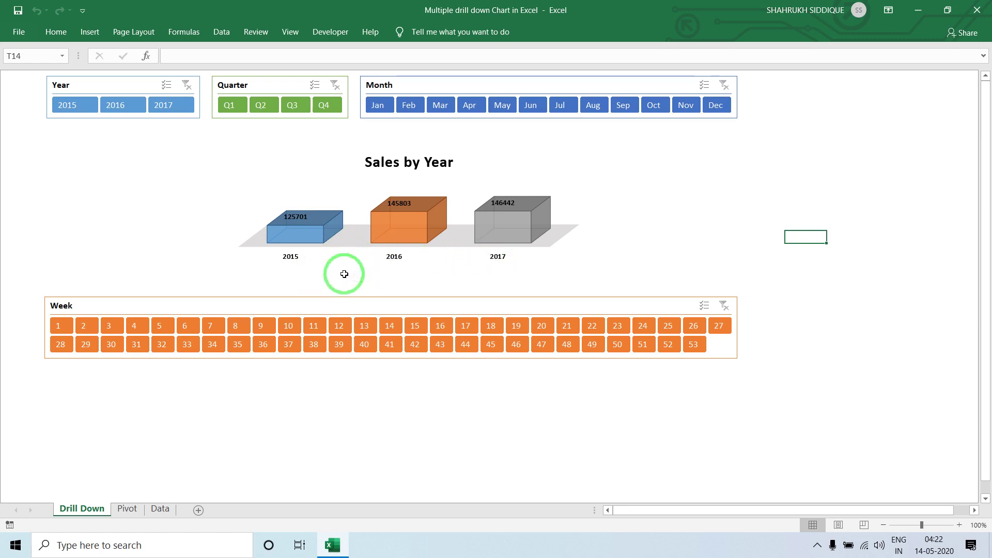
# Step: Drill the sales chart down to weekly sales by filtering it to year 2015, quarter Q1 and month Jan
pyautogui.click(74, 111)
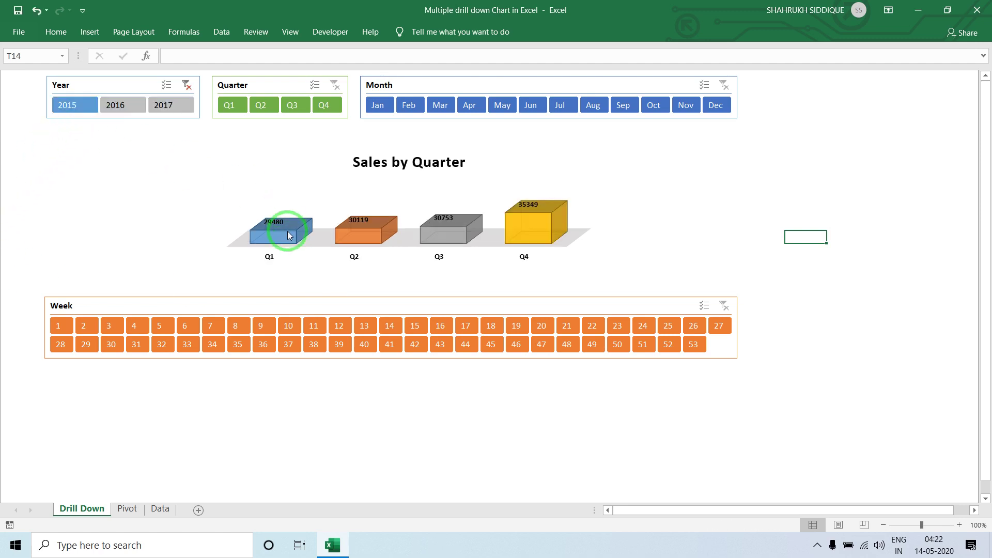
pyautogui.moveTo(290, 244)
pyautogui.moveTo(367, 239)
pyautogui.click(228, 107)
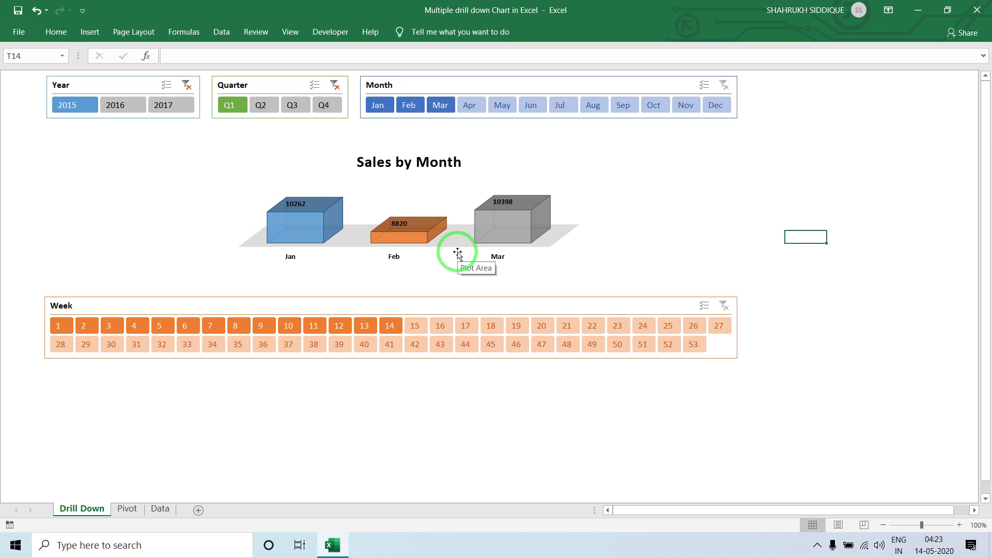
pyautogui.click(387, 107)
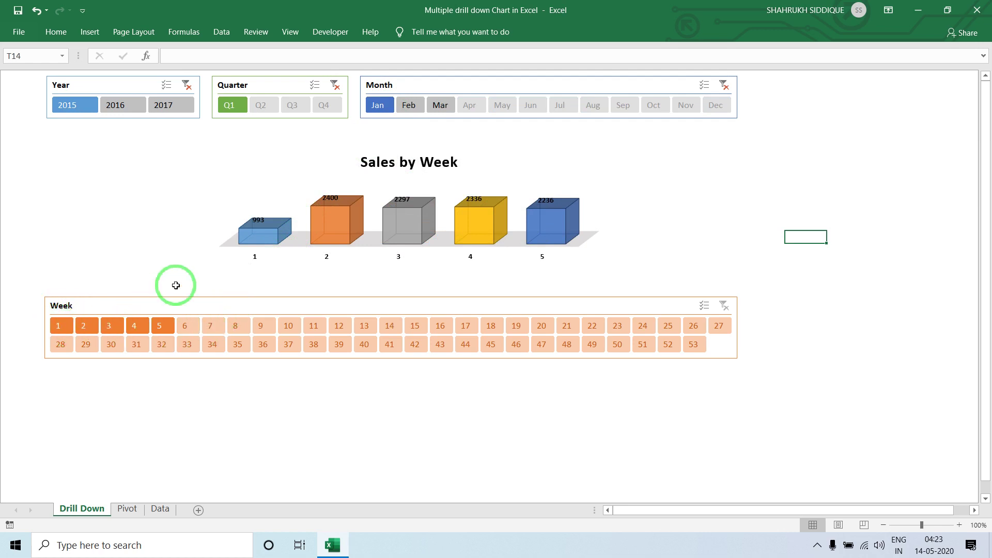
pyautogui.moveTo(325, 231)
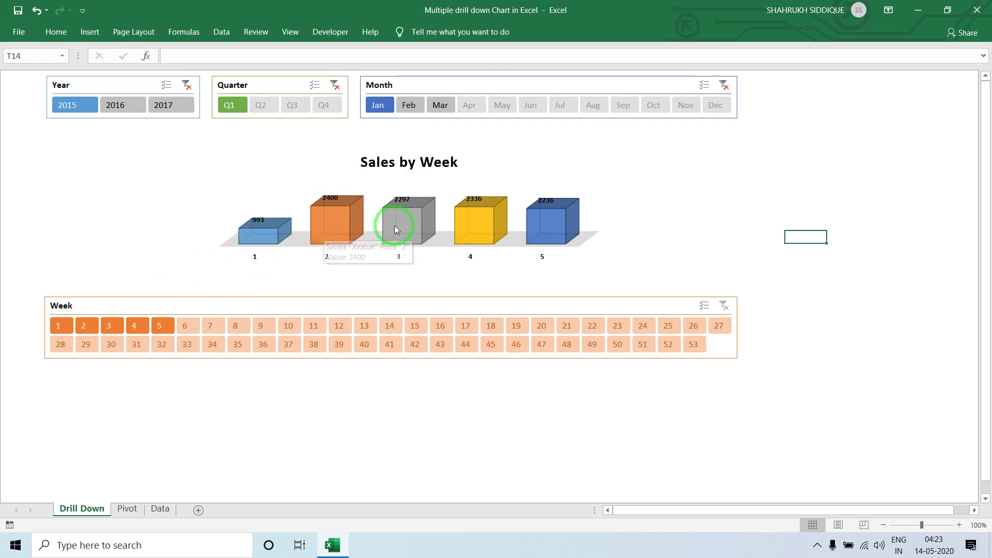
pyautogui.moveTo(394, 238)
pyautogui.moveTo(476, 237)
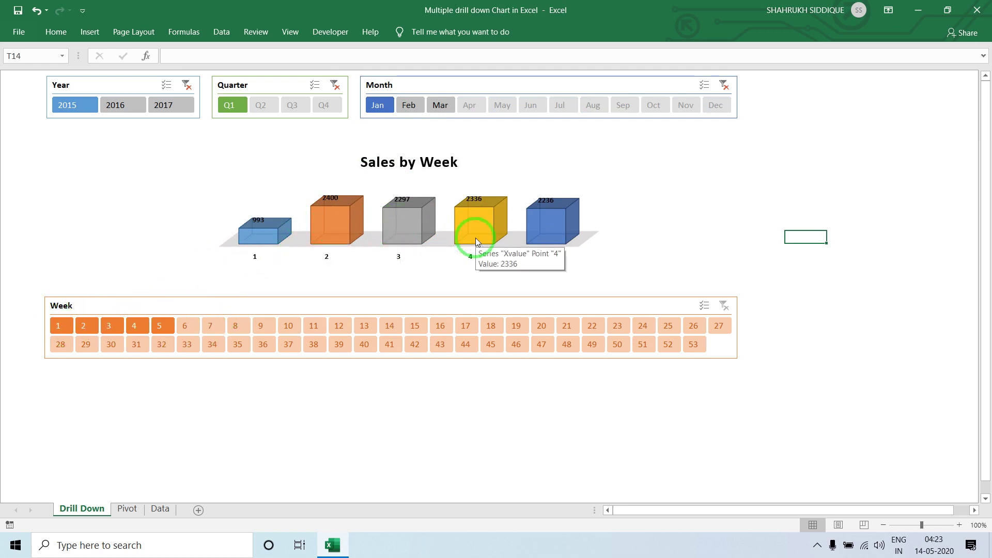
pyautogui.moveTo(537, 224)
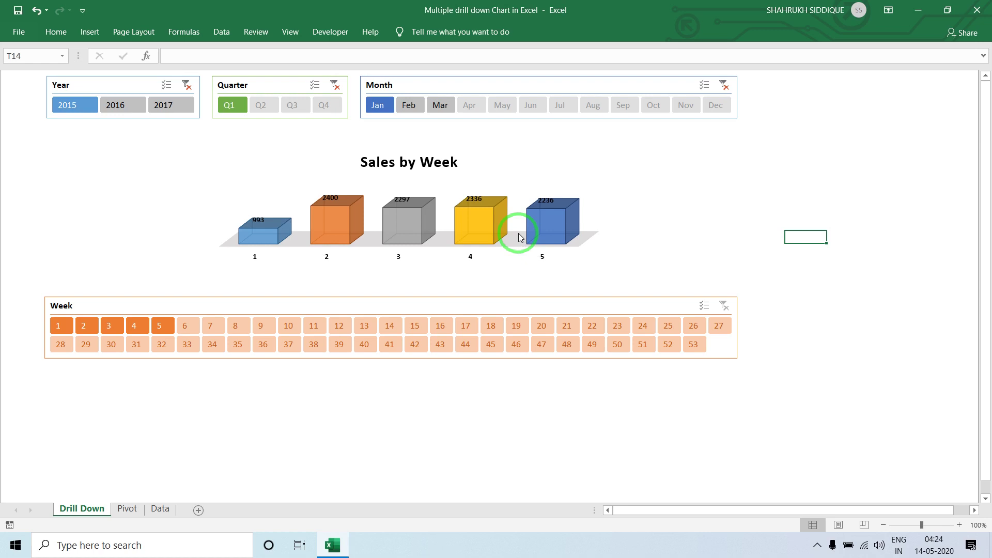
# Step: Go to the start of the Data sheet and examine its column headings from Date through Supervisor Name
pyautogui.click(159, 509)
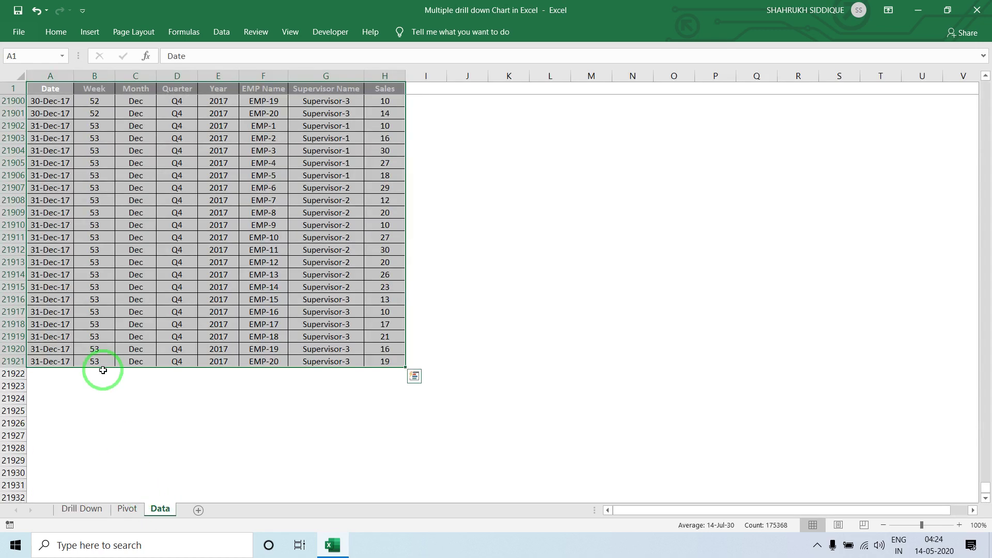
pyautogui.click(84, 313)
pyautogui.hotkey('ctrl', 'Up')
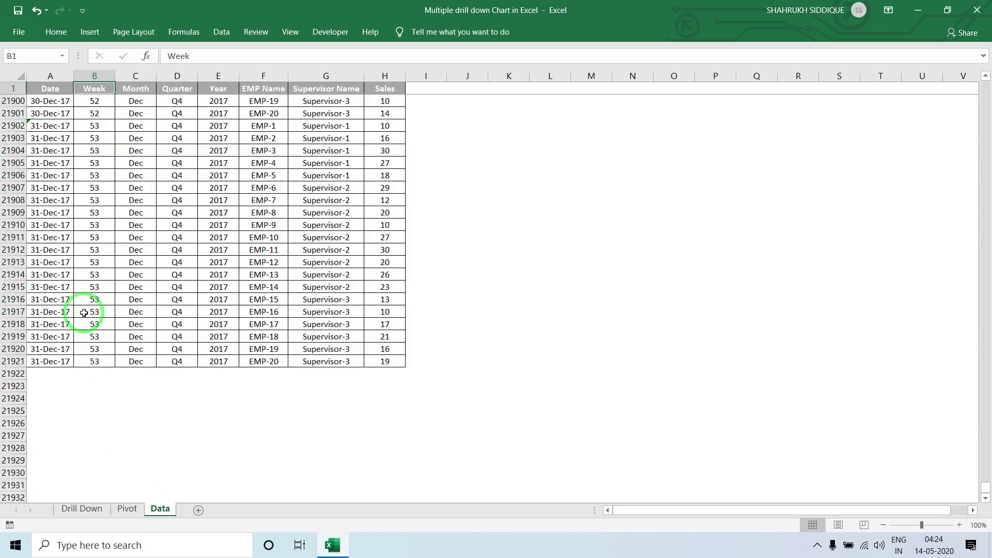
pyautogui.press('Down')
pyautogui.press('Left')
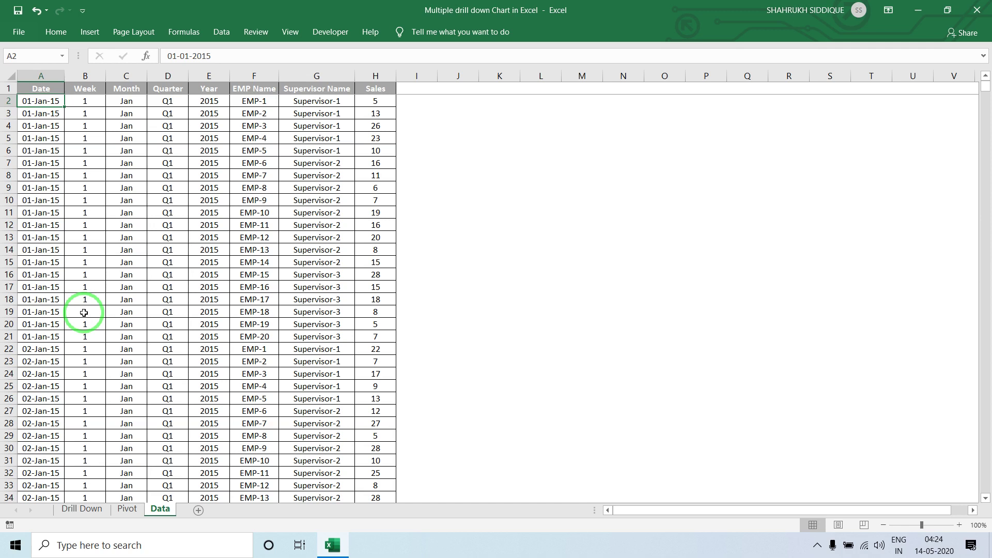
pyautogui.press('Up')
pyautogui.press('Right')
pyautogui.press('Right')
pyautogui.press('Right')
pyautogui.press('Right')
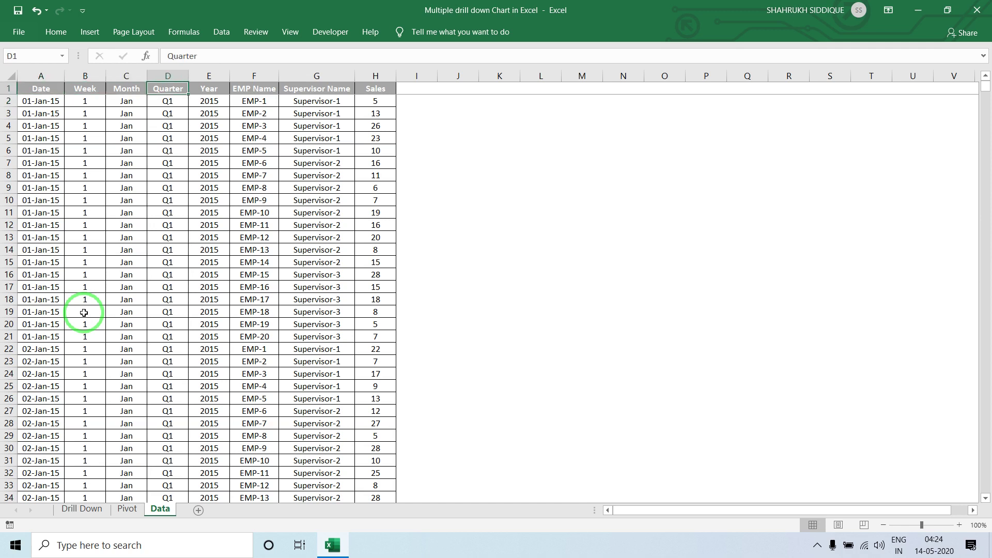
pyautogui.press('Right')
pyautogui.press('Right')
pyautogui.press('Right')
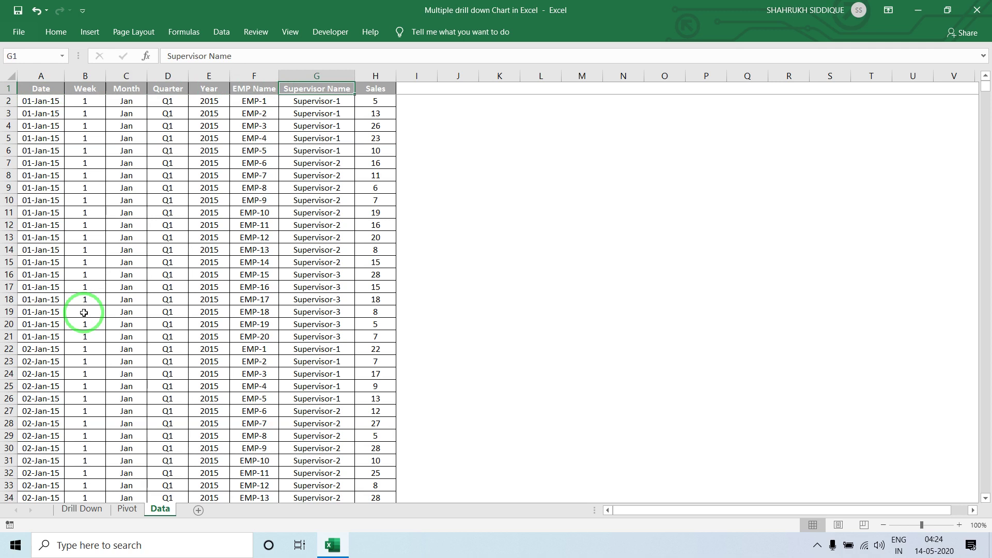
# Step: Examine the contents and formulas of the first record on the Data sheet, from Date through Sales
pyautogui.press('Left')
pyautogui.press('Left')
pyautogui.press('Left')
pyautogui.press('Left')
pyautogui.press('Left')
pyautogui.press('Left')
pyautogui.press('Left')
pyautogui.press('Down')
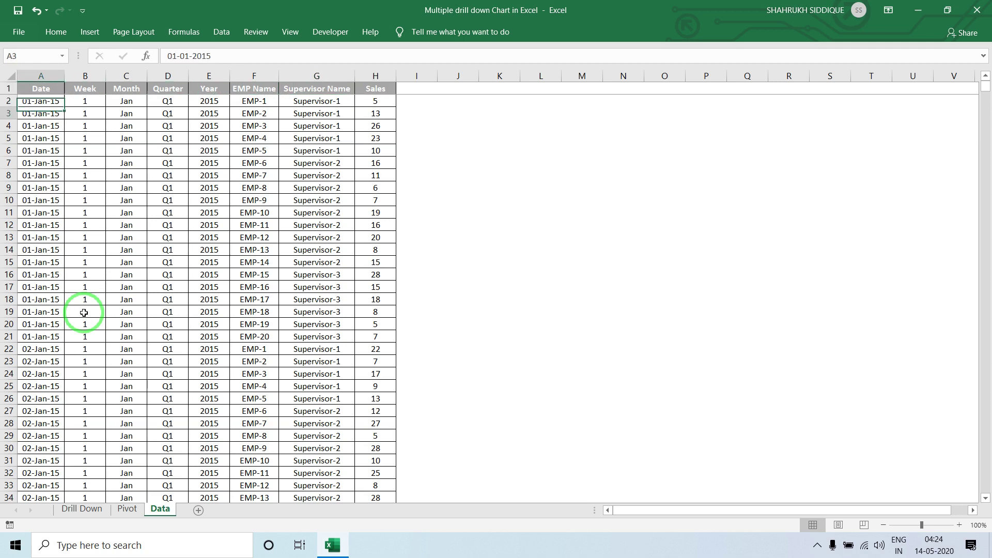
pyautogui.press('Up')
pyautogui.press('Right')
pyautogui.press('Down')
pyautogui.press('Right')
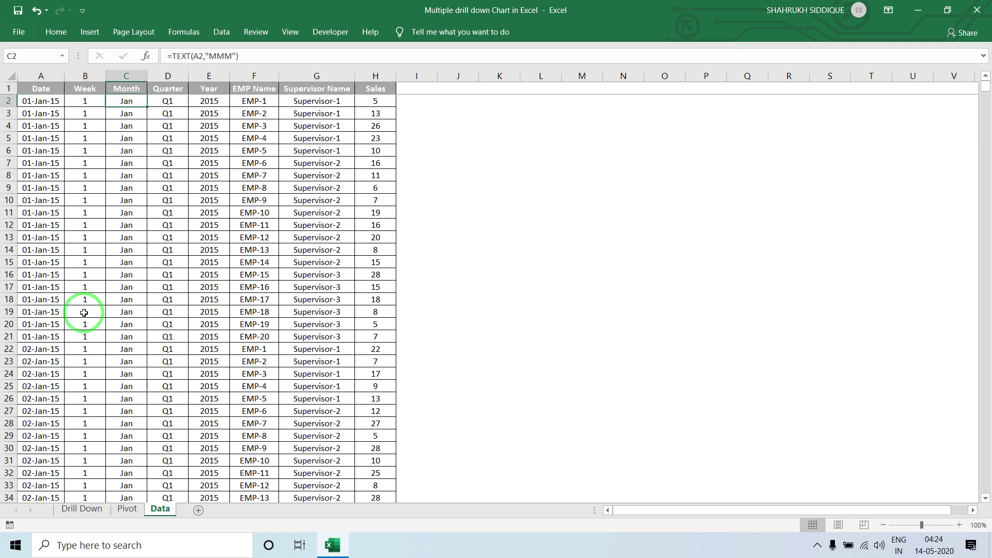
pyautogui.press('Right')
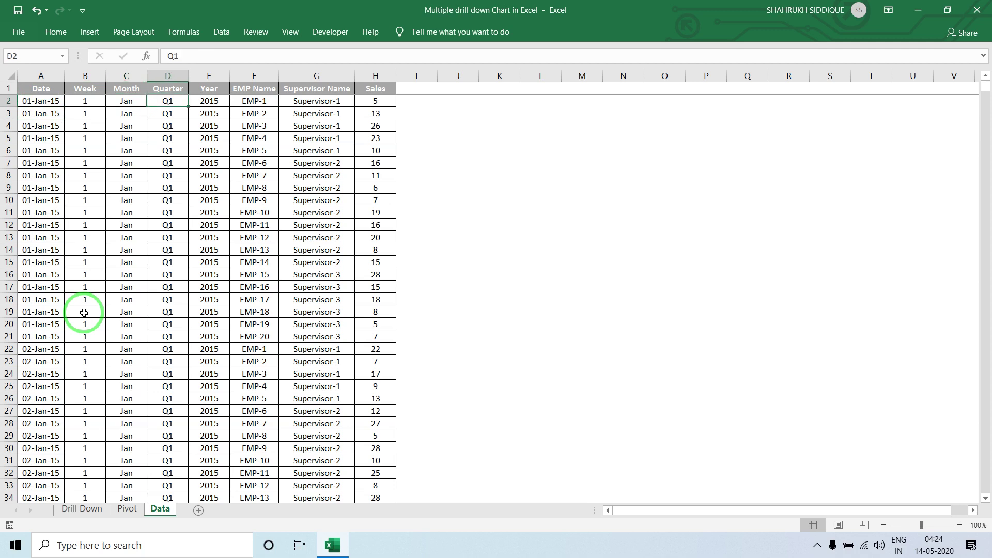
pyautogui.press('Right')
pyautogui.press('Right')
pyautogui.press('Right')
pyautogui.press('Right')
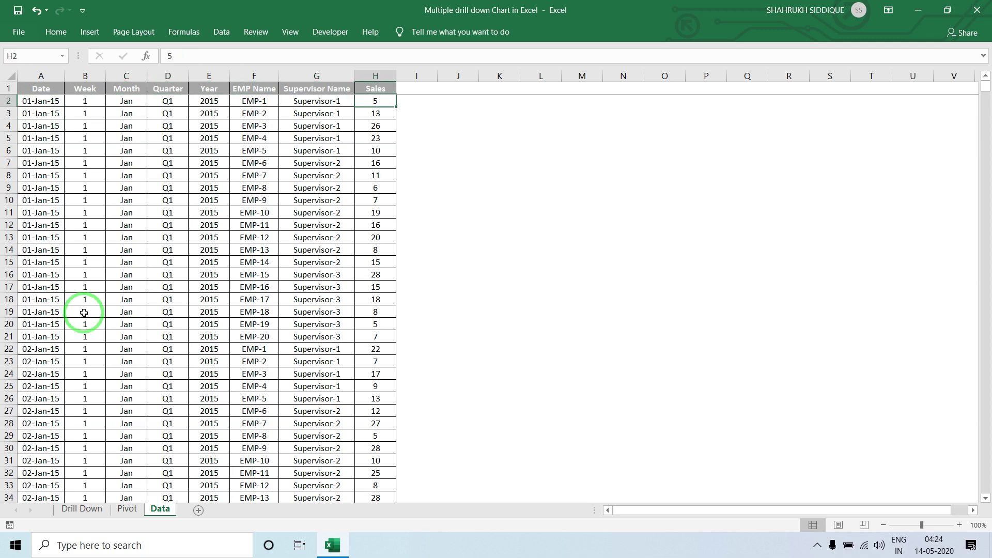
pyautogui.hotkey('ctrl', 'Left')
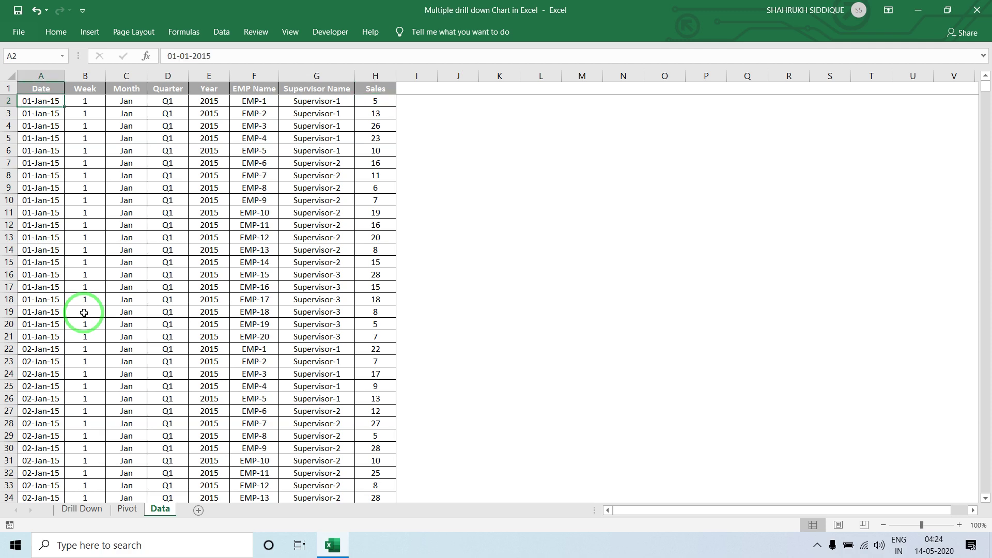
# Step: Copy the full data range A1:H21921 with its headings and paste it into a new workbook at A1
pyautogui.press('Up')
pyautogui.hotkey('ctrl', 'shift', 'Right')
pyautogui.hotkey('ctrl', 'shift', 'Down')
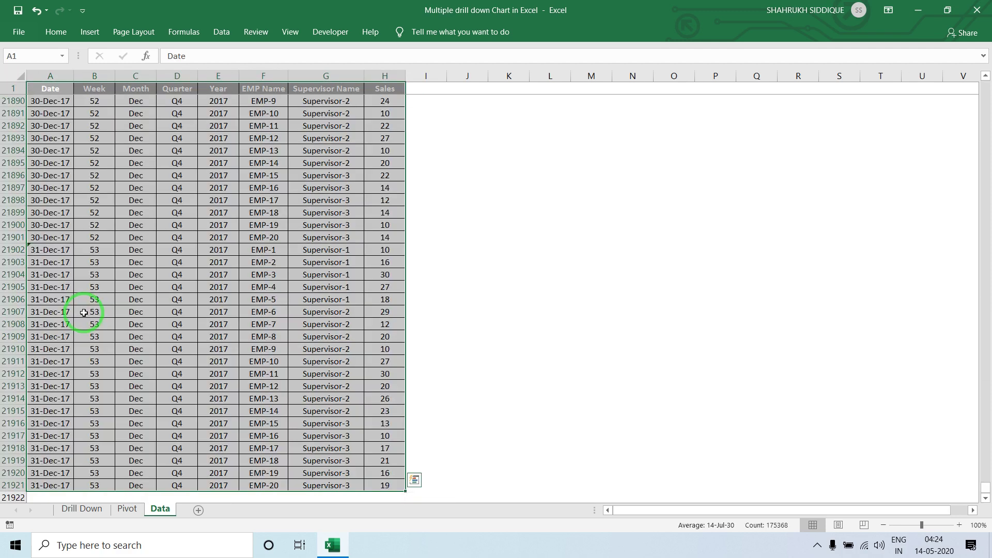
pyautogui.hotkey('ctrl', 'c')
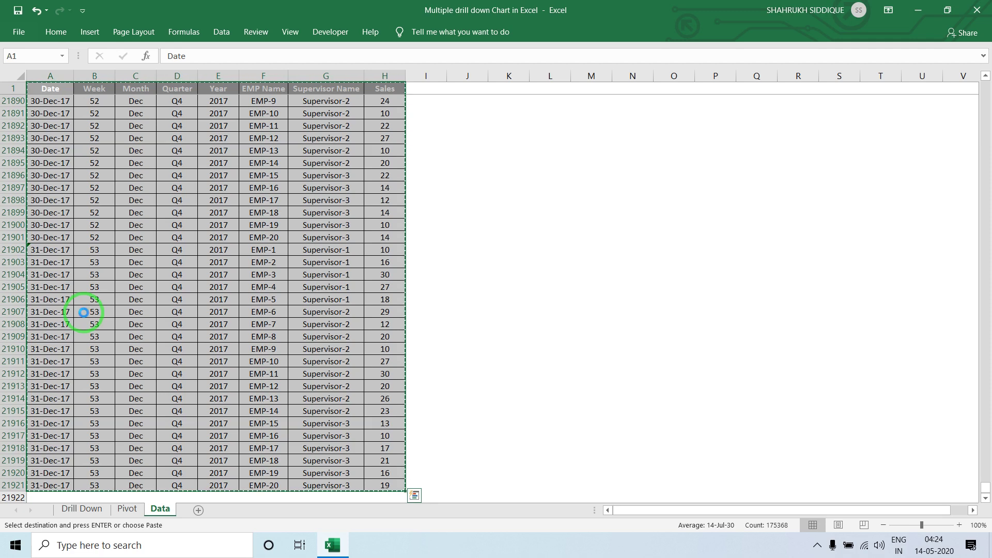
pyautogui.hotkey('ctrl', 'n')
pyautogui.press('Return')
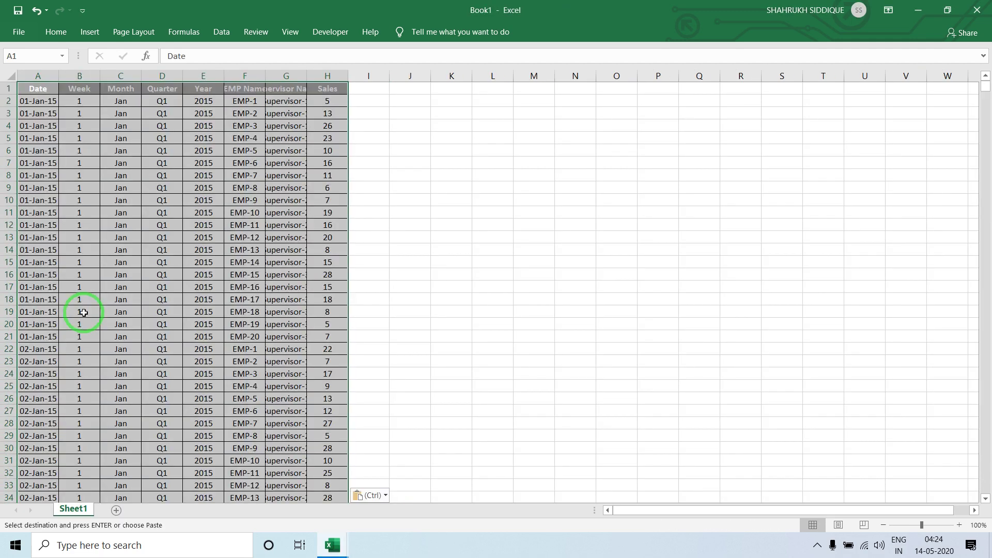
# Step: Rename the new workbook's Sheet1 as Data
pyautogui.click(83, 312)
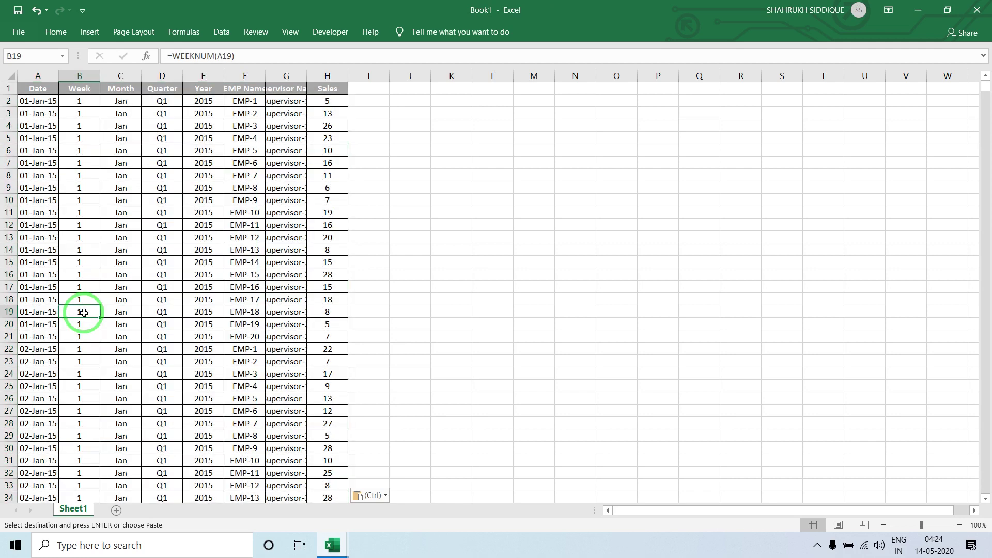
pyautogui.doubleClick(77, 508)
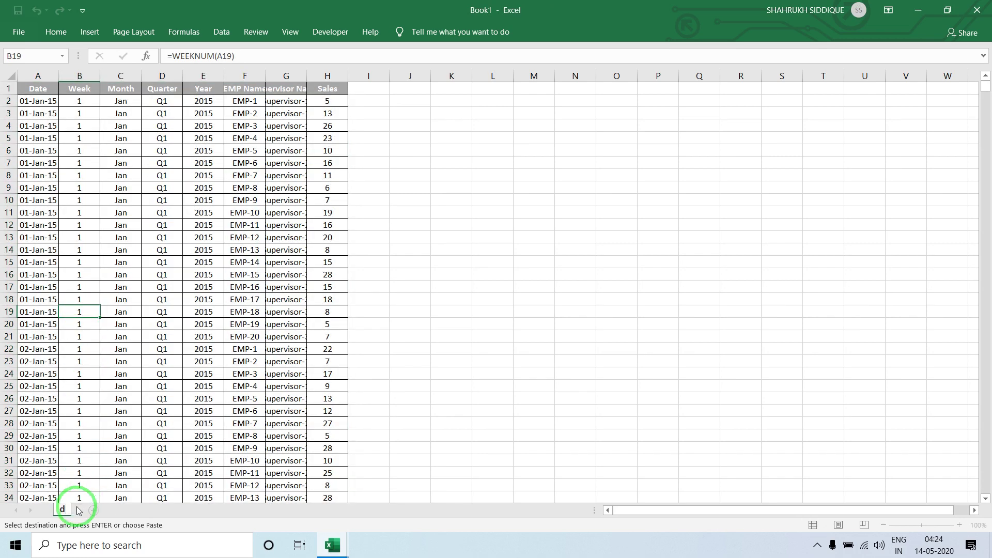
pyautogui.write('Data')
pyautogui.press('Return')
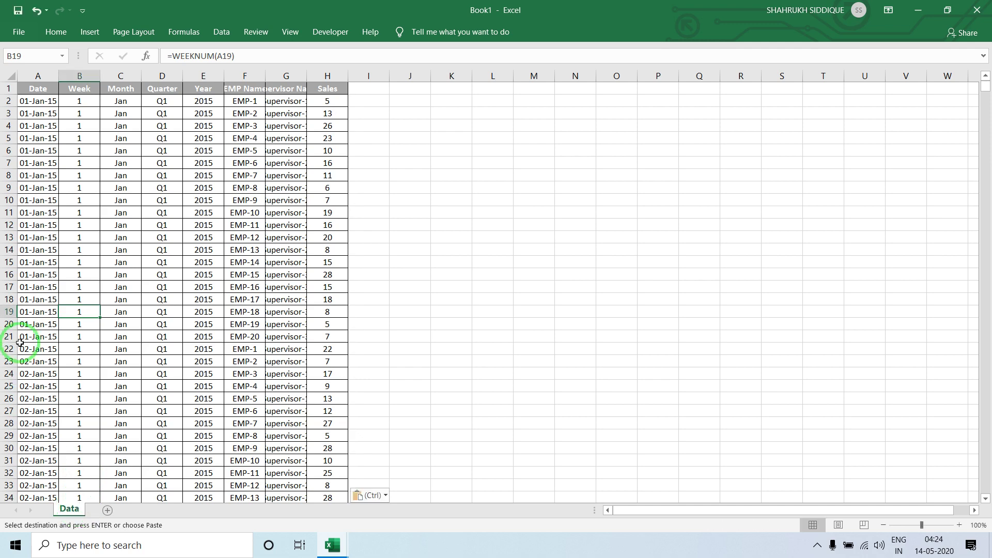
# Step: Create a PivotTable from the range Data!$A$1:$H$21921 on a new worksheet
pyautogui.click(50, 296)
pyautogui.click(53, 91)
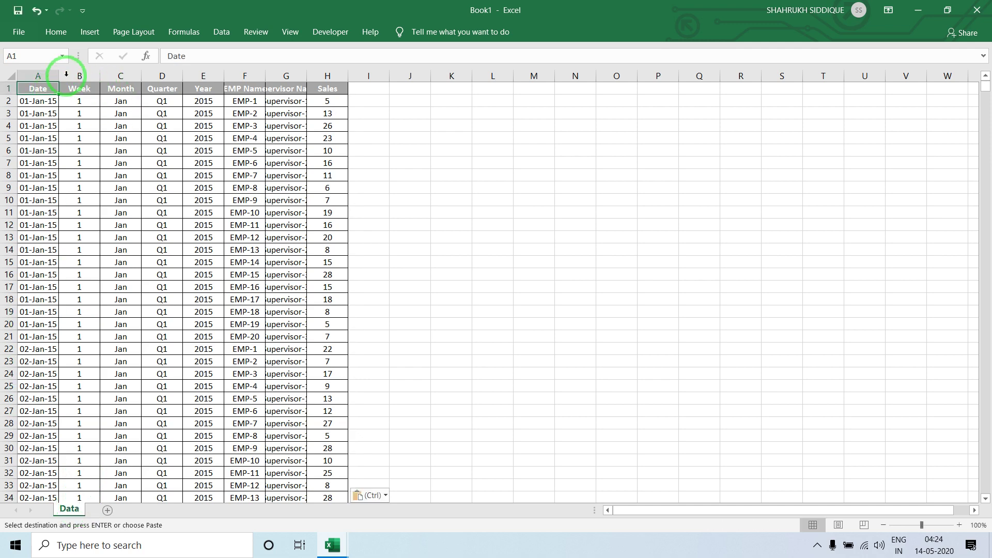
pyautogui.click(84, 39)
pyautogui.click(26, 67)
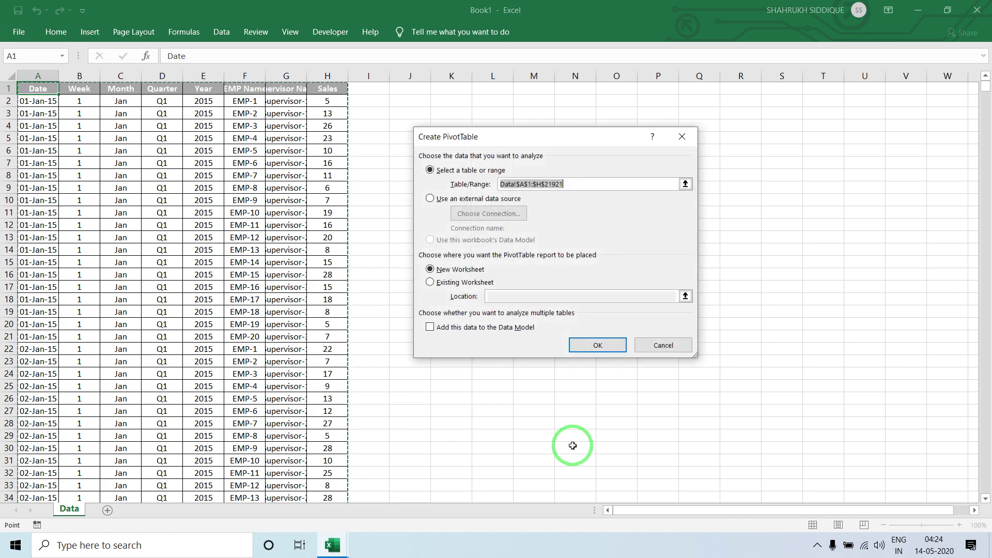
pyautogui.click(610, 348)
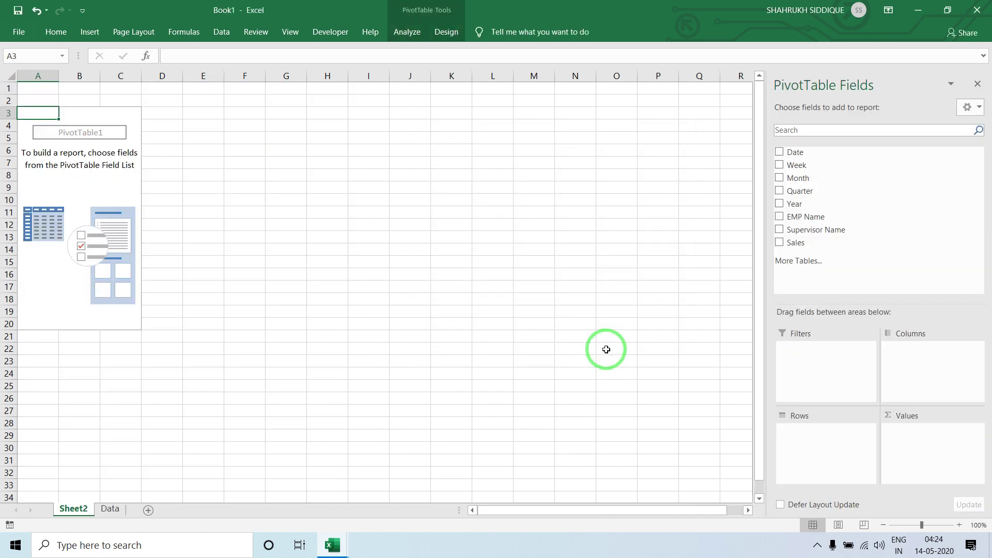
# Step: Summarize the sum of Sales by Year, with Year as the PivotTable's row field and Sales as its value
pyautogui.moveTo(799, 207); pyautogui.dragTo(800, 447)
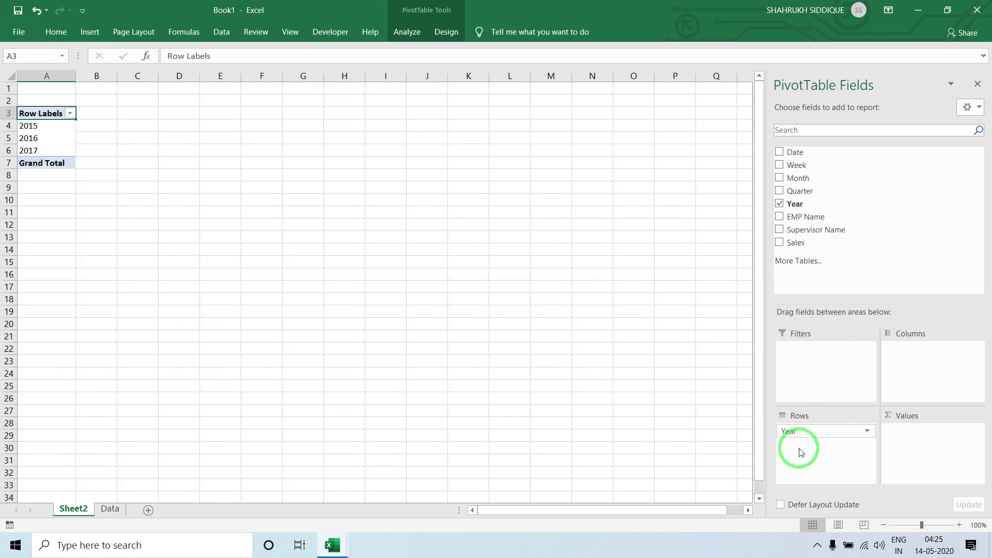
pyautogui.moveTo(820, 246); pyautogui.dragTo(895, 452)
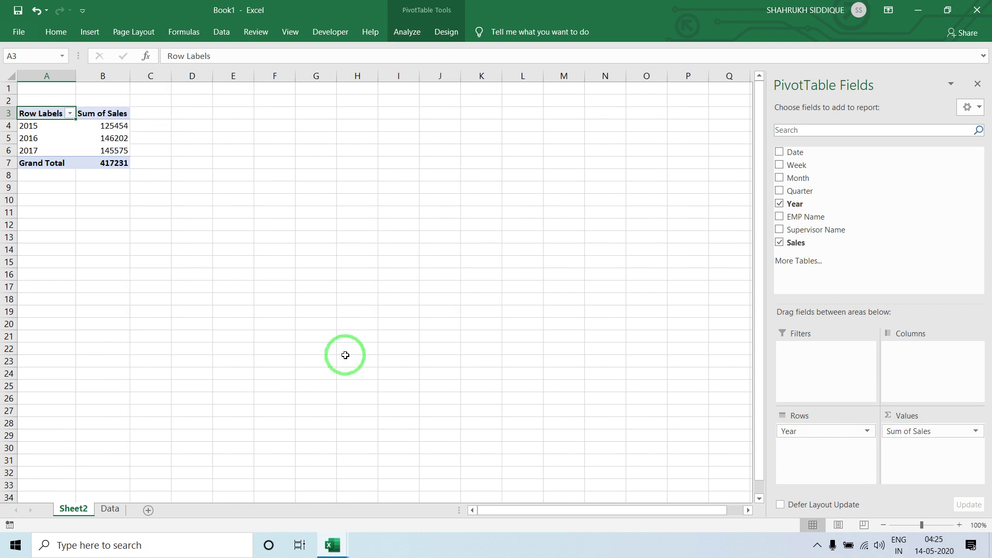
pyautogui.click(345, 357)
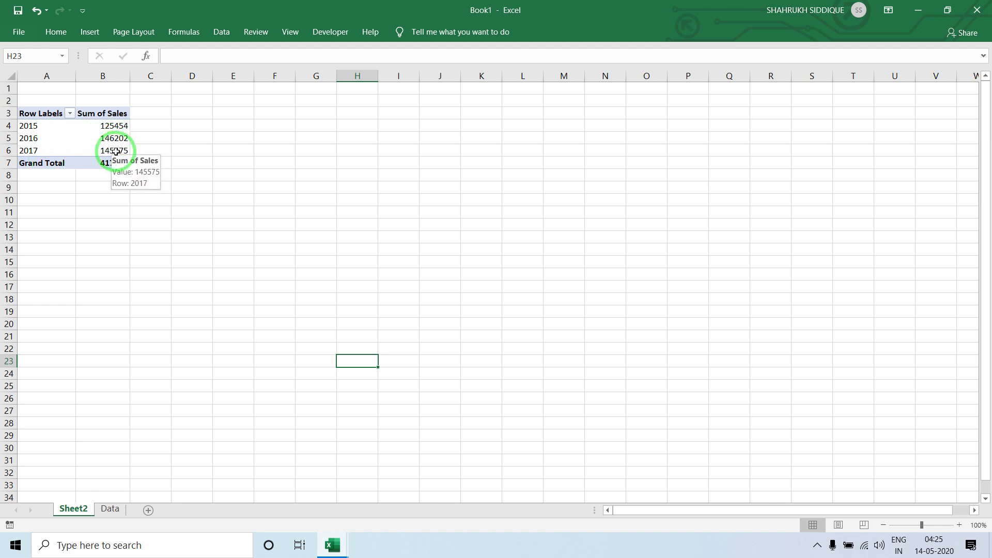
# Step: Show the yearly sales PivotTable in tabular form
pyautogui.click(49, 118)
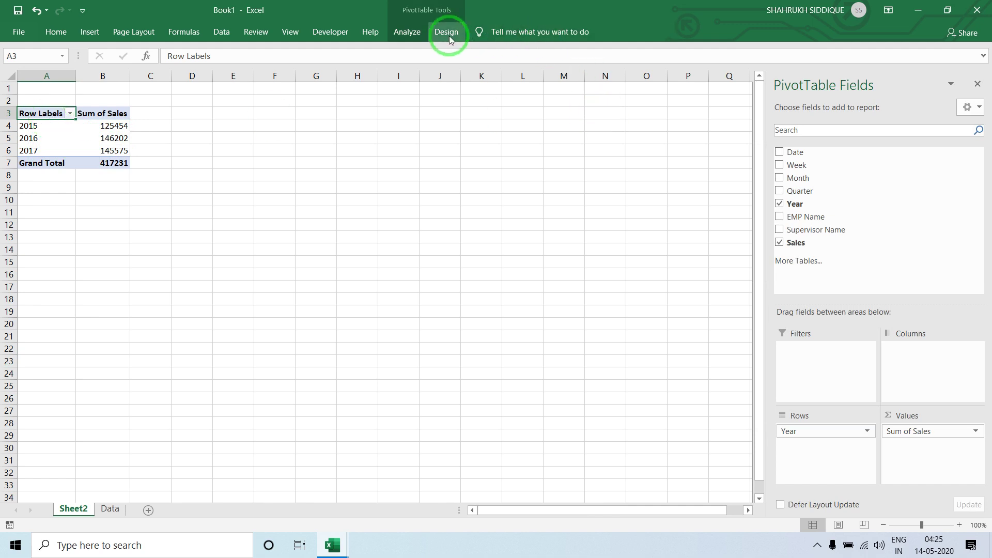
pyautogui.click(449, 39)
pyautogui.click(95, 84)
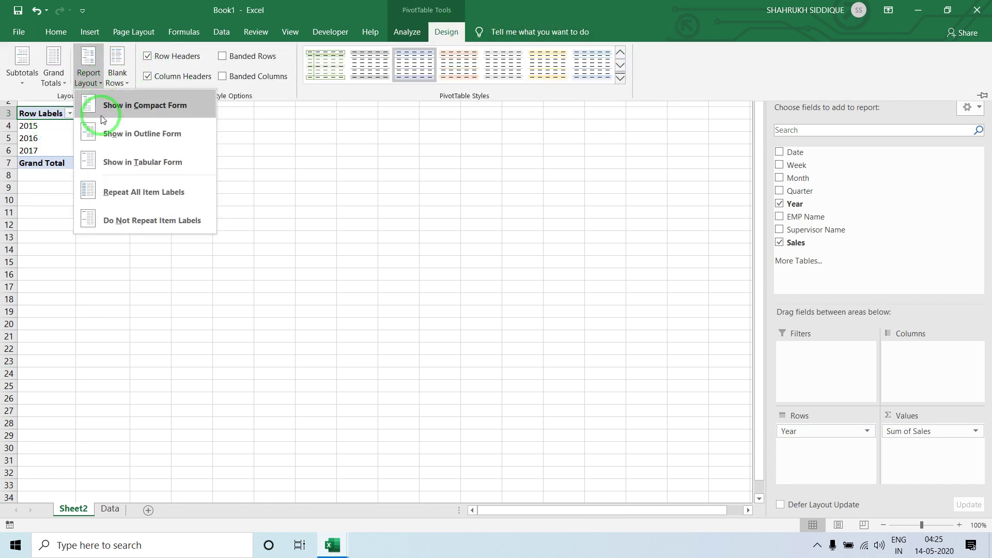
pyautogui.click(147, 163)
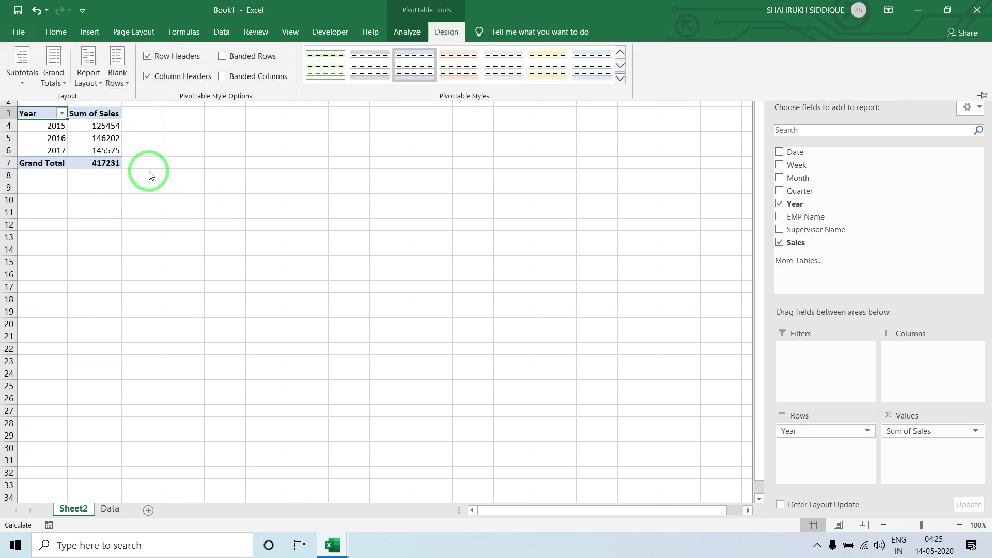
# Step: Turn off the PivotTable's grand totals for rows and columns
pyautogui.click(54, 69)
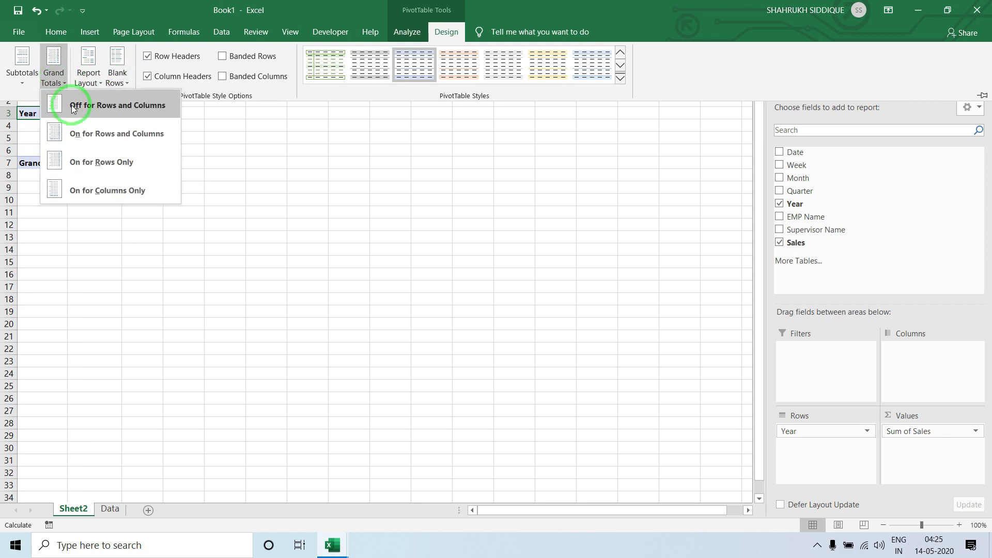
pyautogui.click(72, 106)
pyautogui.click(100, 190)
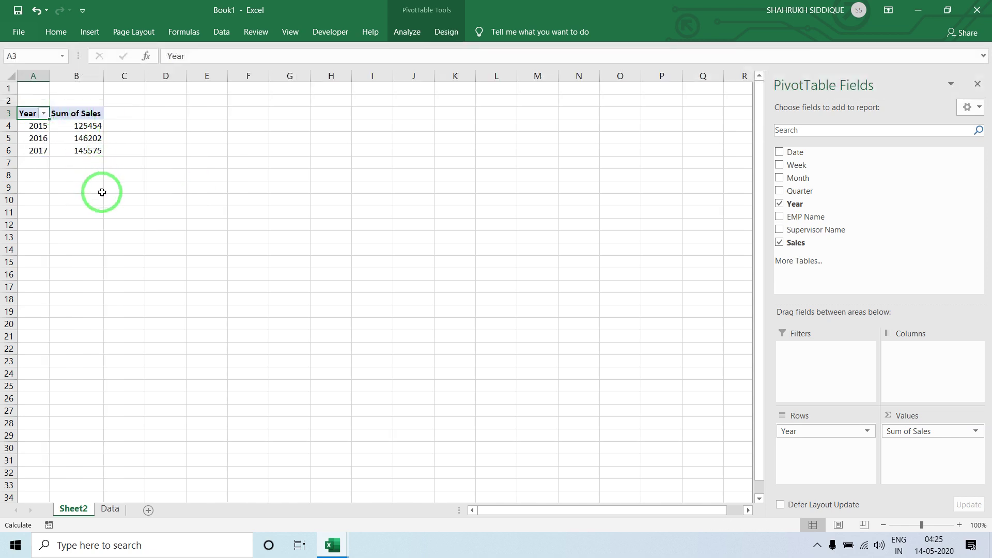
pyautogui.click(69, 167)
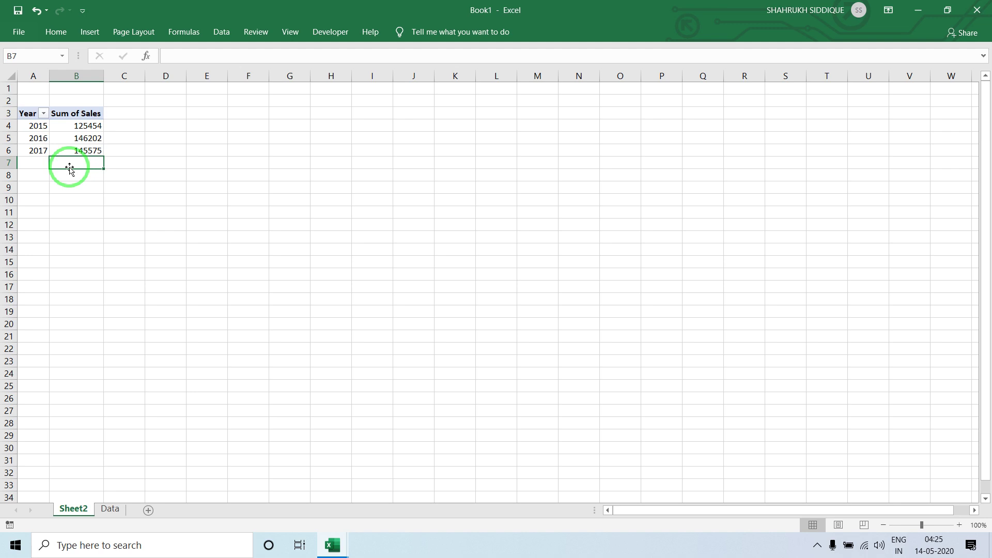
pyautogui.click(203, 150)
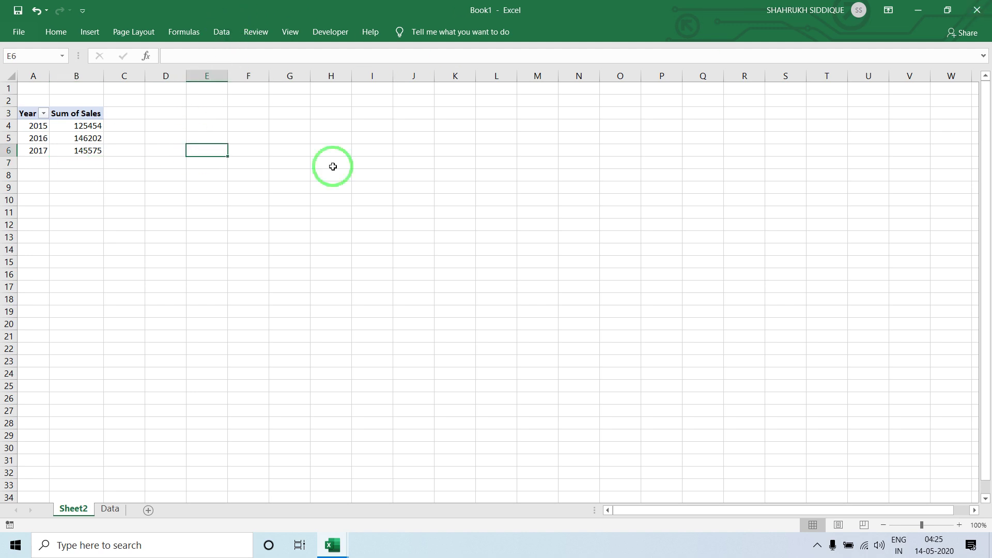
# Step: Copy the yearly sales PivotTable and paste the duplicate at cell D3
pyautogui.moveTo(29, 114); pyautogui.dragTo(72, 149)
pyautogui.hotkey('ctrl', 'c')
pyautogui.click(164, 115)
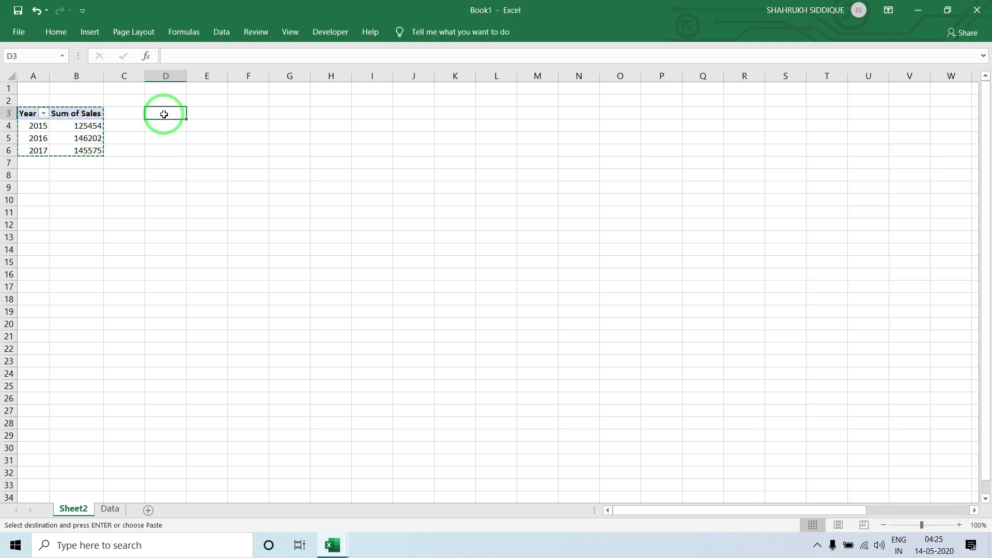
pyautogui.hotkey('ctrl', 'v')
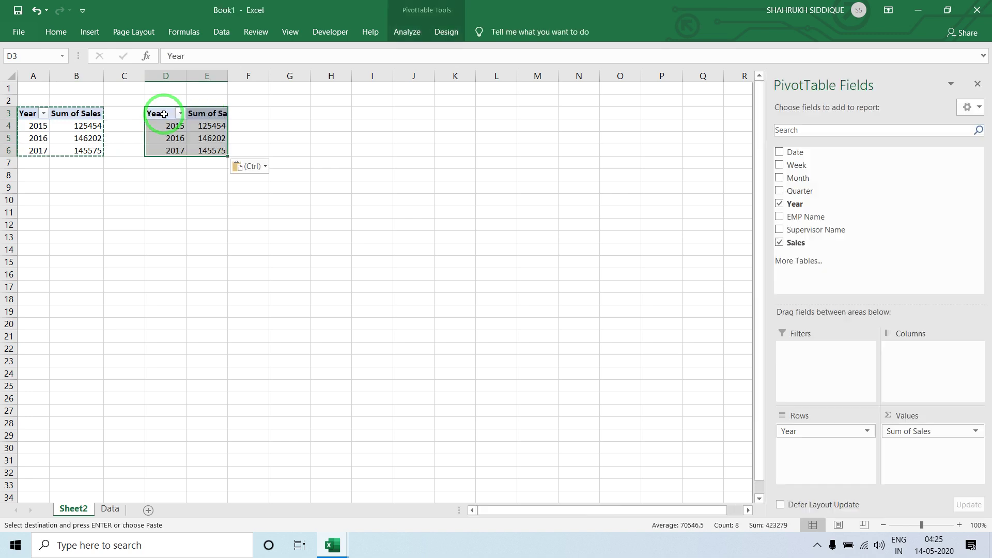
# Step: Rearrange the PivotTable at D3 with Year as its report filter and Quarter as its row field
pyautogui.moveTo(804, 429); pyautogui.dragTo(819, 277)
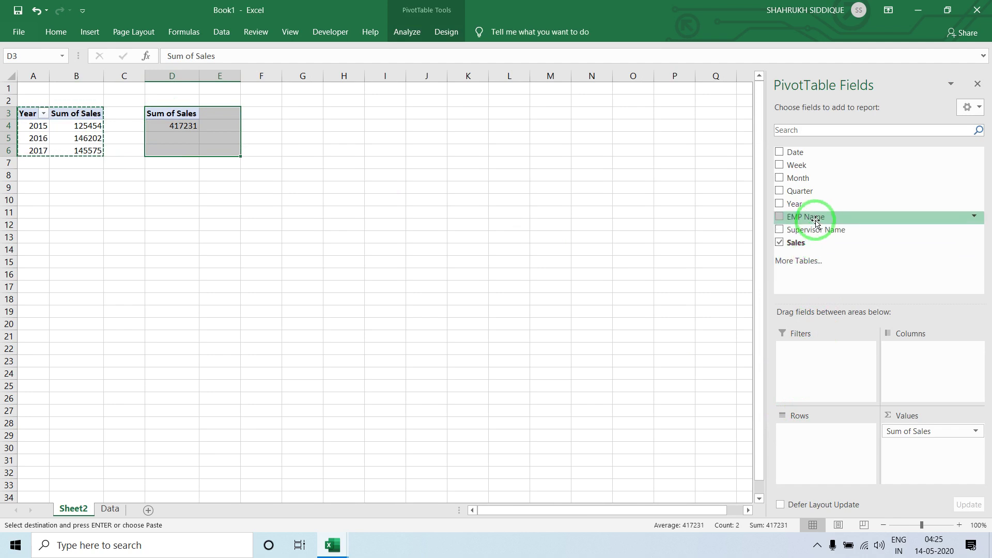
pyautogui.moveTo(815, 210); pyautogui.dragTo(820, 349)
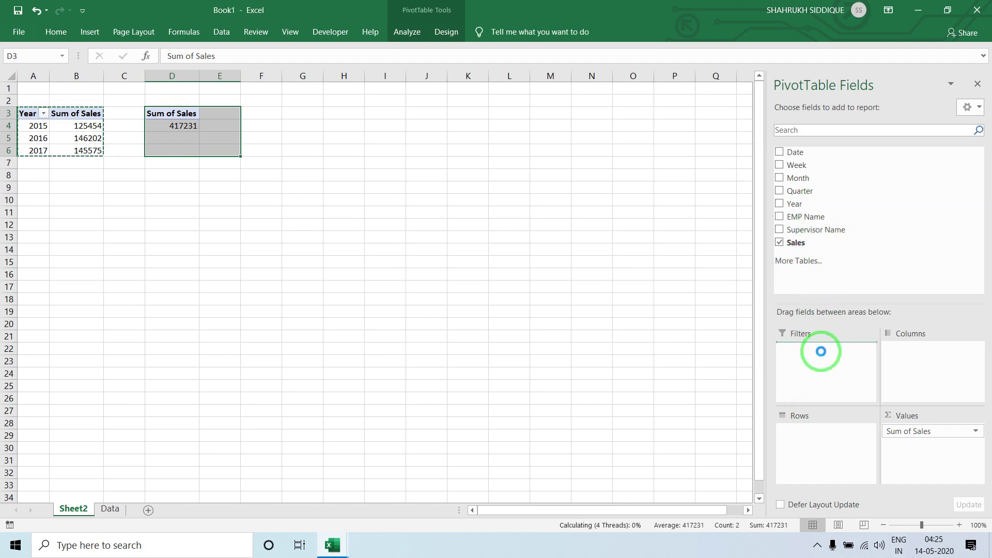
pyautogui.moveTo(801, 190); pyautogui.dragTo(819, 444)
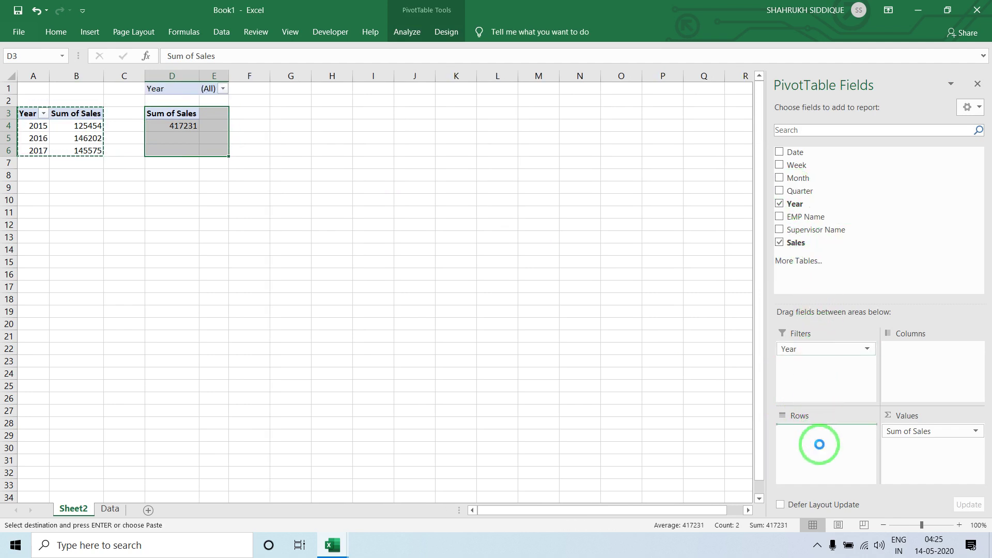
pyautogui.click(469, 371)
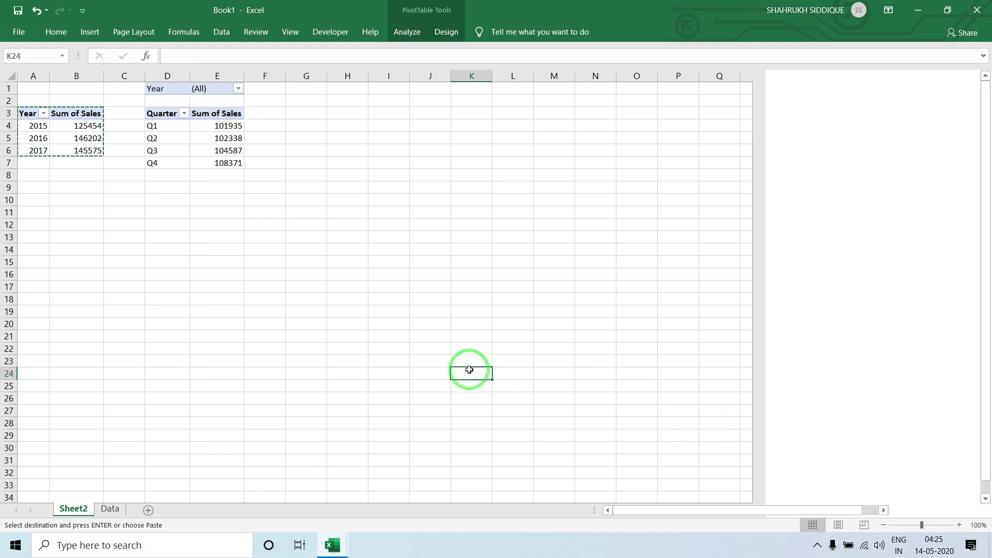
# Step: Copy the quarterly PivotTable, including its Year filter, and paste the duplicate at cell G1
pyautogui.moveTo(175, 89); pyautogui.dragTo(227, 175)
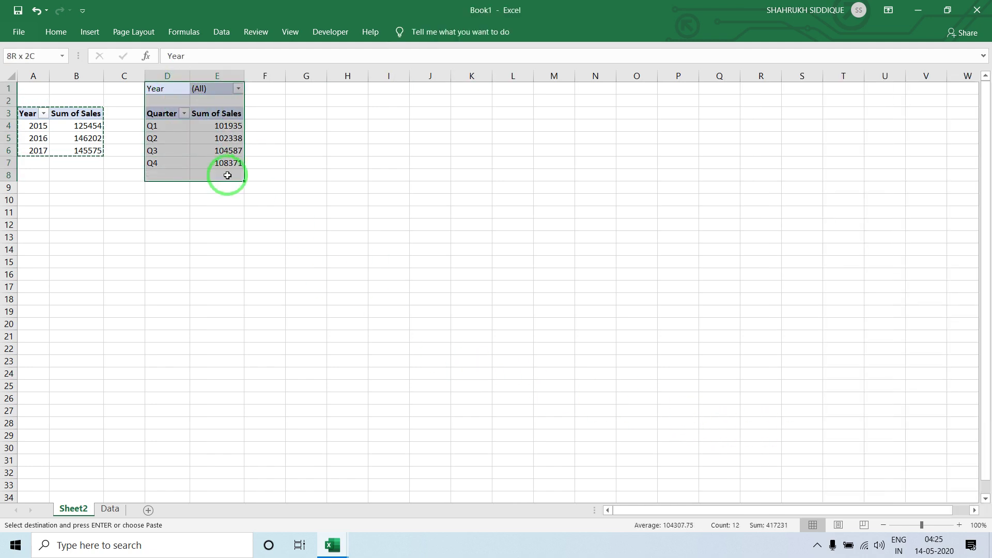
pyautogui.hotkey('ctrl', 'c')
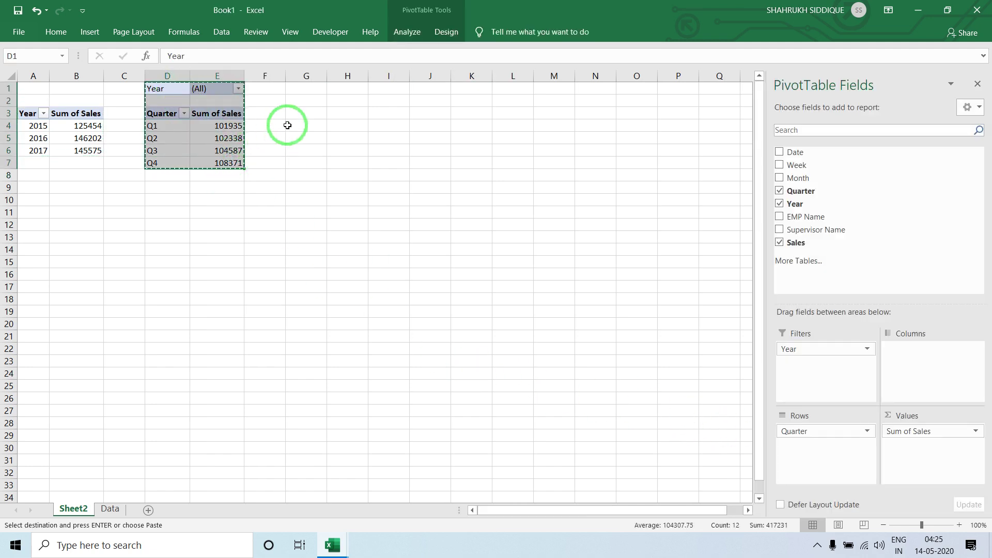
pyautogui.click(293, 86)
pyautogui.hotkey('ctrl', 'v')
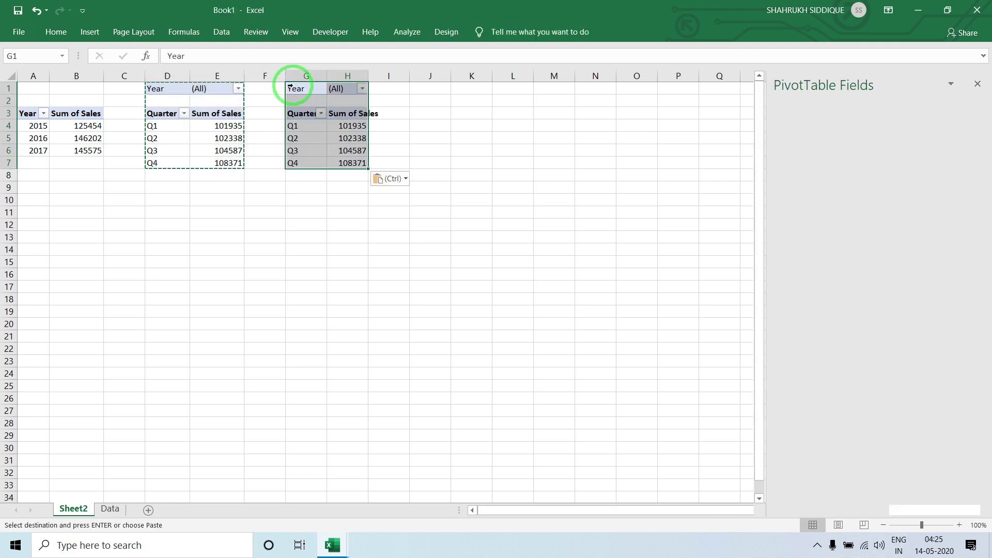
pyautogui.click(321, 113)
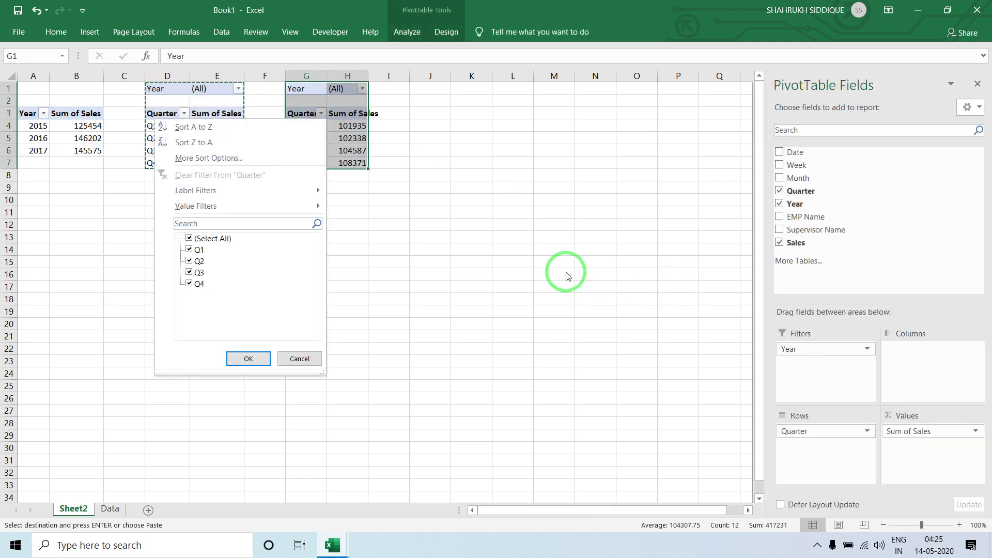
pyautogui.click(589, 279)
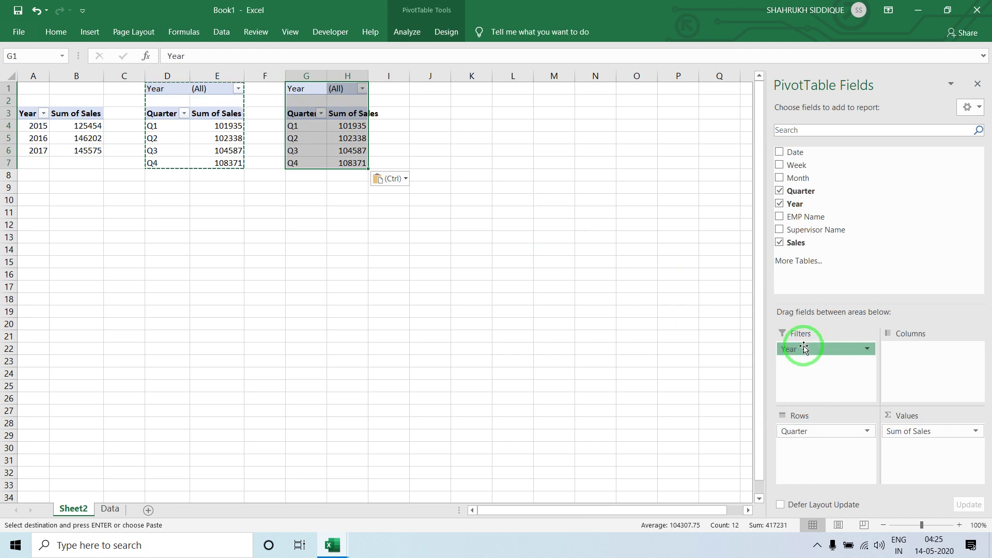
# Step: Rearrange the PivotTable at G1 by removing Year, making Quarter the report filter and Month the row field
pyautogui.moveTo(802, 349); pyautogui.dragTo(813, 262)
pyautogui.moveTo(803, 435); pyautogui.dragTo(806, 356)
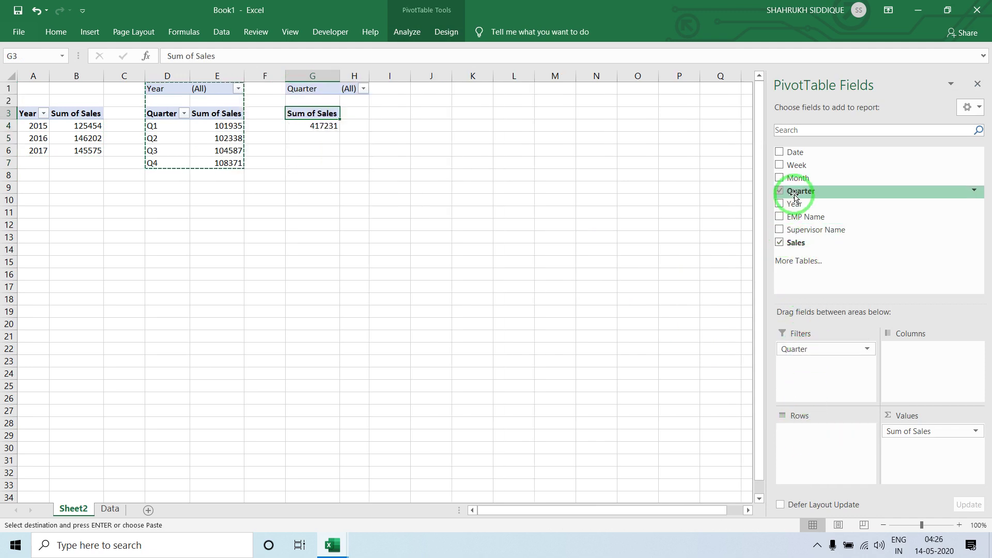
pyautogui.moveTo(800, 179); pyautogui.dragTo(824, 445)
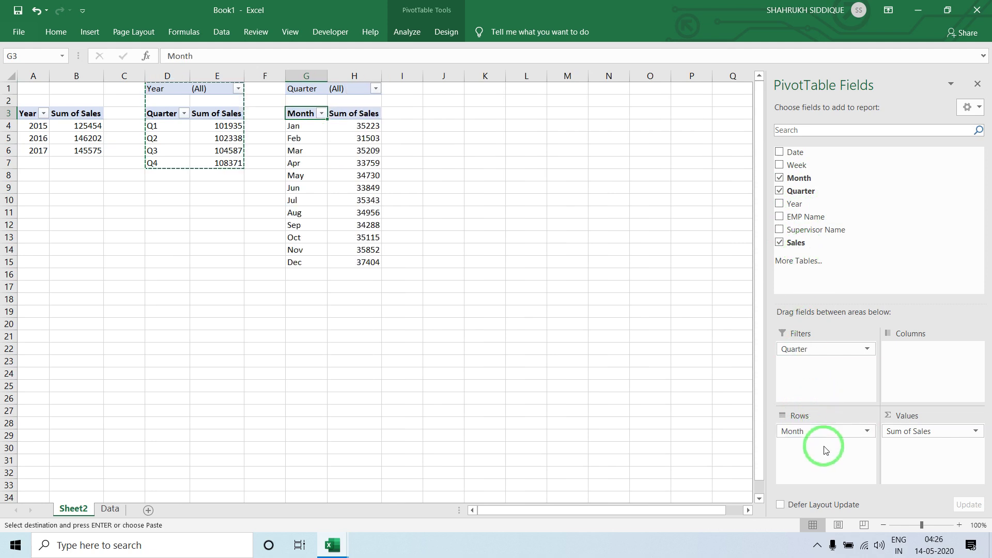
pyautogui.click(532, 324)
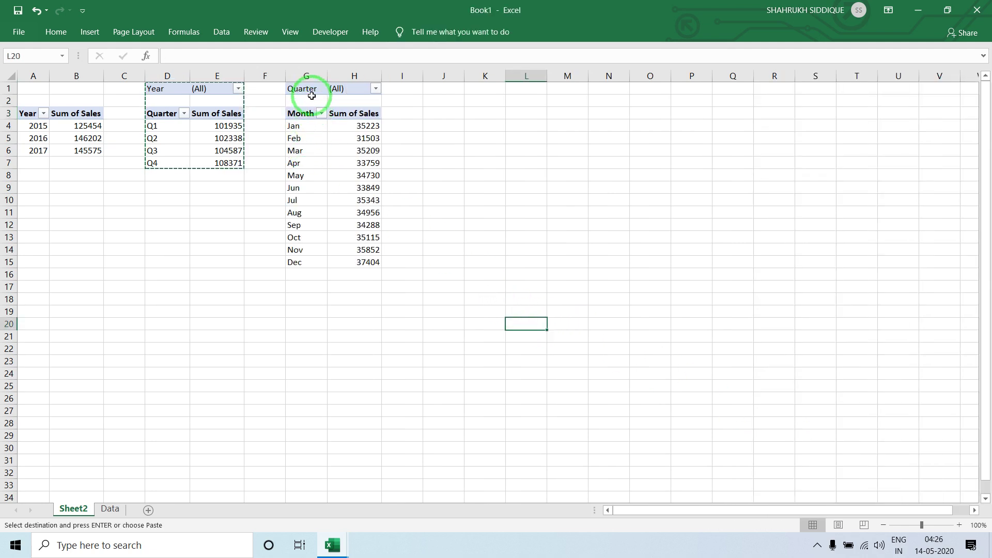
# Step: Copy the monthly PivotTable, including its Quarter filter, and paste the duplicate at cell J1
pyautogui.moveTo(311, 95); pyautogui.dragTo(356, 264)
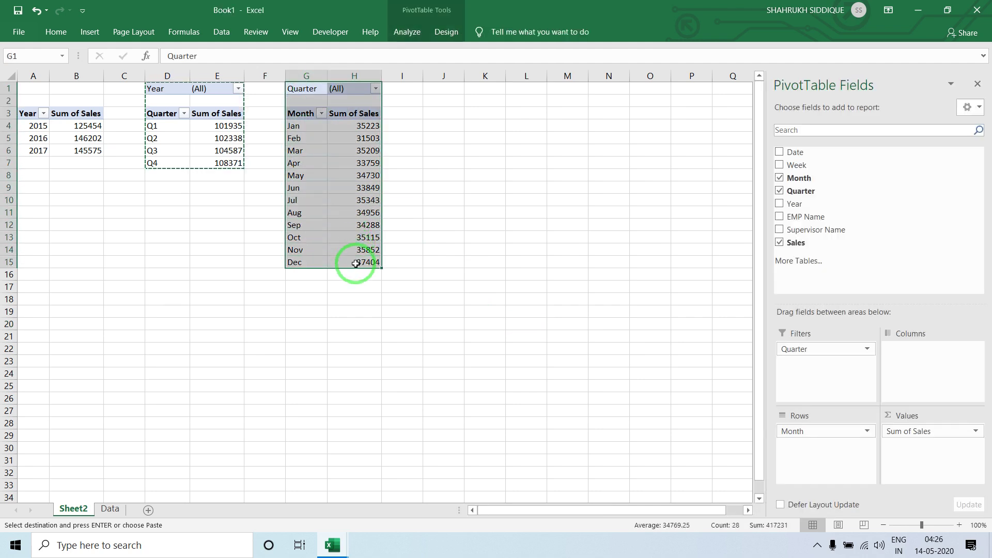
pyautogui.click(449, 87)
pyautogui.hotkey('ctrl', 'v')
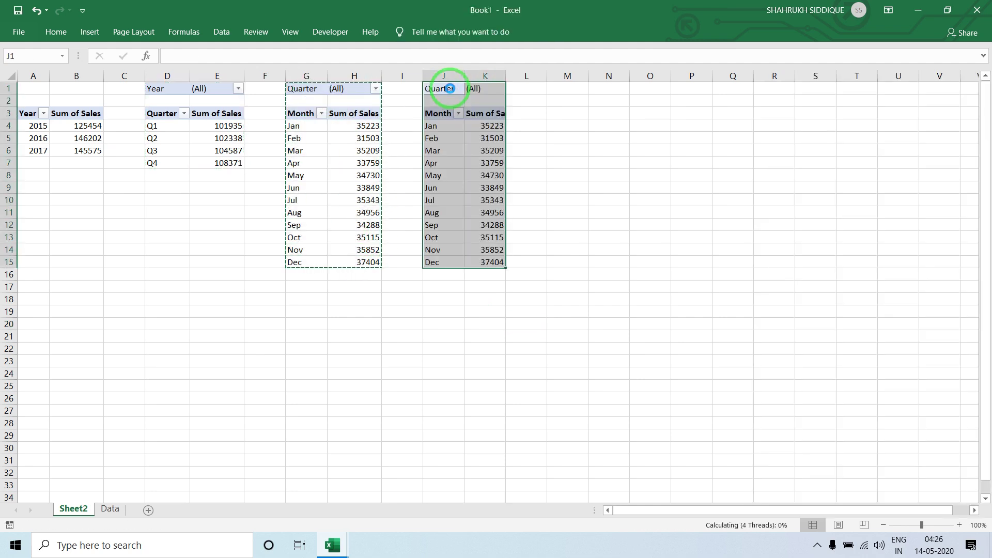
# Step: Rearrange the PivotTable at J1 by removing Quarter, making Month the report filter and Week the row field
pyautogui.moveTo(799, 348); pyautogui.dragTo(824, 258)
pyautogui.moveTo(811, 432); pyautogui.dragTo(810, 329)
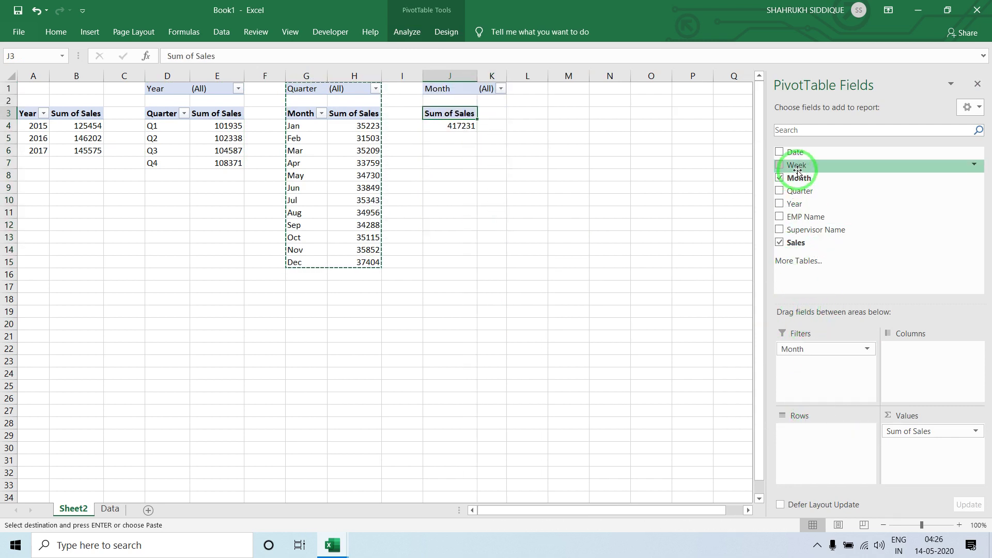
pyautogui.moveTo(798, 168); pyautogui.dragTo(810, 433)
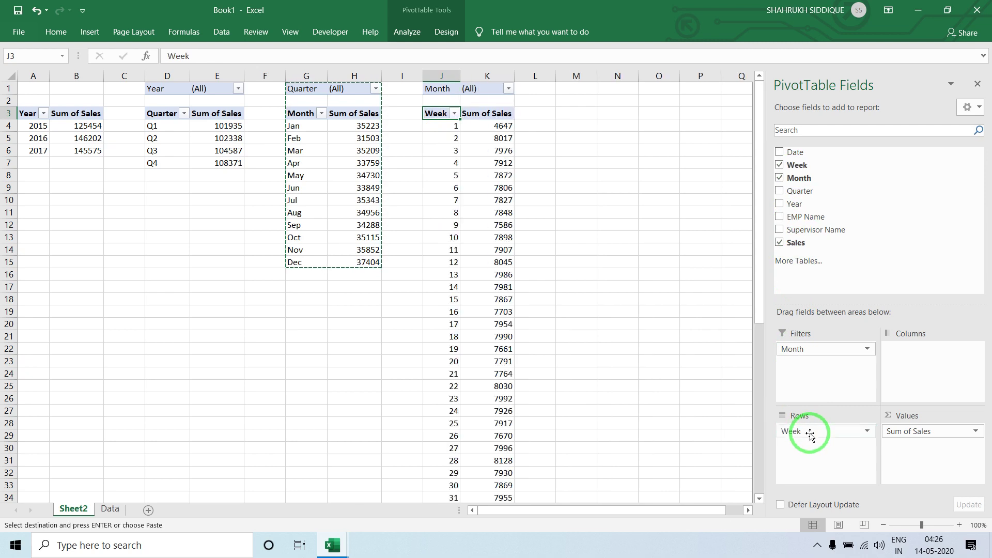
pyautogui.click(593, 258)
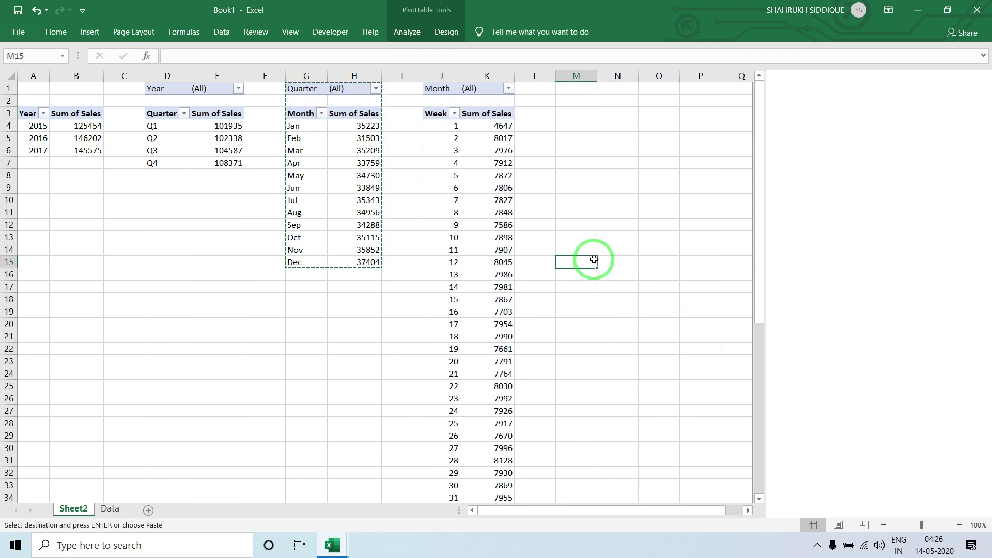
pyautogui.click(498, 208)
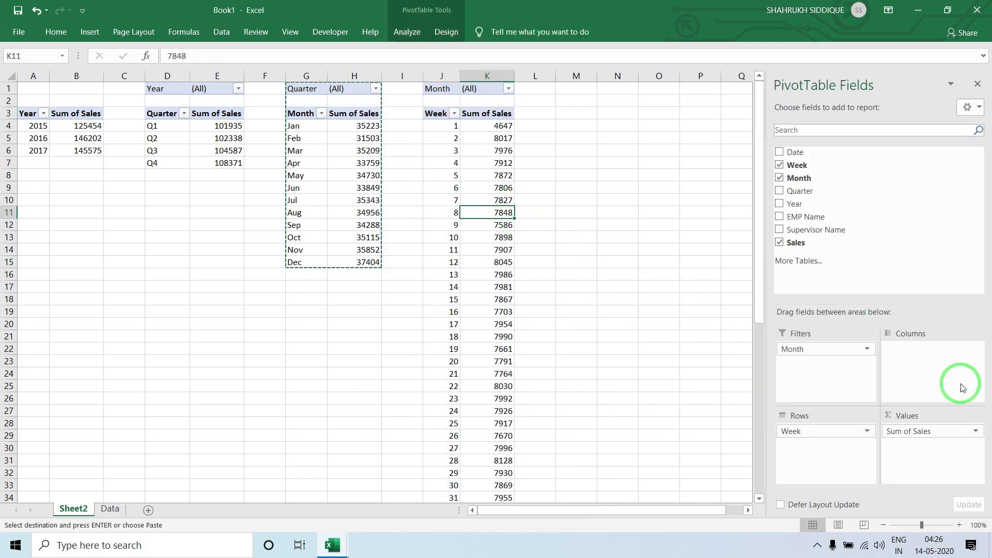
pyautogui.moveTo(838, 344); pyautogui.dragTo(868, 262)
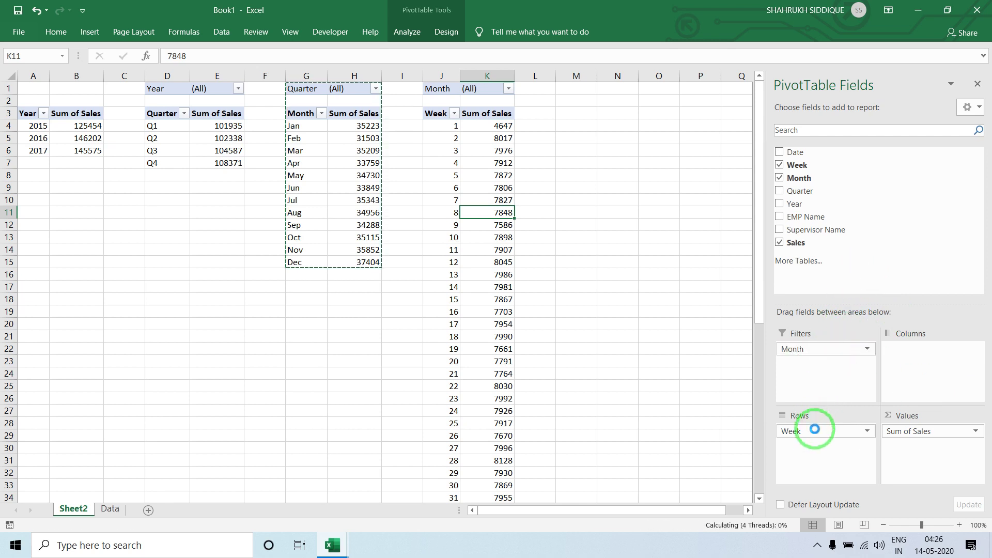
pyautogui.moveTo(815, 427); pyautogui.dragTo(816, 367)
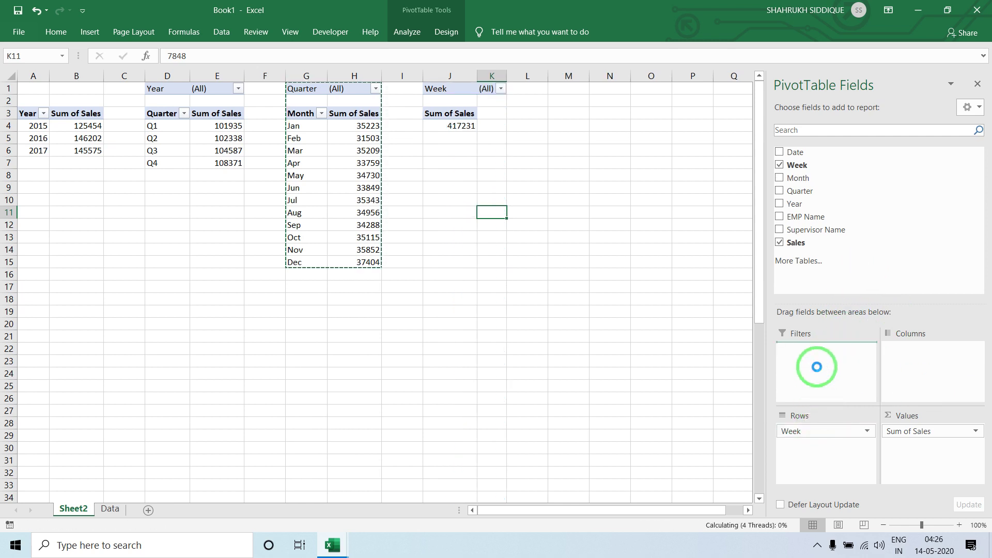
pyautogui.hotkey('ctrl', 'z')
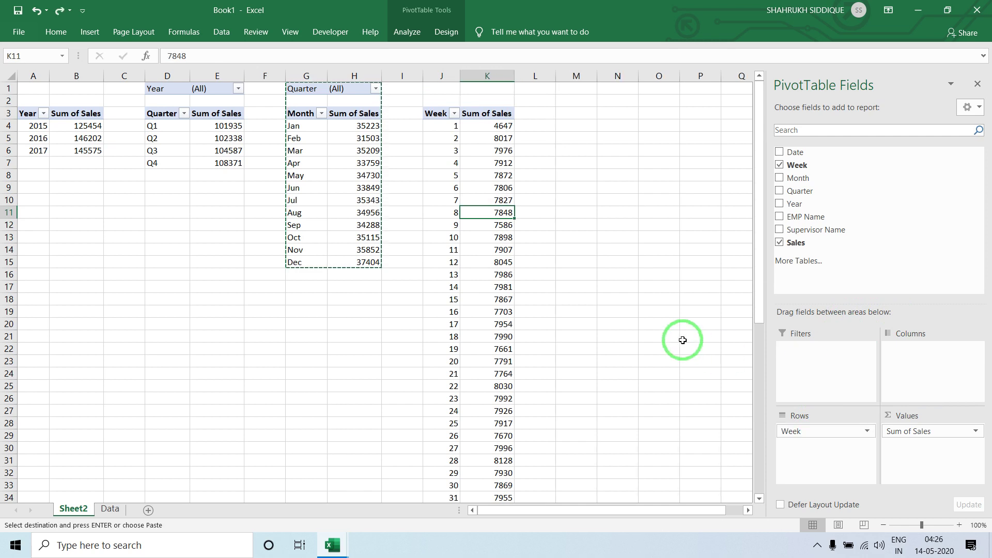
pyautogui.hotkey('ctrl', 'z')
# Step: Copy the entire weekly PivotTable, including its Month filter, and paste the duplicate at cell M1
pyautogui.click(445, 90)
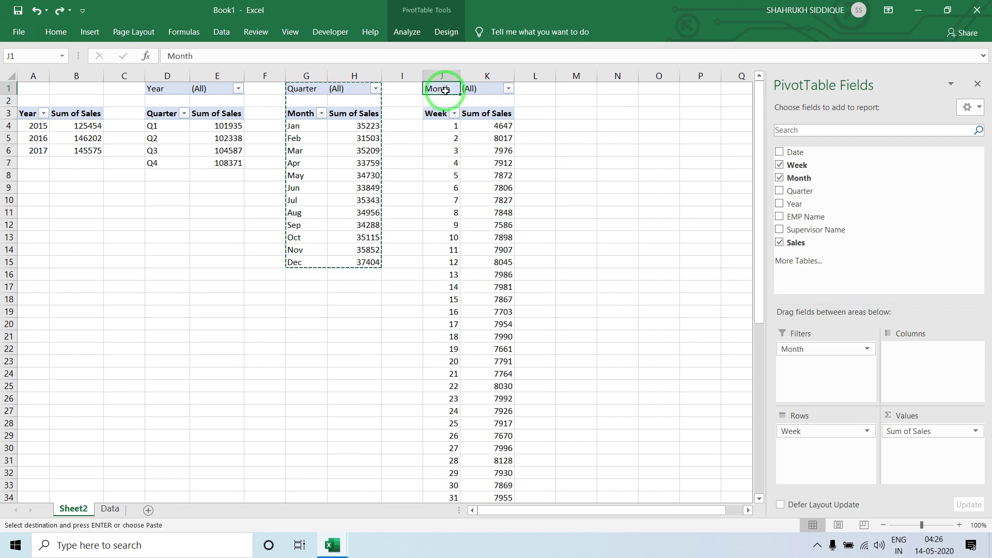
pyautogui.hotkey('shift', 'Right')
pyautogui.hotkey('shift', 'Down')
pyautogui.hotkey('shift', 'Down')
pyautogui.hotkey('ctrl', 'shift', 'Down')
pyautogui.hotkey('ctrl', 'c')
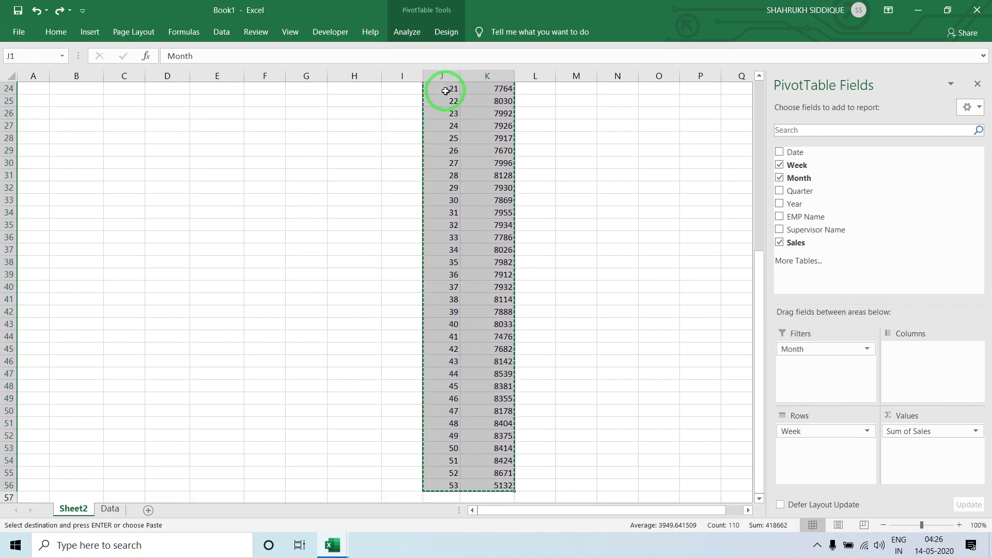
pyautogui.scroll(8, 445, 90)
pyautogui.press('Right')
pyautogui.press('Right')
pyautogui.press('Right')
pyautogui.hotkey('ctrl', 'v')
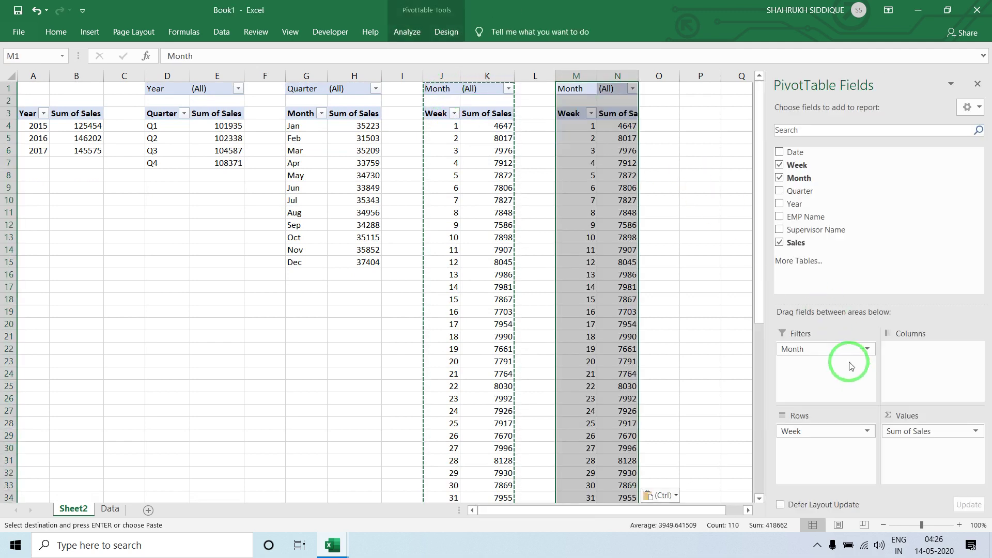
# Step: Rearrange the PivotTable at M1 by removing Month, making Week the report filter and Date the row field
pyautogui.moveTo(835, 346); pyautogui.dragTo(872, 295)
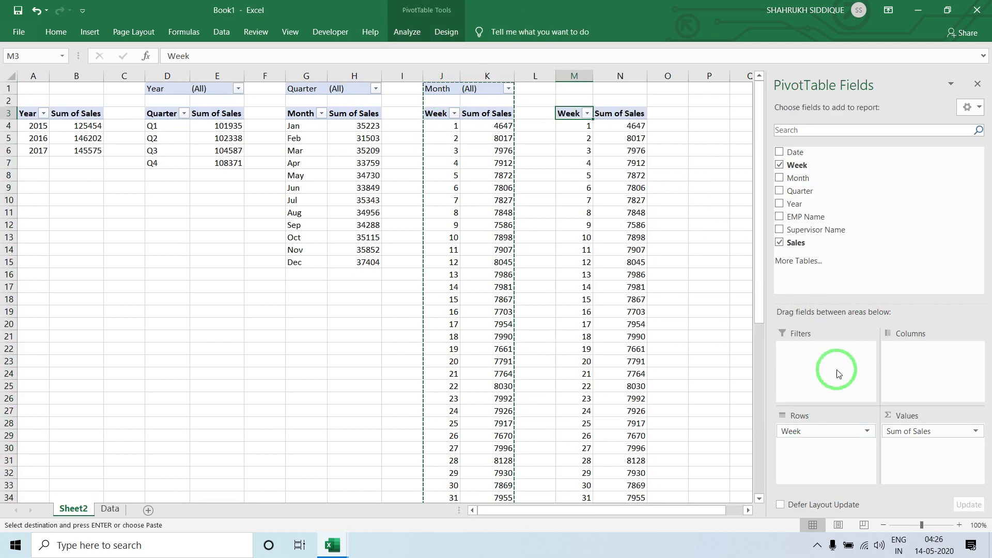
pyautogui.moveTo(812, 431); pyautogui.dragTo(826, 367)
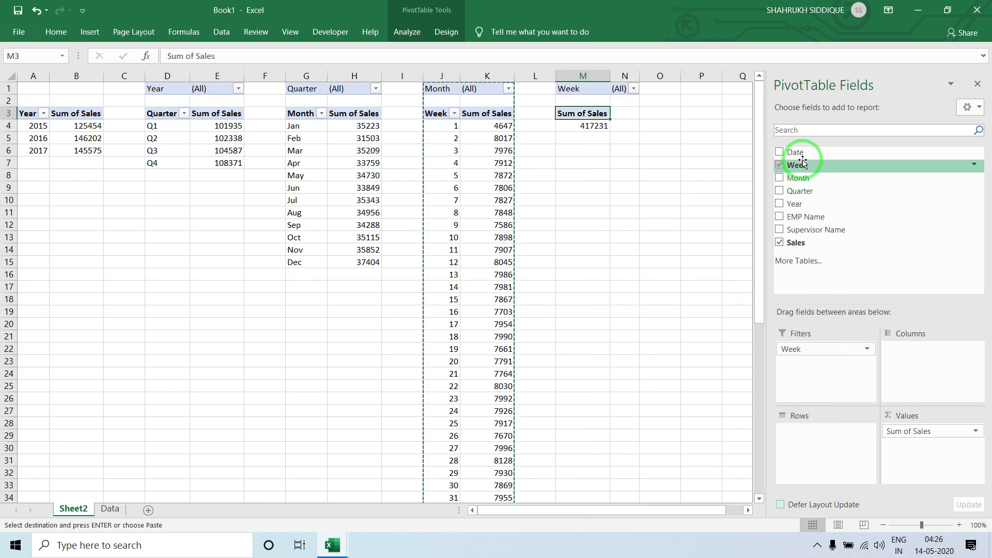
pyautogui.moveTo(803, 163); pyautogui.dragTo(832, 449)
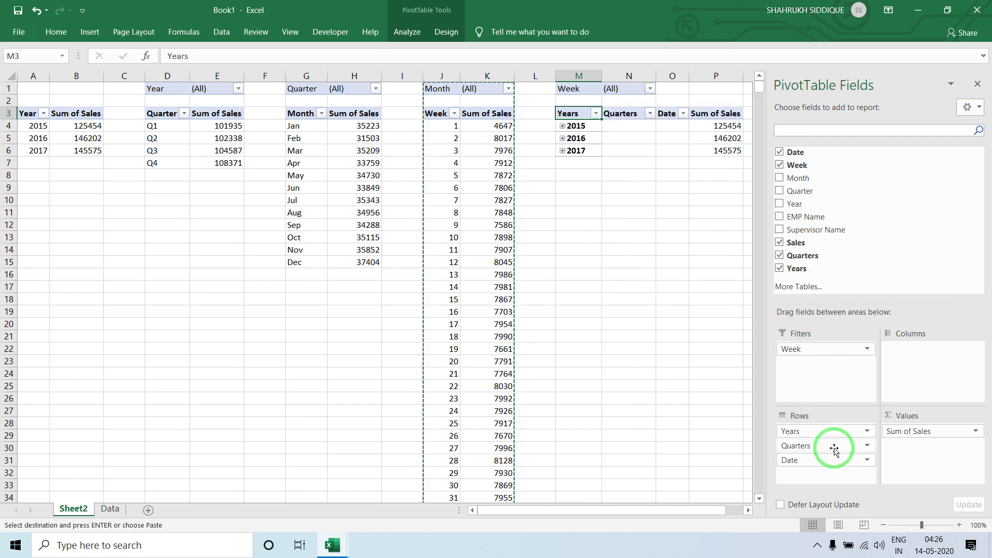
# Step: Group the dates in the Week-filtered PivotTable by Days only, without Months, Quarters and Years
pyautogui.rightClick(573, 137)
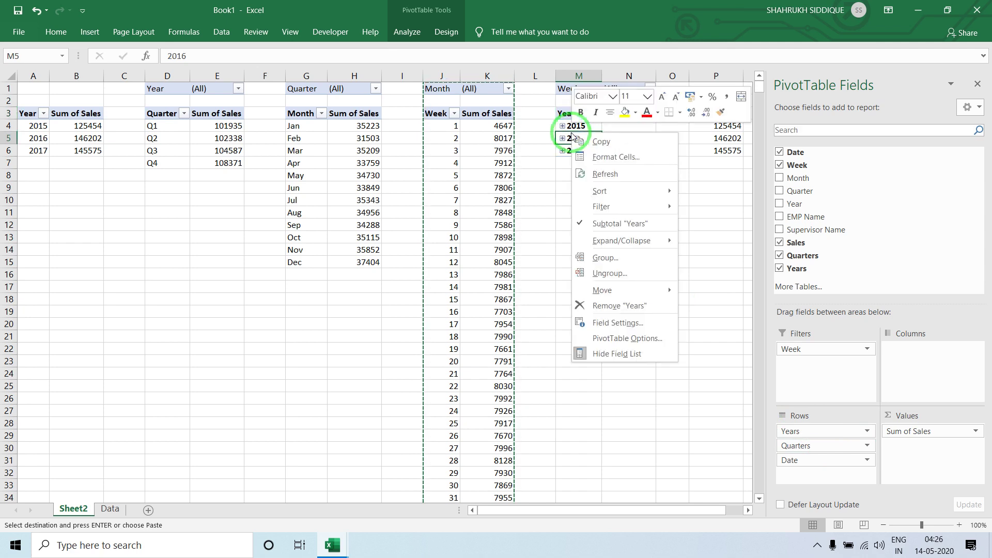
pyautogui.click(604, 258)
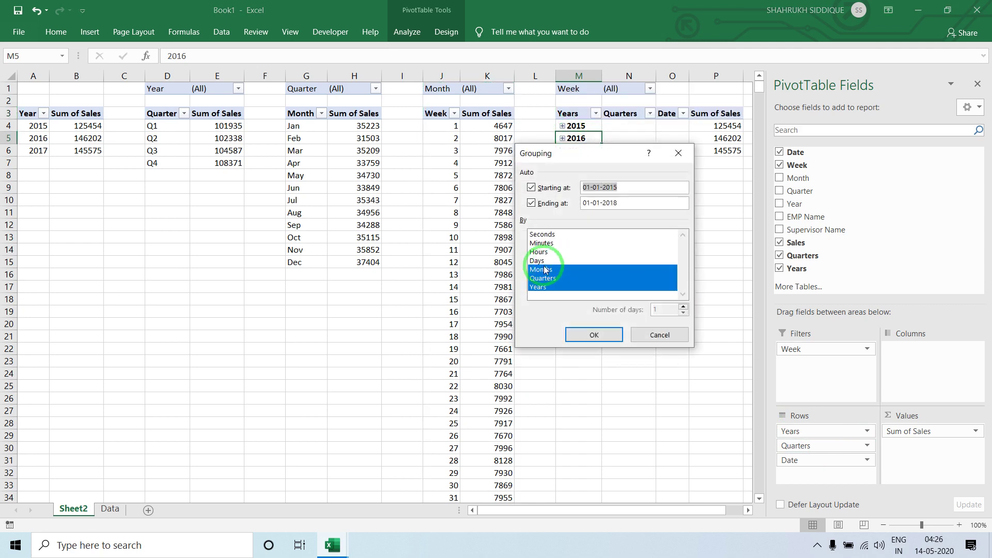
pyautogui.click(544, 270)
pyautogui.click(547, 278)
pyautogui.click(549, 287)
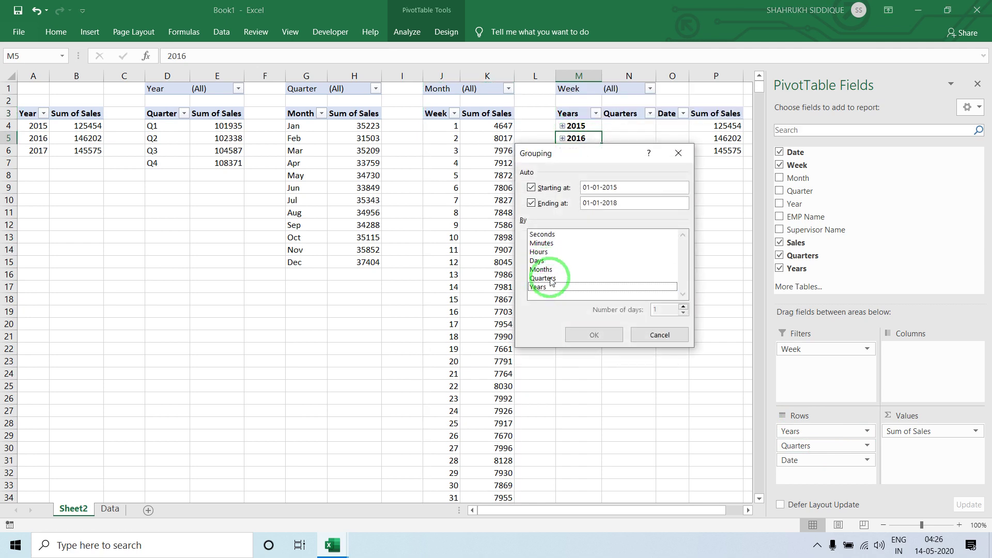
pyautogui.click(542, 261)
pyautogui.click(594, 335)
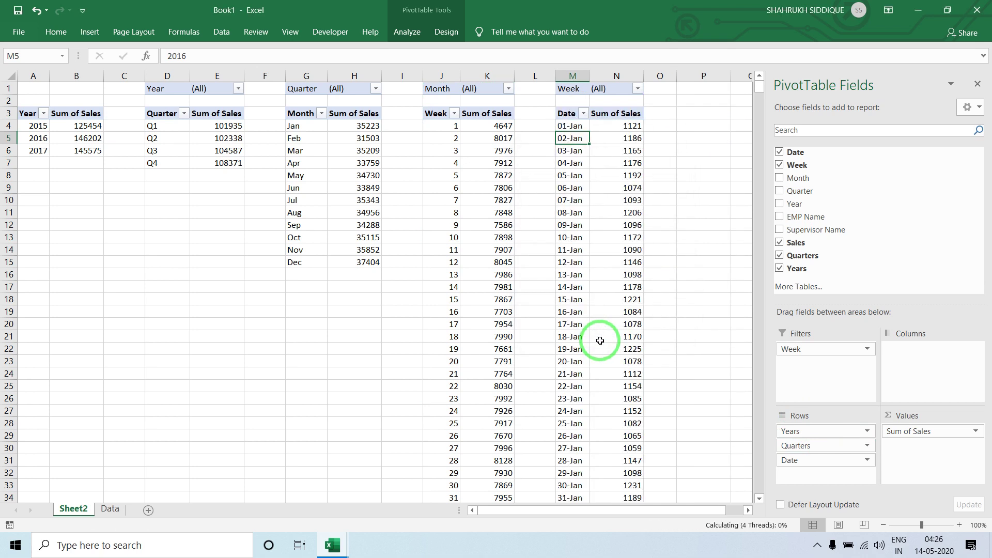
# Step: Narrow the empty spacer columns C, F, I and L between the five PivotTables
pyautogui.click(369, 347)
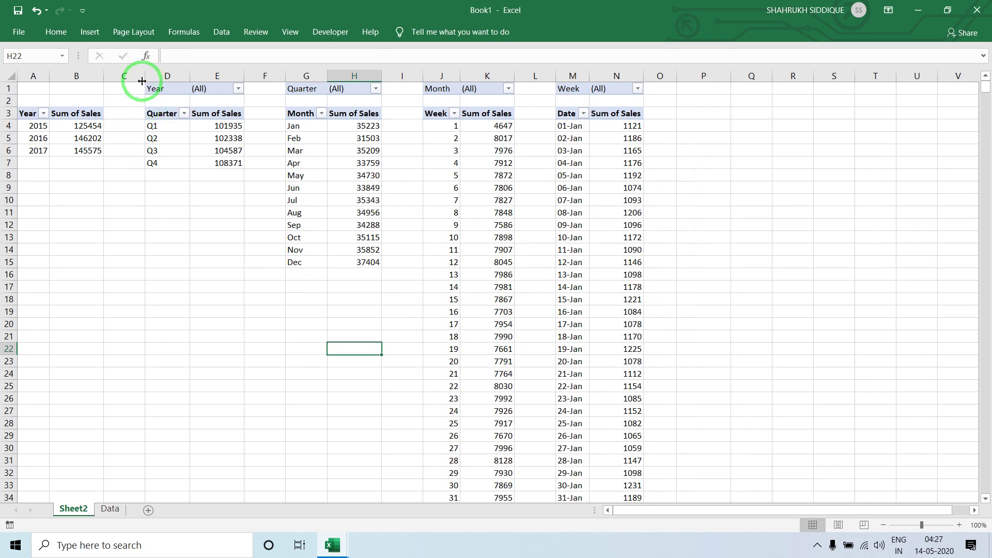
pyautogui.moveTo(142, 81); pyautogui.dragTo(113, 78)
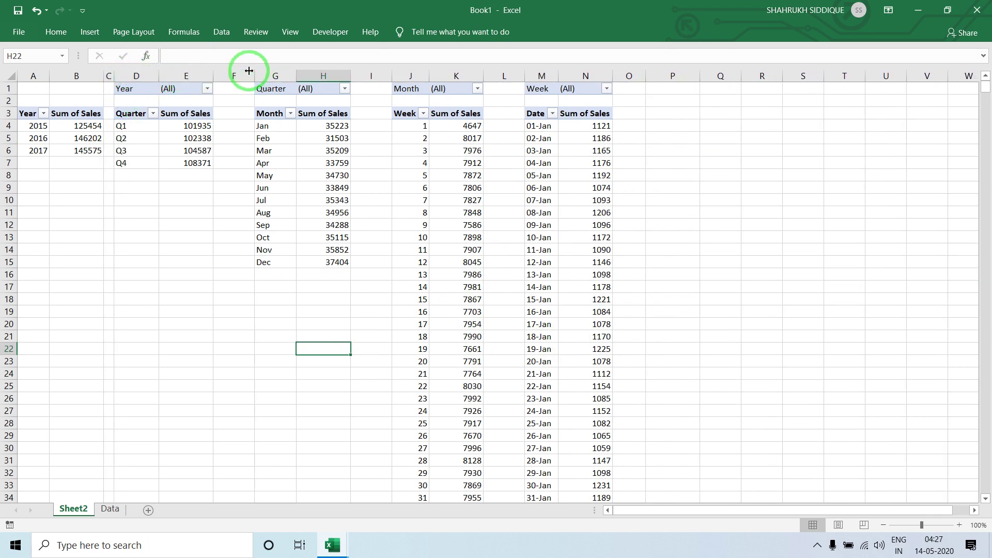
pyautogui.moveTo(249, 70); pyautogui.dragTo(225, 77)
pyautogui.moveTo(358, 78); pyautogui.dragTo(334, 79)
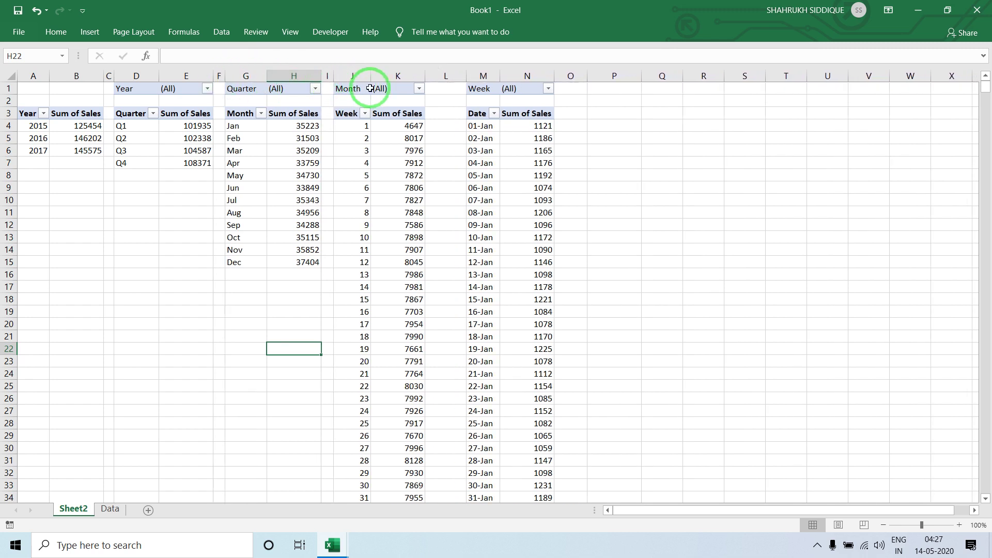
pyautogui.moveTo(467, 76); pyautogui.dragTo(440, 84)
# Step: Enter the headings 1ST COL in P1 and LAST ROW in Q1, and autofit column Q's width
pyautogui.click(603, 143)
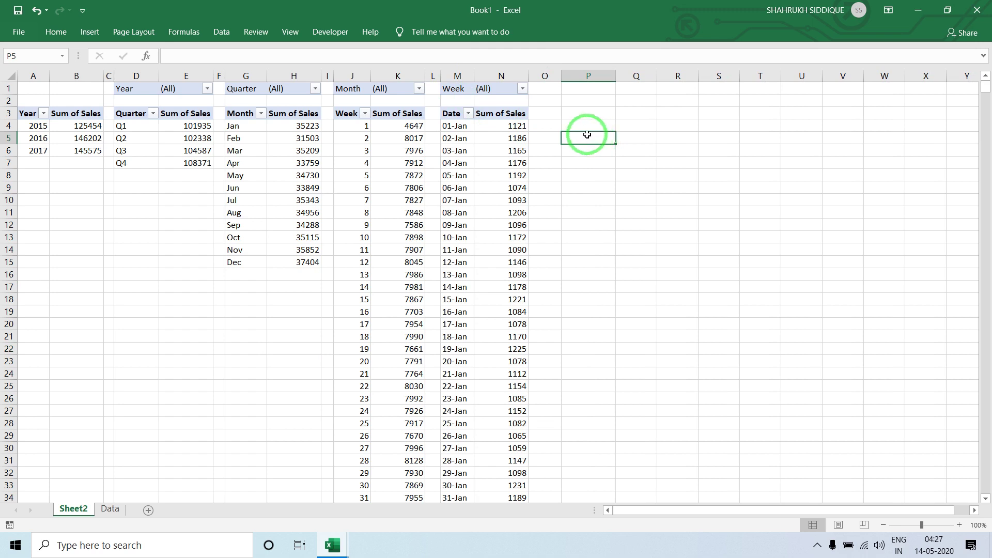
pyautogui.click(588, 87)
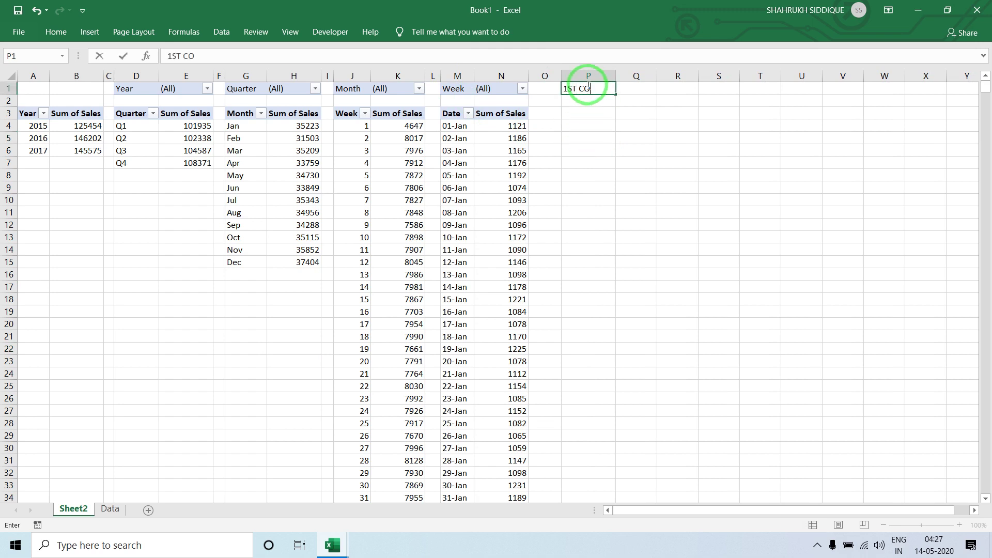
pyautogui.press('Tab')
pyautogui.write('LAS')
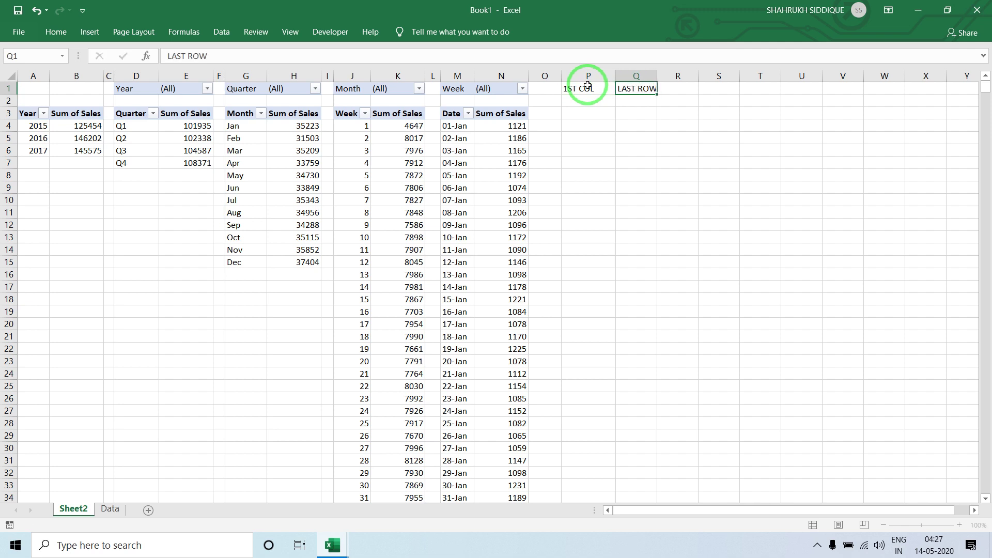
pyautogui.hotkey('alt', 'h')
pyautogui.press('o')
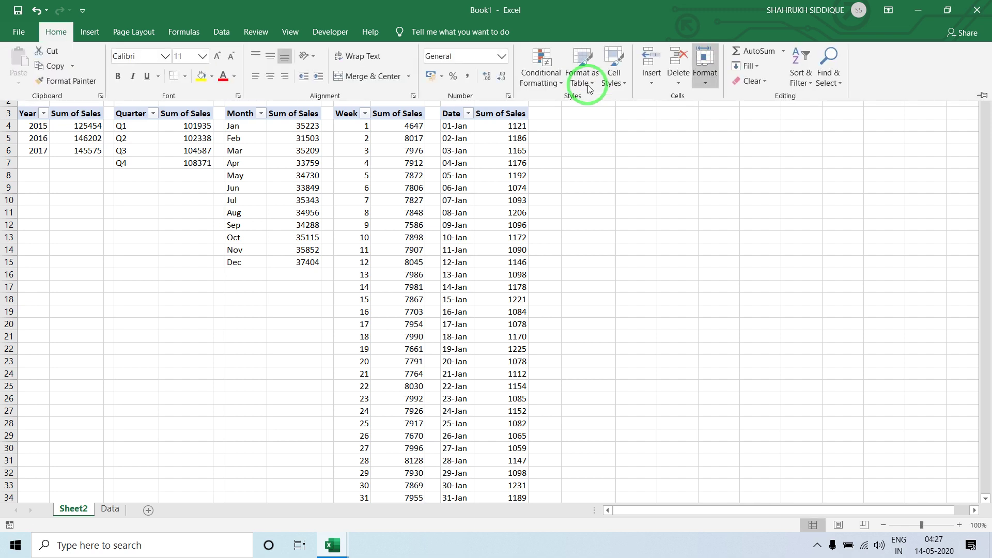
pyautogui.press('i')
# Step: Start an IF formula in P2 that returns COLUMN(M1) when the Week filter N1<>"(All)"
pyautogui.click(599, 100)
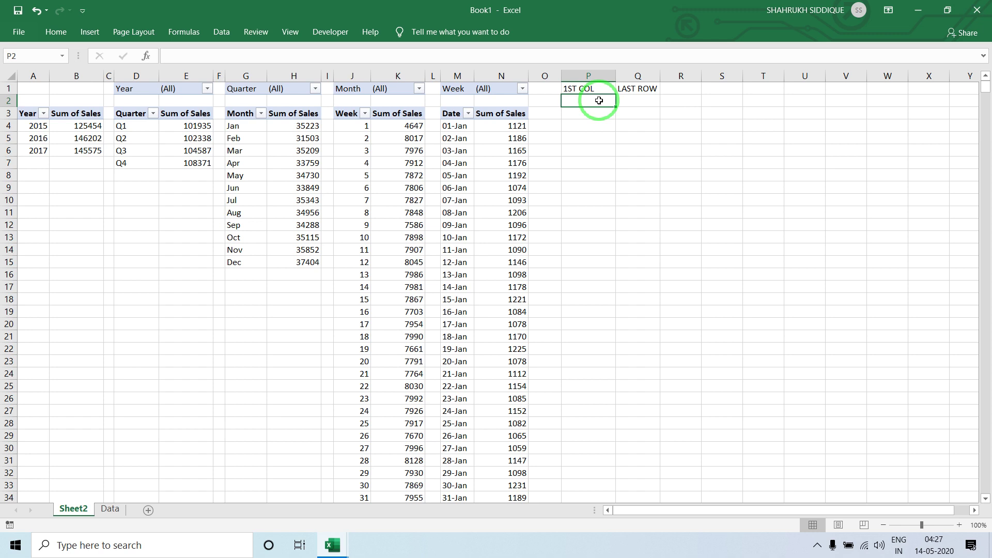
pyautogui.write('=IF(')
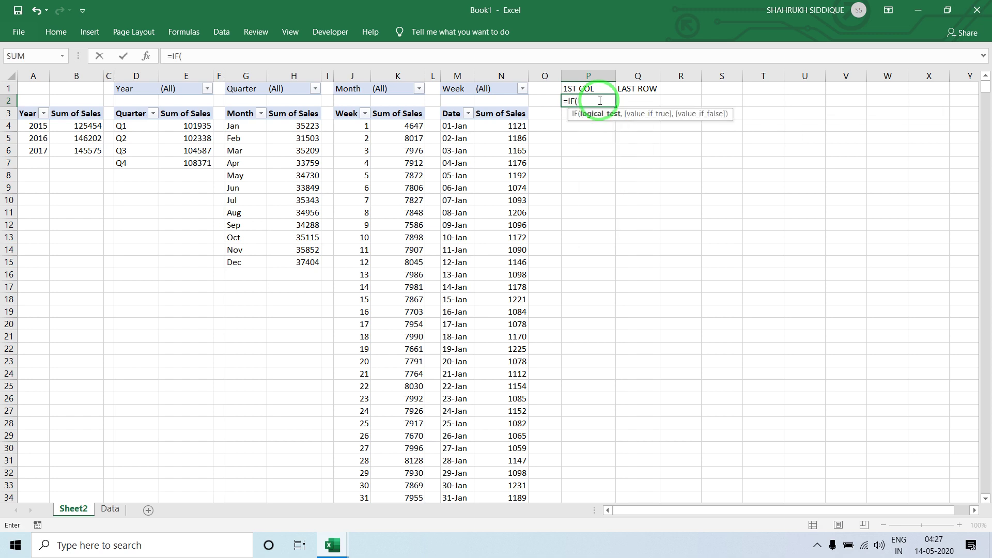
pyautogui.click(499, 90)
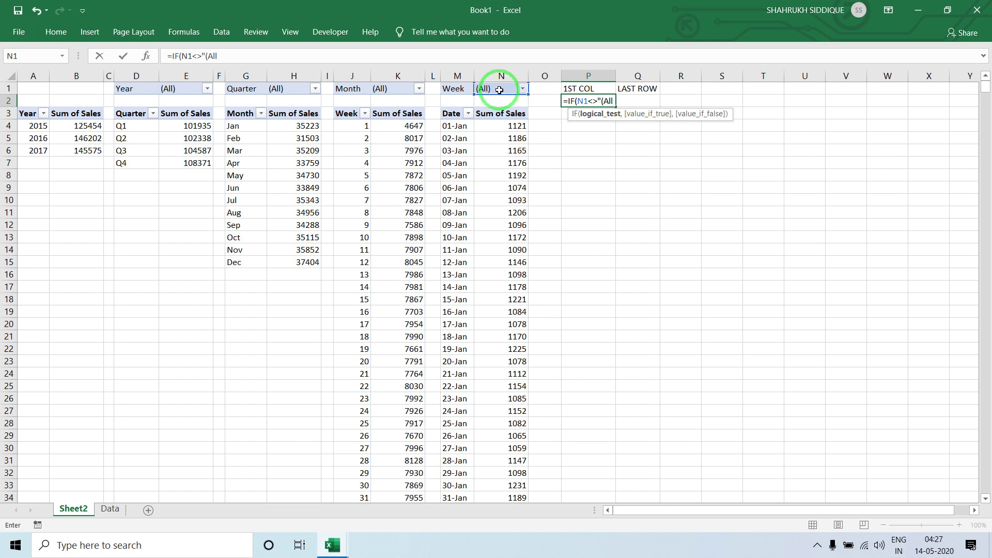
pyautogui.write(',C')
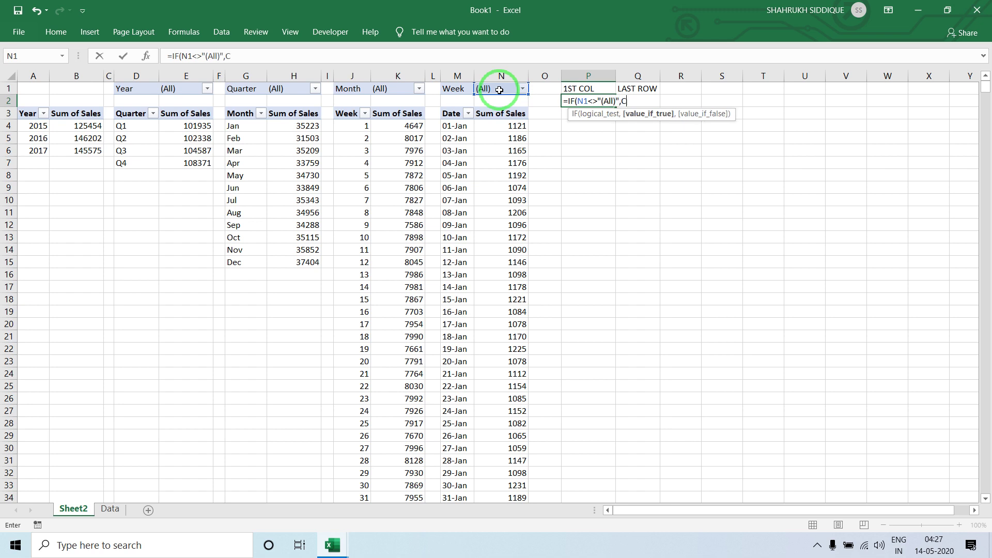
pyautogui.write('ol')
pyautogui.press('Tab')
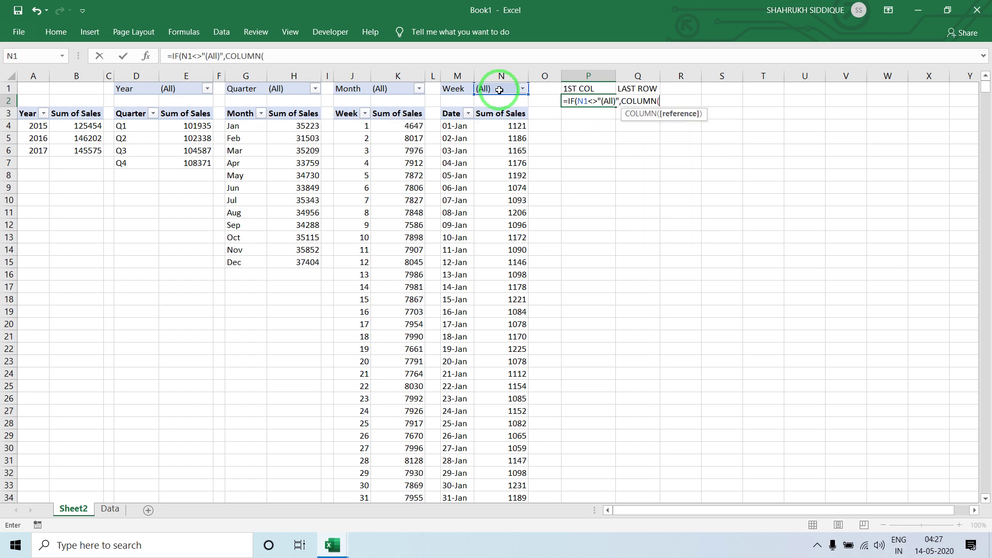
pyautogui.click(452, 88)
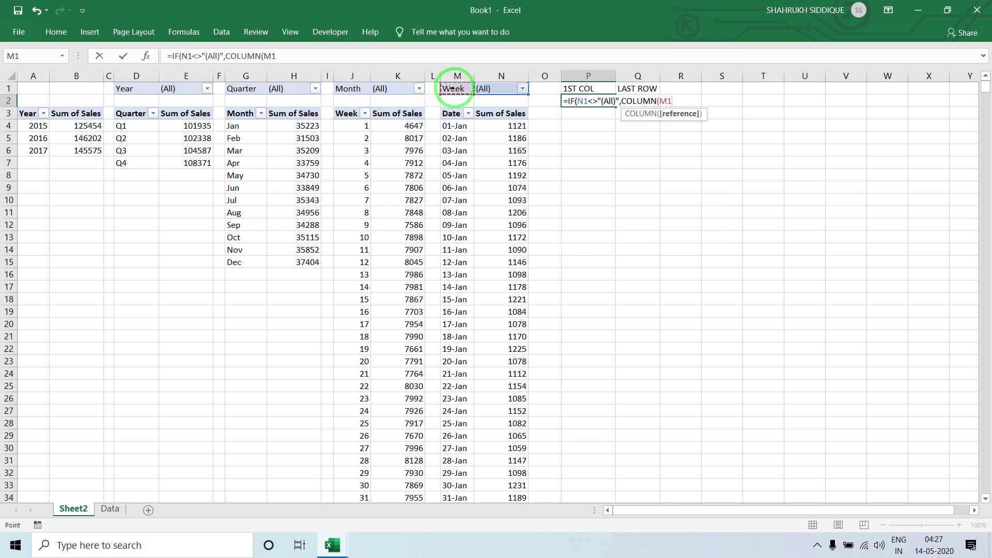
pyautogui.write(')')
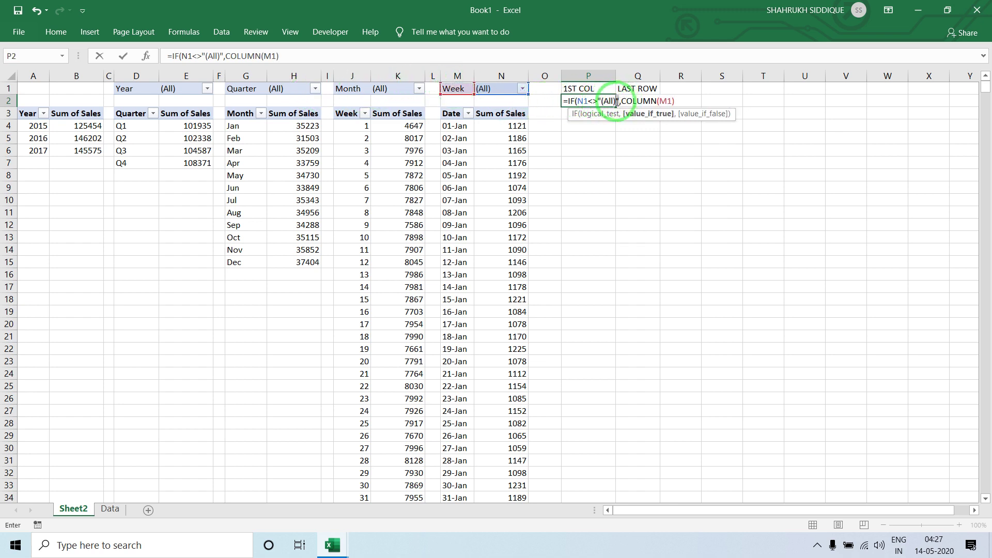
# Step: Nest a second IF in the P2 formula, returning COLUMN(J1) when the Month filter K1<>"(All)", reusing the copied "(All)" text
pyautogui.moveTo(617, 101); pyautogui.dragTo(598, 101)
pyautogui.rightClick(600, 102)
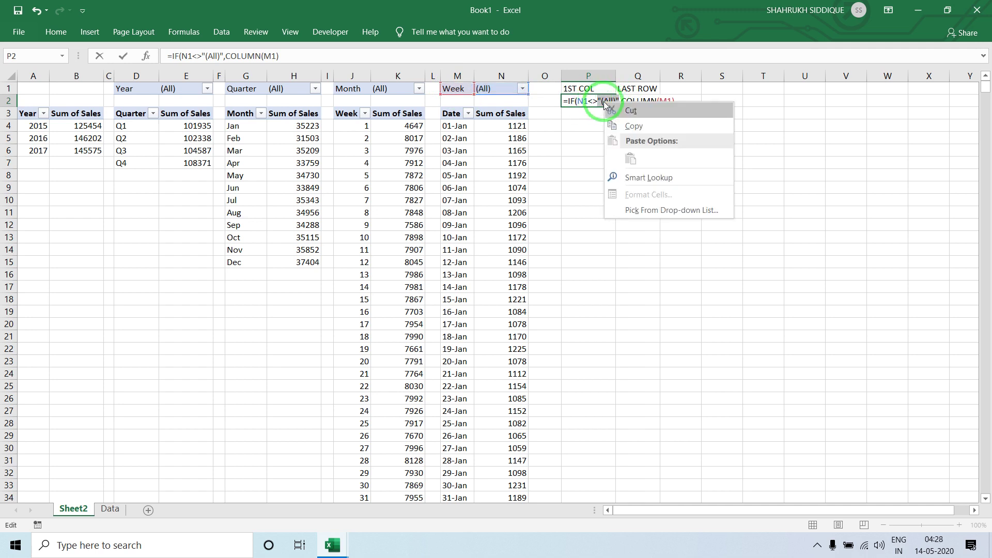
pyautogui.click(628, 126)
pyautogui.click(678, 100)
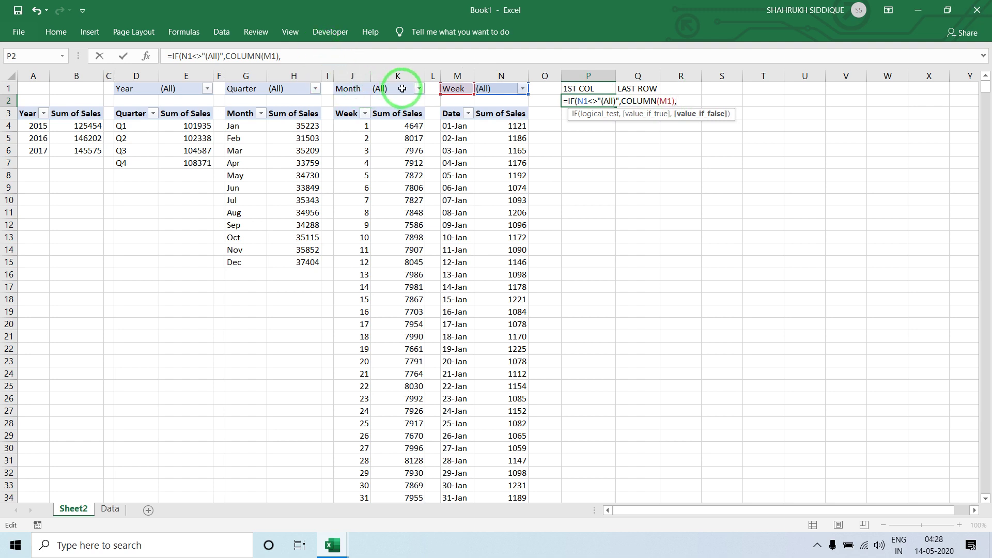
pyautogui.write('IF(')
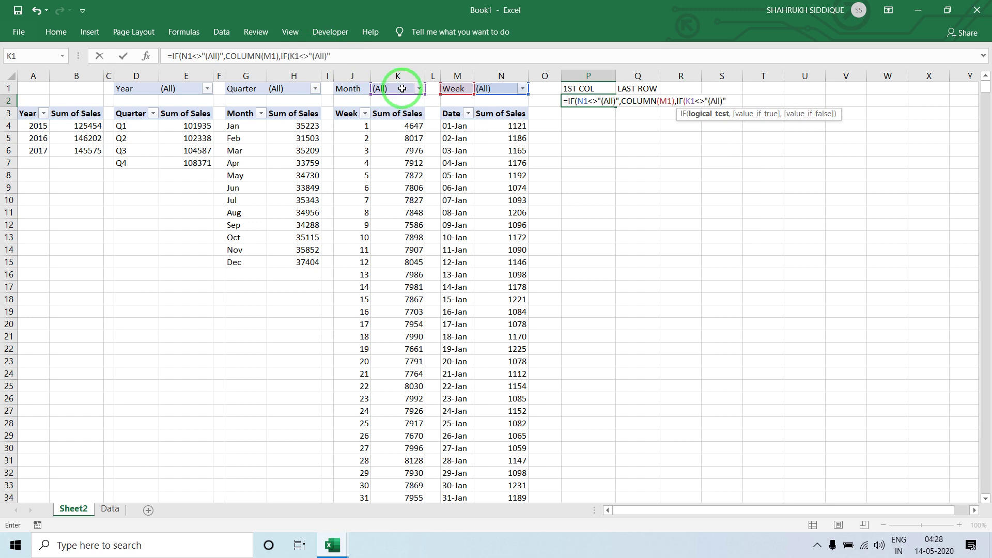
pyautogui.press('BackSpace')
pyautogui.write('col')
pyautogui.press('Tab')
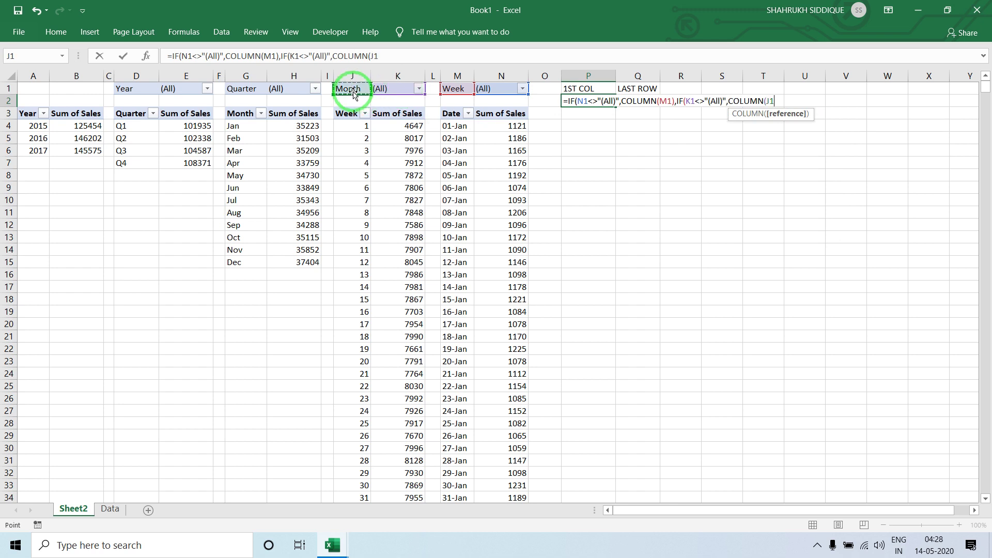
# Step: Nest a third IF in the P2 formula, returning COLUMN(G1) when the Quarter filter H1<>"(All)"
pyautogui.write('),IF(')
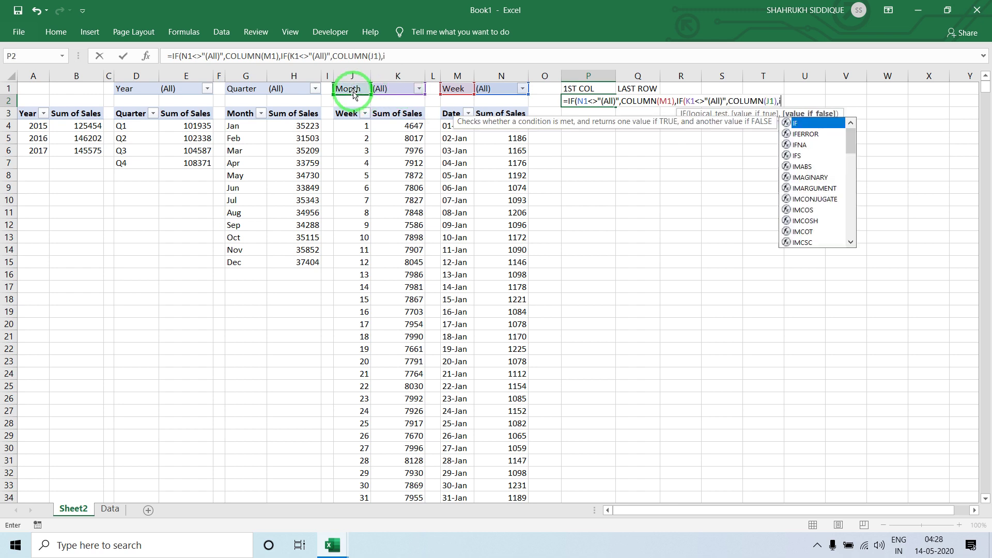
pyautogui.click(296, 92)
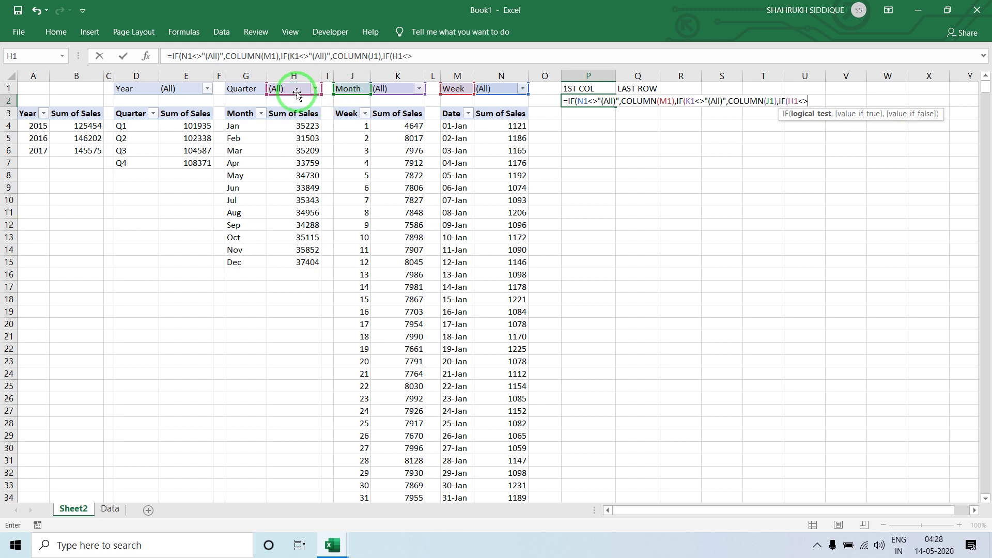
pyautogui.write('<>"(All)",')
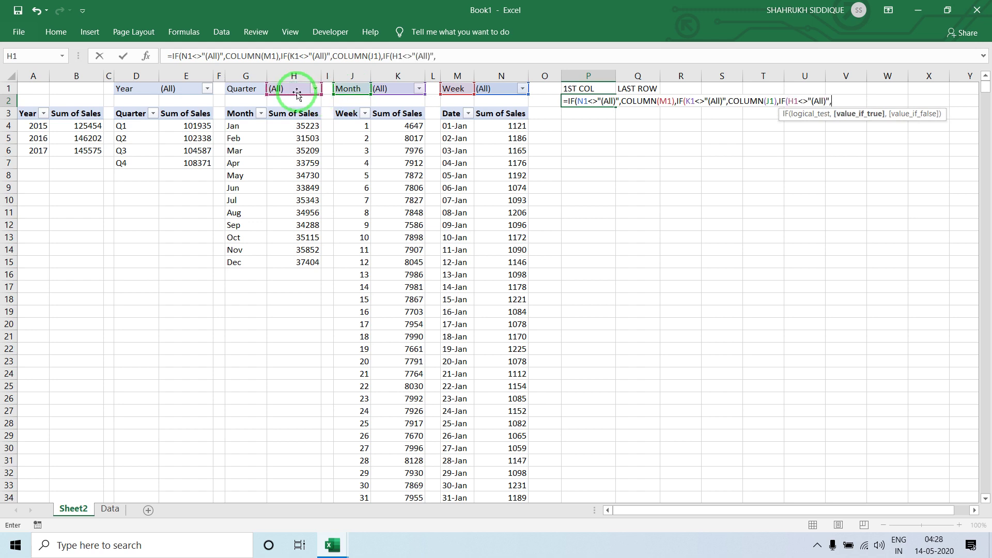
pyautogui.write('col')
pyautogui.press('Tab')
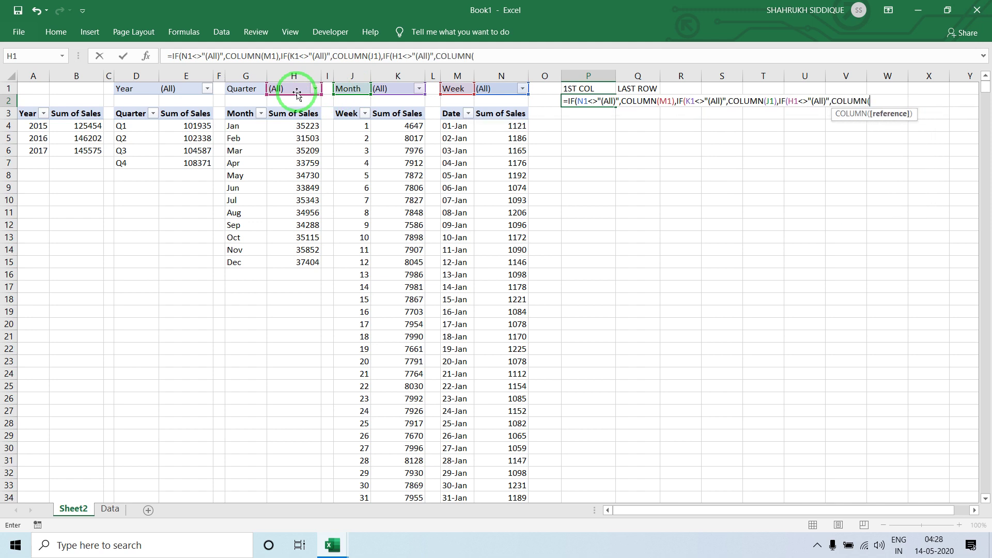
pyautogui.click(230, 88)
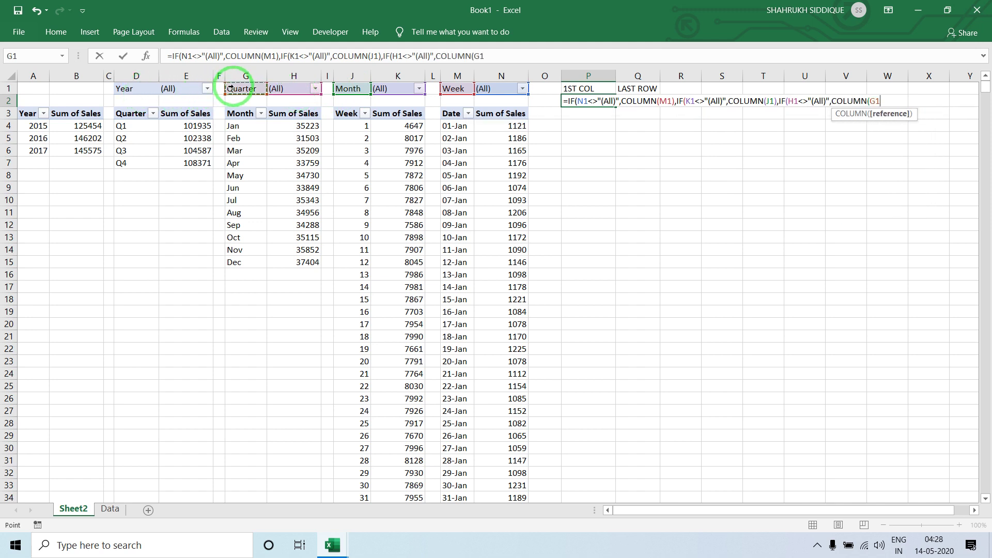
# Step: Nest a fourth IF in the P2 formula, returning COLUMN(D1) when the Year filter E1<>"(All)"
pyautogui.write('),if')
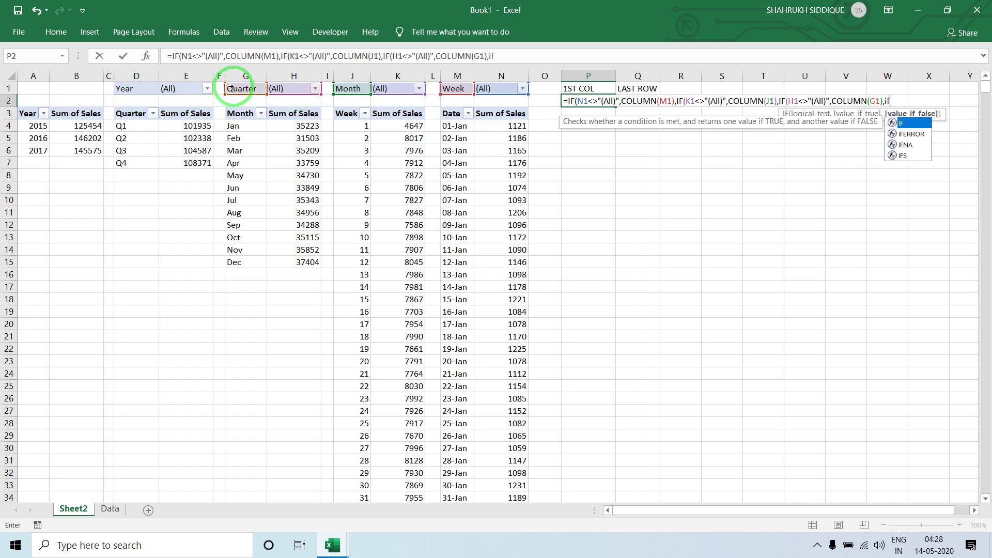
pyautogui.press('Tab')
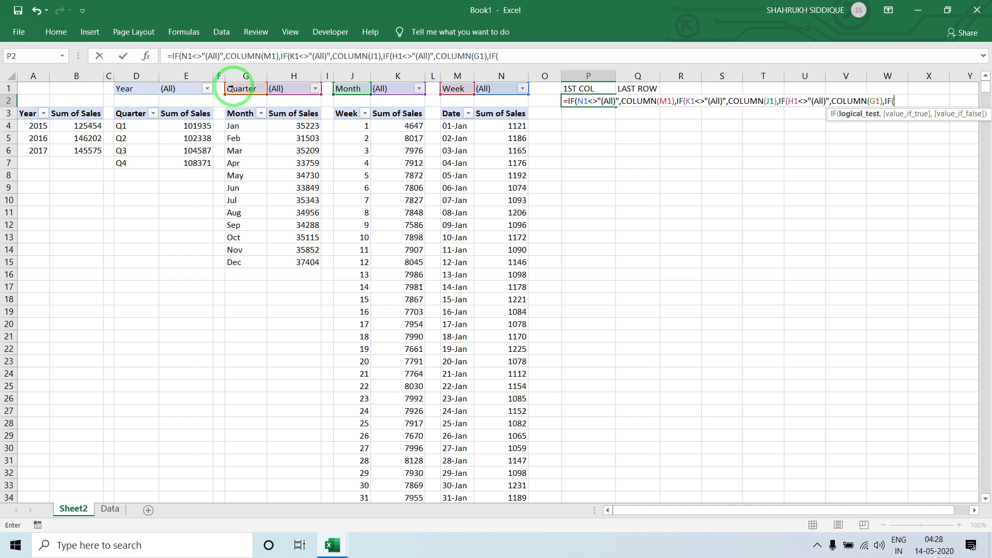
pyautogui.click(192, 88)
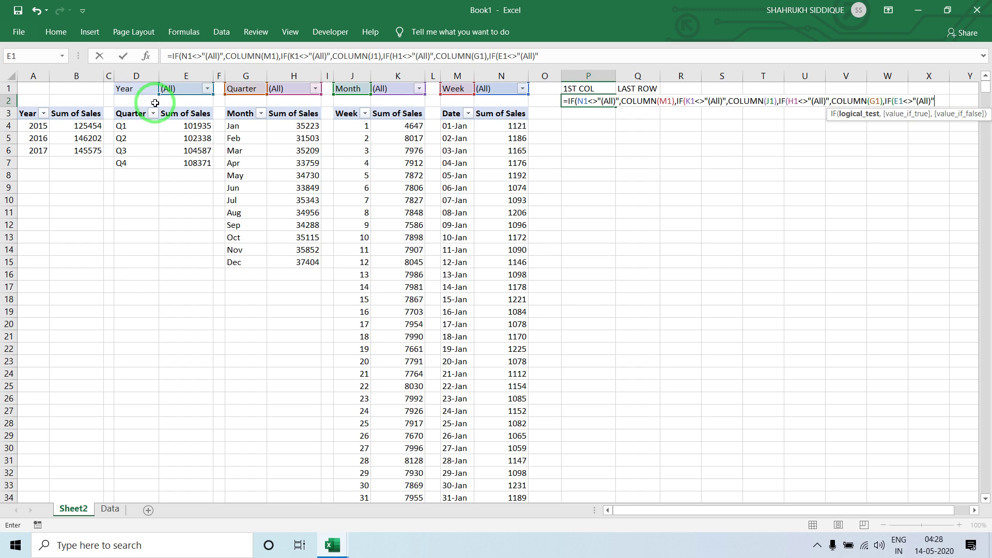
pyautogui.write('<>"(All)",colu')
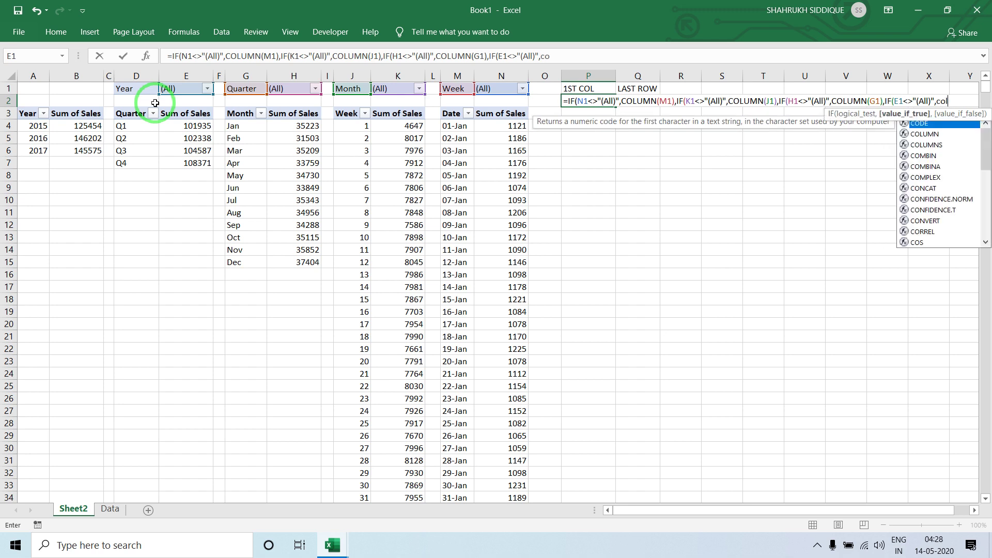
pyautogui.press('Tab')
pyautogui.click(120, 89)
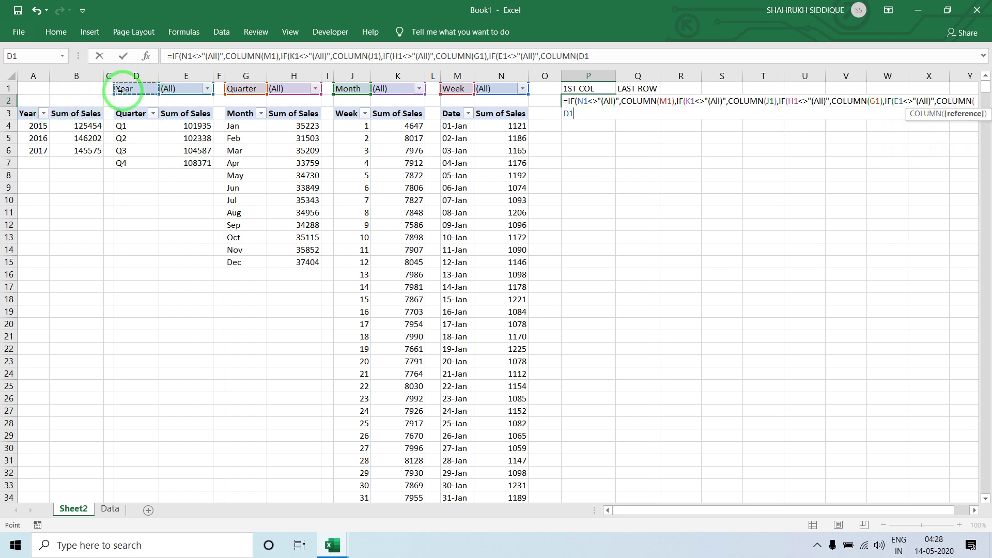
pyautogui.write(')')
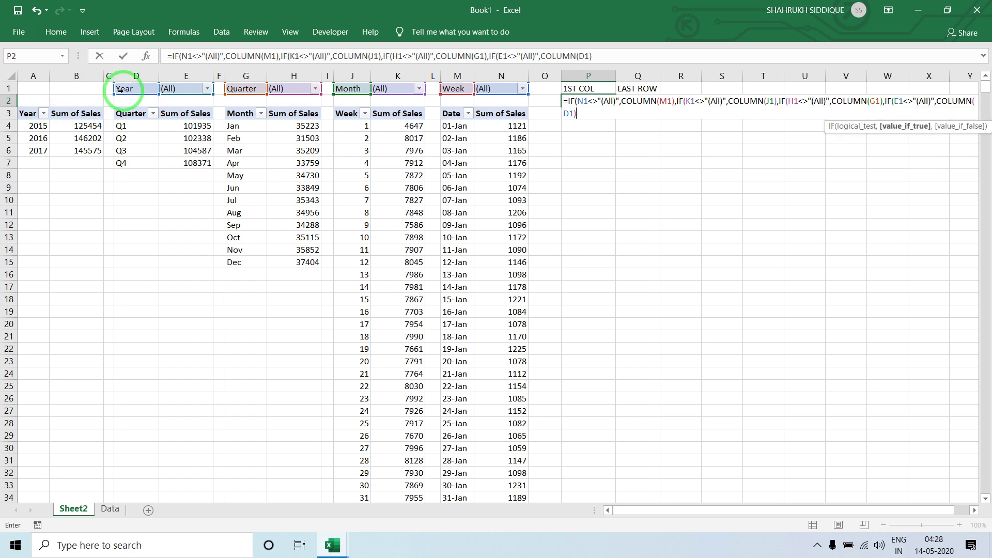
# Step: Finish the P2 formula with COLUMN(A3) as the final false value and enter it with its closing brackets
pyautogui.write(',colu')
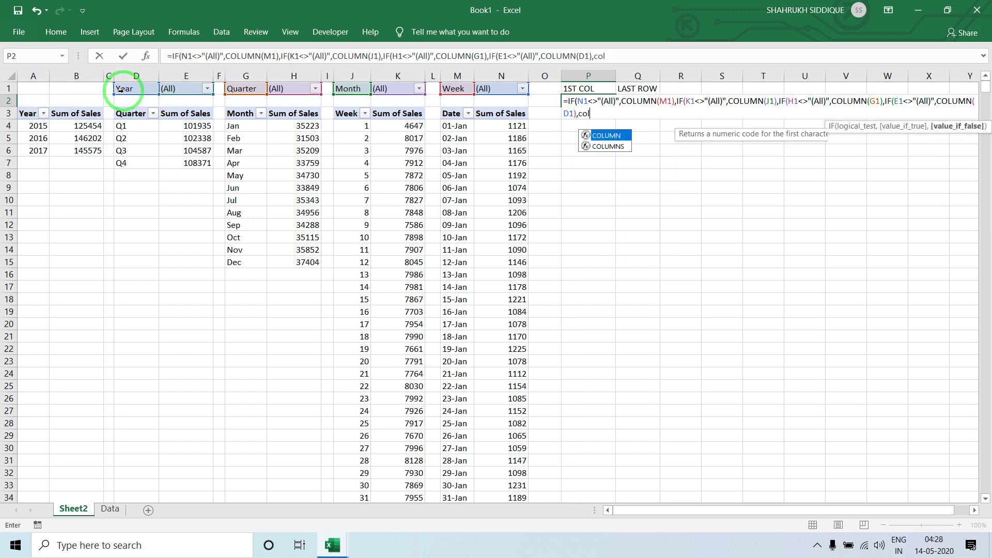
pyautogui.press('Tab')
pyautogui.click(31, 112)
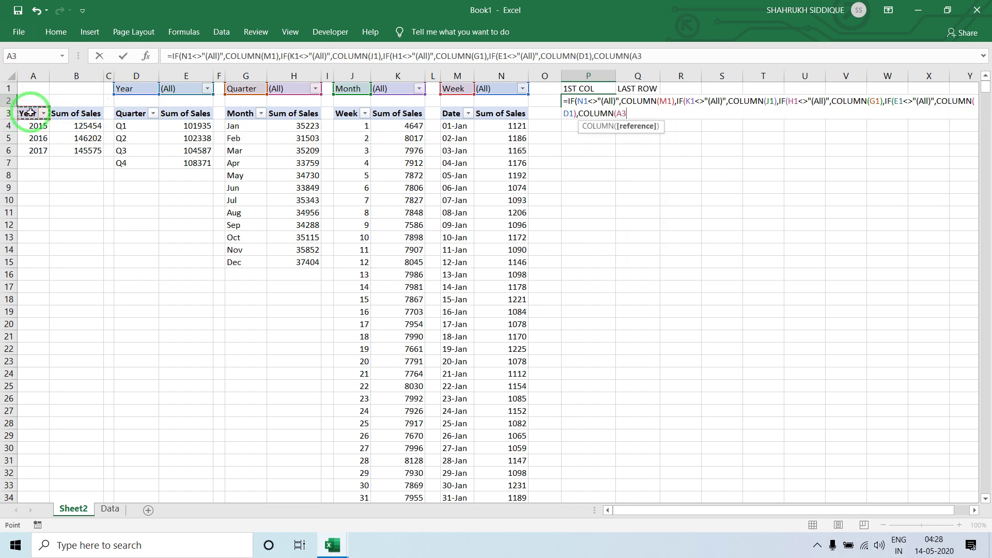
pyautogui.press('Return')
pyautogui.press('Return')
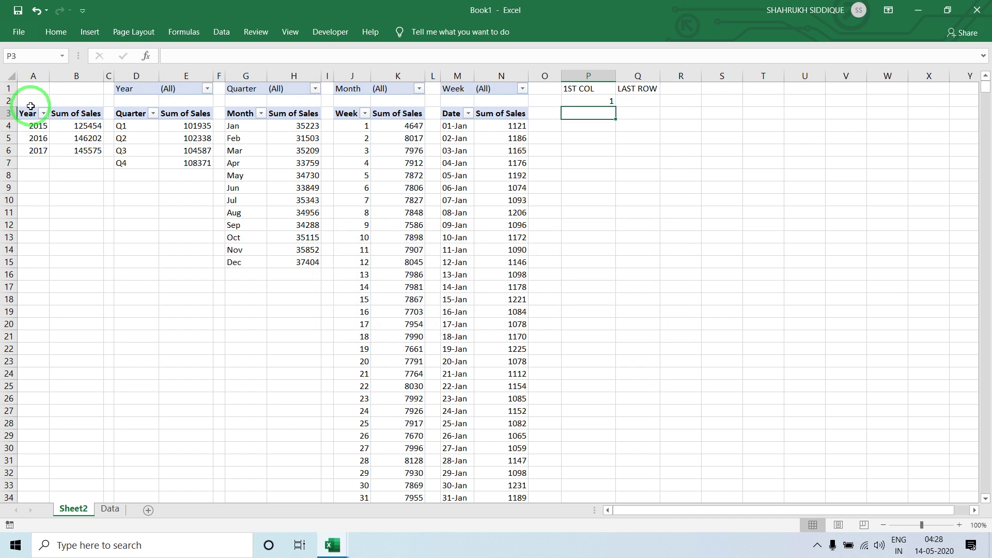
# Step: Insert slicers for Week, Month, Quarter and Year from the yearly sales PivotTable
pyautogui.click(77, 113)
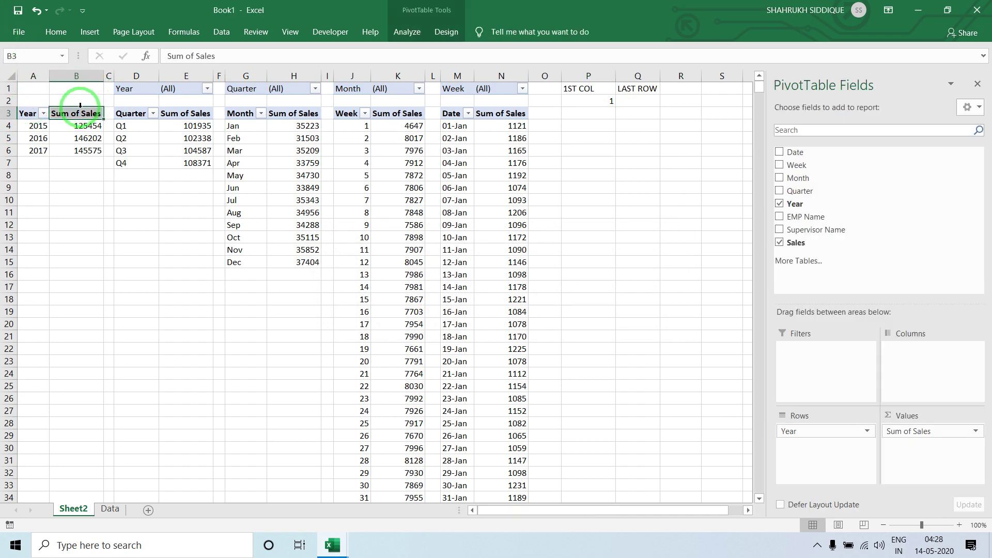
pyautogui.click(406, 32)
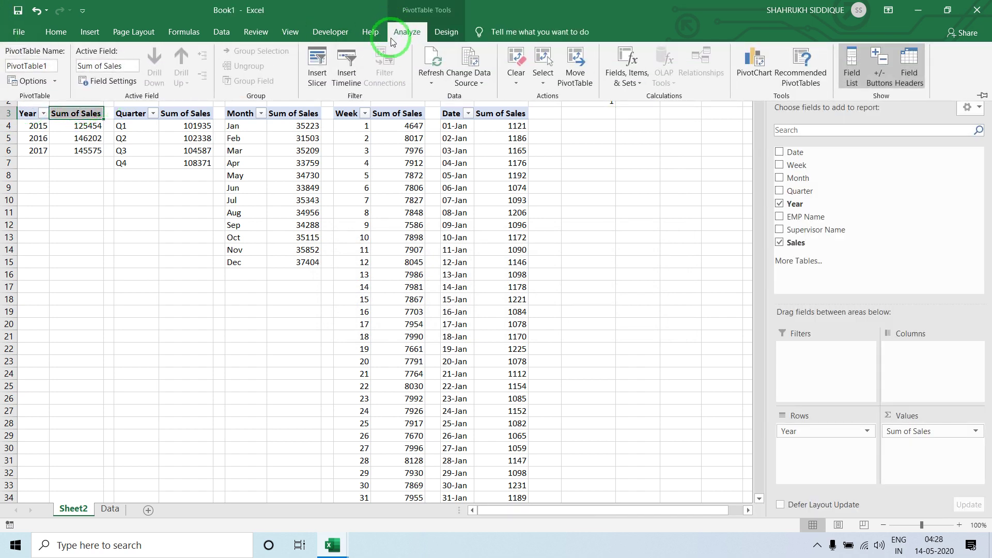
pyautogui.click(318, 70)
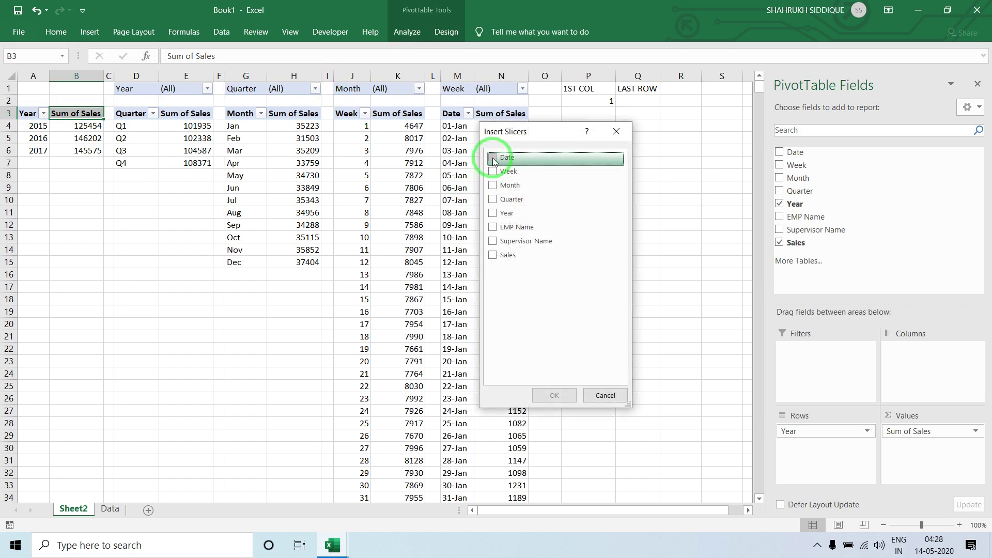
pyautogui.click(494, 172)
pyautogui.click(494, 186)
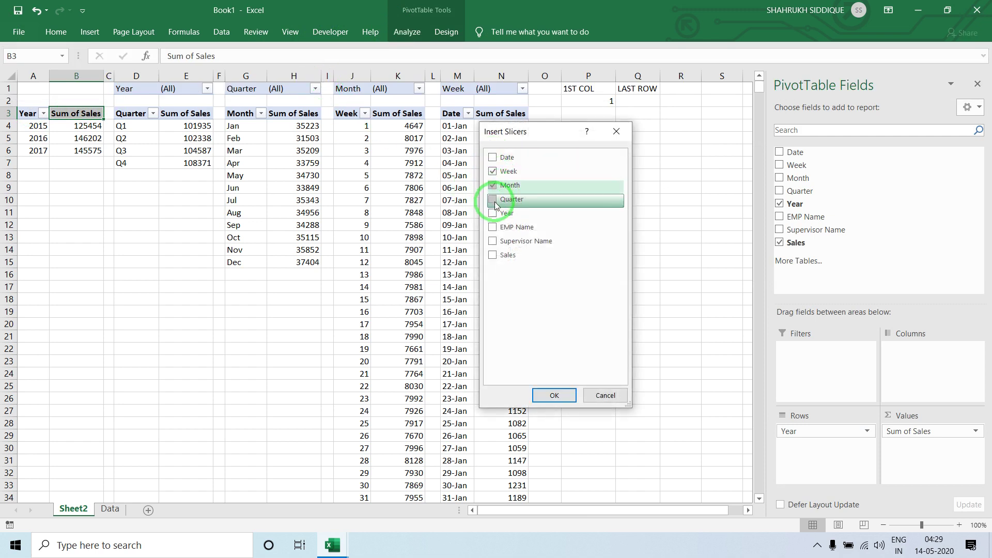
pyautogui.click(494, 200)
pyautogui.click(494, 213)
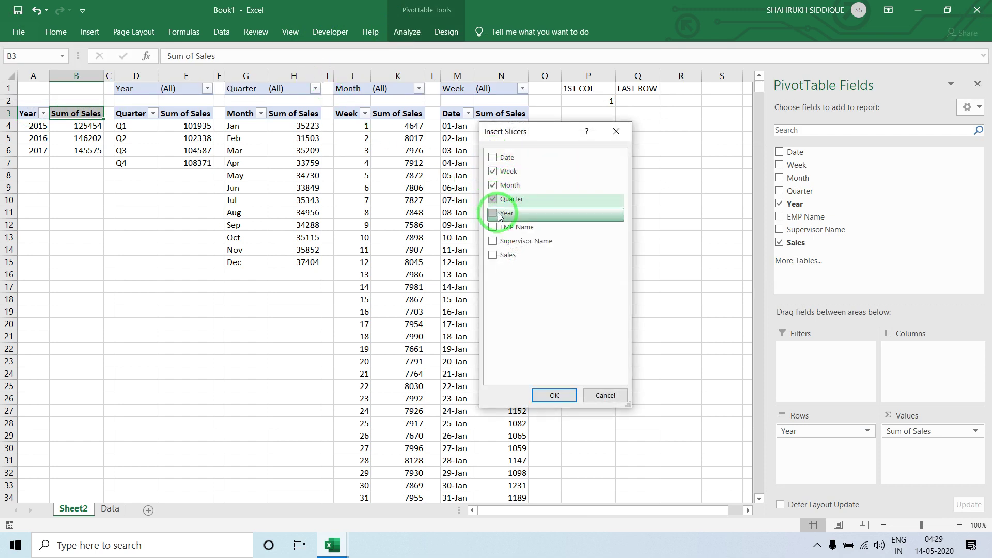
pyautogui.click(554, 395)
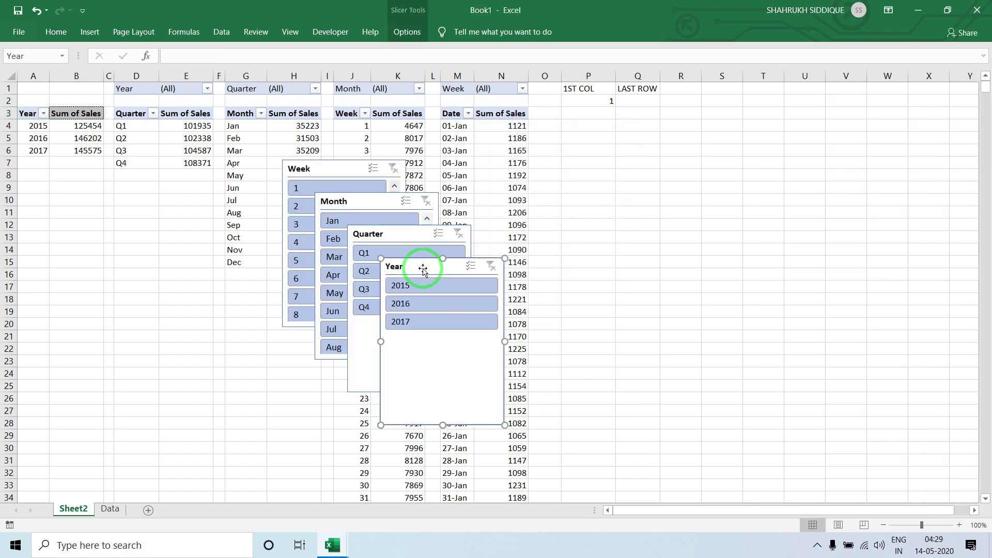
# Step: Connect the Year slicer to PivotTable2 through PivotTable5 in addition to PivotTable1
pyautogui.rightClick(423, 271)
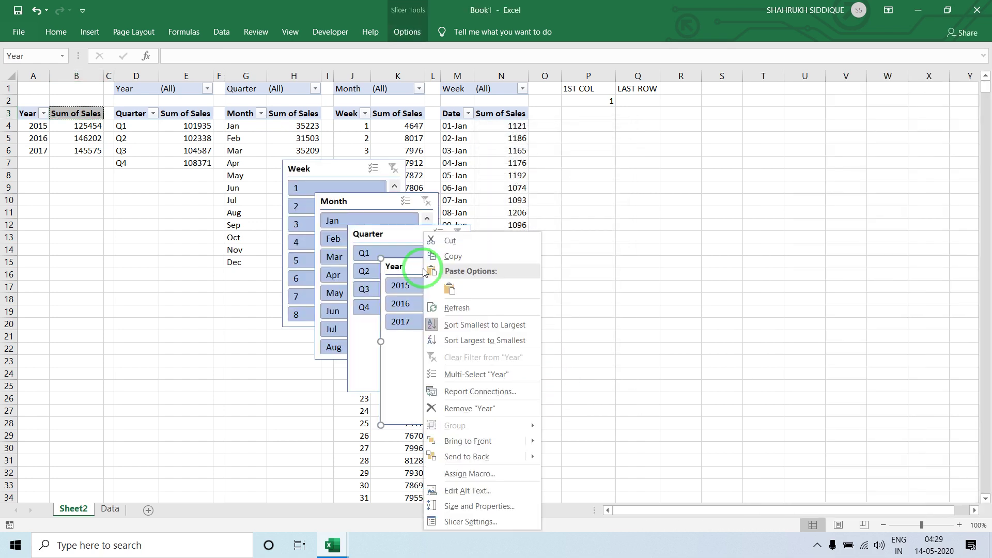
pyautogui.click(471, 391)
pyautogui.click(381, 407)
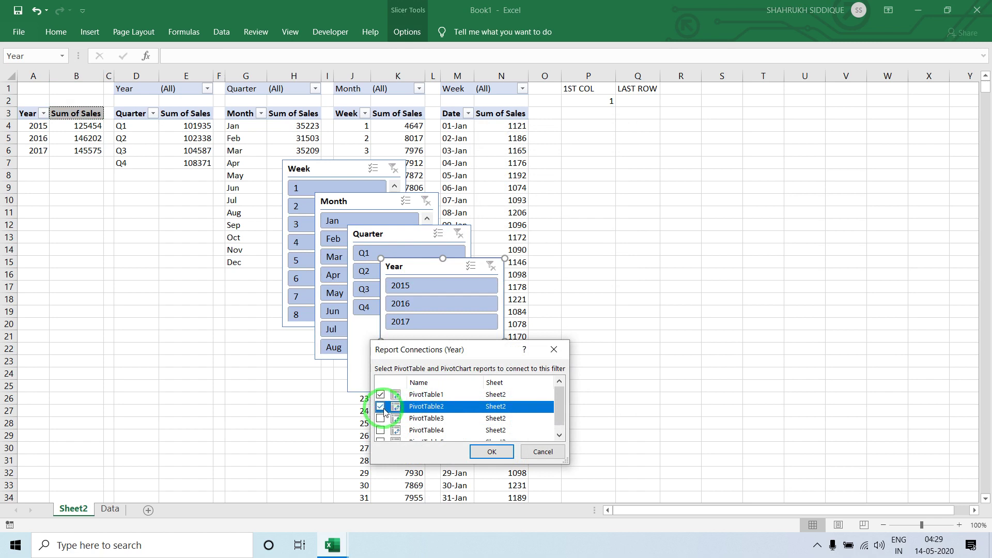
pyautogui.click(381, 419)
pyautogui.click(381, 431)
pyautogui.click(381, 435)
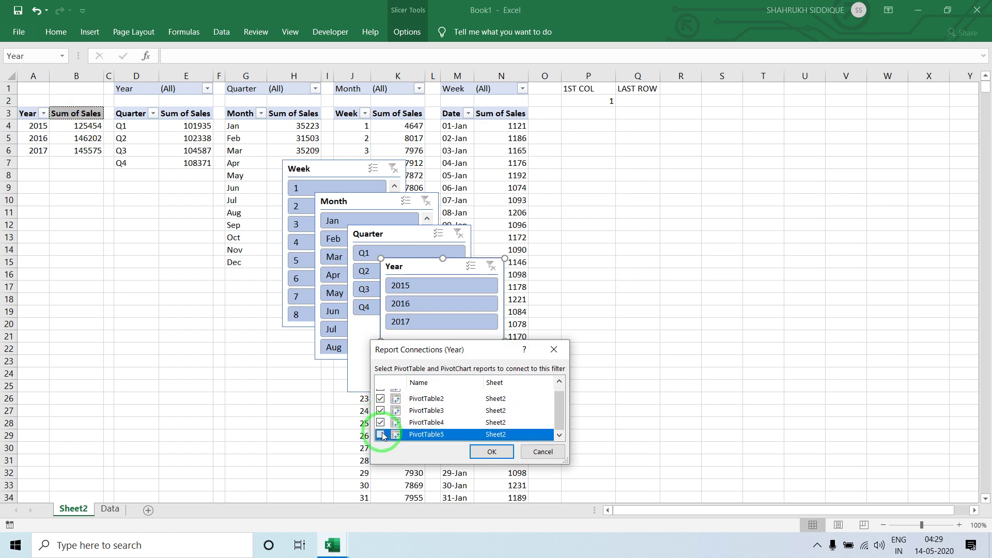
pyautogui.click(491, 451)
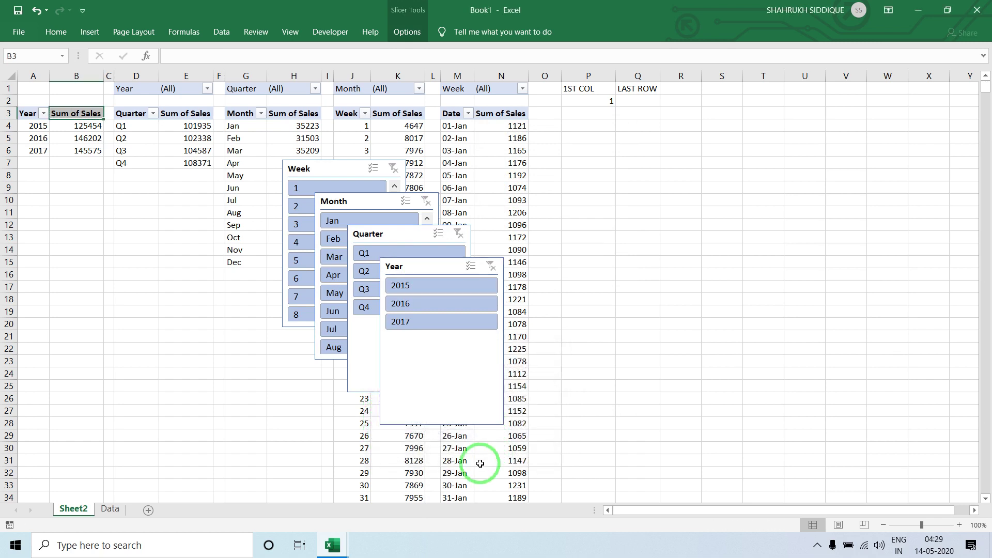
# Step: Connect the Quarter slicer to all five PivotTables on Sheet2, keeping PivotTable1 linked
pyautogui.click(388, 233)
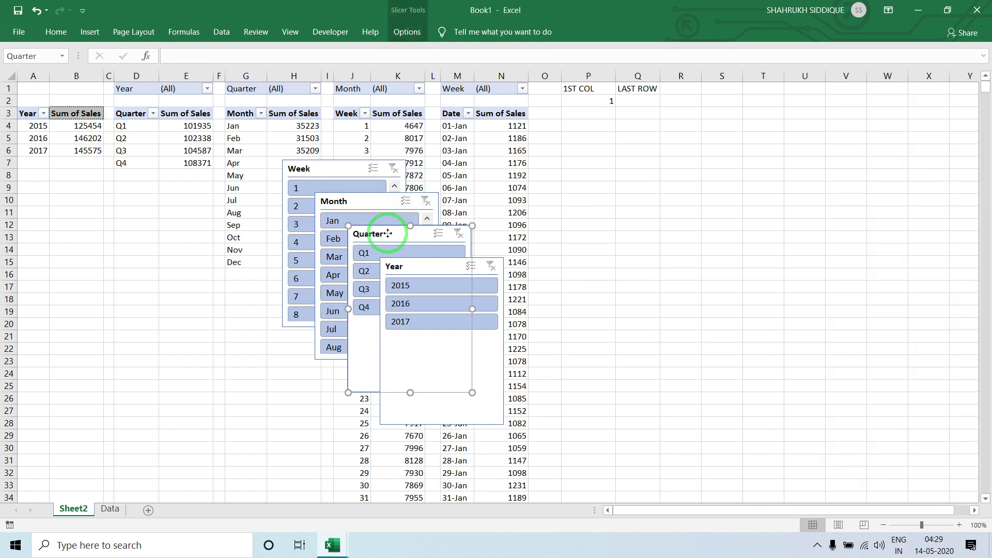
pyautogui.rightClick(388, 233)
pyautogui.click(423, 392)
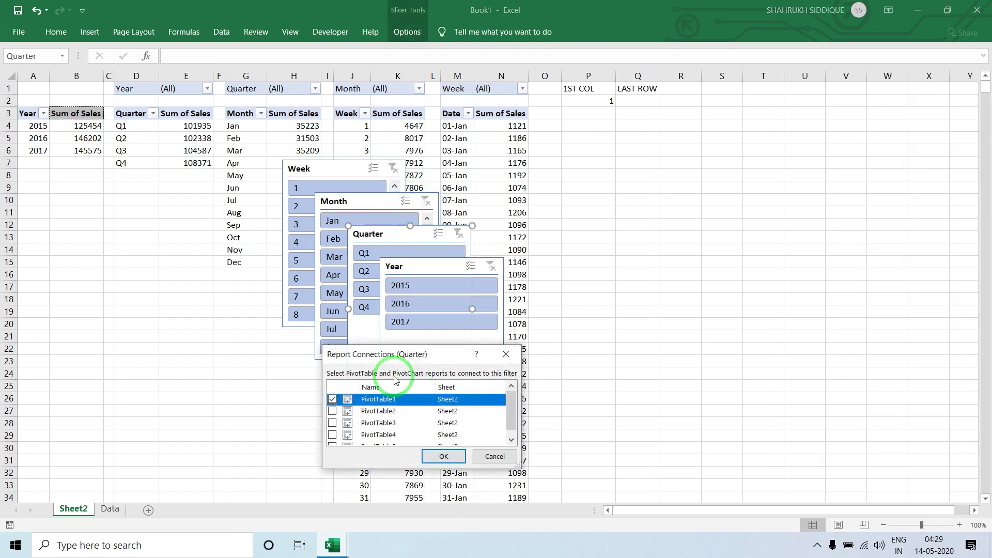
pyautogui.click(332, 399)
pyautogui.click(333, 423)
pyautogui.click(337, 437)
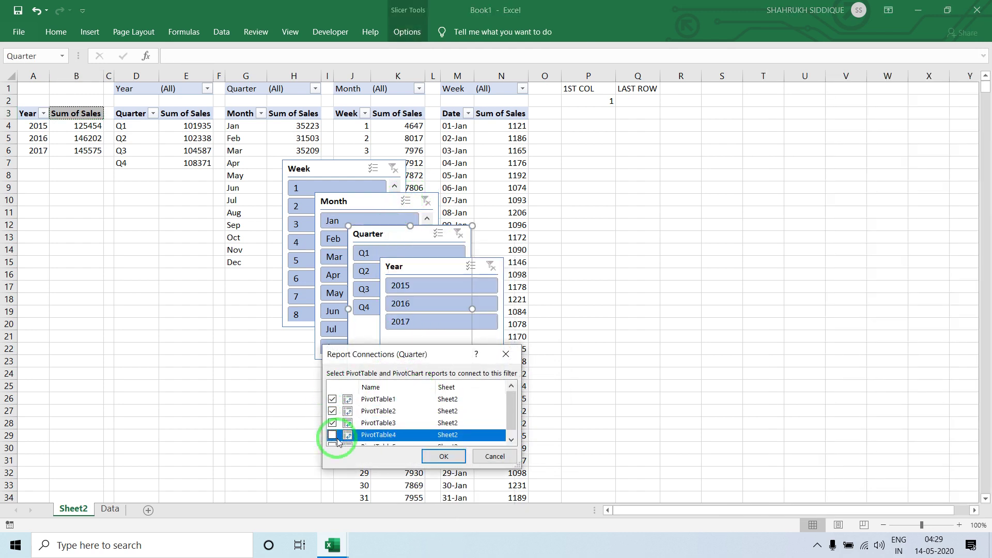
pyautogui.click(332, 434)
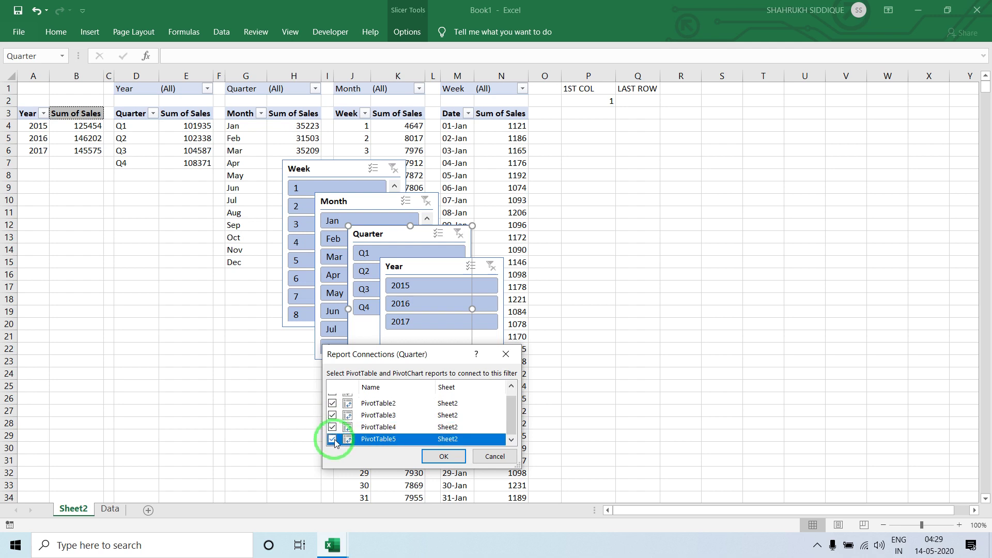
pyautogui.click(440, 456)
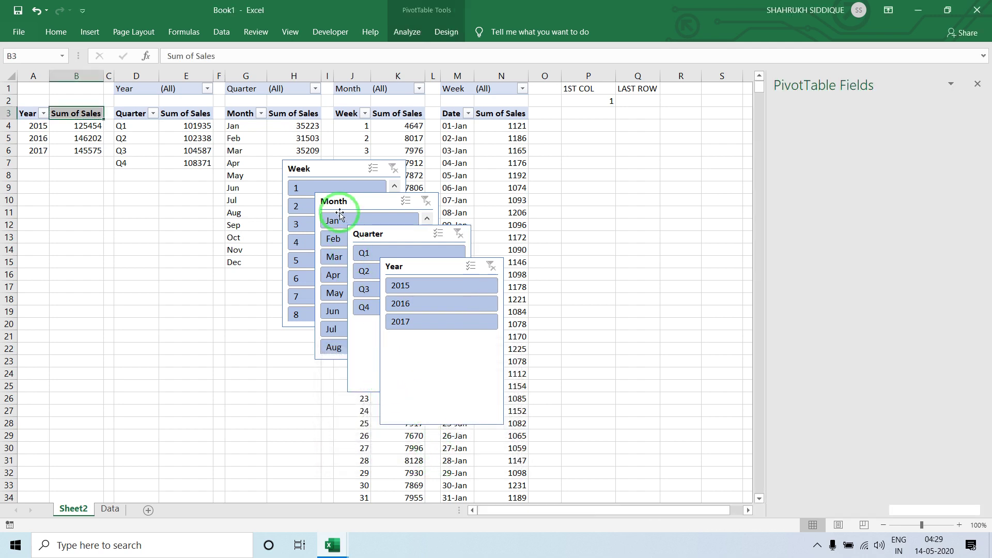
# Step: Extend the Month slicer's report connections to PivotTable2, PivotTable3, PivotTable4 and PivotTable5
pyautogui.click(329, 205)
pyautogui.rightClick(339, 206)
pyautogui.click(368, 364)
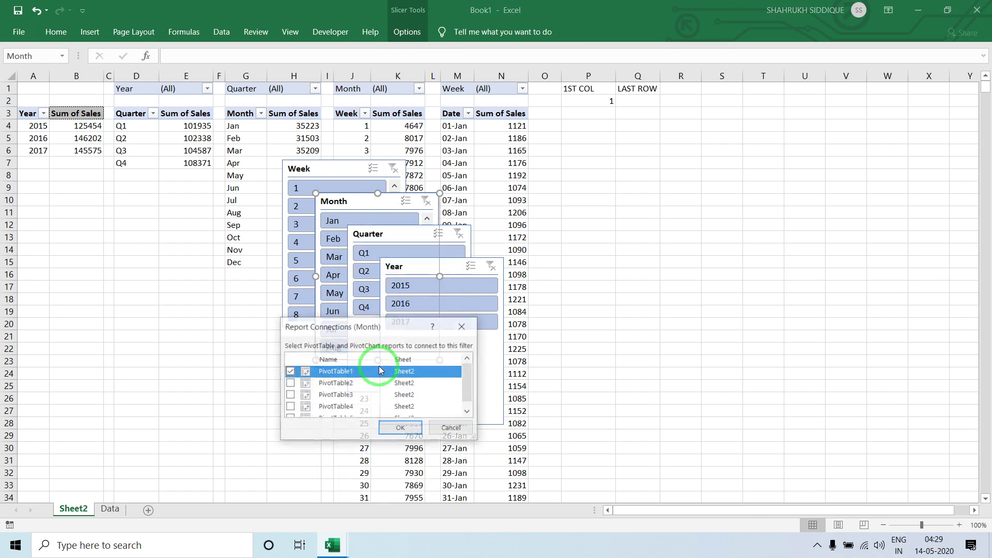
pyautogui.click(290, 383)
pyautogui.click(290, 396)
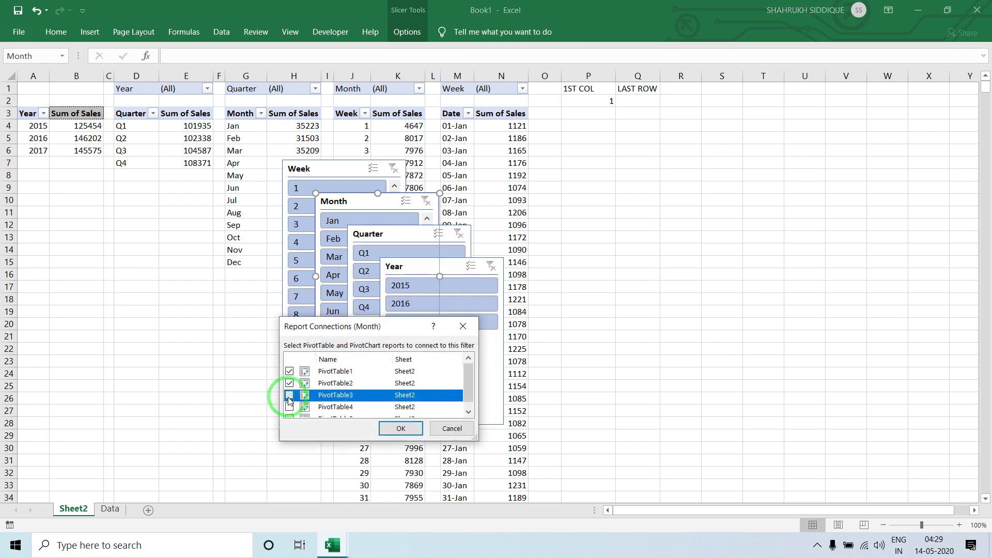
pyautogui.click(289, 408)
pyautogui.click(289, 416)
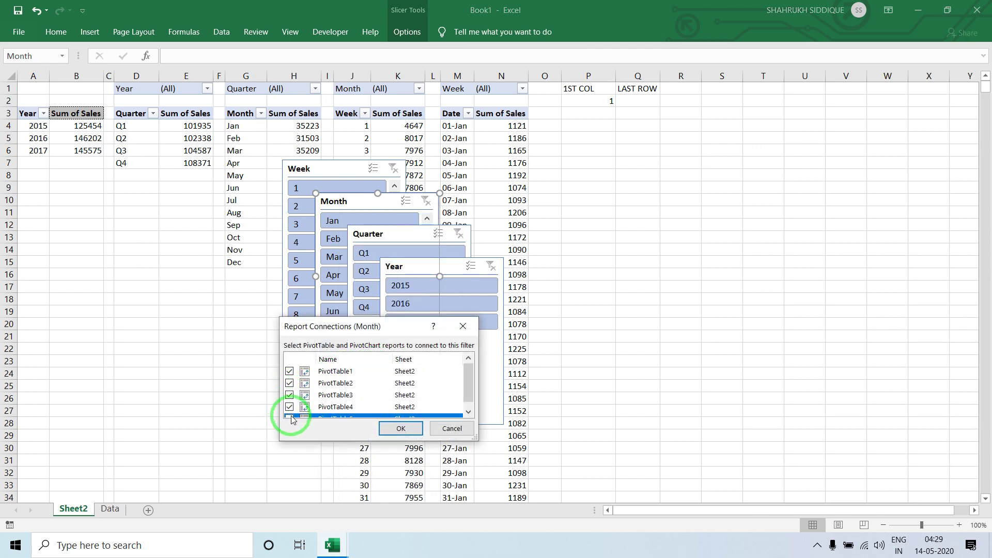
pyautogui.click(400, 429)
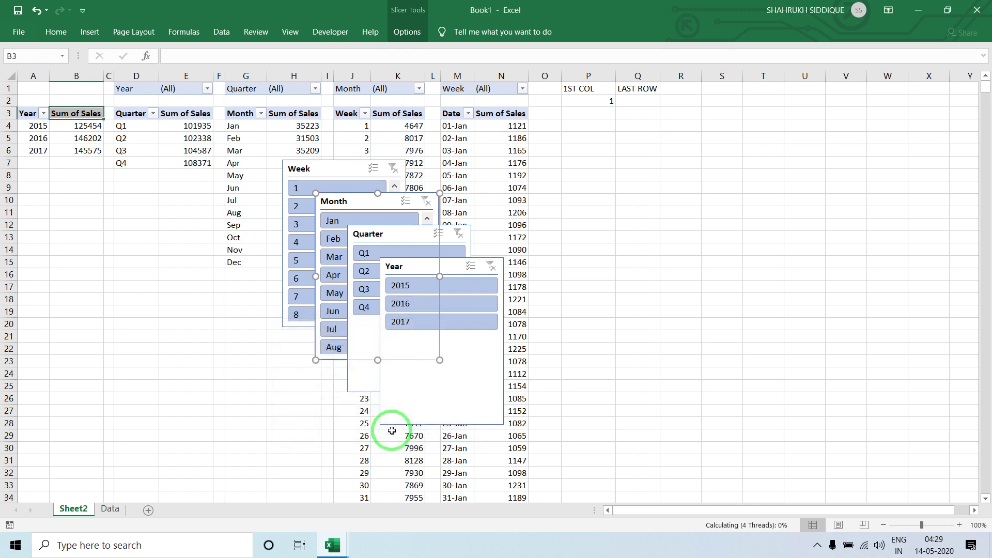
# Step: Link the Week slicer to every PivotTable from PivotTable1 to PivotTable5 through its report connections
pyautogui.rightClick(323, 175)
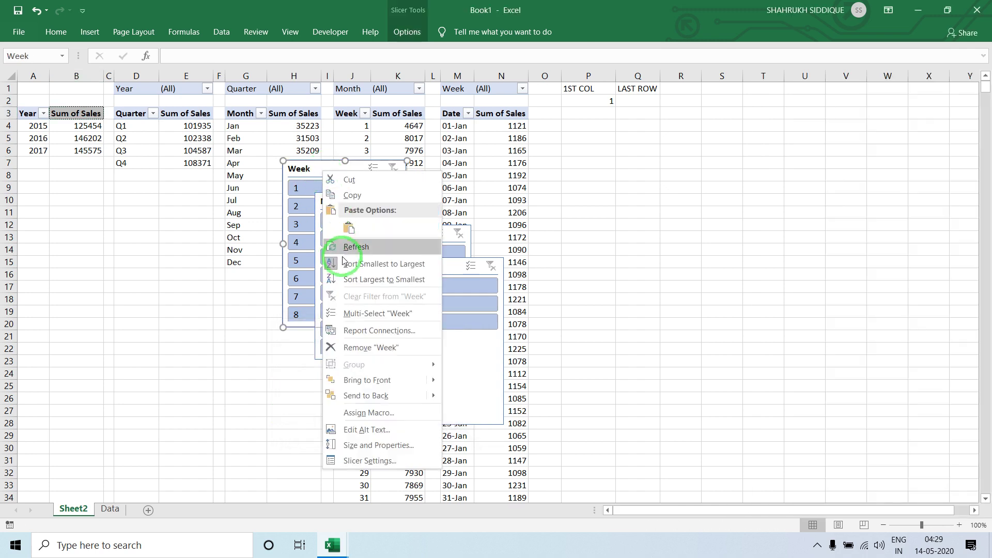
pyautogui.click(358, 326)
pyautogui.click(267, 331)
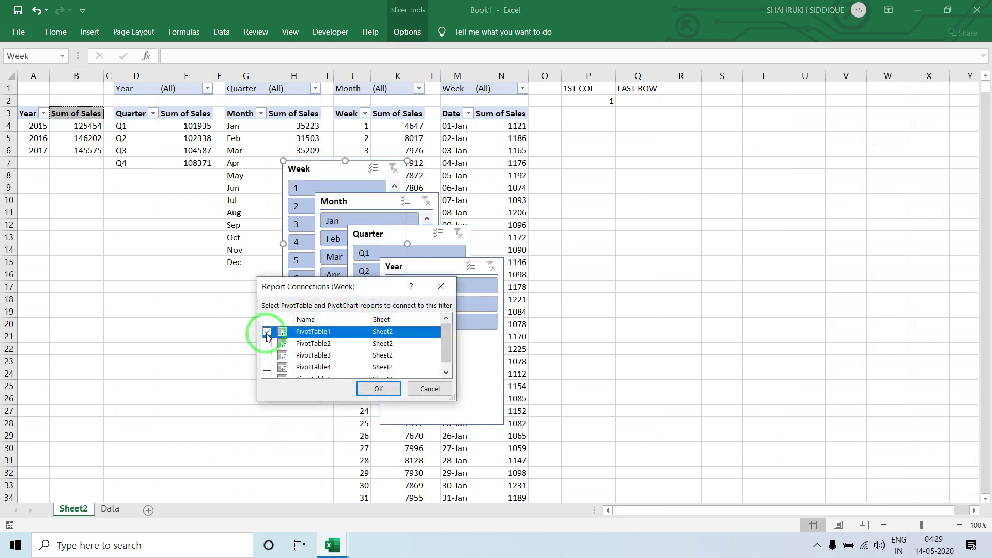
pyautogui.click(267, 343)
pyautogui.click(268, 356)
pyautogui.click(268, 367)
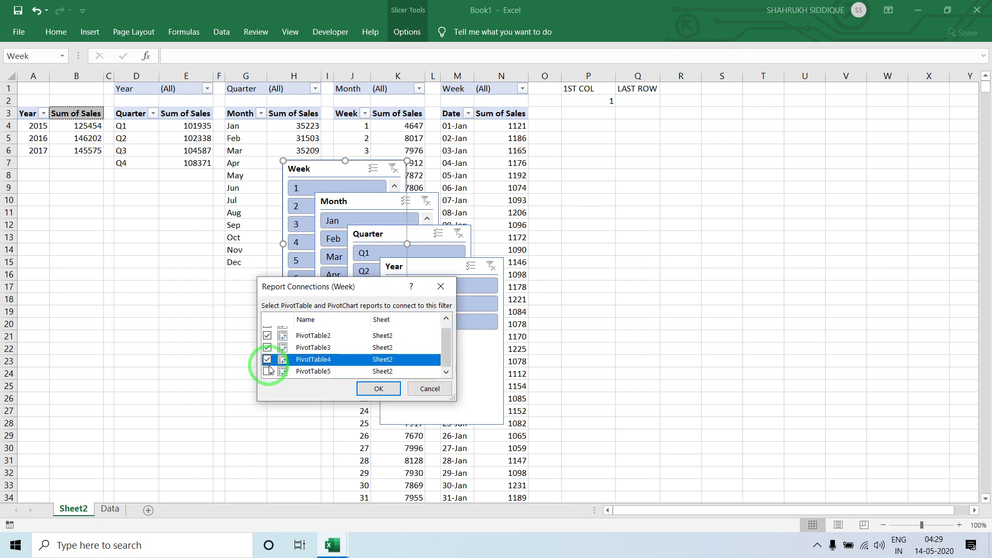
pyautogui.click(267, 371)
pyautogui.click(378, 388)
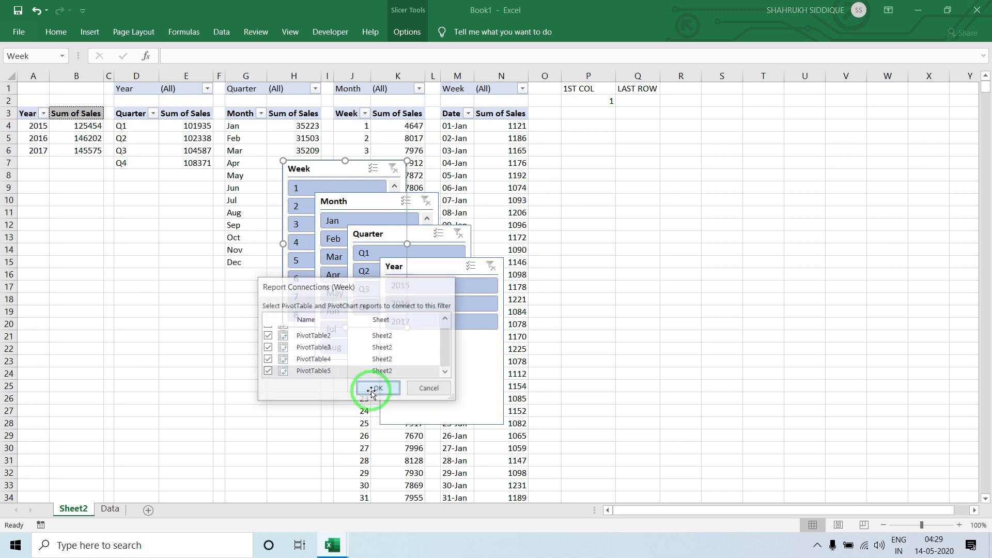
# Step: Test the slicer connections by filtering Year to 2015, and clear the filter again
pyautogui.moveTo(199, 347); pyautogui.dragTo(201, 356)
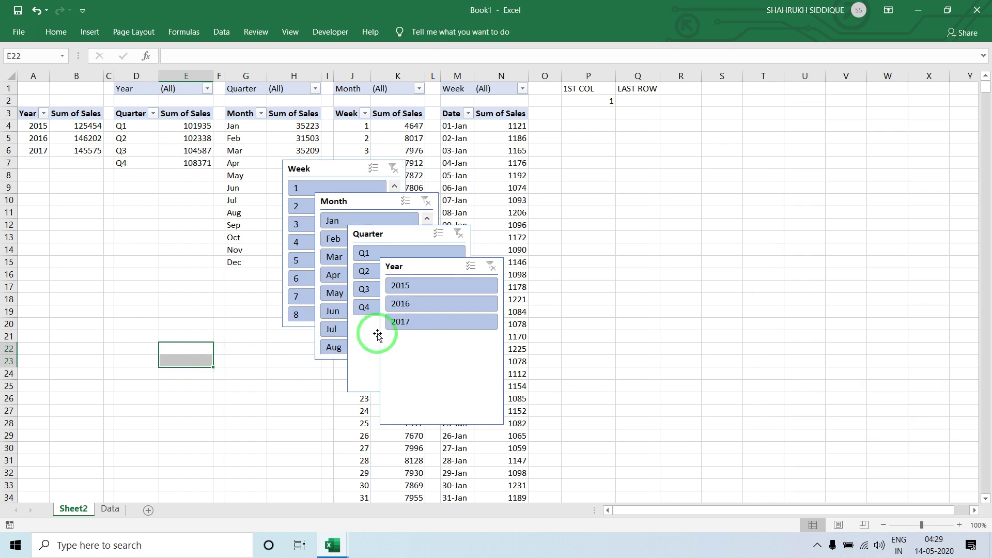
pyautogui.click(406, 287)
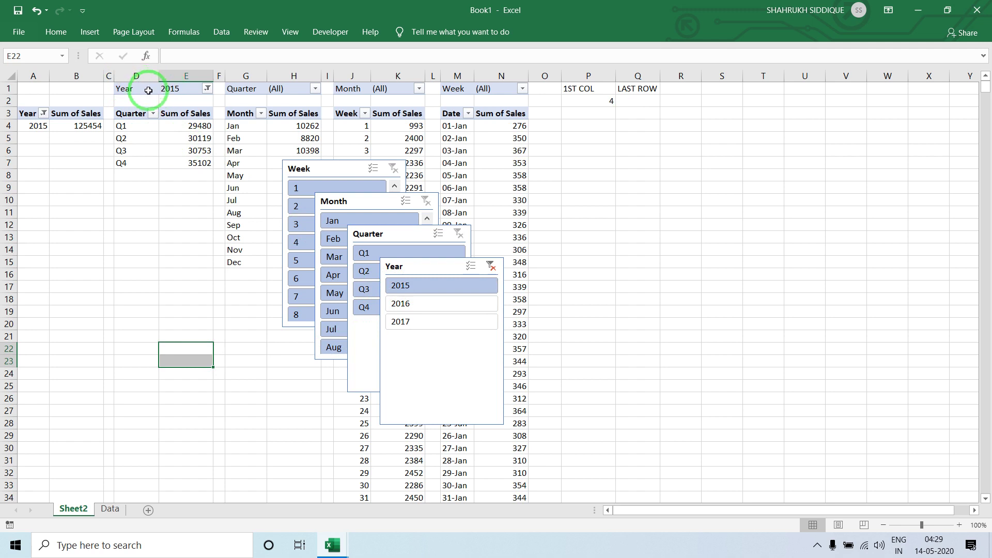
pyautogui.click(490, 267)
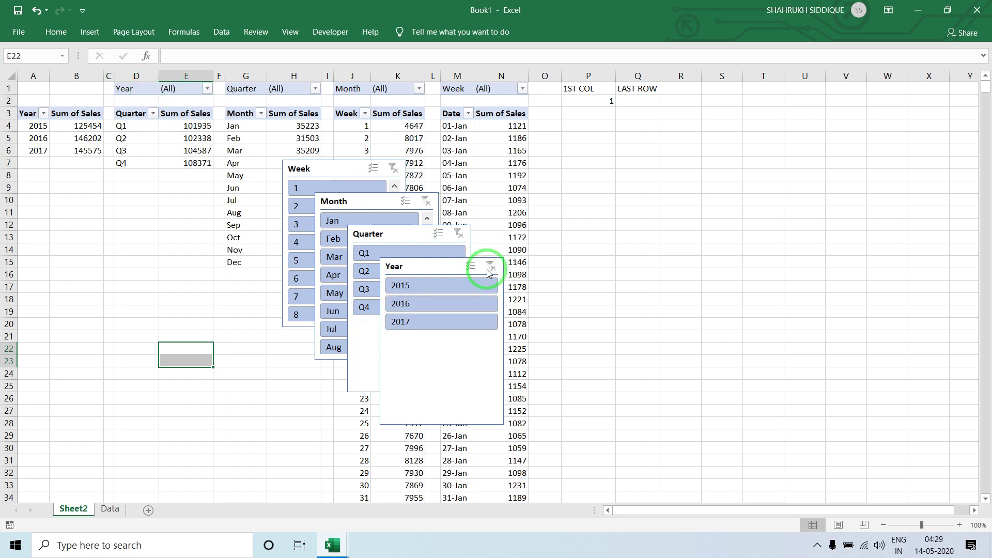
# Step: Move the Year, Quarter, Month and Week slicers together from Sheet2 to a new worksheet
pyautogui.click(409, 268)
pyautogui.keyDown('ctrl'); pyautogui.click(390, 235); pyautogui.keyUp('ctrl')
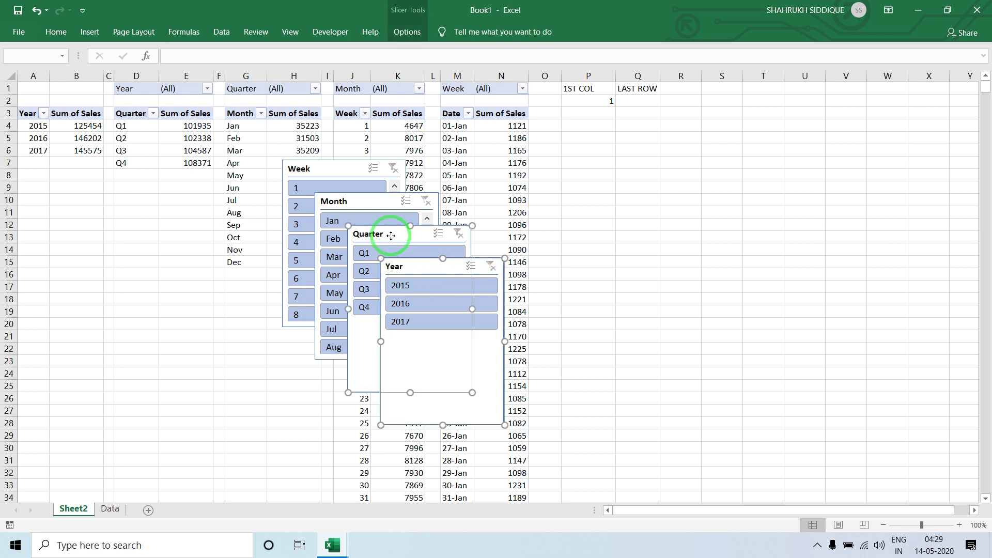
pyautogui.keyDown('ctrl'); pyautogui.click(378, 203); pyautogui.keyUp('ctrl')
pyautogui.keyDown('ctrl'); pyautogui.click(326, 169); pyautogui.keyUp('ctrl')
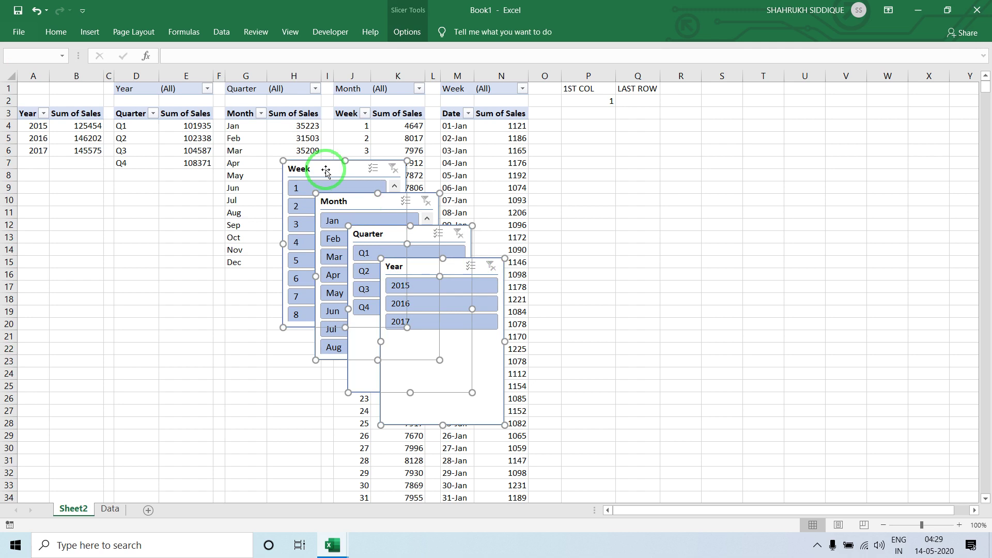
pyautogui.press('Delete')
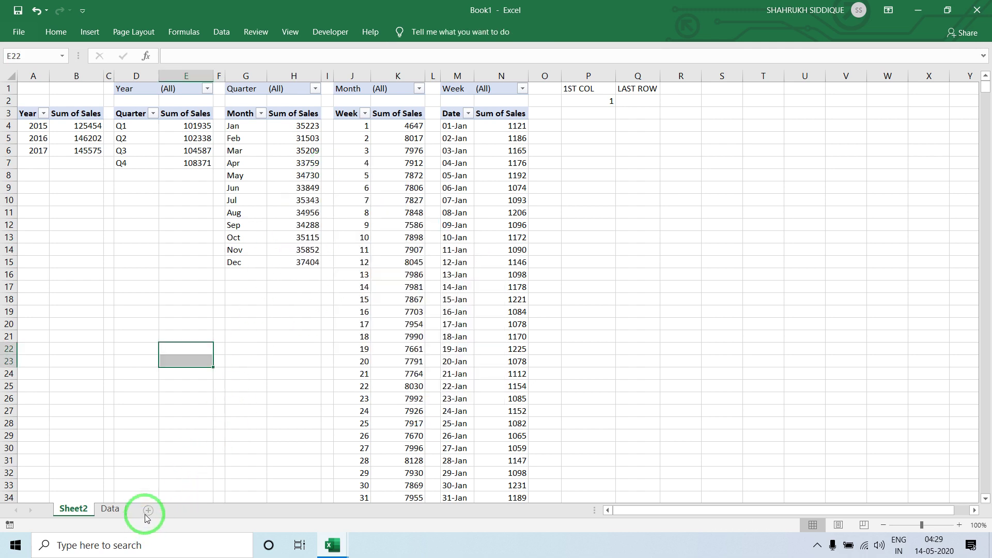
pyautogui.click(148, 512)
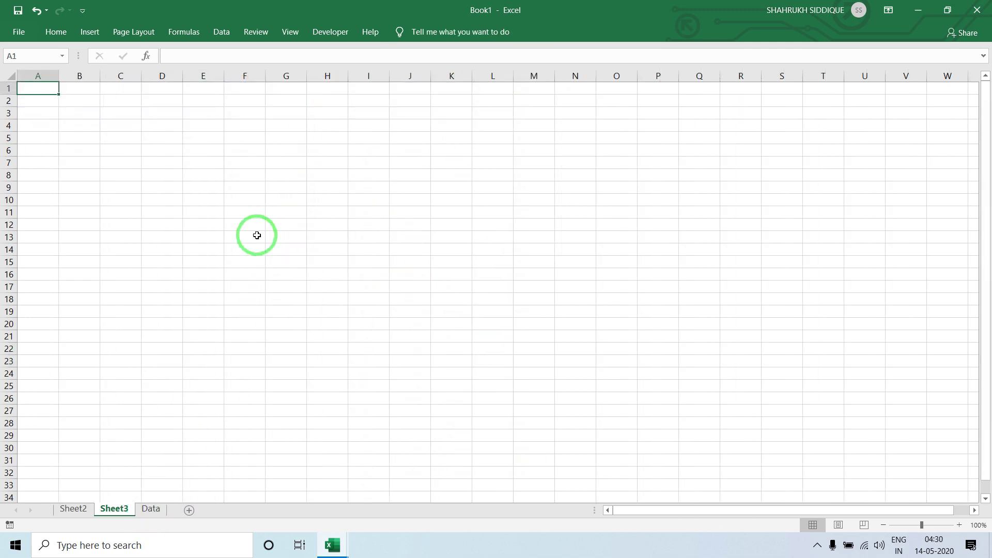
pyautogui.hotkey('ctrl', 'v')
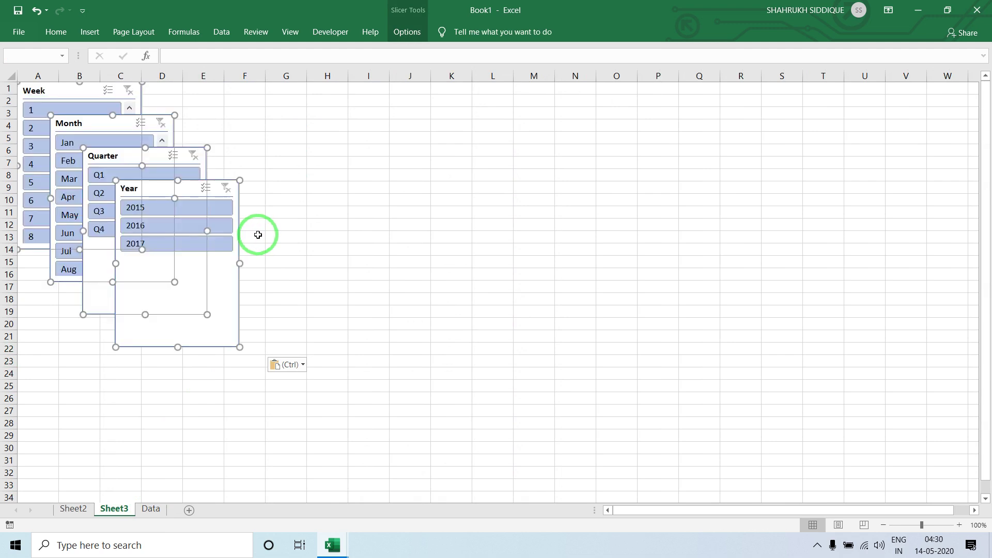
pyautogui.click(367, 201)
# Step: On Sheet2, enter =COUNTA(M:M) in cell P4 to count the filled cells of the Date column
pyautogui.click(90, 509)
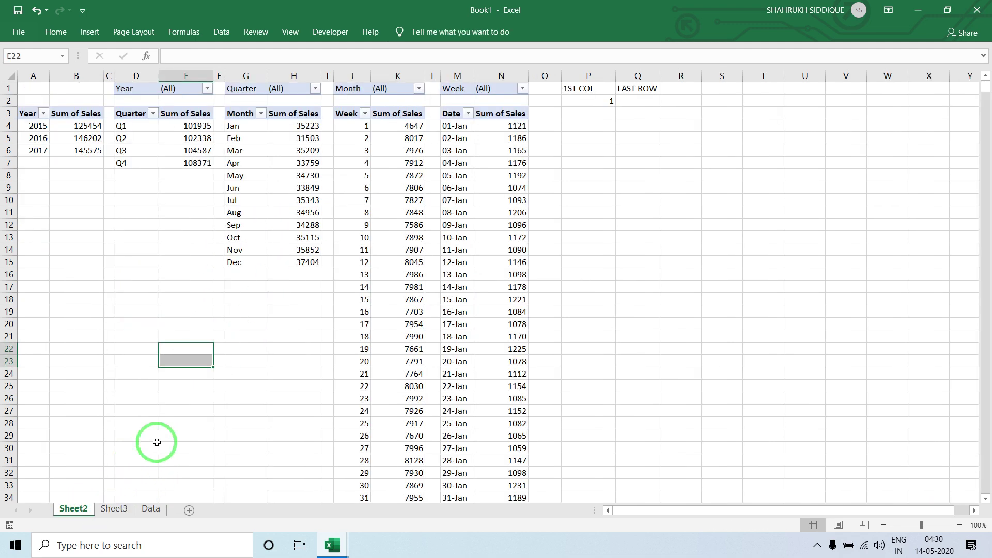
pyautogui.click(541, 197)
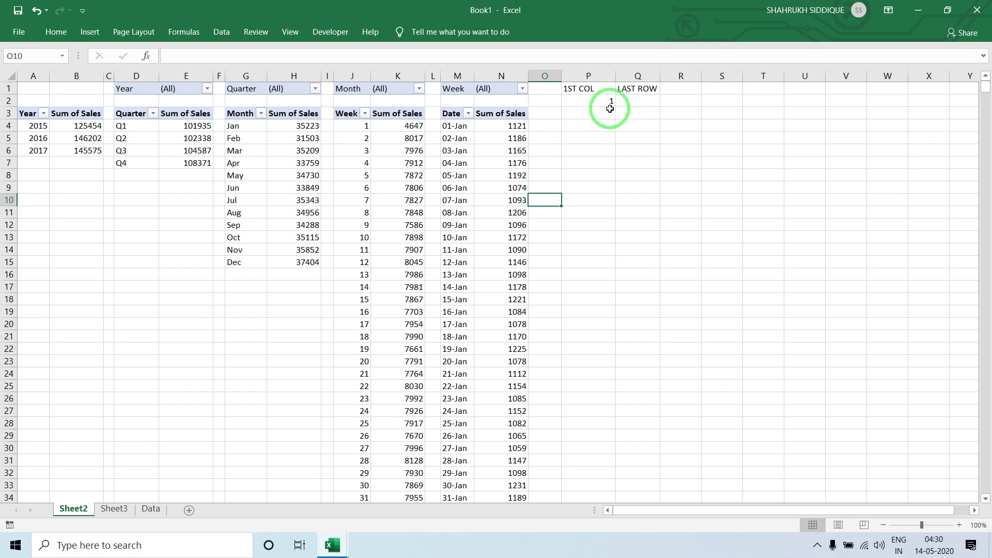
pyautogui.click(637, 100)
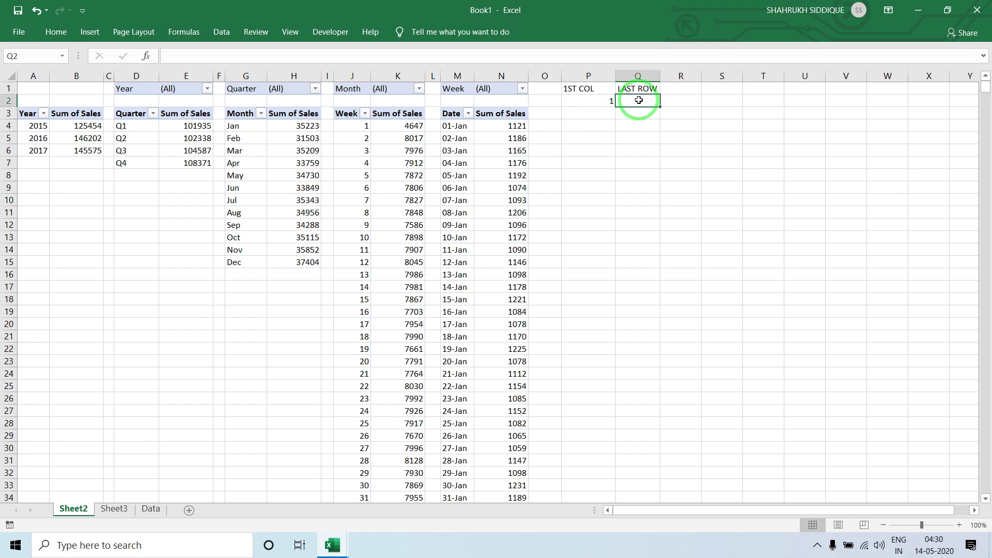
pyautogui.click(591, 125)
pyautogui.write('=')
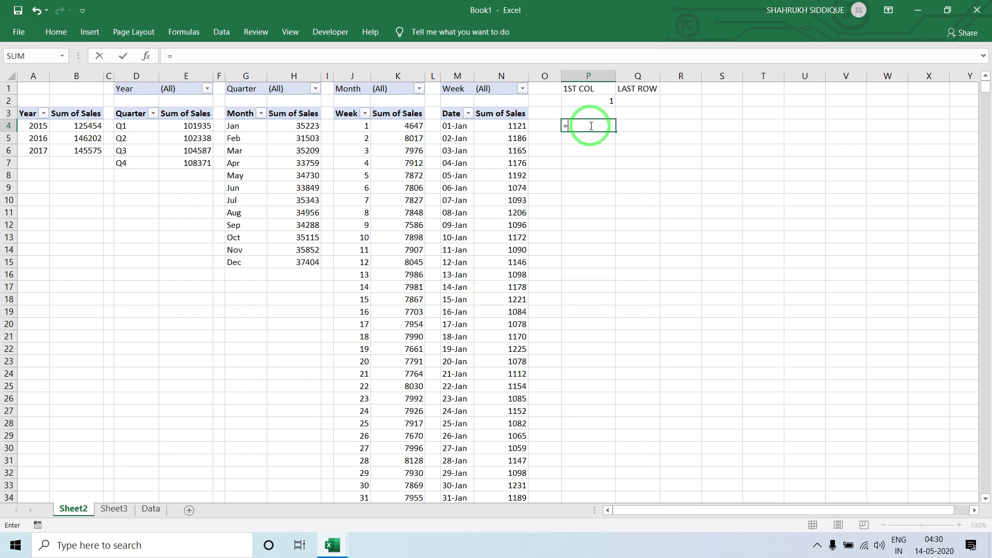
pyautogui.write('count')
pyautogui.press('Down')
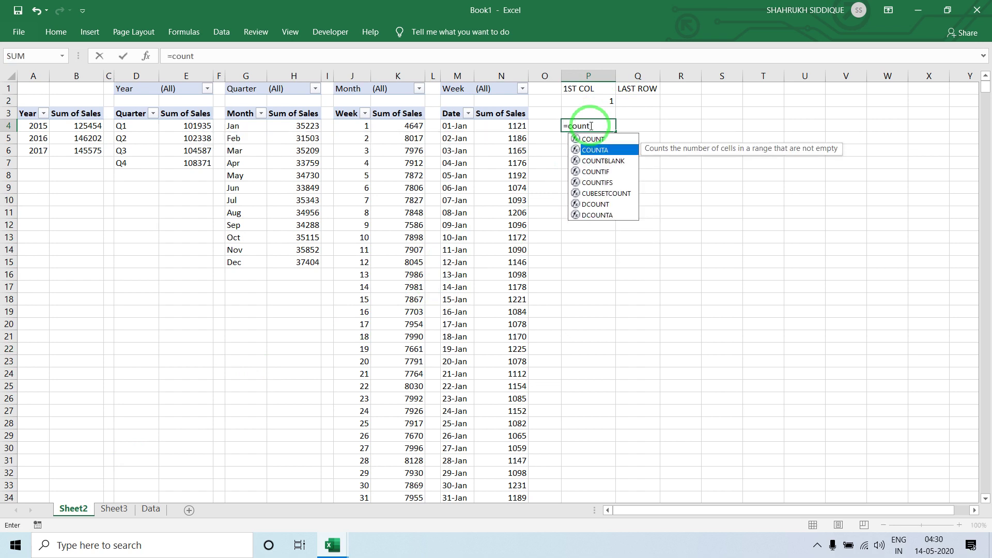
pyautogui.press('Tab')
pyautogui.click(444, 72)
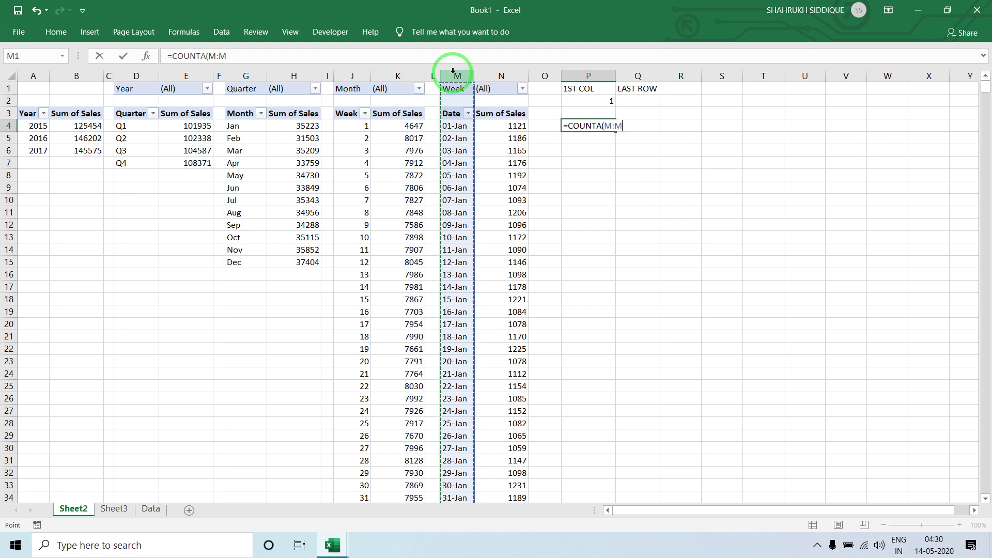
pyautogui.press('Return')
# Step: Check the Date column's last filled row against the count, and extend the P4 formula to =COUNTA(M:M)+1
pyautogui.click(445, 136)
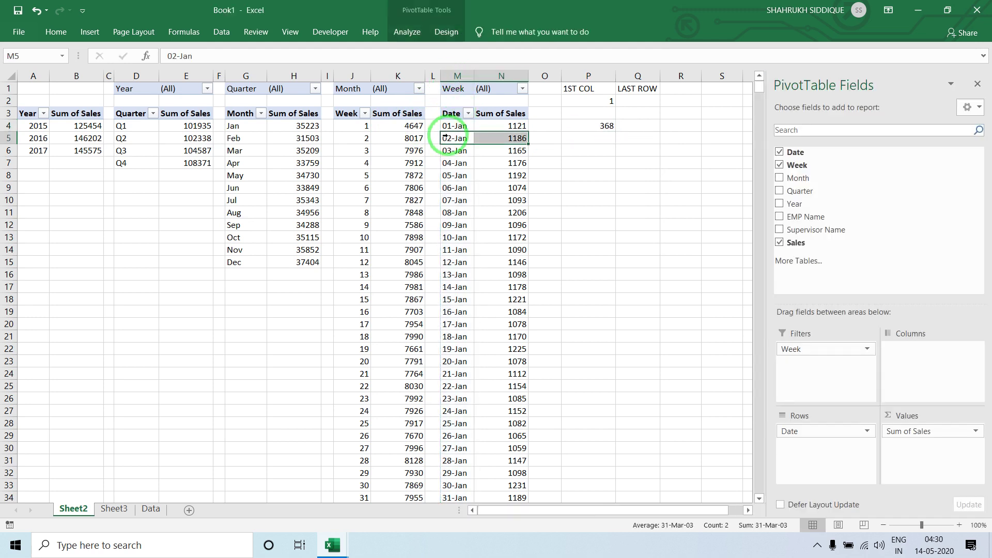
pyautogui.hotkey('ctrl', 'Down')
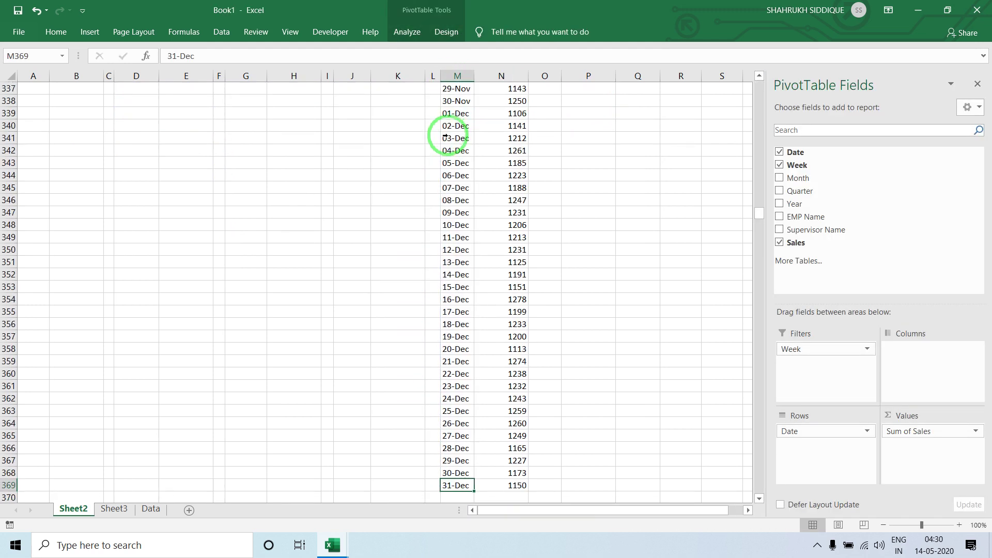
pyautogui.click(579, 465)
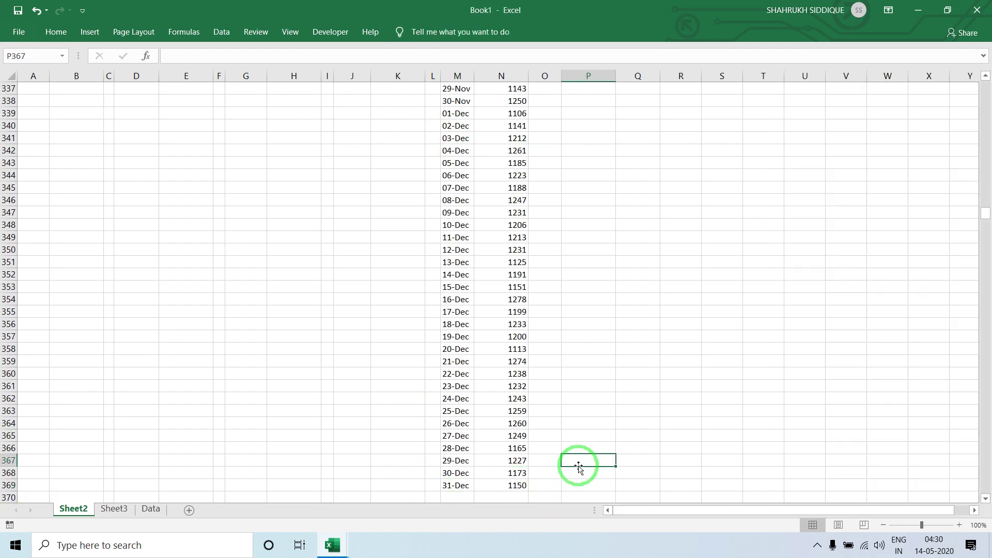
pyautogui.hotkey('ctrl', 'Up')
pyautogui.scroll(1, 579, 466)
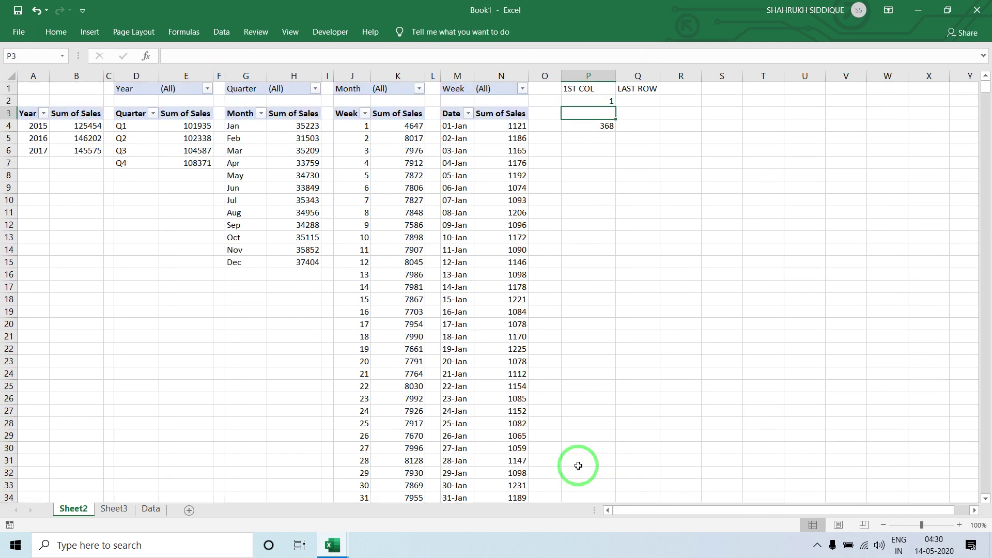
pyautogui.press('F2')
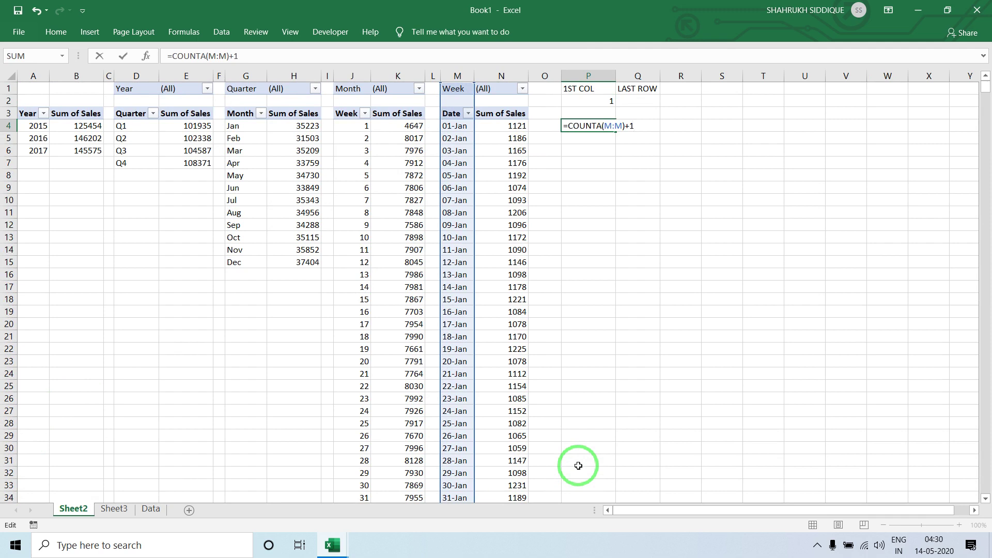
pyautogui.write('+1')
pyautogui.press('Return')
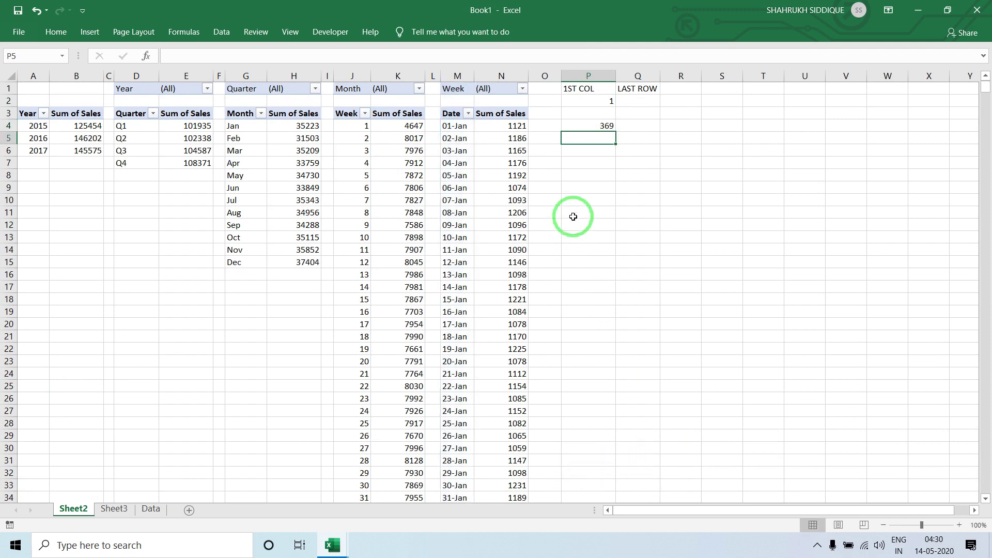
# Step: Copy the nested IF formula text from 1ST COL cell P2 into LAST ROW cell Q2
pyautogui.doubleClick(604, 102)
pyautogui.write('=IF(N1<>"(All)",COLUMN(M1),IF(K1<>"(All)",COLUMN(J1),IF(H1<>"(All)",COLUMN(G1),IF(E1<>"(All)",COLUMN(D1),COLUMN(A3)))))')
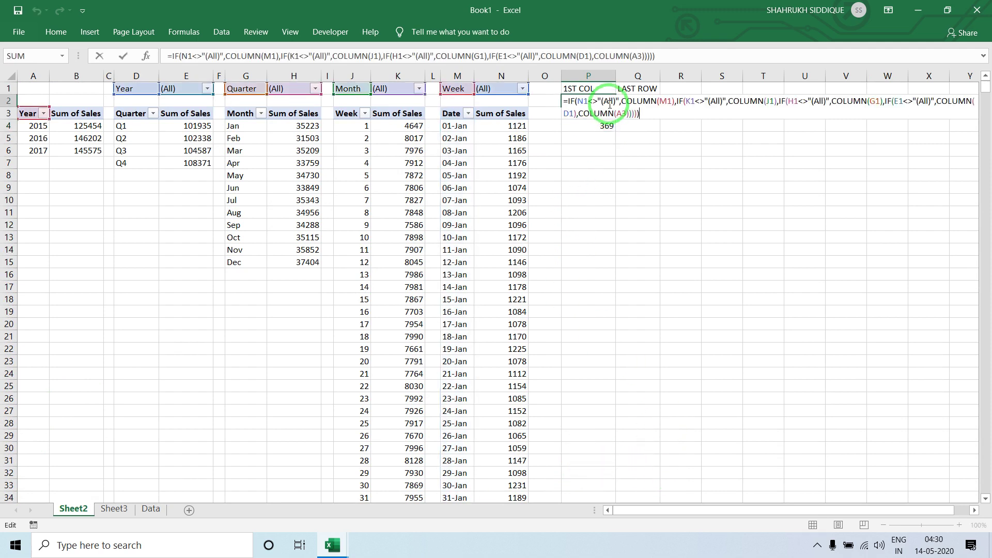
pyautogui.hotkey('shift', 'Home')
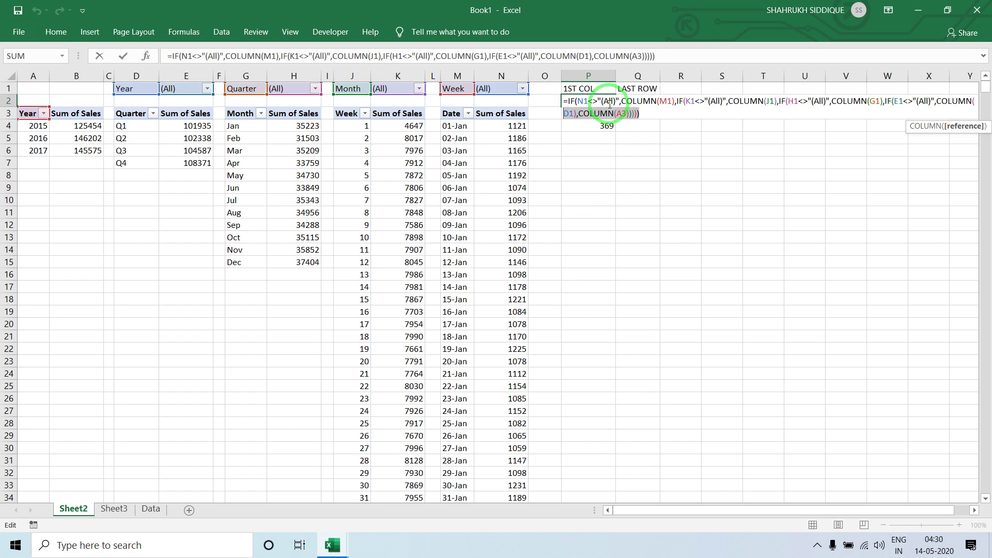
pyautogui.hotkey('shift', 'Up')
pyautogui.hotkey('ctrl', 'c')
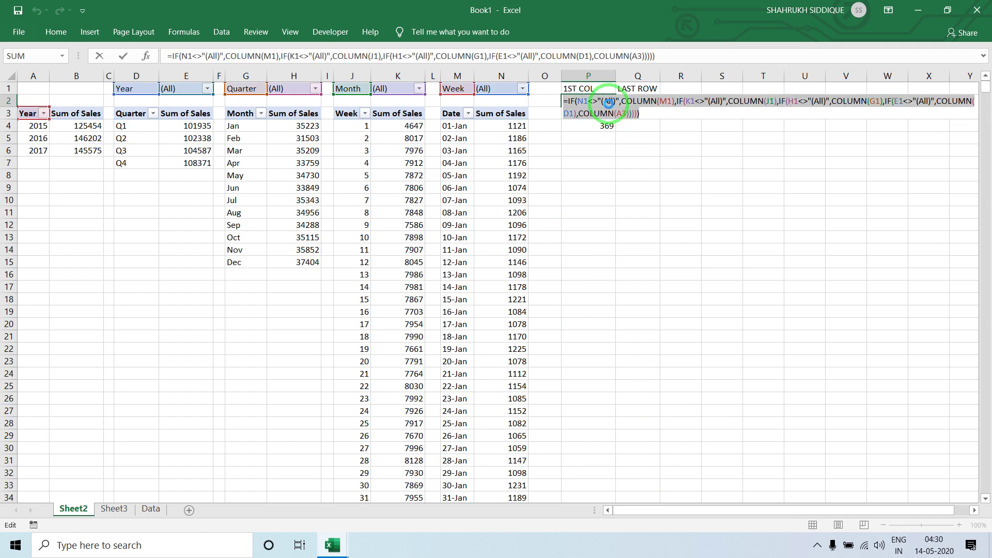
pyautogui.press('Tab')
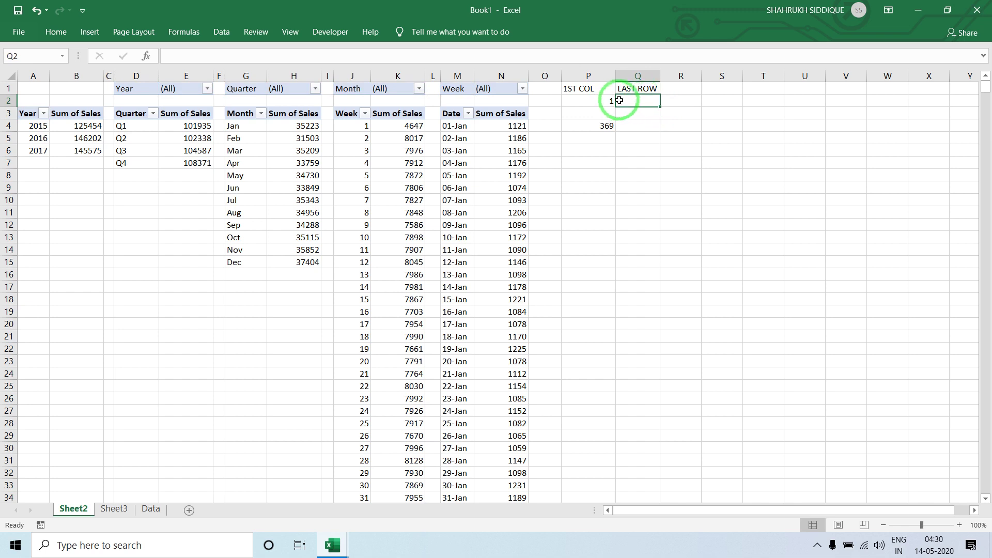
pyautogui.hotkey('ctrl', 'v')
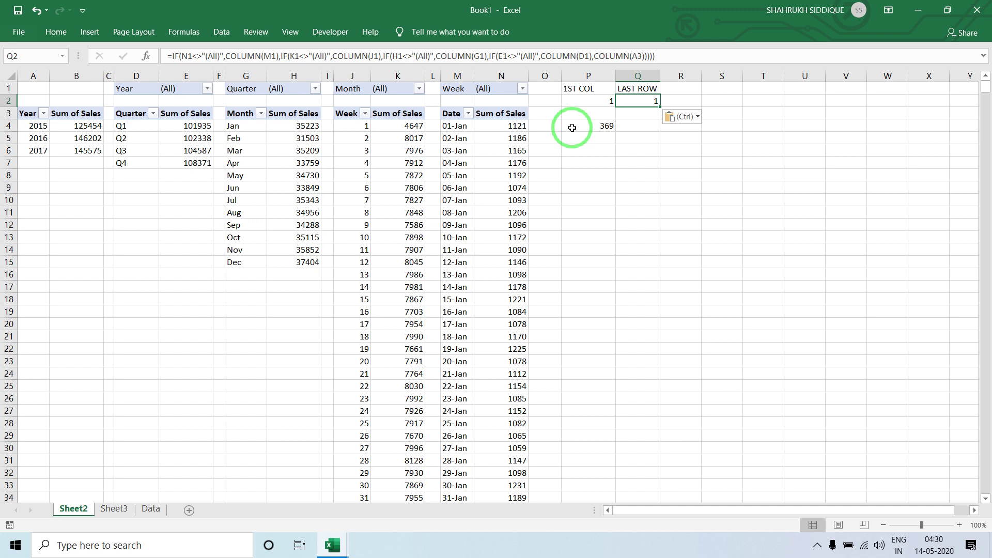
pyautogui.hotkey('ctrl', 'h')
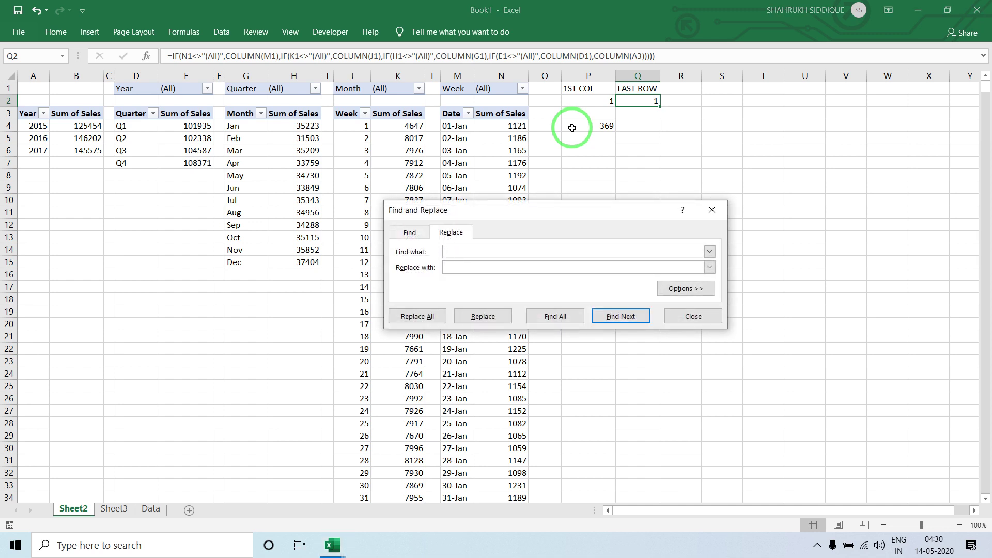
pyautogui.press('Escape')
pyautogui.click(572, 128)
pyautogui.doubleClick(572, 127)
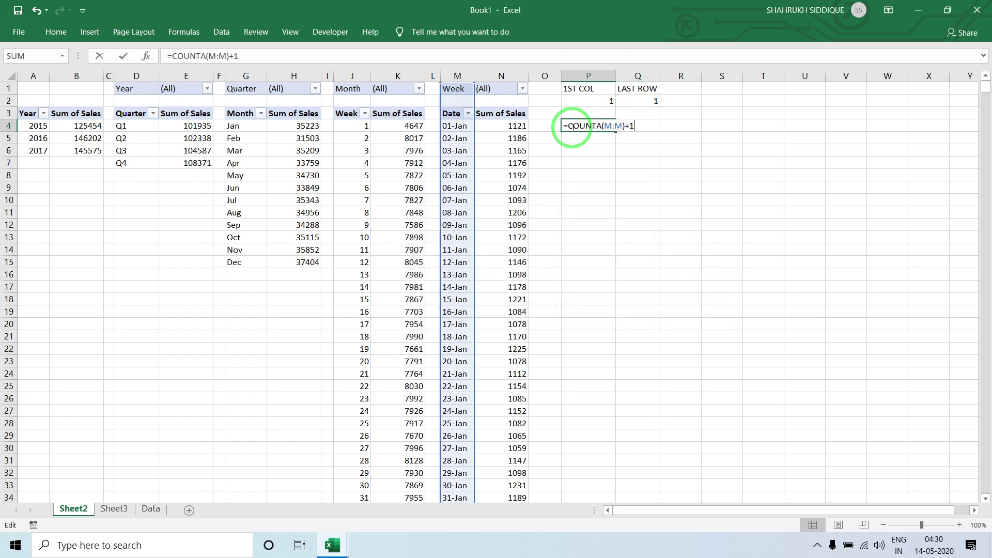
pyautogui.press('Escape')
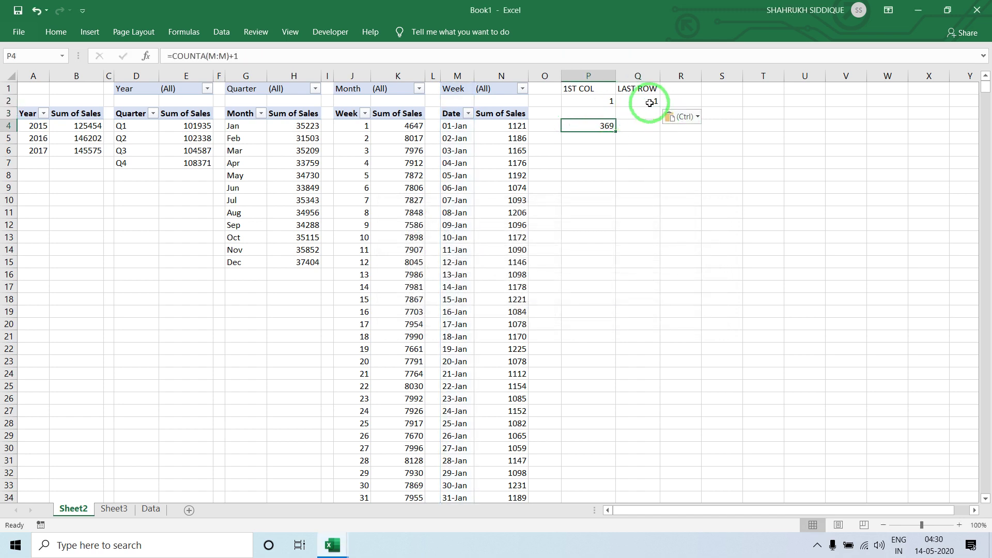
# Step: In the Q2 formula, replace COLUMN(M1) with COUNTA(M:M)+1 as the result of the N1 test
pyautogui.click(651, 100)
pyautogui.doubleClick(654, 100)
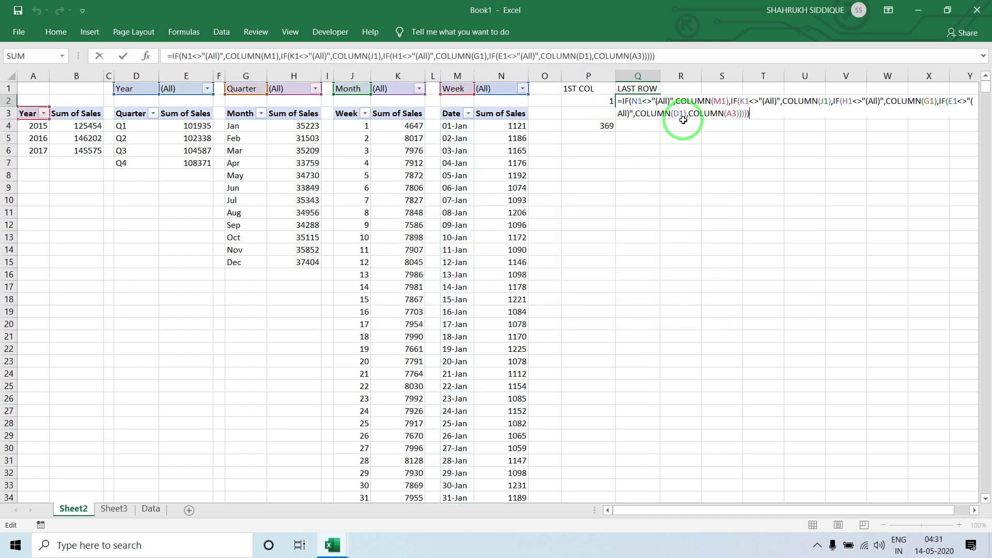
pyautogui.click(729, 101)
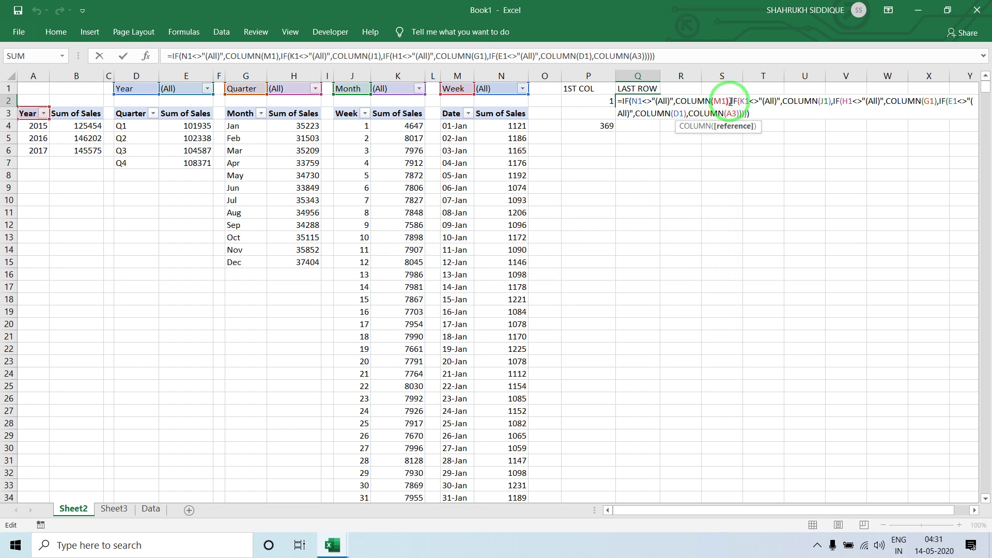
pyautogui.press('BackSpace')
pyautogui.press('BackSpace')
pyautogui.press('BackSpace')
pyautogui.press('BackSpace')
pyautogui.press('BackSpace')
pyautogui.press('BackSpace')
pyautogui.press('BackSpace')
pyautogui.press('BackSpace')
pyautogui.press('BackSpace')
pyautogui.press('BackSpace')
pyautogui.write('CO')
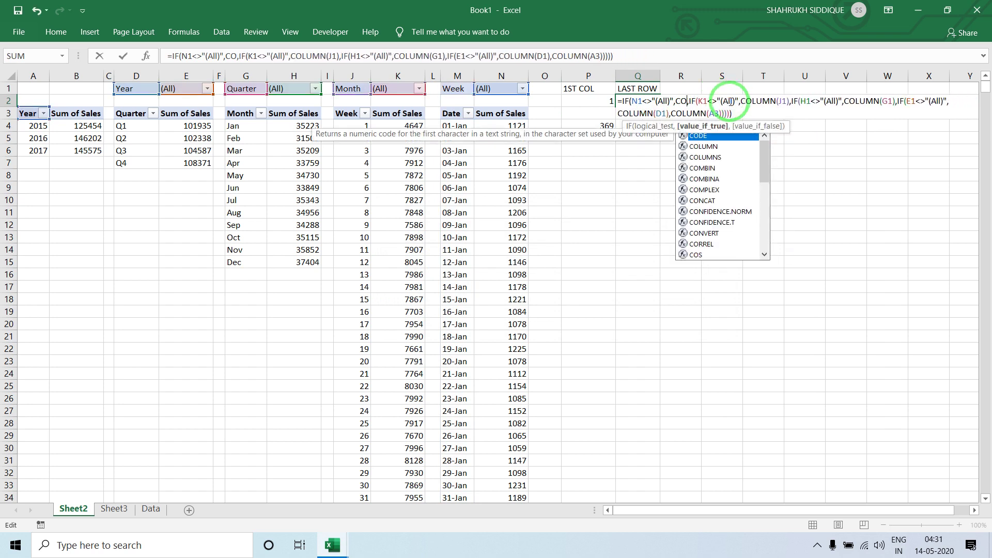
pyautogui.press('BackSpace')
pyautogui.press('BackSpace')
pyautogui.write('counta')
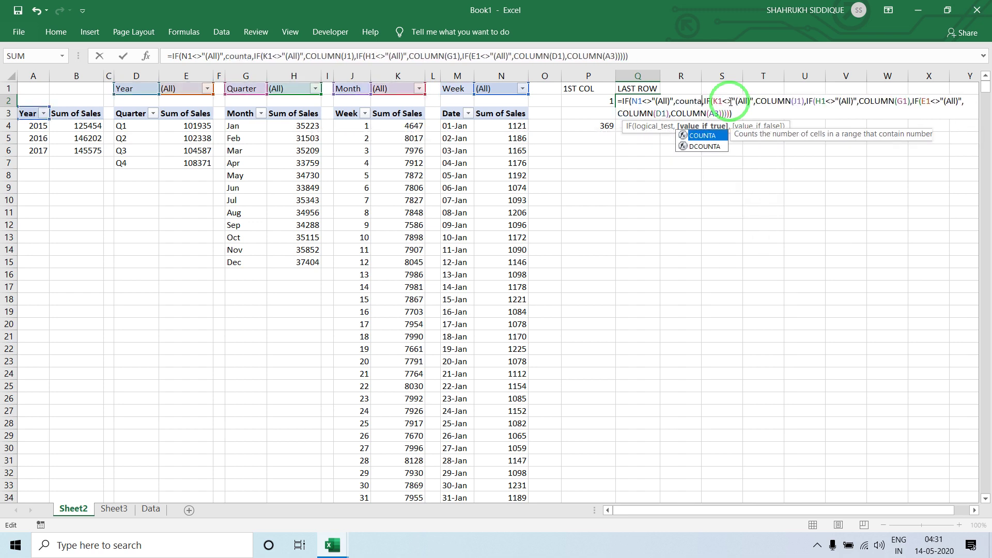
pyautogui.press('Tab')
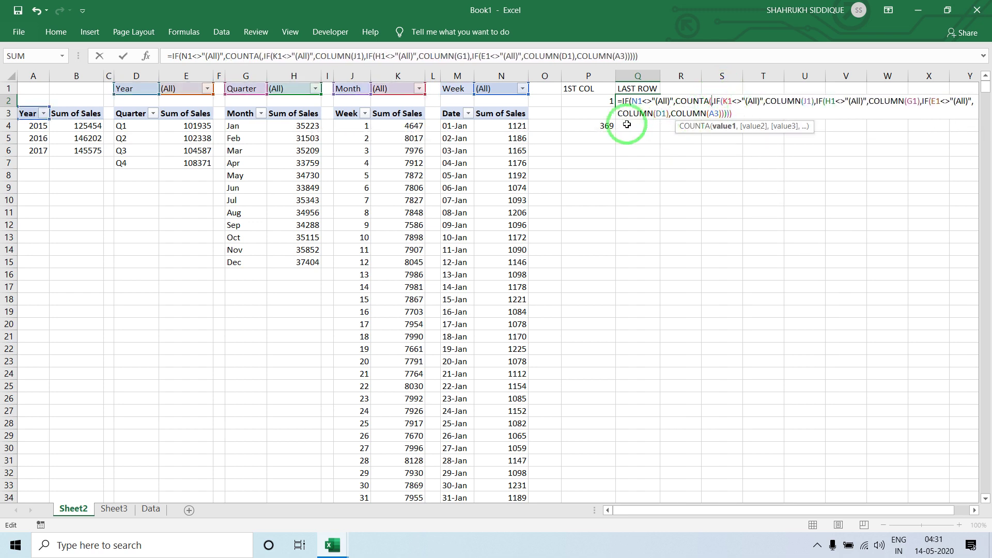
pyautogui.click(458, 72)
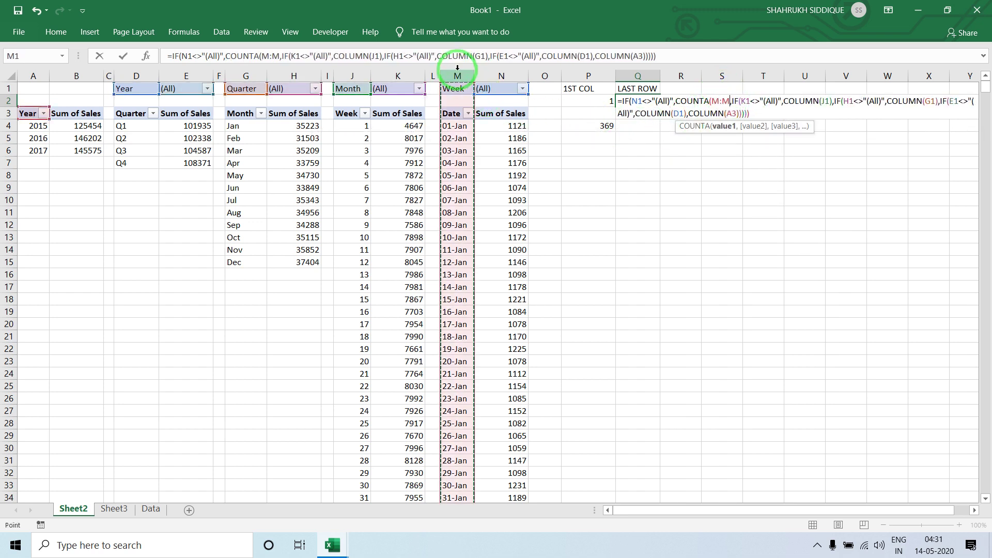
pyautogui.write(')+1')
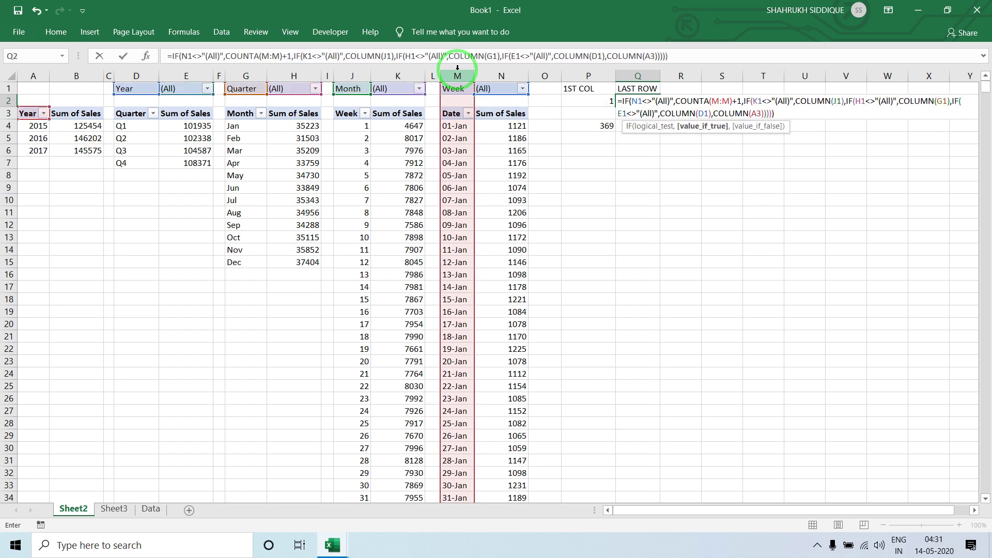
# Step: In the Q2 formula, replace COLUMN(J1) with COUNTA(J:J)+1 as the result of the K1 test
pyautogui.click(845, 100)
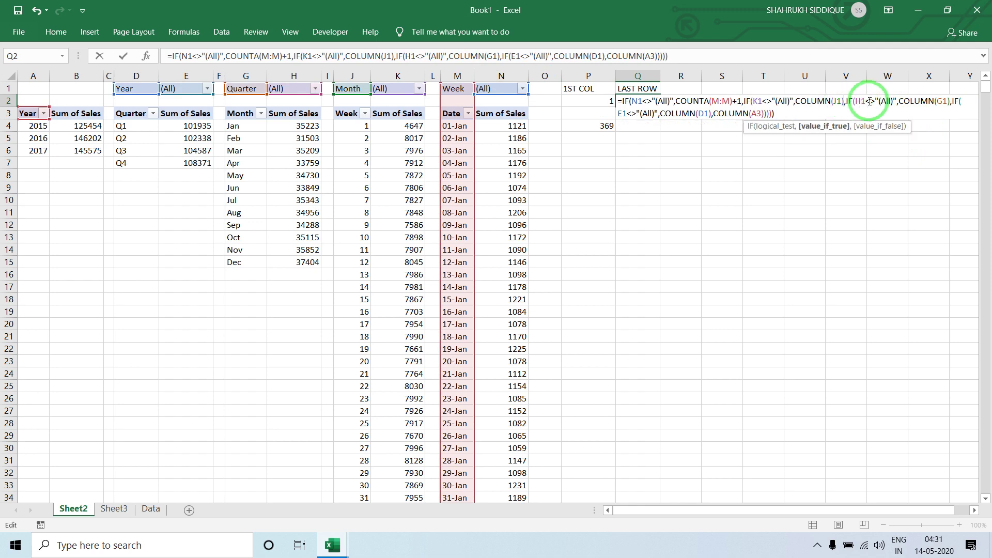
pyautogui.press('BackSpace')
pyautogui.press('BackSpace')
pyautogui.press('BackSpace')
pyautogui.press('BackSpace')
pyautogui.press('BackSpace')
pyautogui.press('BackSpace')
pyautogui.press('BackSpace')
pyautogui.press('BackSpace')
pyautogui.press('BackSpace')
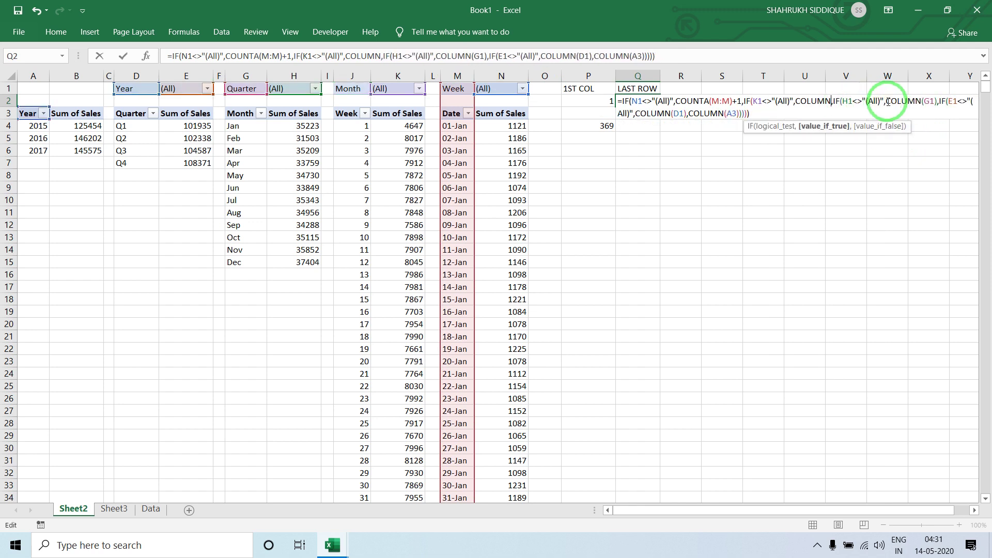
pyautogui.press('BackSpace')
pyautogui.write('counta')
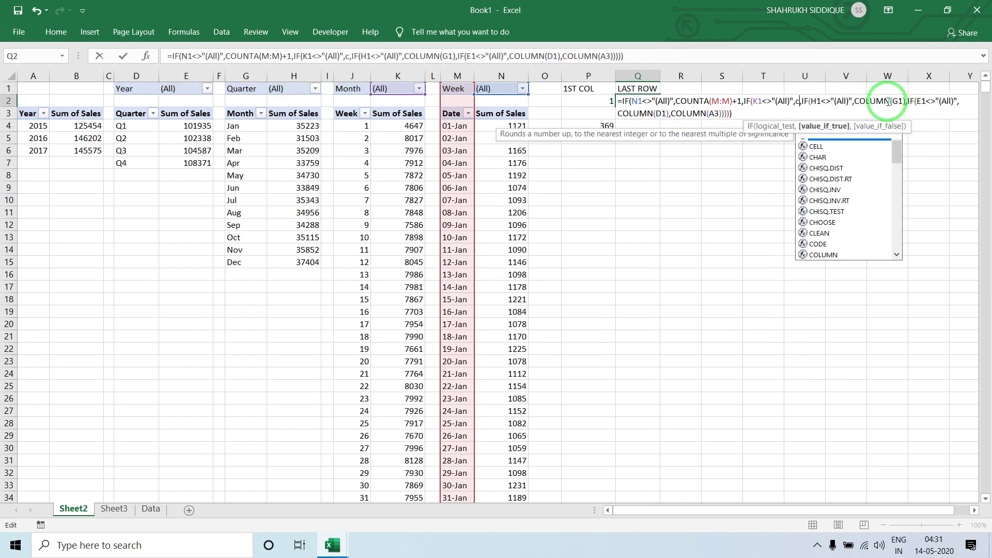
pyautogui.press('Tab')
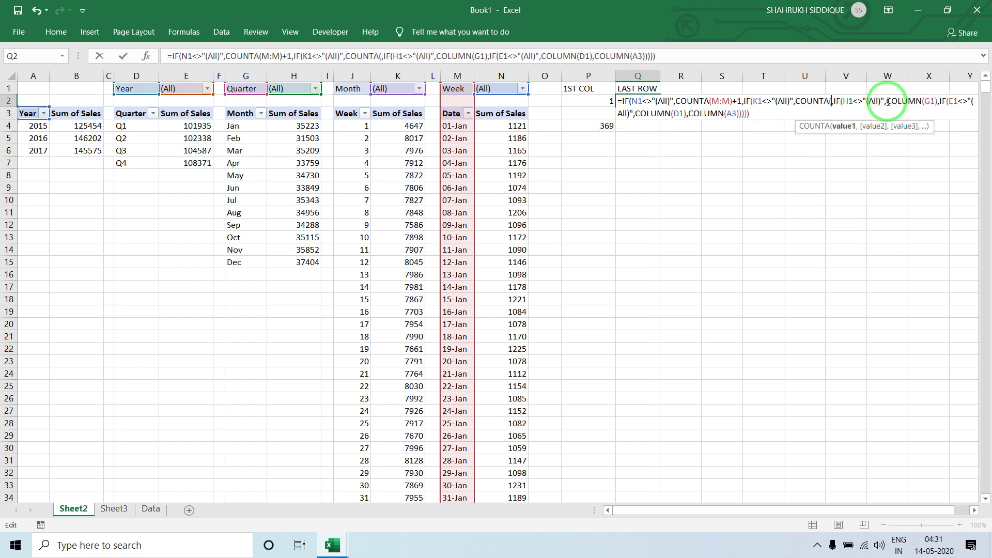
pyautogui.click(358, 75)
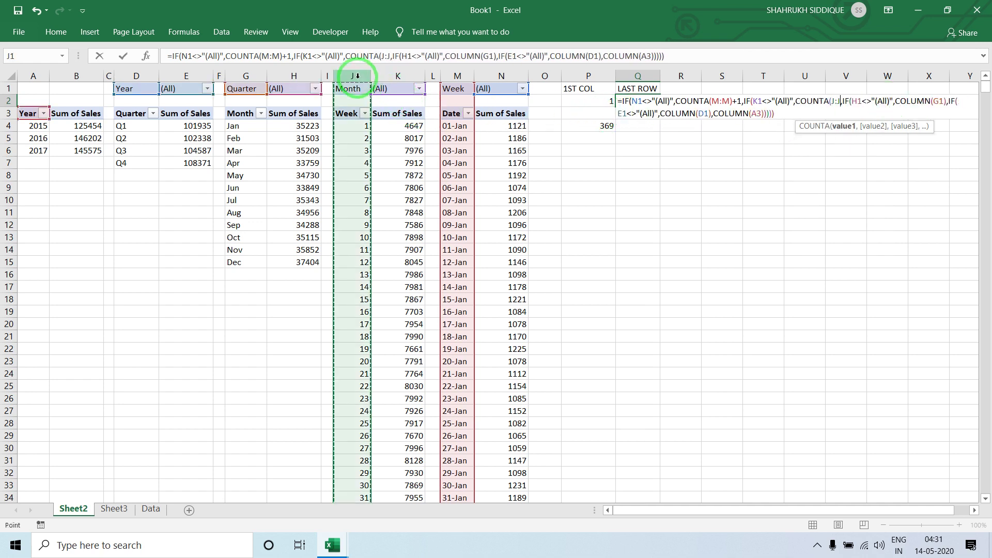
pyautogui.write(')+1')
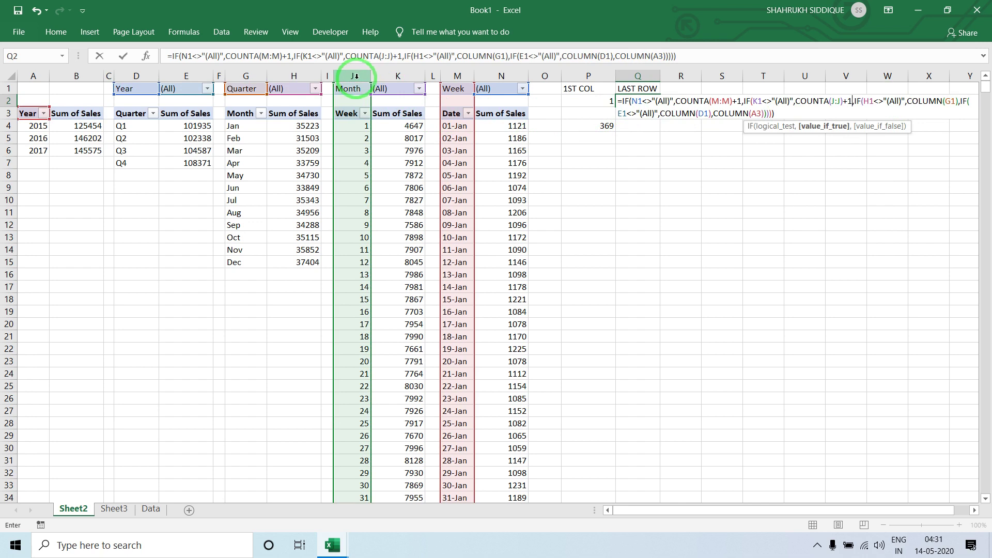
# Step: In the Q2 formula, replace COLUMN(G1) with COUNTA(G:G)+1 as the result of the H1 test
pyautogui.click(881, 98)
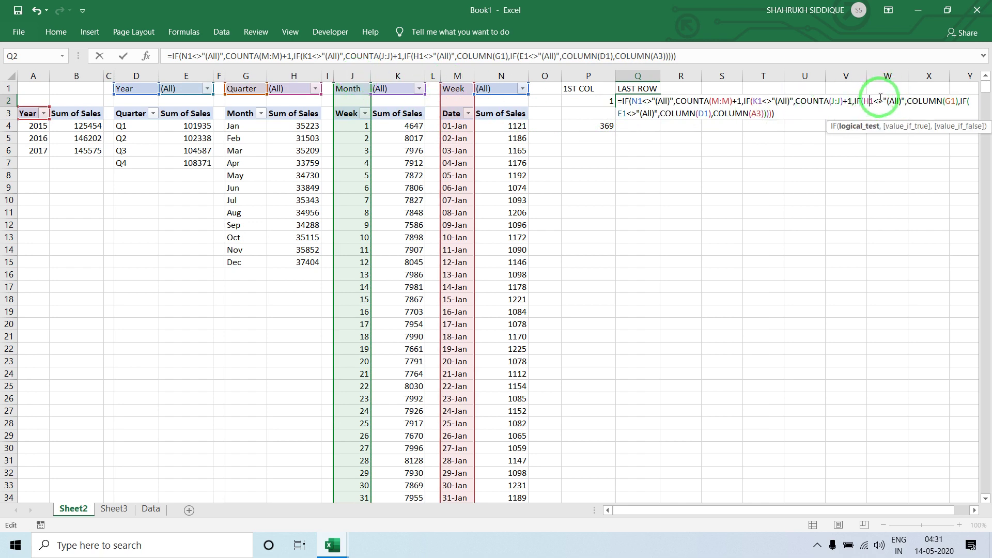
pyautogui.click(956, 101)
pyautogui.press('Right')
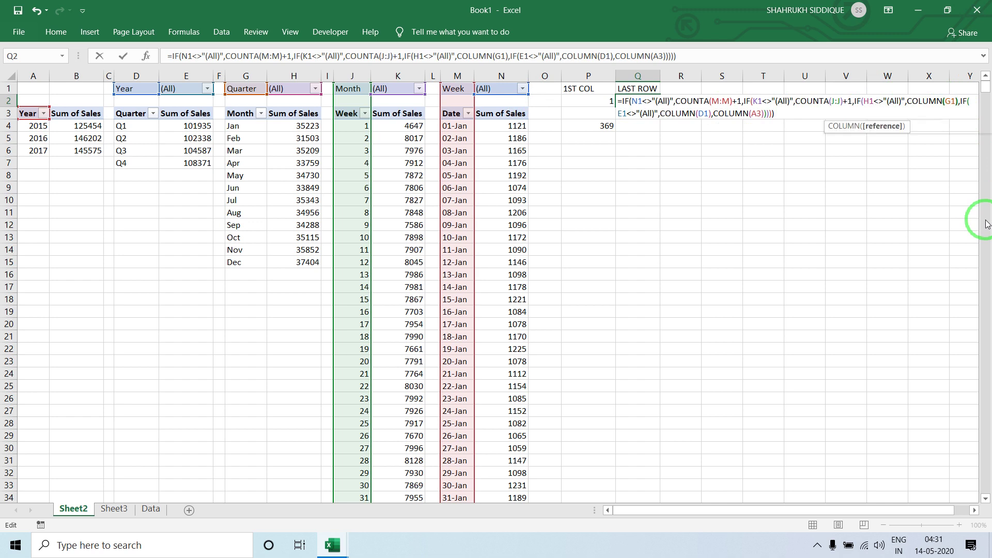
pyautogui.press('BackSpace')
pyautogui.press('BackSpace')
pyautogui.press('BackSpace')
pyautogui.press('BackSpace')
pyautogui.press('BackSpace')
pyautogui.press('BackSpace')
pyautogui.press('BackSpace')
pyautogui.press('BackSpace')
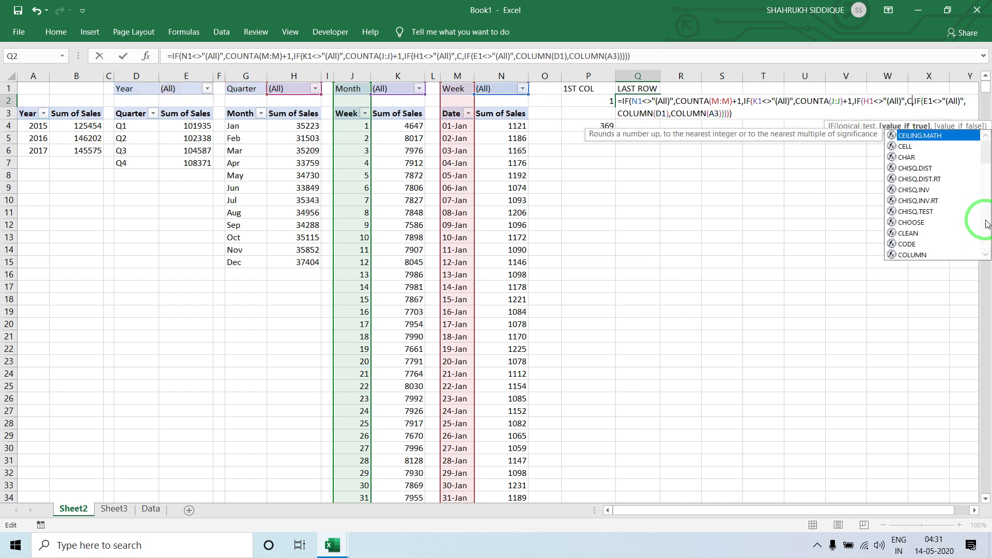
pyautogui.press('BackSpace')
pyautogui.press('BackSpace')
pyautogui.write('counta')
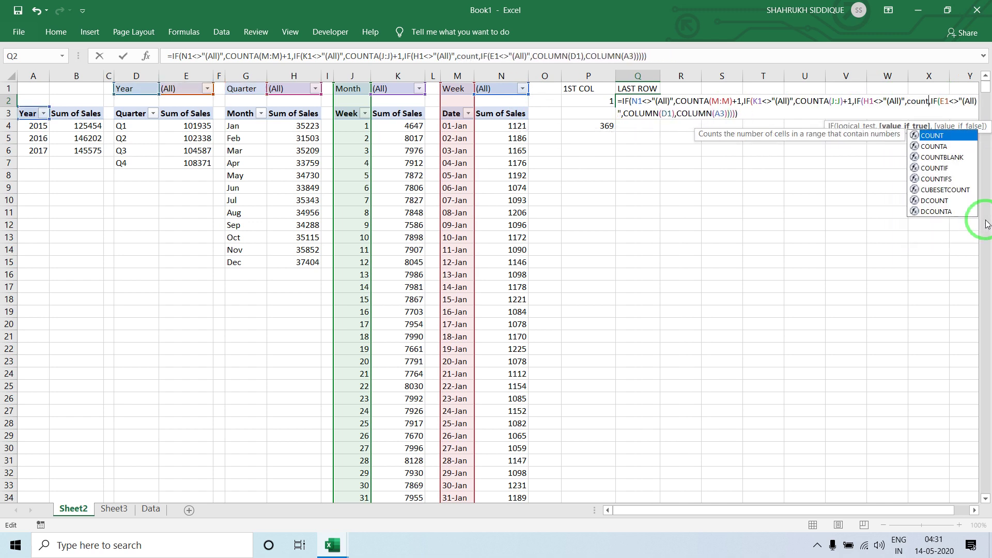
pyautogui.press('Tab')
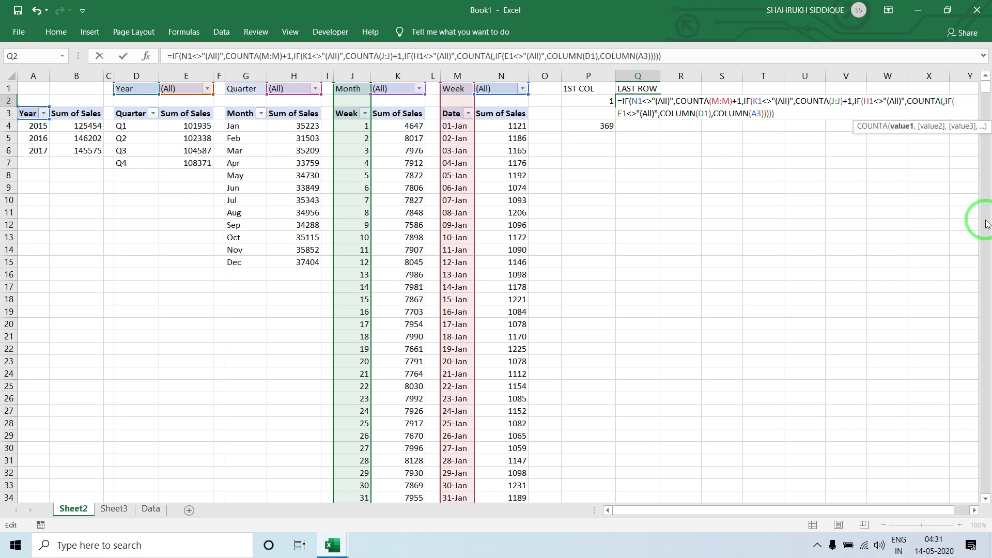
pyautogui.click(254, 83)
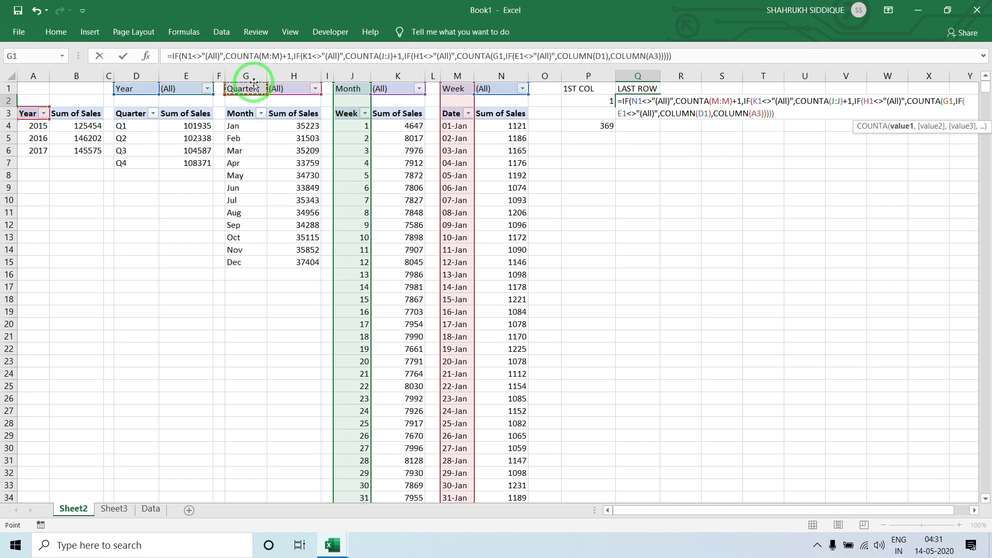
pyautogui.click(254, 76)
pyautogui.write(')+1')
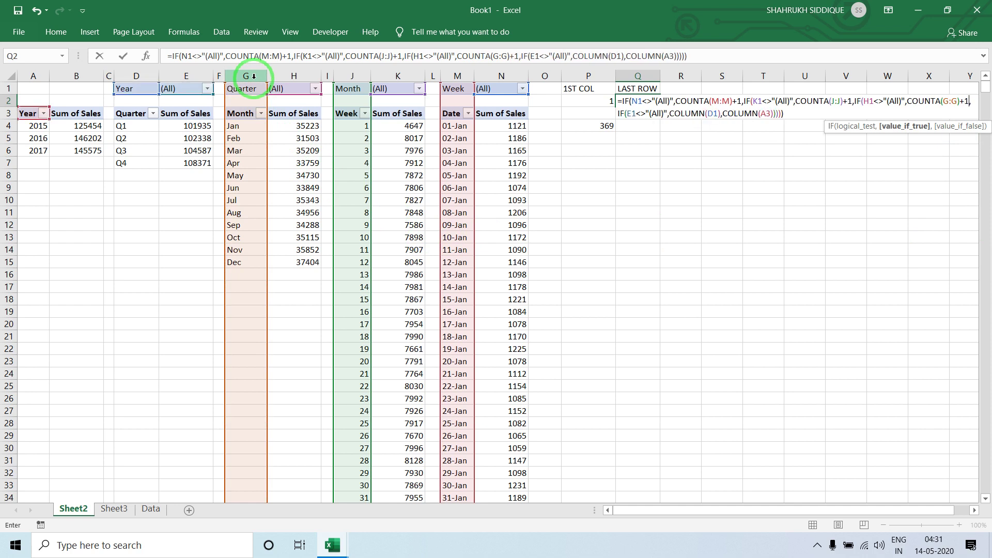
# Step: In the Q2 formula, replace COLUMN(D1) with COUNTA(D:D)+1 as the result of the E1 test
pyautogui.click(719, 114)
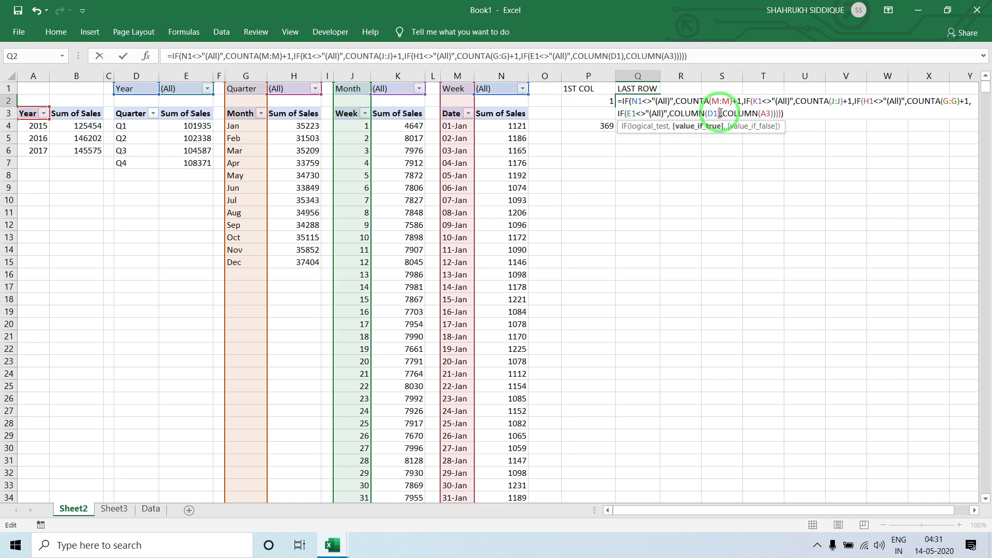
pyautogui.press('BackSpace')
pyautogui.press('BackSpace')
pyautogui.press('BackSpace')
pyautogui.press('BackSpace')
pyautogui.press('BackSpace')
pyautogui.press('BackSpace')
pyautogui.press('BackSpace')
pyautogui.press('BackSpace')
pyautogui.press('BackSpace')
pyautogui.press('BackSpace')
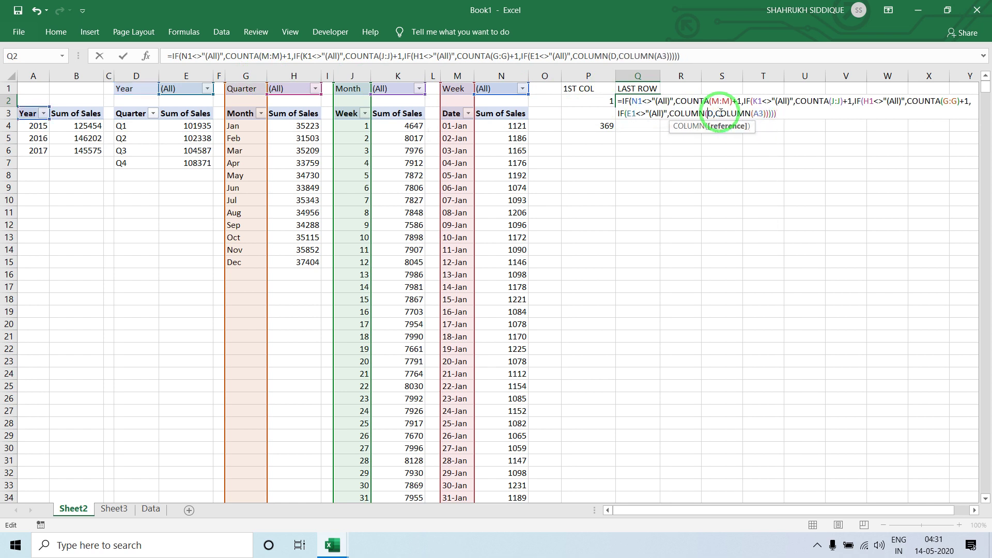
pyautogui.write('Count')
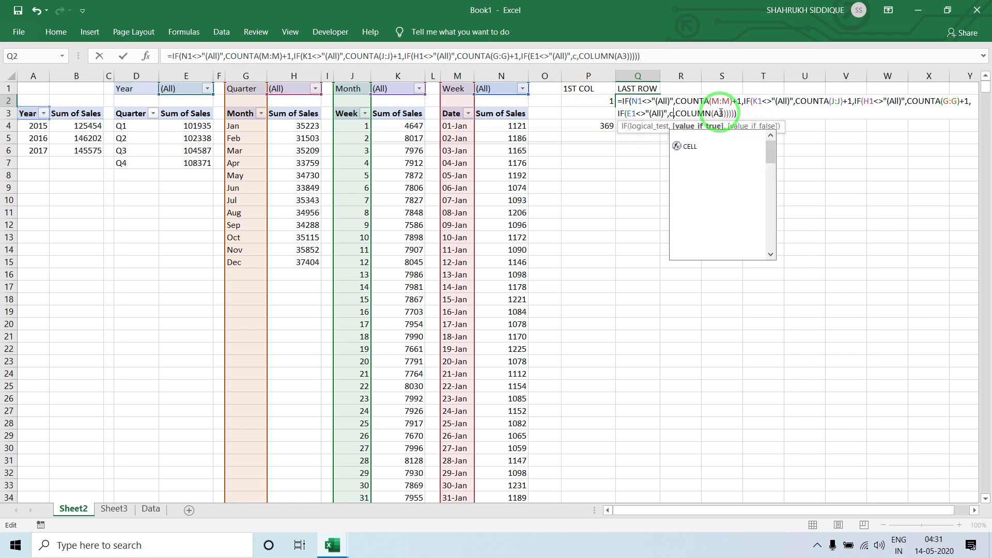
pyautogui.press('Down')
pyautogui.press('Tab')
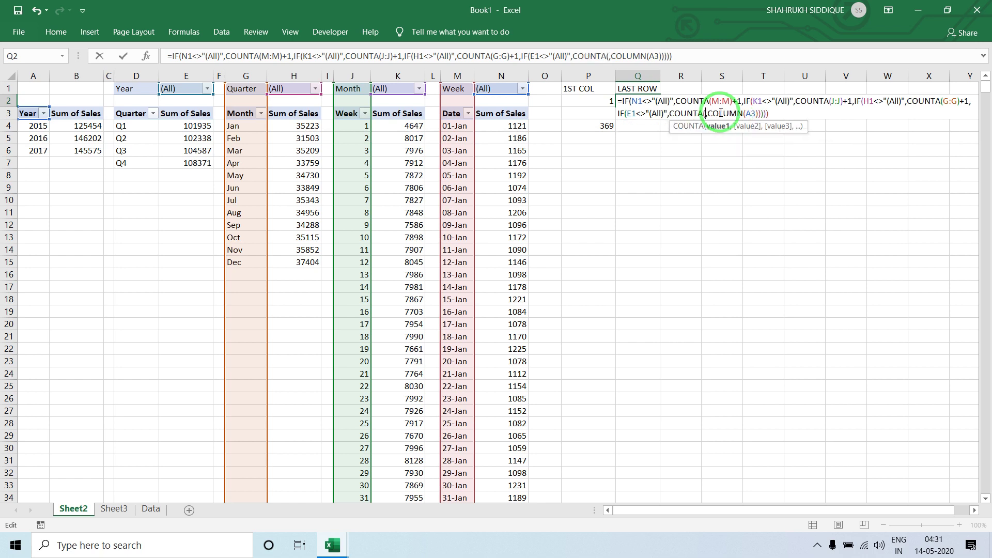
pyautogui.click(122, 77)
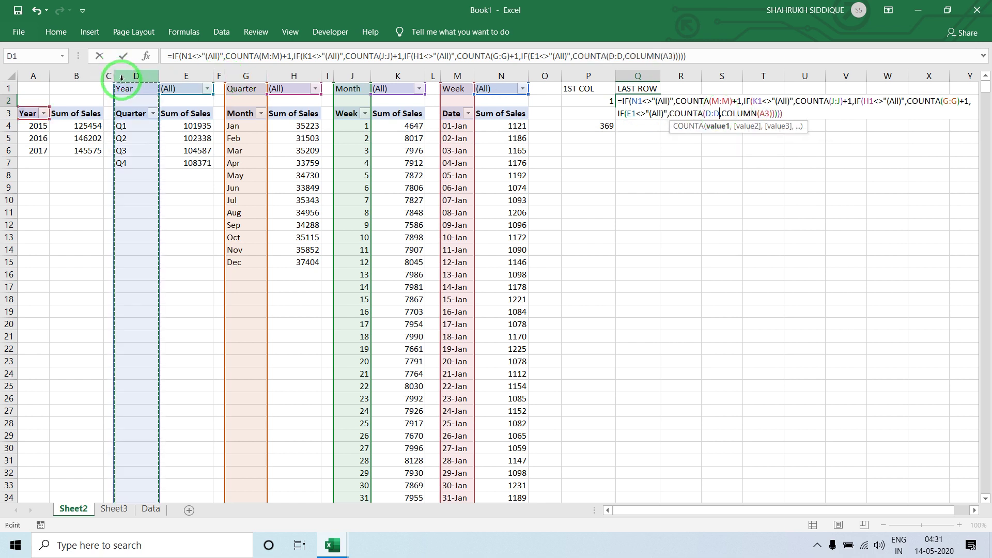
pyautogui.write(')+1')
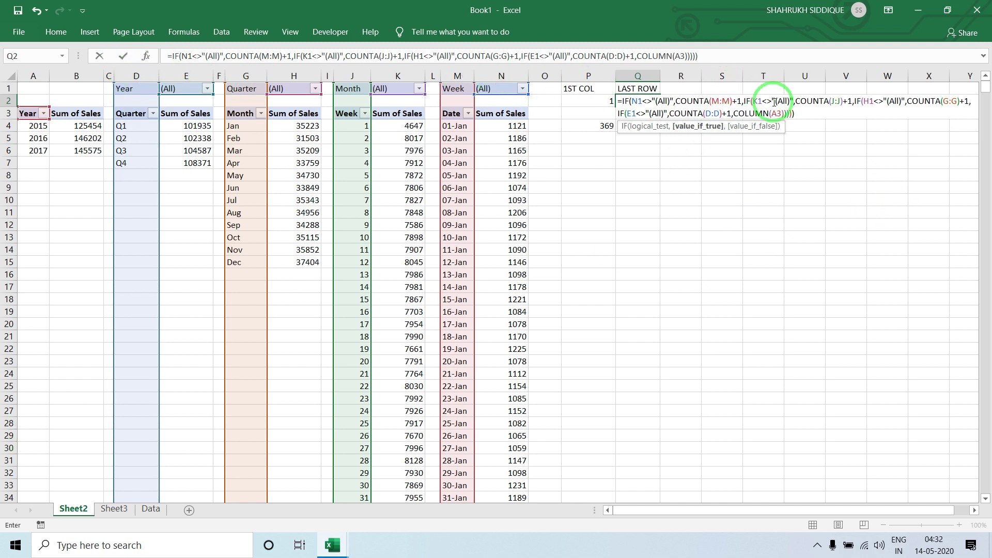
# Step: Replace the final COLUMN(A3) fallback in the Q2 formula with COUNTA(A:A)+2 and commit the formula
pyautogui.click(784, 112)
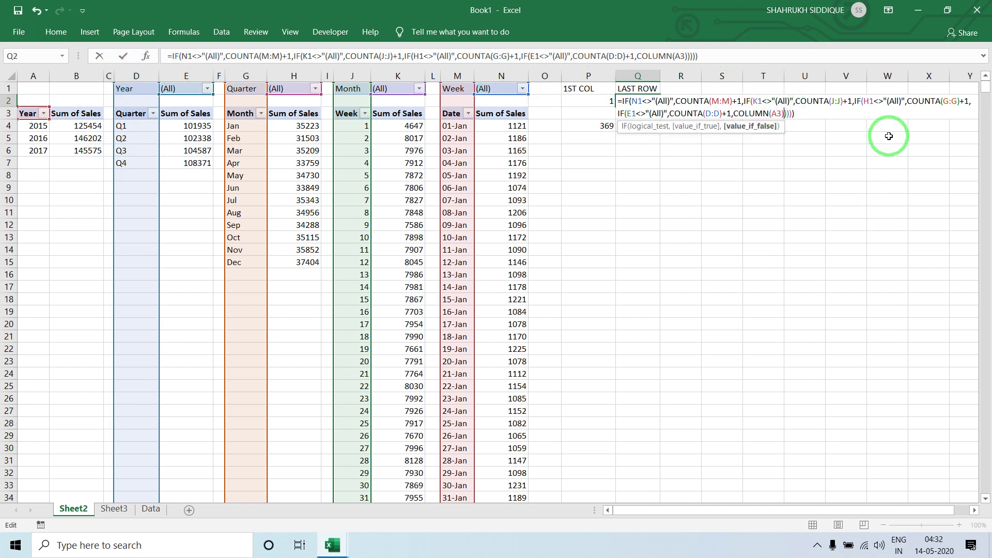
pyautogui.press('BackSpace')
pyautogui.press('BackSpace')
pyautogui.press('BackSpace')
pyautogui.press('BackSpace')
pyautogui.press('BackSpace')
pyautogui.press('BackSpace')
pyautogui.press('BackSpace')
pyautogui.press('BackSpace')
pyautogui.press('BackSpace')
pyautogui.press('BackSpace')
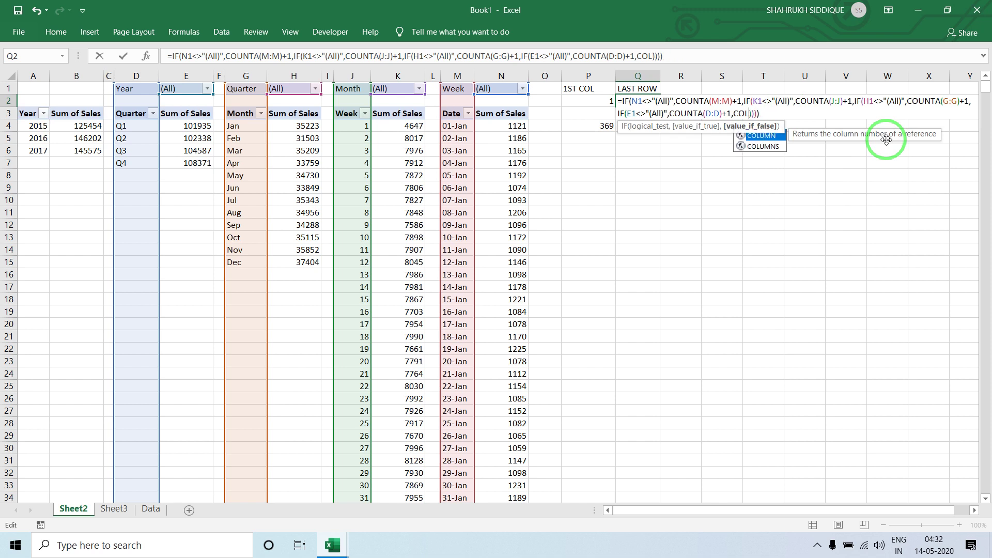
pyautogui.write('coun')
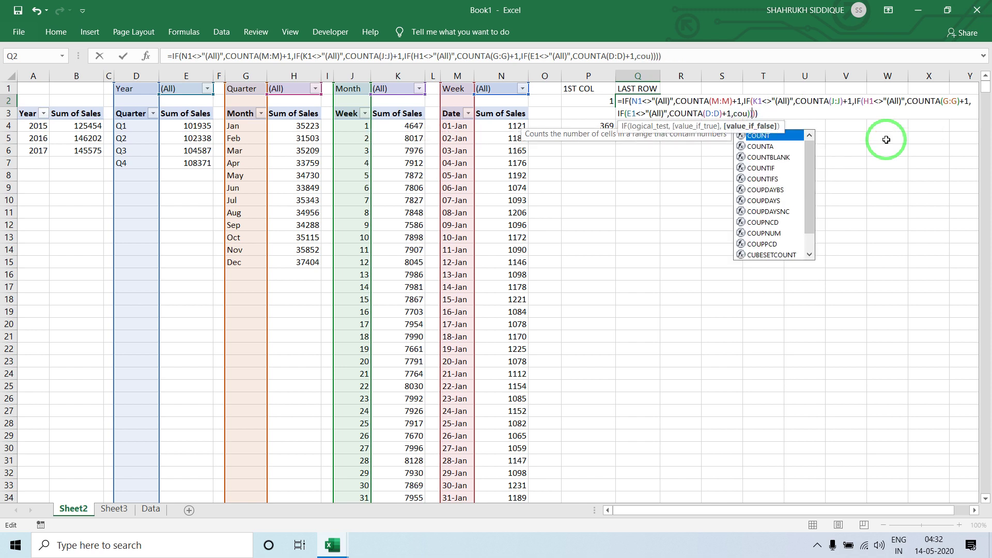
pyautogui.press('Tab')
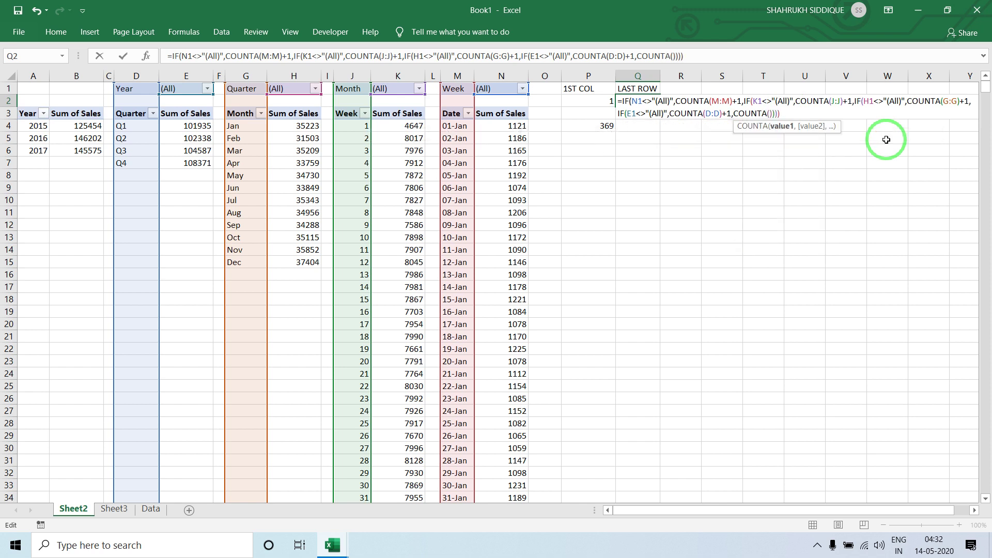
pyautogui.click(31, 69)
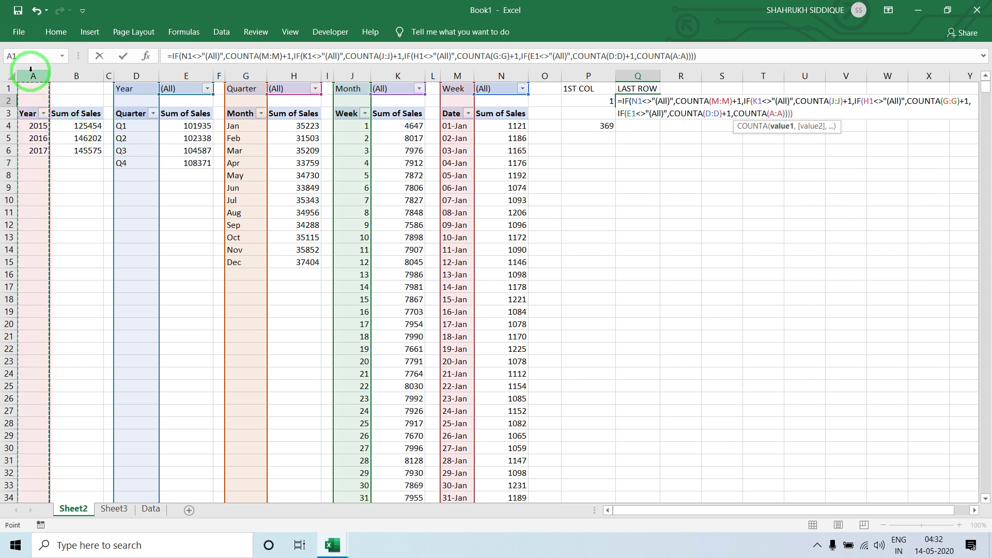
pyautogui.write(')+')
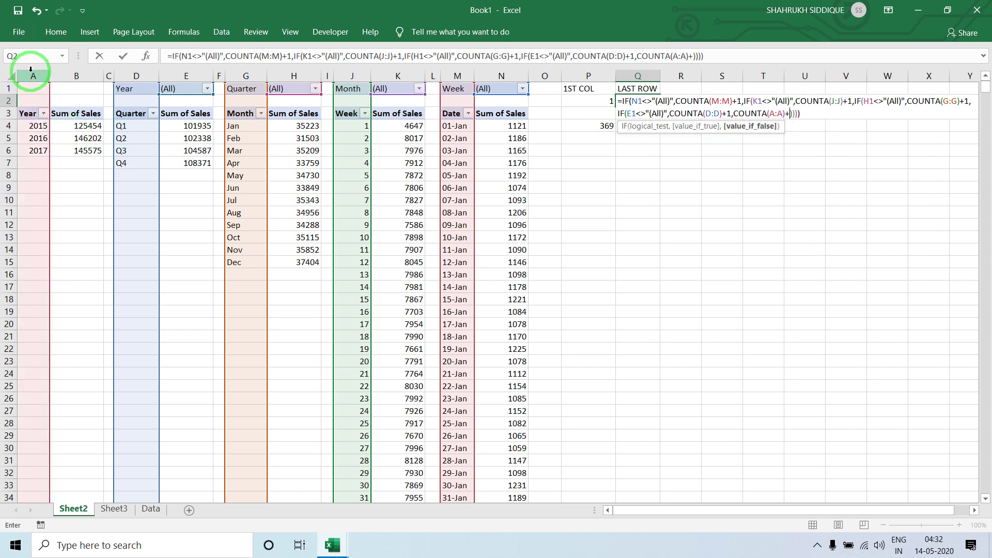
pyautogui.write('2')
pyautogui.press('Return')
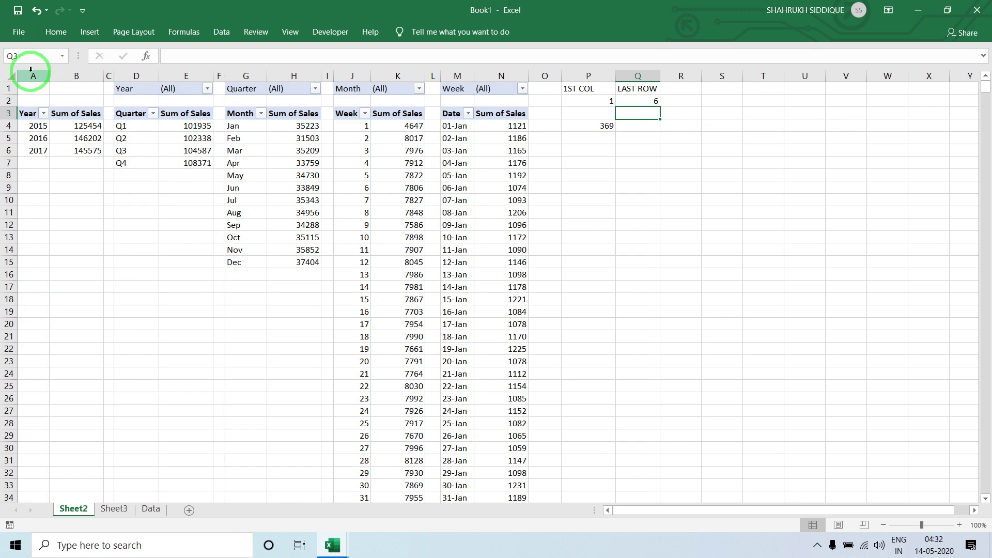
# Step: Check the Year table's last filled row against the LAST ROW value, and clear the test count formula from P4
pyautogui.click(21, 150)
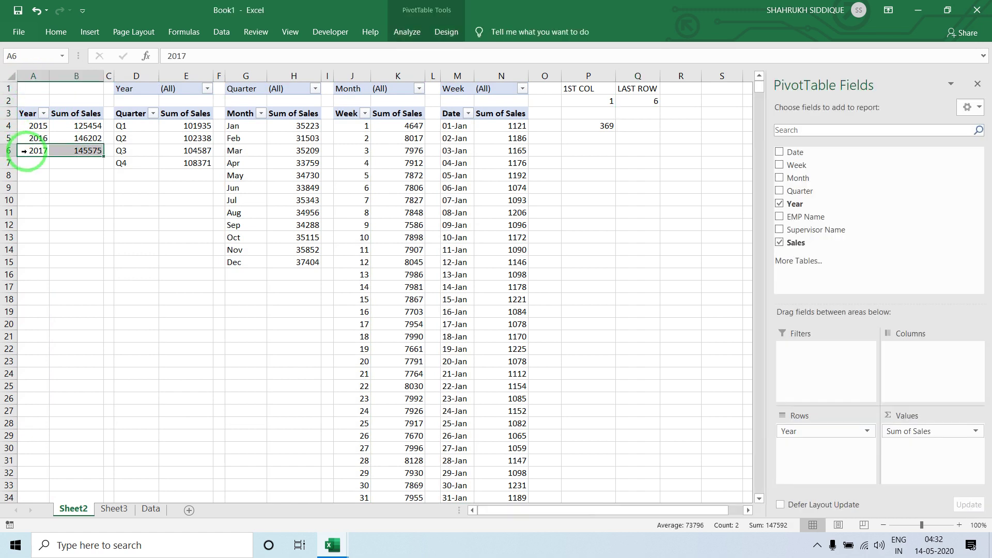
pyautogui.click(600, 129)
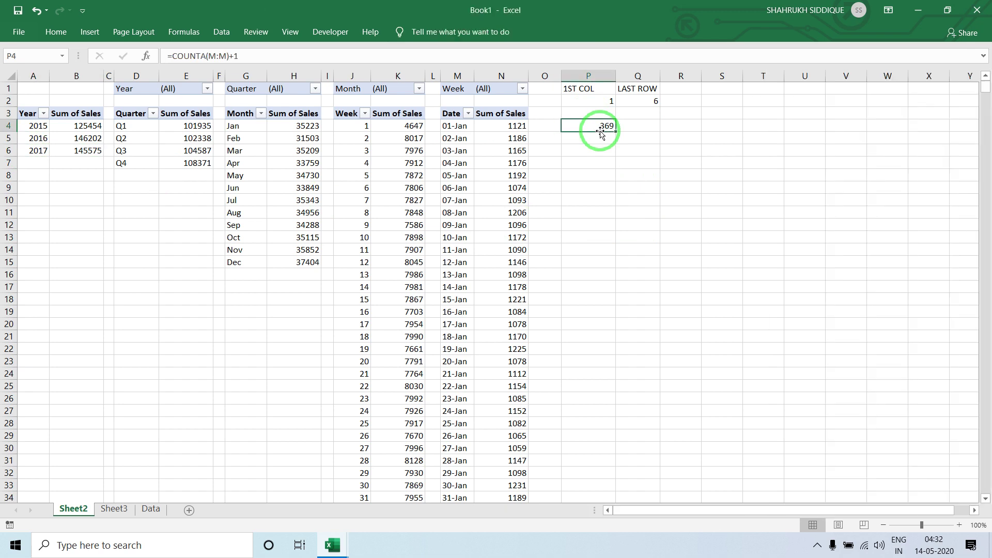
# Step: Enter =ADDRESS(Q2,P2,4) in cell S2 and check the returned address against the last Year entry
pyautogui.click(728, 89)
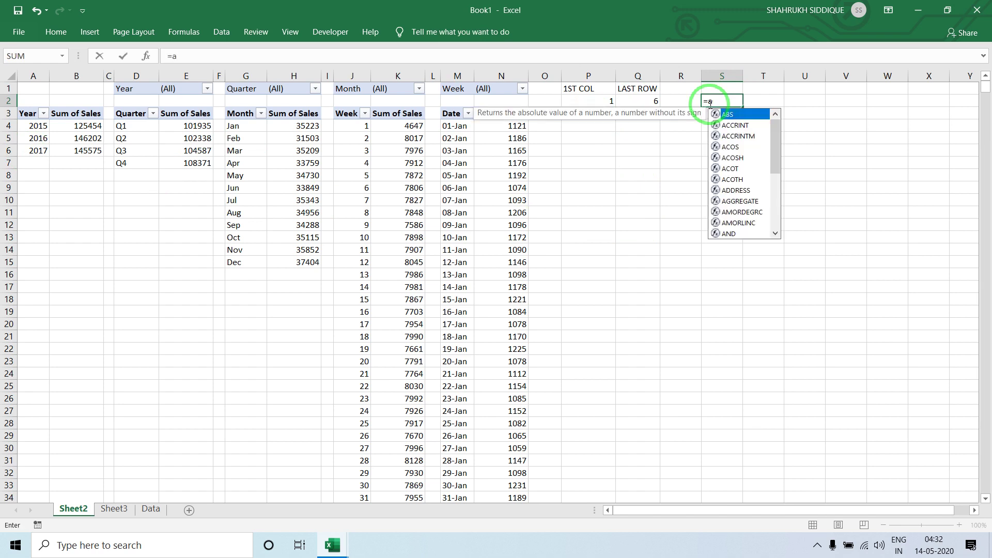
pyautogui.click(710, 104)
pyautogui.write('A')
pyautogui.click(710, 104)
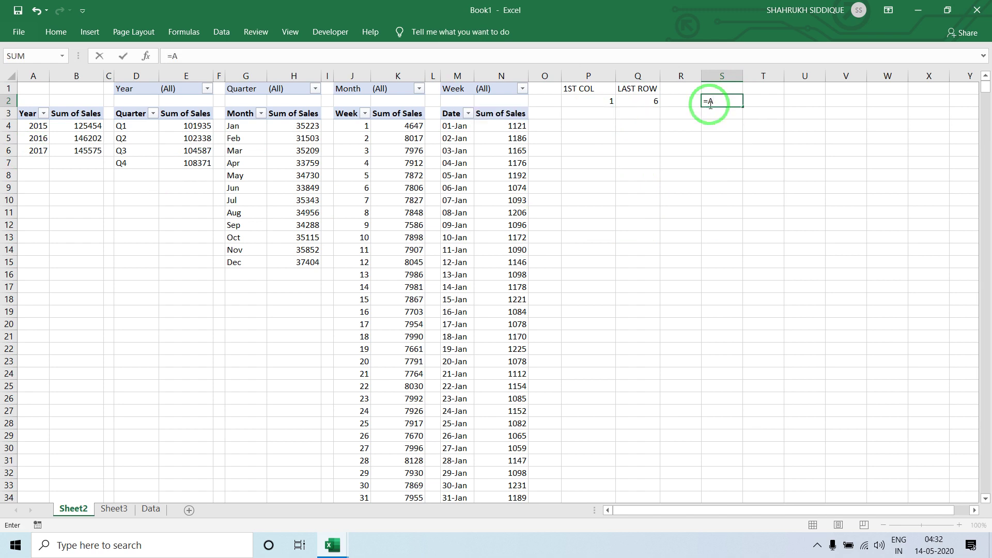
pyautogui.write('dd')
pyautogui.press('Tab')
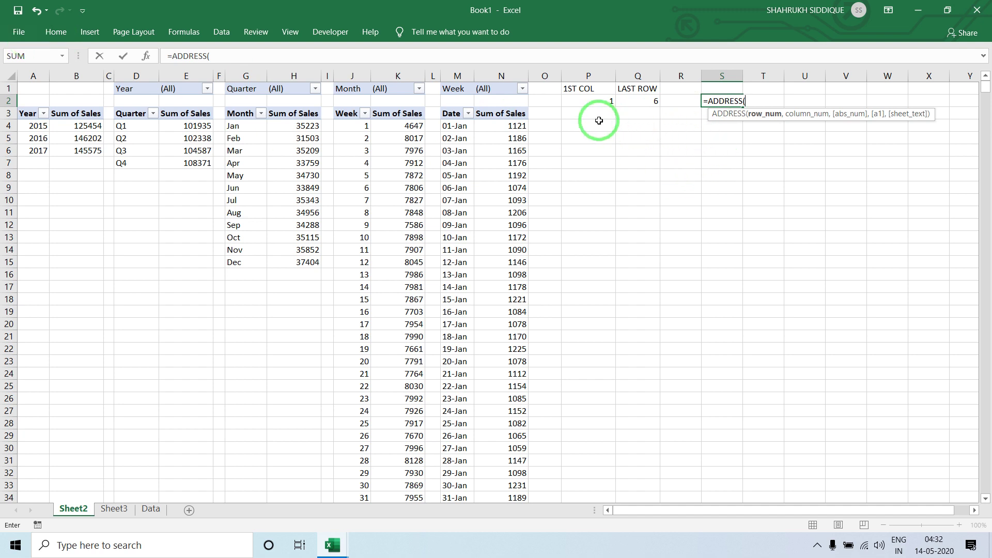
pyautogui.click(652, 100)
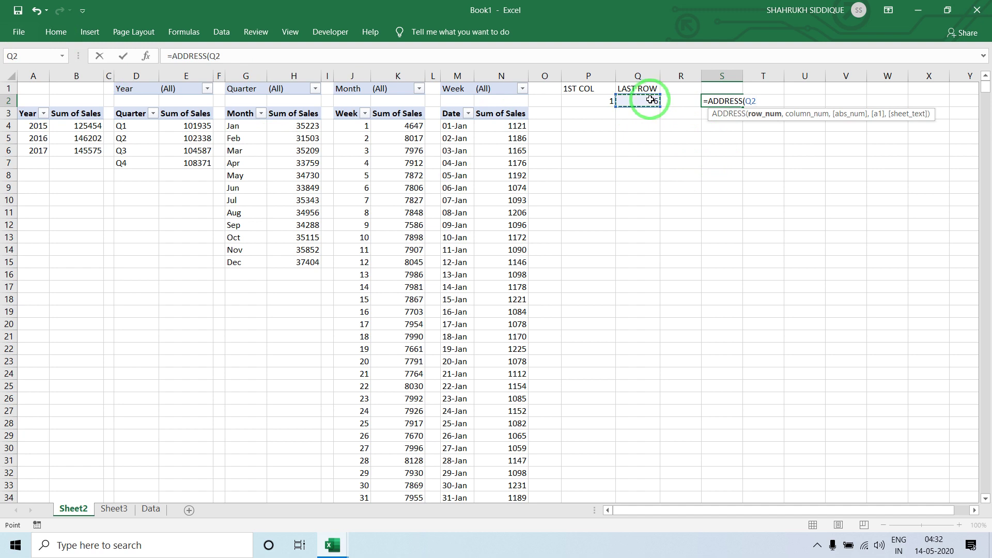
pyautogui.write(',')
pyautogui.click(589, 100)
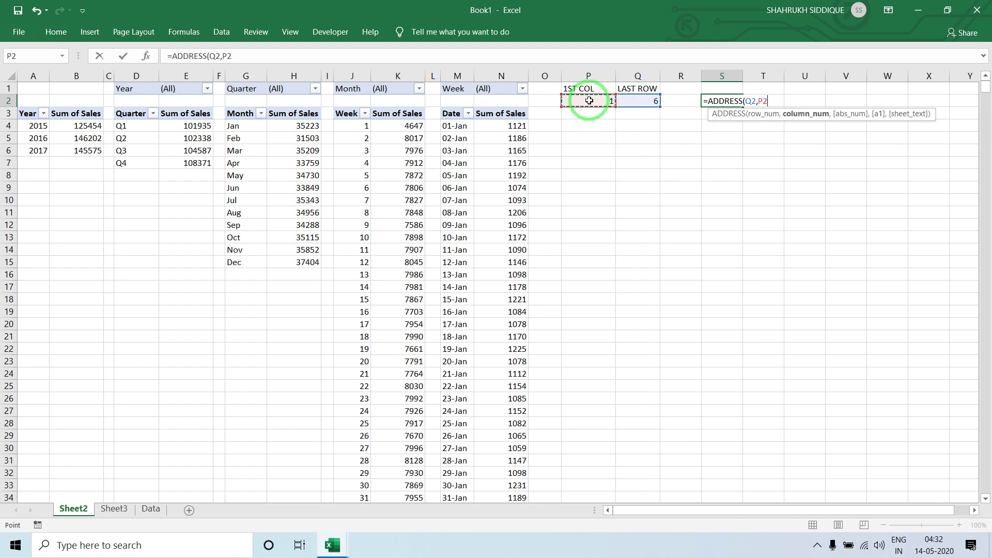
pyautogui.write(',4')
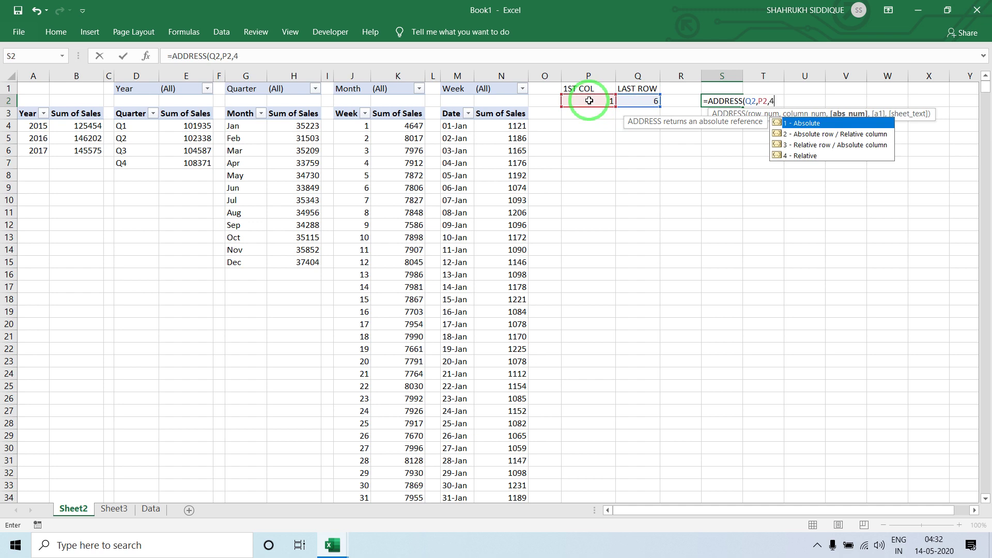
pyautogui.press('Return')
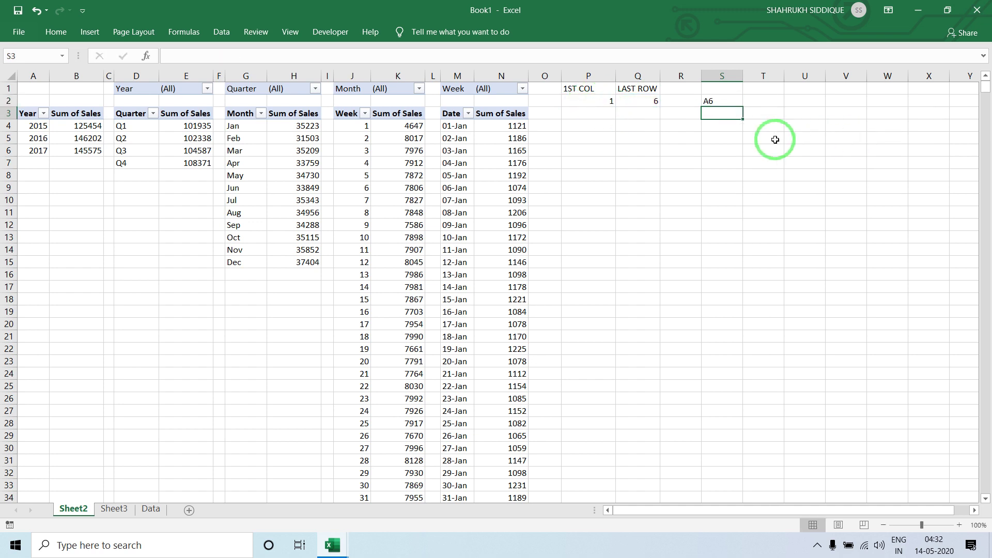
pyautogui.click(27, 150)
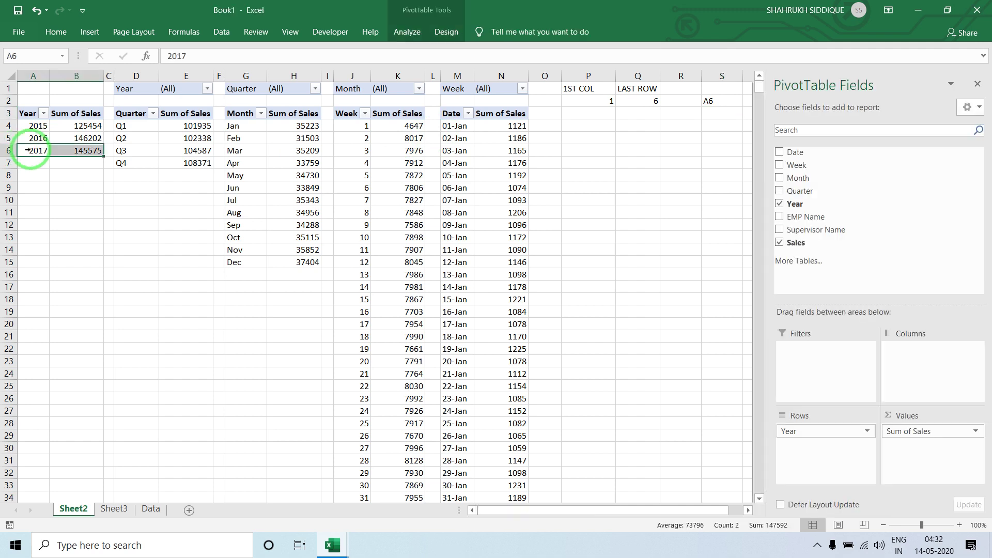
pyautogui.click(654, 139)
pyautogui.click(692, 117)
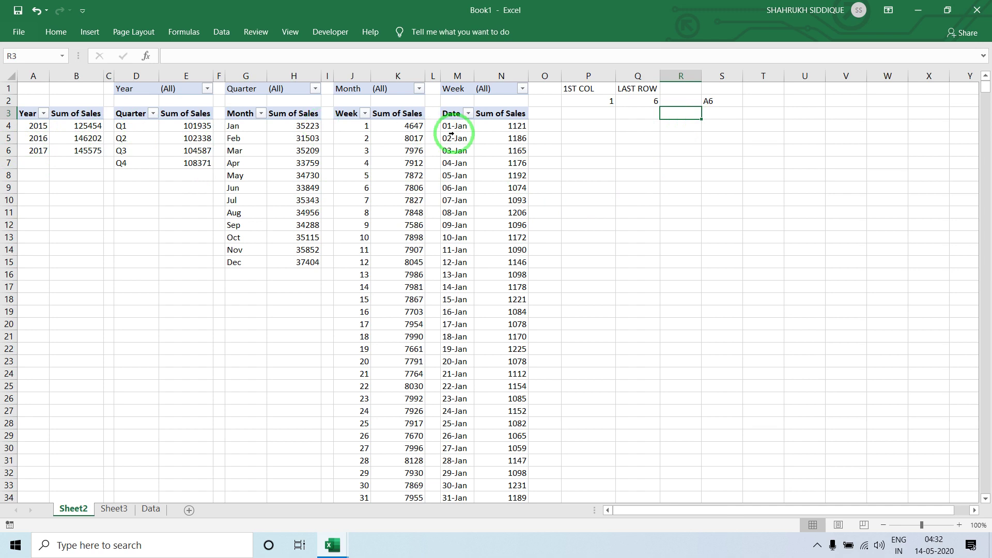
pyautogui.write('0')
pyautogui.press('Right')
pyautogui.press('Right')
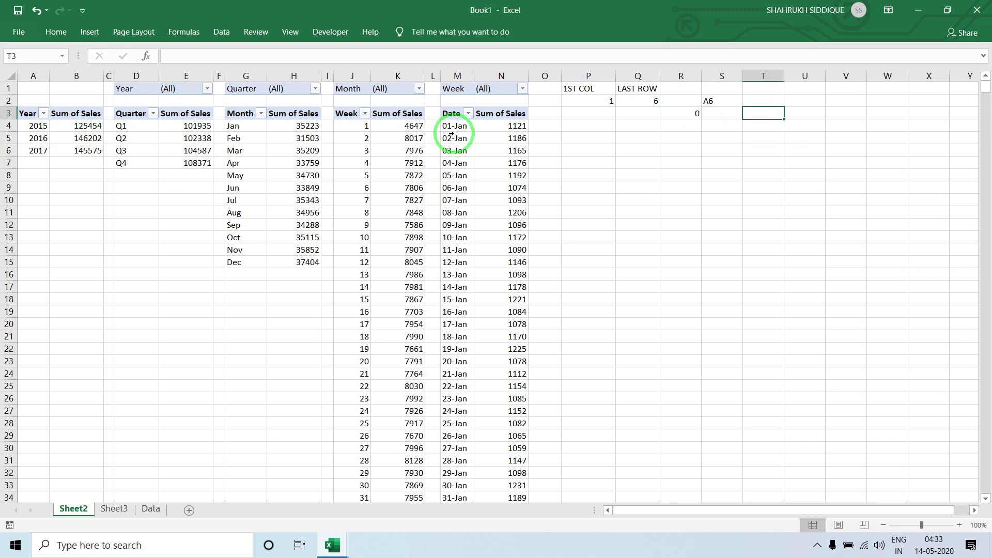
pyautogui.press('Left')
pyautogui.press('Left')
pyautogui.press('Delete')
# Step: Enter =ADDRESS(4,P2) in cell S3 to build the range's starting cell address
pyautogui.press('Right')
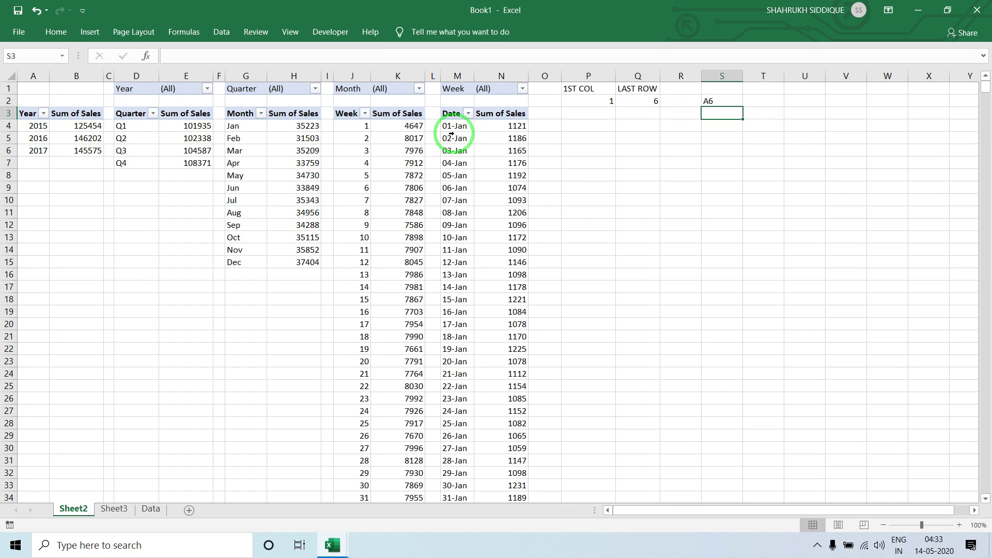
pyautogui.write('=ad')
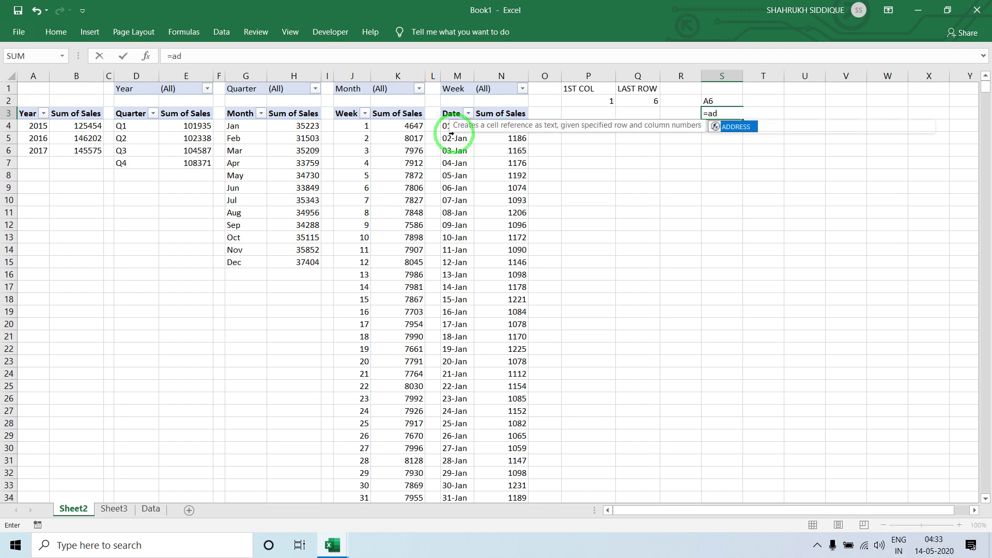
pyautogui.press('Tab')
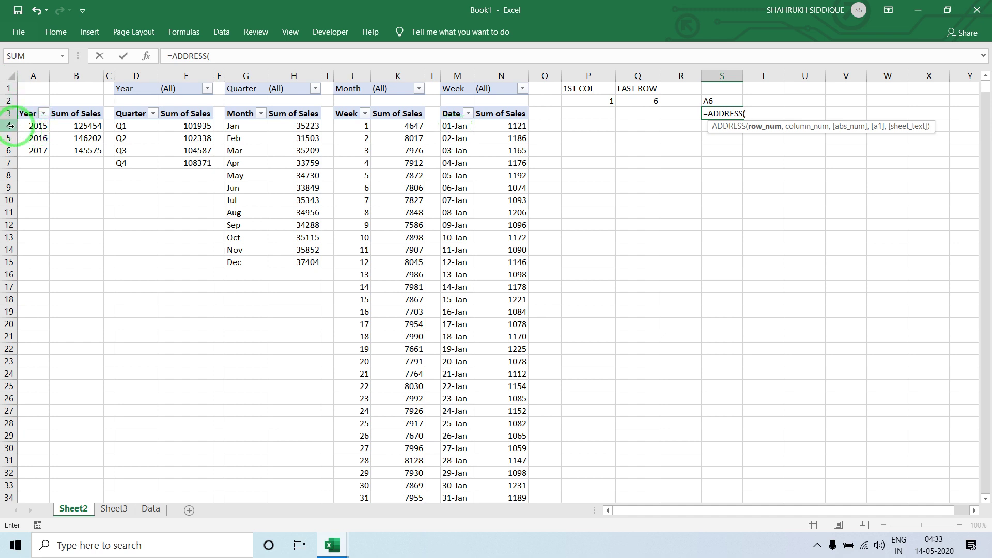
pyautogui.write(',')
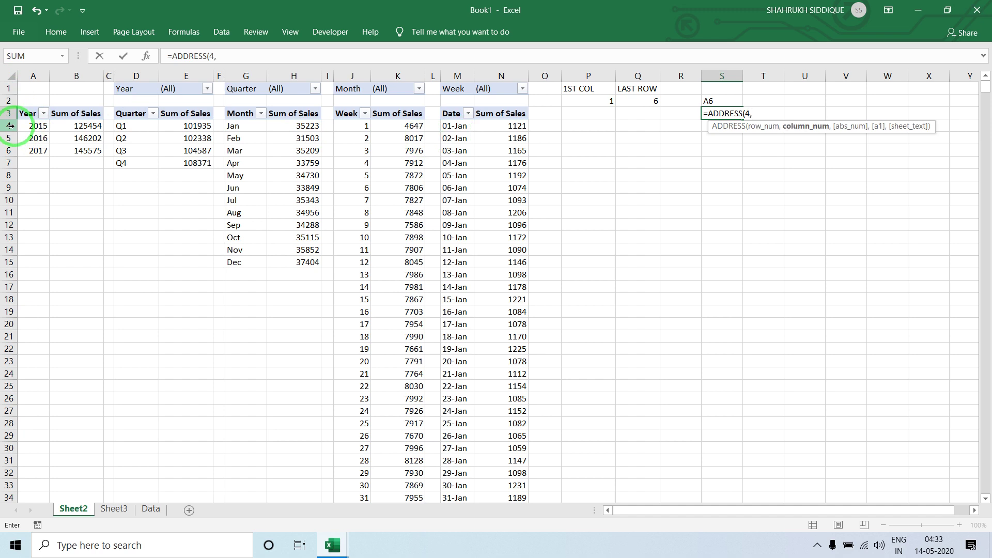
pyautogui.press('Up')
pyautogui.press('Up')
pyautogui.press('Left')
pyautogui.press('Left')
pyautogui.press('Left')
pyautogui.press('Down')
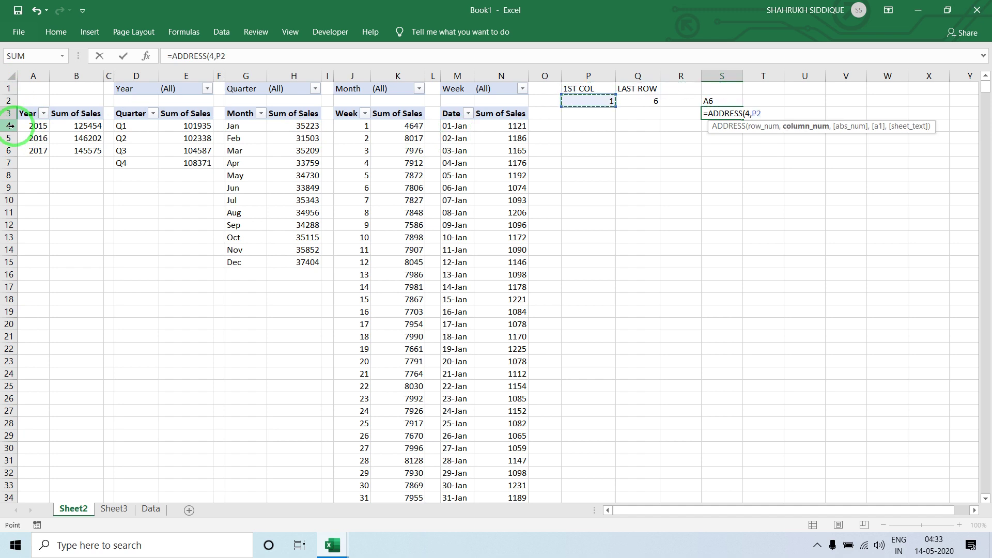
pyautogui.press('Return')
pyautogui.press('Up')
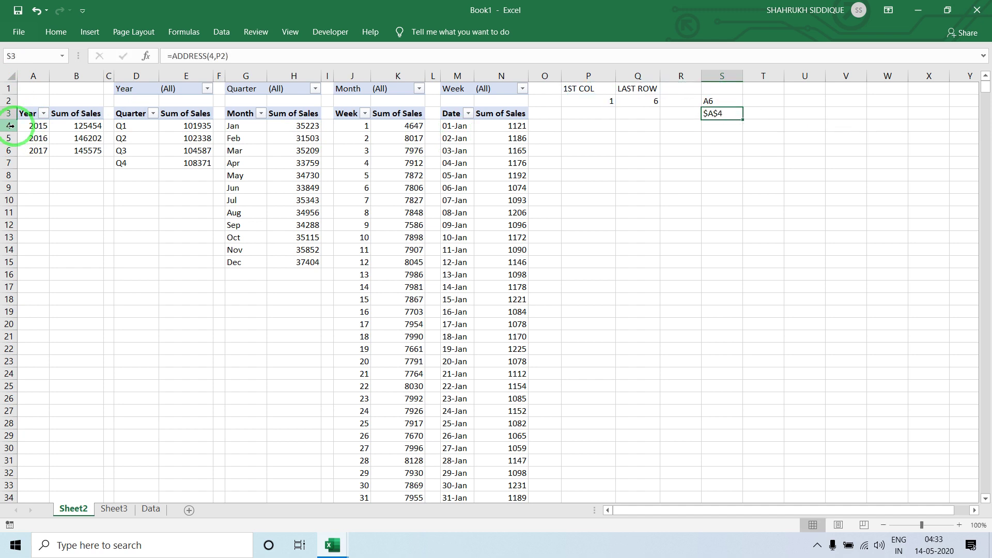
# Step: Add 4 as the abs_num argument of the ADDRESS formula in S3 and compare it with the S2 formula
pyautogui.press('F2')
pyautogui.press('BackSpace')
pyautogui.write(',4')
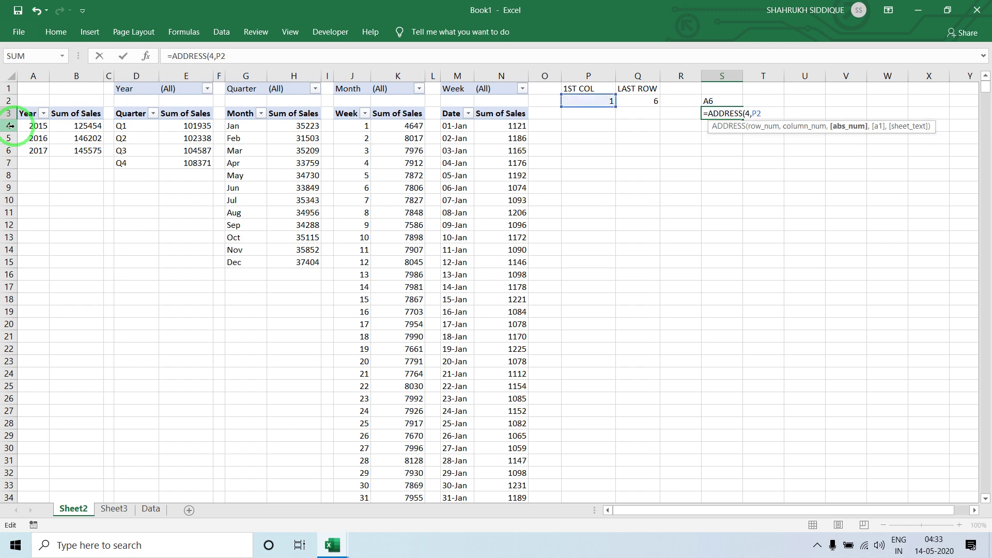
pyautogui.press('Return')
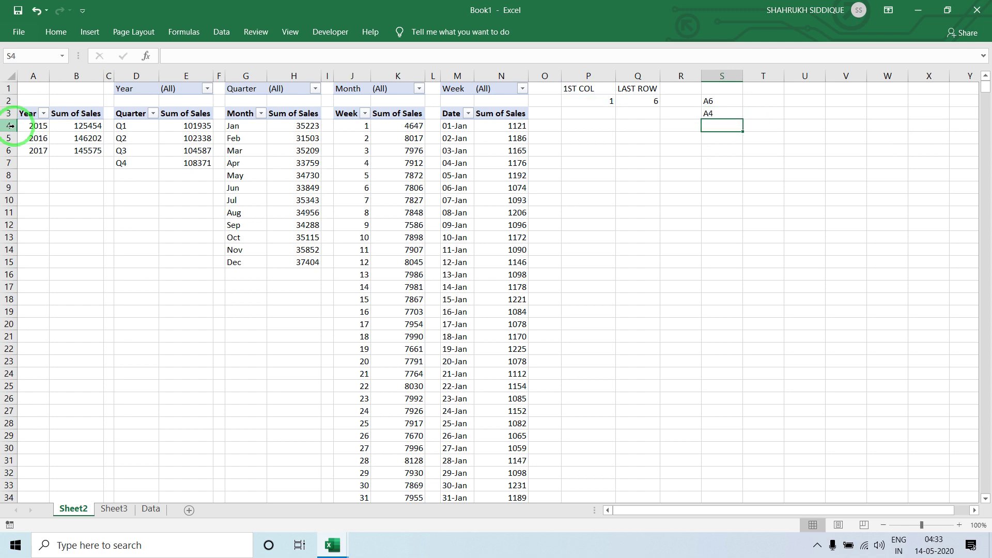
pyautogui.press('Up')
pyautogui.press('Up')
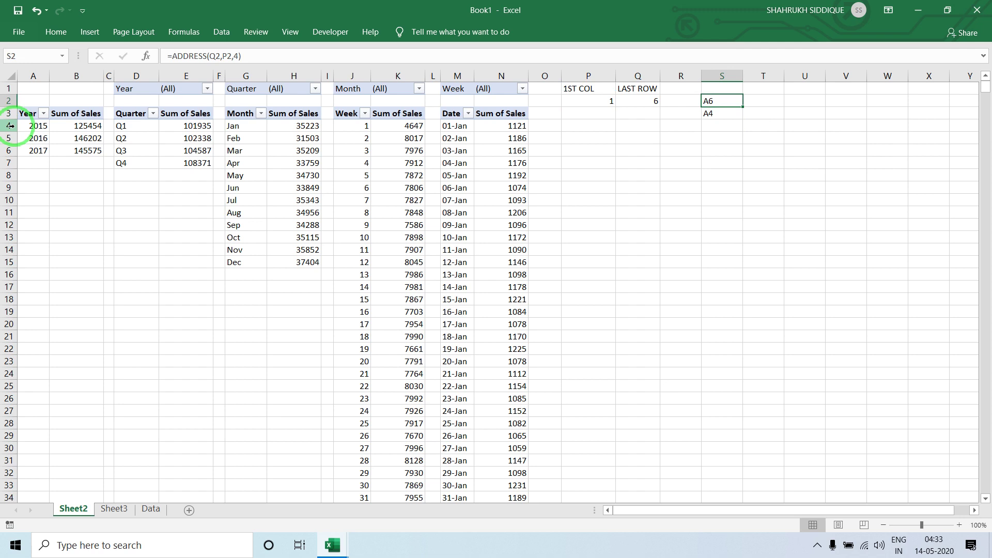
# Step: Enter =S3&":"&S2 in cell S4 to join the start and end addresses into a range
pyautogui.press('Down')
pyautogui.press('Down')
pyautogui.write('=')
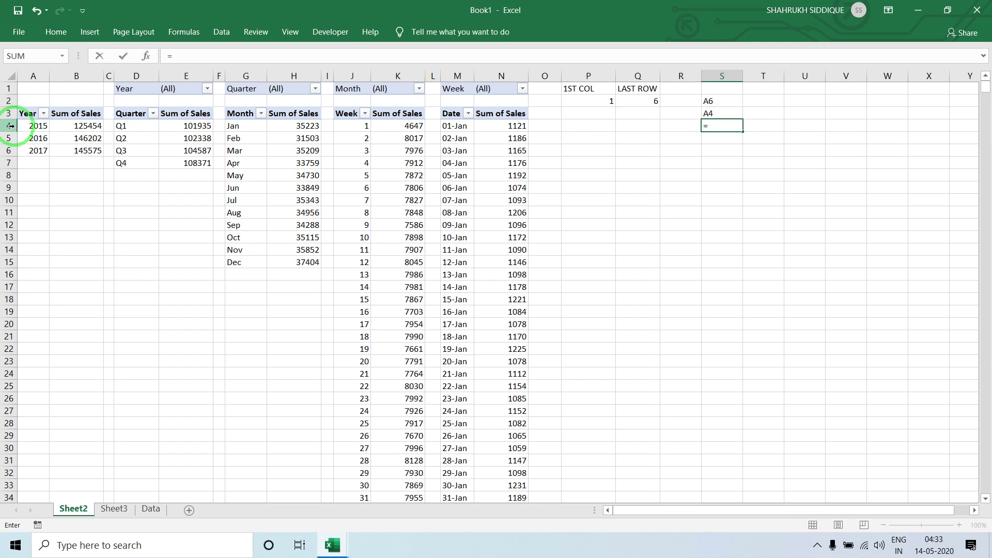
pyautogui.press('Up')
pyautogui.write('&')
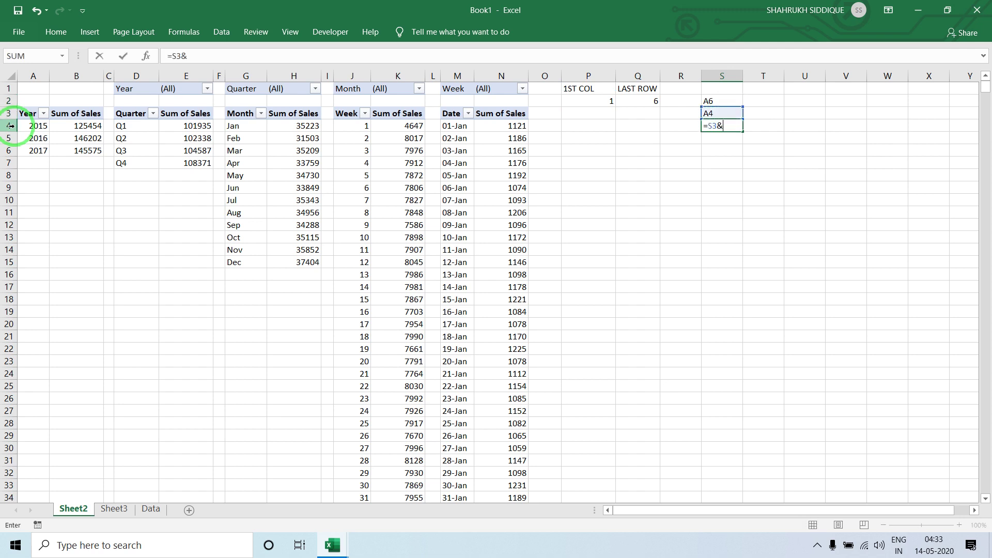
pyautogui.write('":"&')
pyautogui.press('Up')
pyautogui.press('Up')
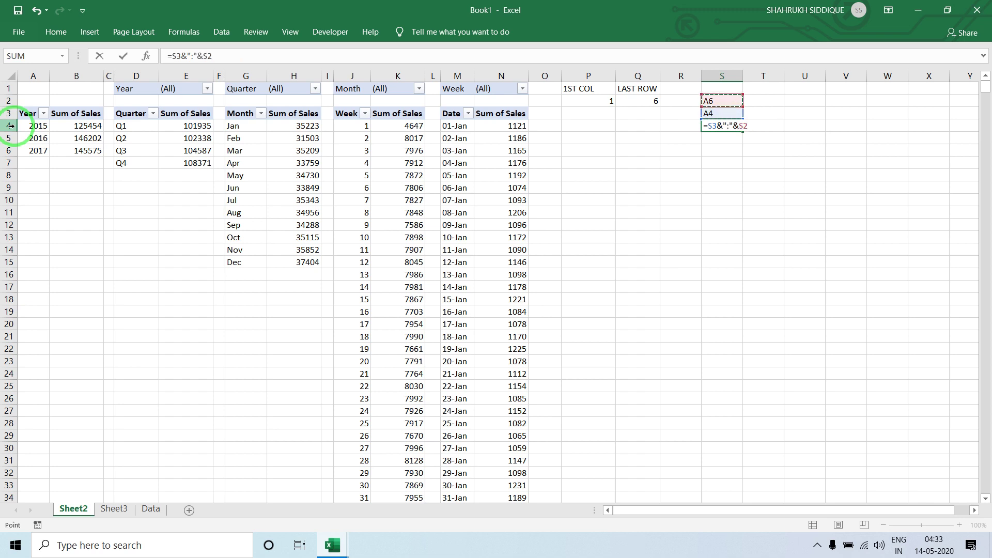
pyautogui.press('Return')
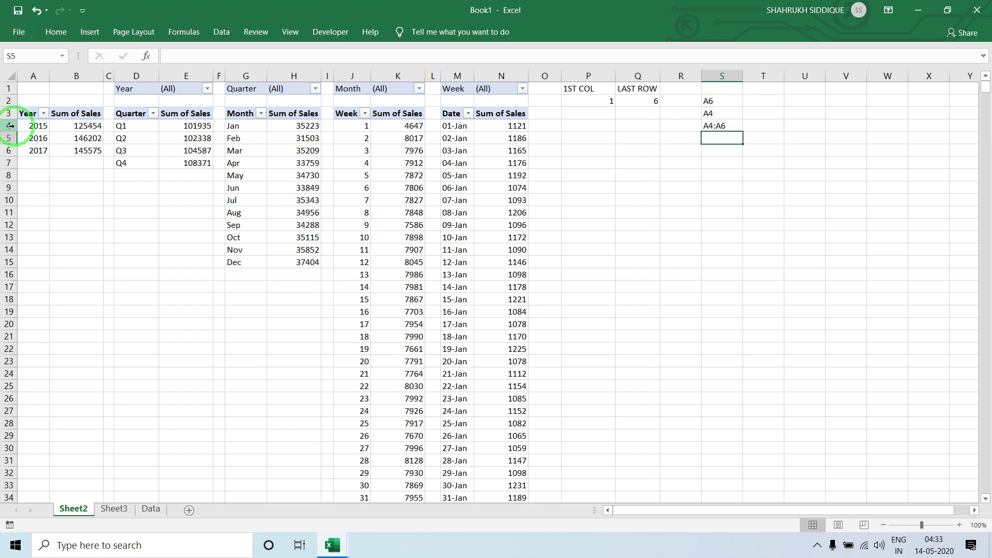
pyautogui.press('Up')
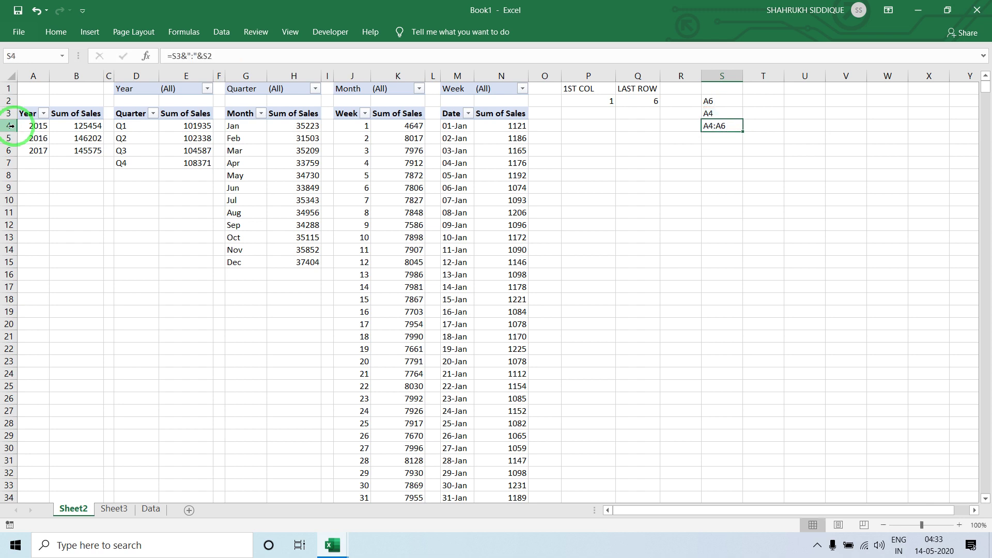
# Step: Replace the S2 reference in the S4 formula with the full expression ADDRESS(Q2,P2,4)
pyautogui.press('Up')
pyautogui.press('Up')
pyautogui.press('F2')
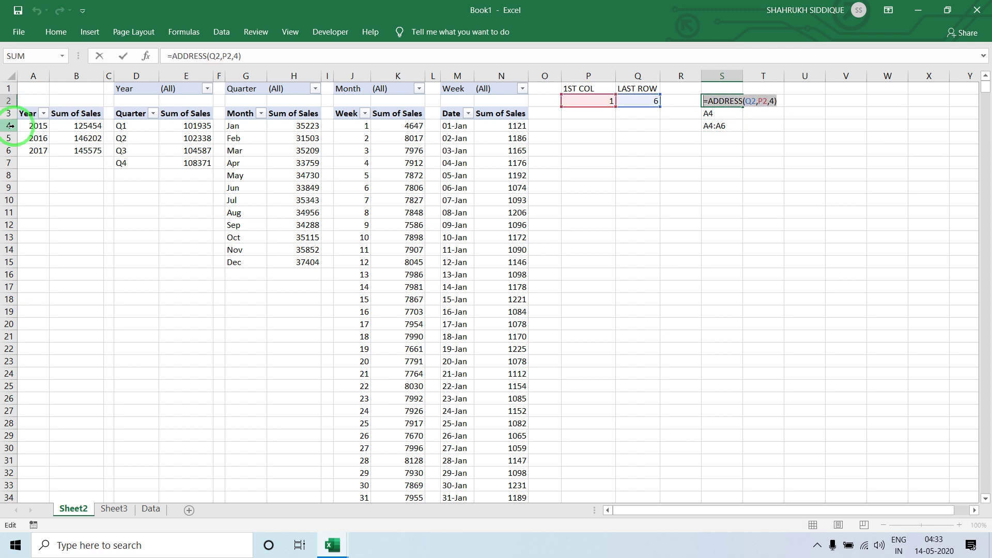
pyautogui.press('Return')
pyautogui.press('Down')
pyautogui.press('F2')
pyautogui.press('BackSpace')
pyautogui.press('BackSpace')
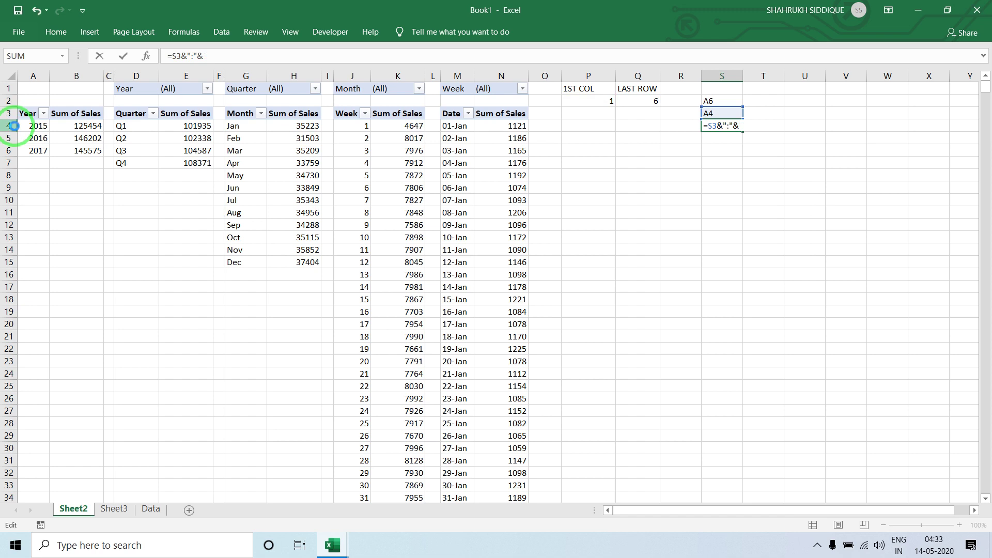
pyautogui.write('ADDRESS(Q2,P2,4)')
pyautogui.press('Return')
pyautogui.press('Return')
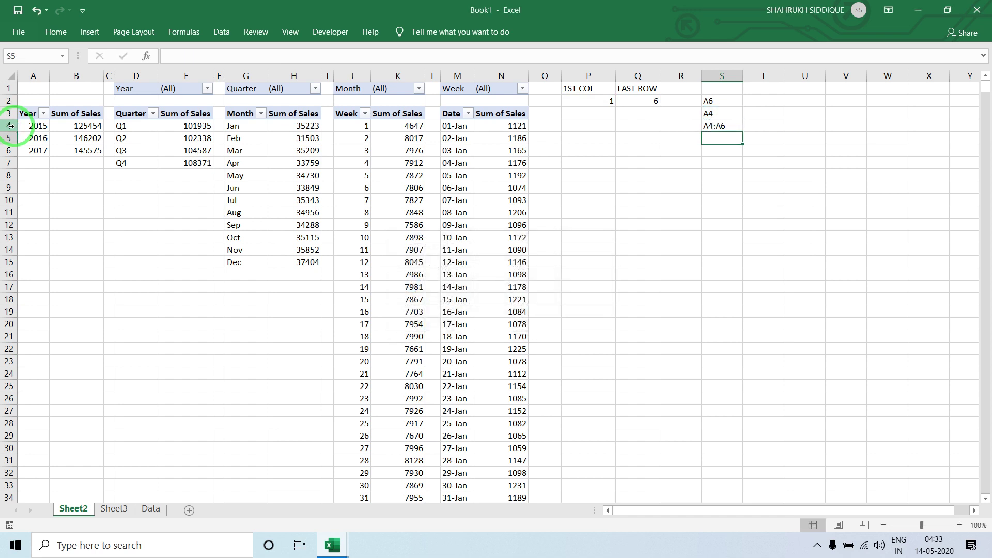
# Step: Copy ADDRESS(4,P2,4) from the S3 formula and substitute it for the S3 reference in the S4 formula
pyautogui.press('Up')
pyautogui.press('Up')
pyautogui.press('F2')
pyautogui.press('Escape')
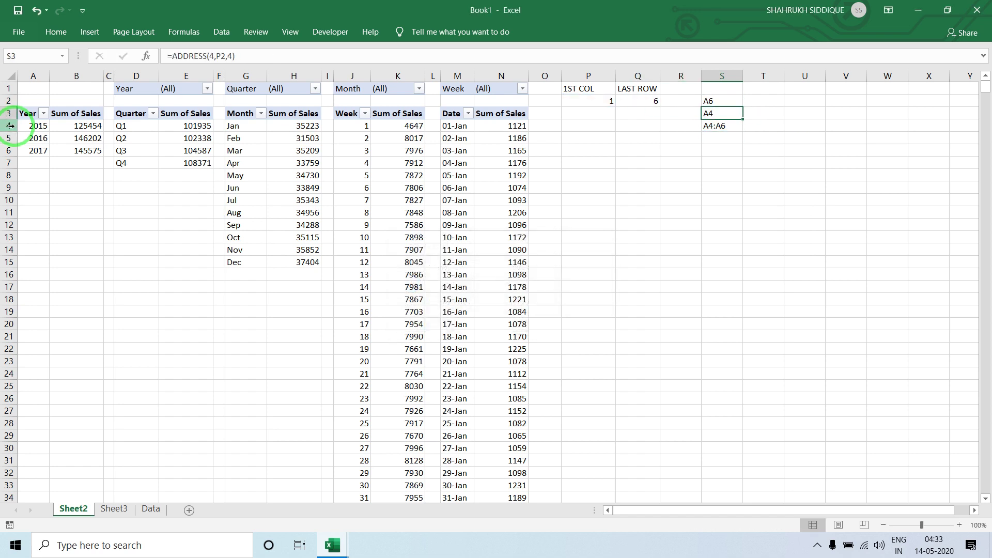
pyautogui.press('F2')
pyautogui.hotkey('shift', 'Left')
pyautogui.hotkey('shift', 'Left')
pyautogui.hotkey('shift', 'Left')
pyautogui.hotkey('shift', 'Left')
pyautogui.hotkey('shift', 'Left')
pyautogui.hotkey('shift', 'Left')
pyautogui.hotkey('shift', 'Left')
pyautogui.hotkey('shift', 'Left')
pyautogui.hotkey('shift', 'Left')
pyautogui.hotkey('shift', 'Left')
pyautogui.hotkey('shift', 'Left')
pyautogui.hotkey('shift', 'Left')
pyautogui.hotkey('shift', 'Left')
pyautogui.hotkey('shift', 'Left')
pyautogui.hotkey('shift', 'Left')
pyautogui.hotkey('ctrl', 'c')
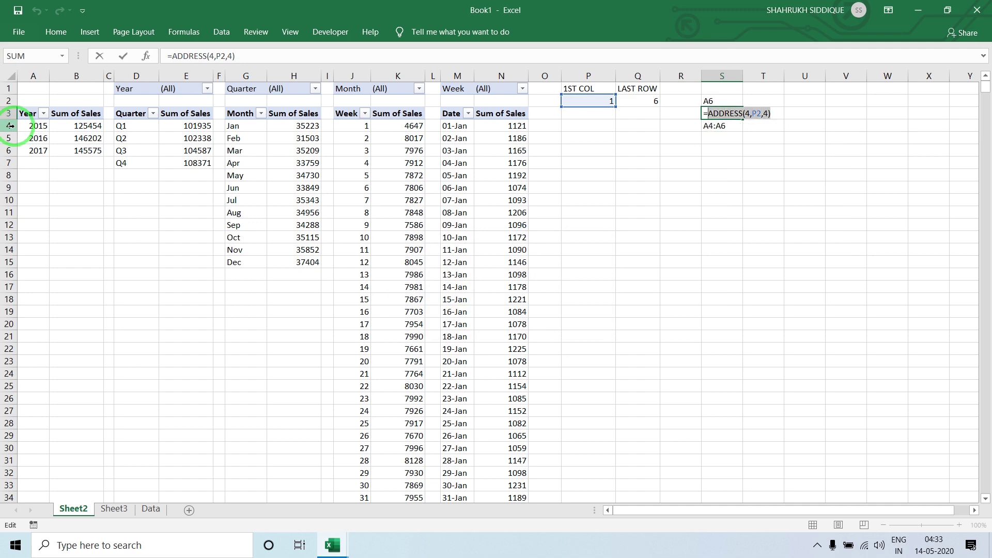
pyautogui.press('Escape')
pyautogui.press('Down')
pyautogui.press('F2')
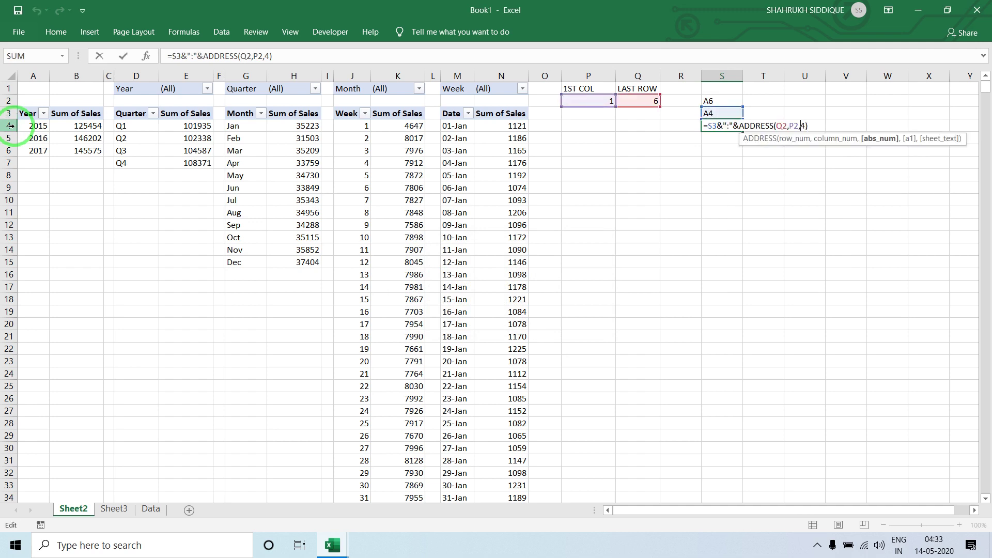
pyautogui.press('Left')
pyautogui.press('Left')
pyautogui.press('Left')
pyautogui.press('Left')
pyautogui.press('Left')
pyautogui.press('Left')
pyautogui.press('Left')
pyautogui.press('Left')
pyautogui.press('Left')
pyautogui.press('Left')
pyautogui.press('Left')
pyautogui.press('Left')
pyautogui.press('Left')
pyautogui.press('Left')
pyautogui.press('Left')
pyautogui.press('Left')
pyautogui.press('Left')
pyautogui.press('Left')
pyautogui.press('Left')
pyautogui.press('Left')
pyautogui.press('Left')
pyautogui.press('BackSpace')
pyautogui.press('BackSpace')
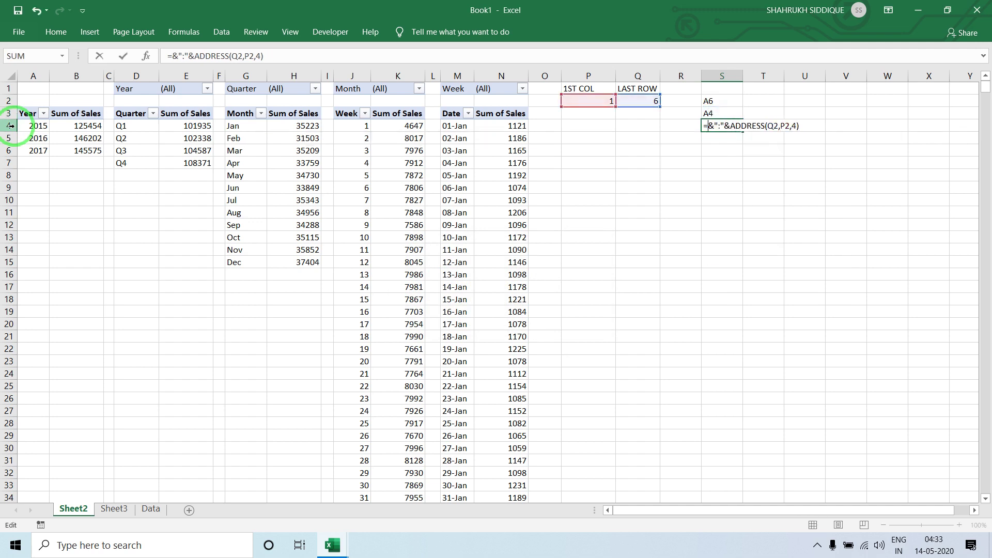
pyautogui.hotkey('ctrl', 'v')
pyautogui.press('Return')
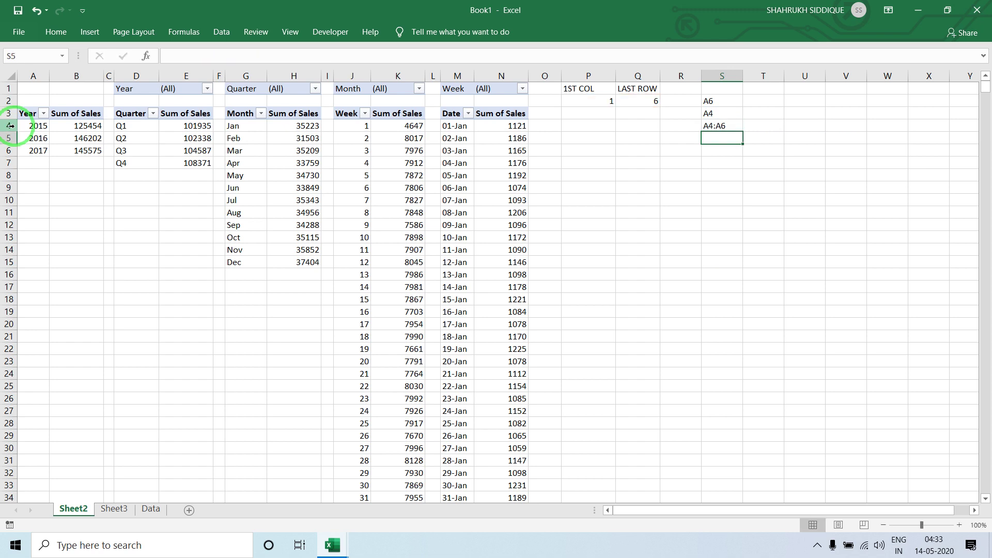
# Step: Insert "Sheet2!"& at the start of the S4 formula so the range address includes the sheet name
pyautogui.press('Up')
pyautogui.press('F2')
pyautogui.press('Left')
pyautogui.press('Left')
pyautogui.press('Left')
pyautogui.press('Left')
pyautogui.press('Left')
pyautogui.press('Left')
pyautogui.press('Left')
pyautogui.press('Left')
pyautogui.press('Left')
pyautogui.press('Left')
pyautogui.press('Left')
pyautogui.press('Left')
pyautogui.press('Left')
pyautogui.press('Left')
pyautogui.press('Left')
pyautogui.press('Left')
pyautogui.press('Left')
pyautogui.press('Left')
pyautogui.press('Left')
pyautogui.press('Left')
pyautogui.press('Left')
pyautogui.press('Left')
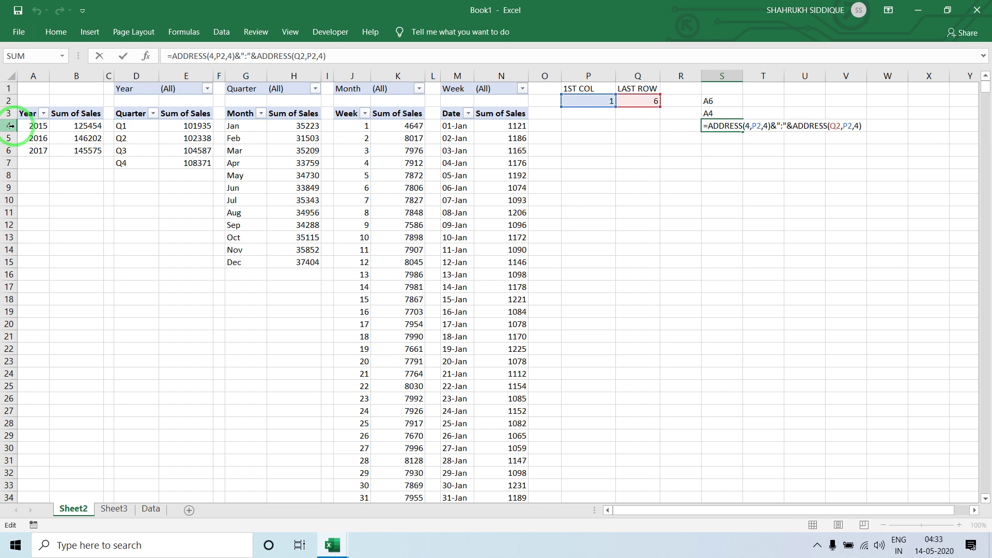
pyautogui.write('"S')
pyautogui.write('heet')
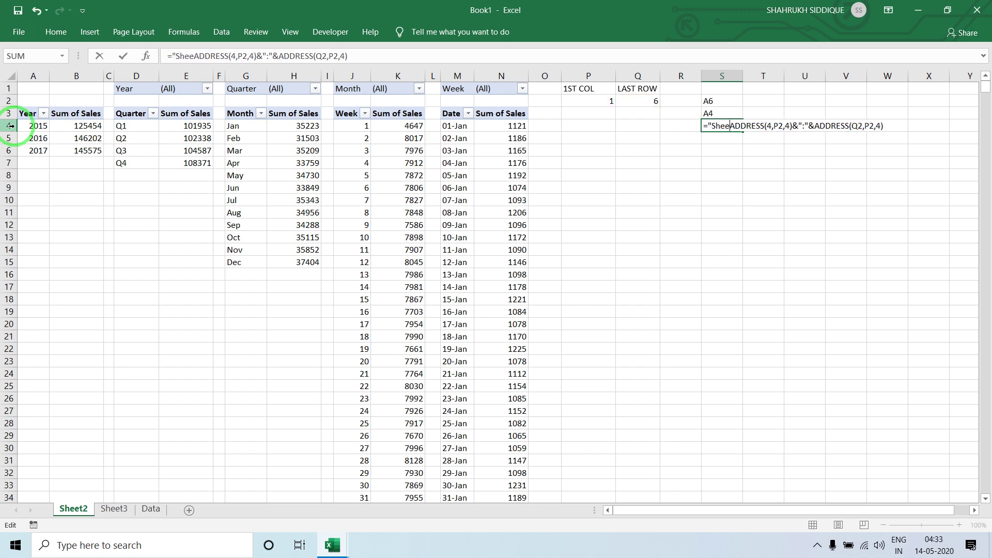
pyautogui.write('2')
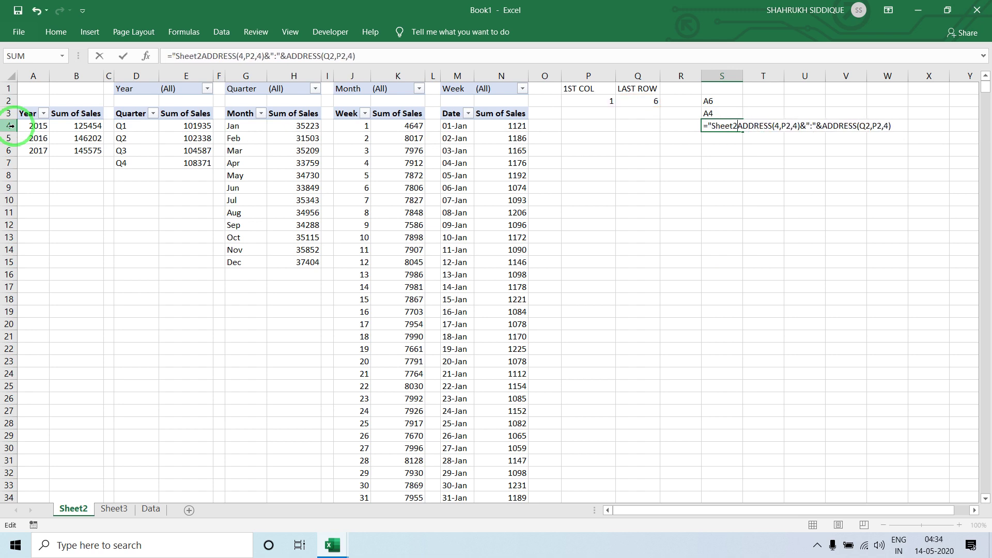
pyautogui.write('!')
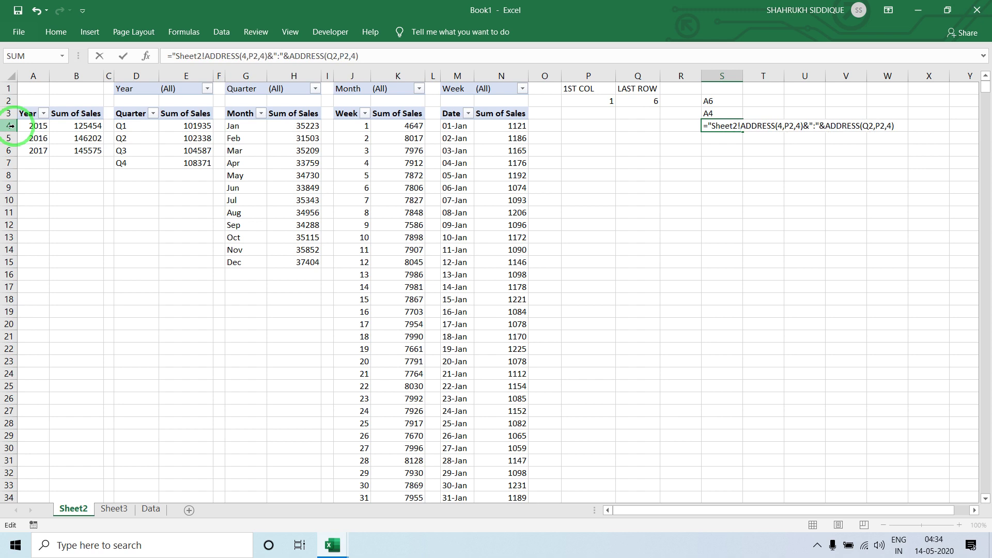
pyautogui.write('"')
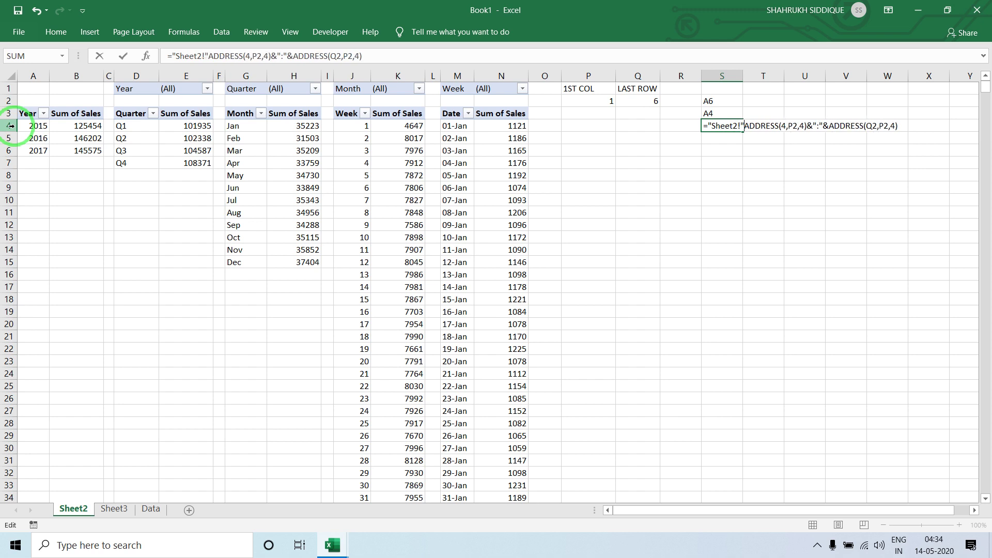
pyautogui.write('&')
pyautogui.press('Return')
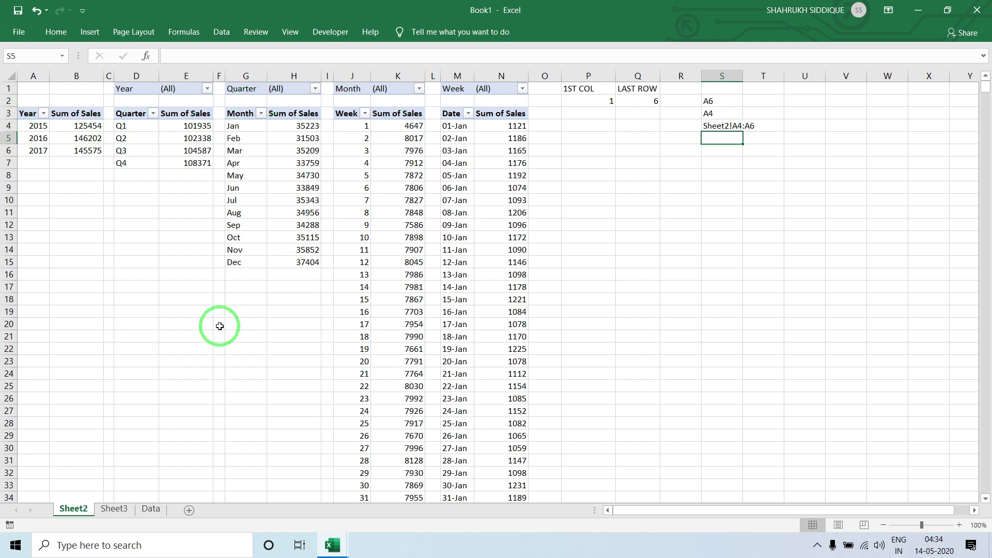
# Step: Test the range address on Sheet2 with the Month slicer on Sheet3 filtered to Jan, and clear that filter
pyautogui.click(123, 509)
pyautogui.click(79, 146)
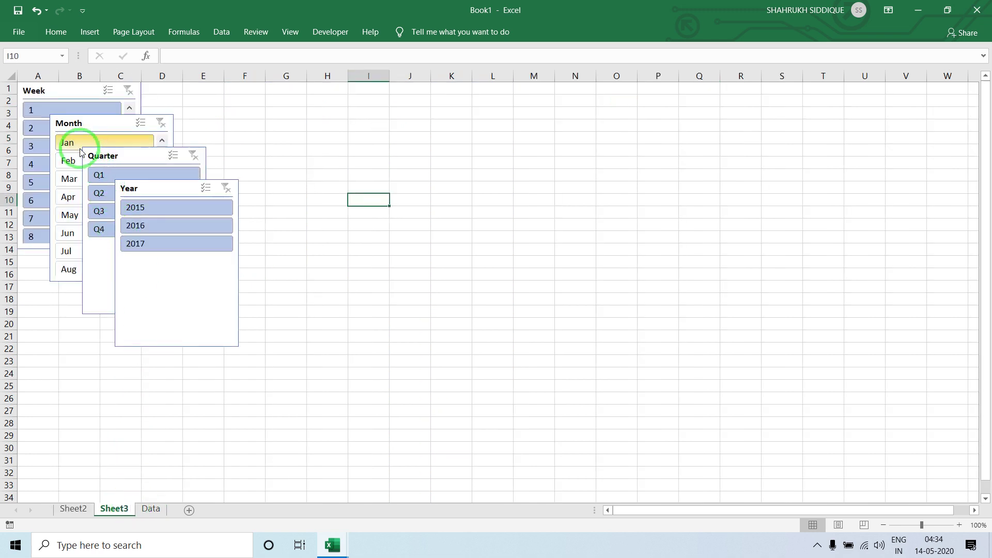
pyautogui.click(73, 509)
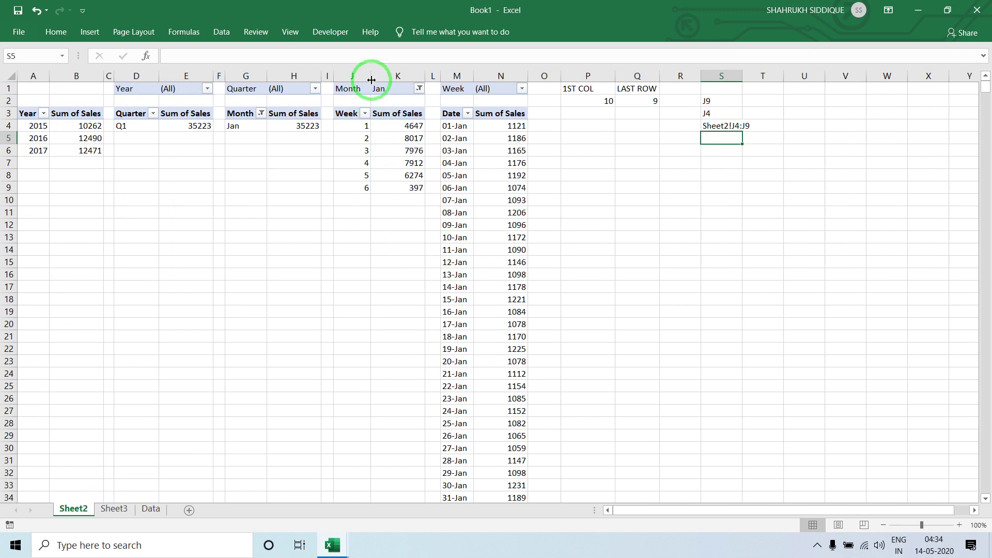
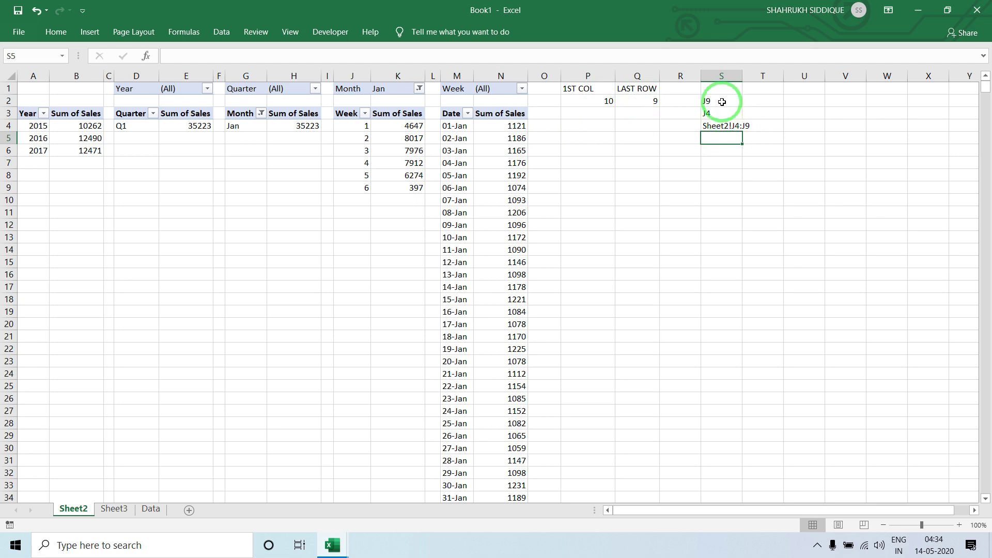
pyautogui.click(115, 510)
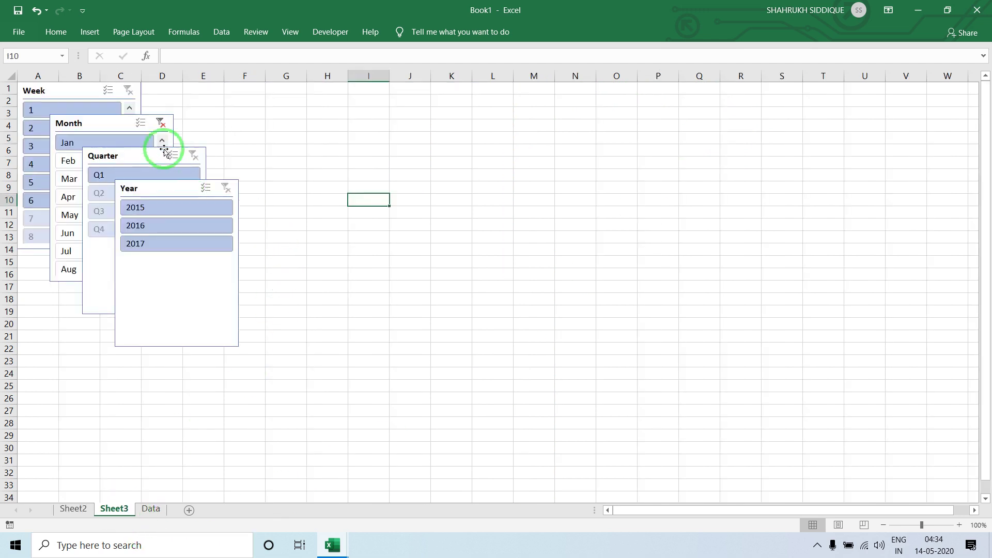
pyautogui.click(160, 123)
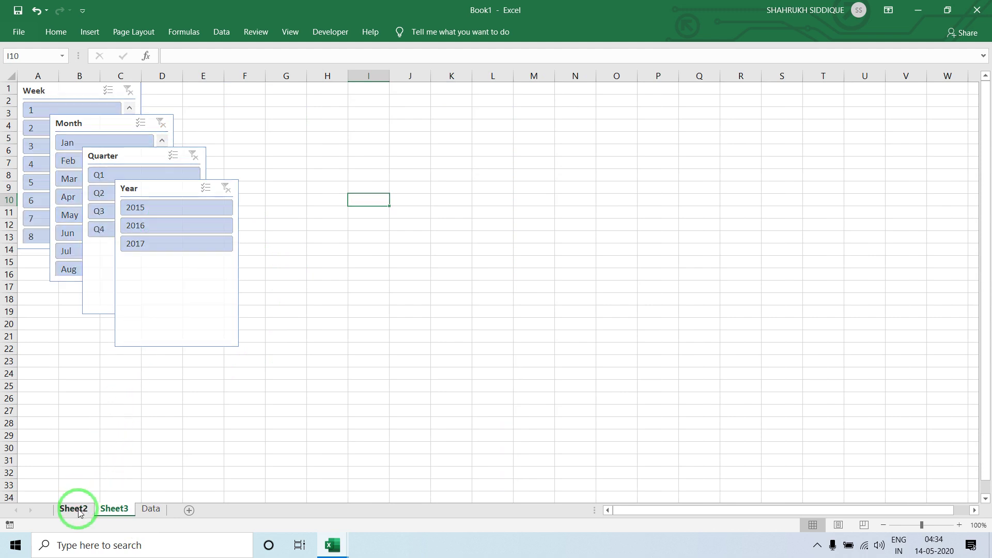
pyautogui.click(77, 510)
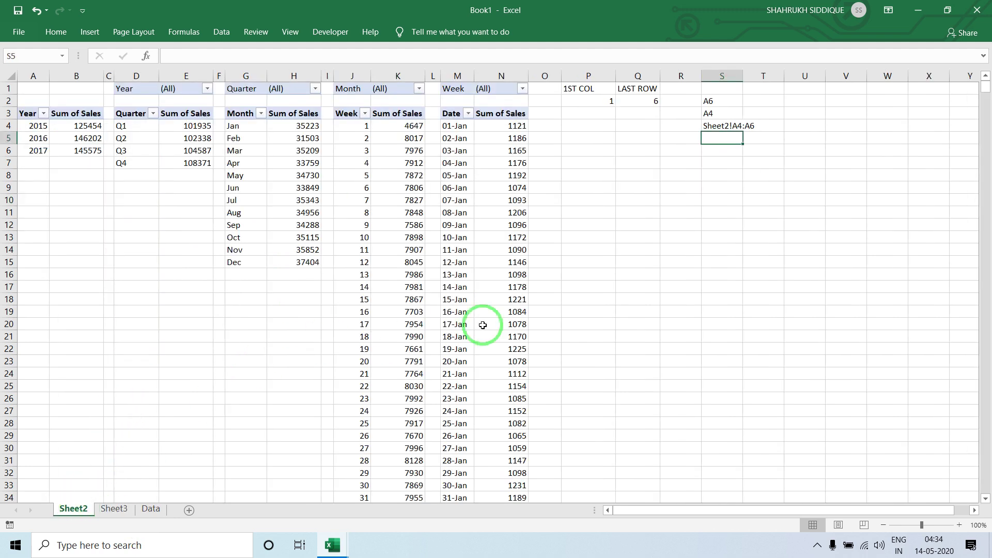
# Step: Review the address formulas in S2:S4 and start an ADDRESS formula in cell U2
pyautogui.click(728, 125)
pyautogui.moveTo(721, 100); pyautogui.dragTo(722, 111)
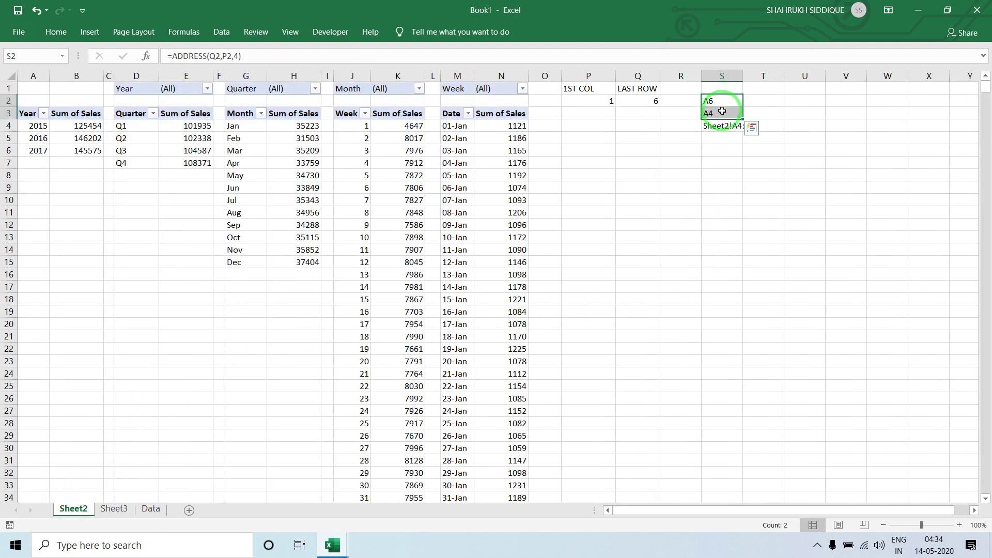
pyautogui.click(785, 102)
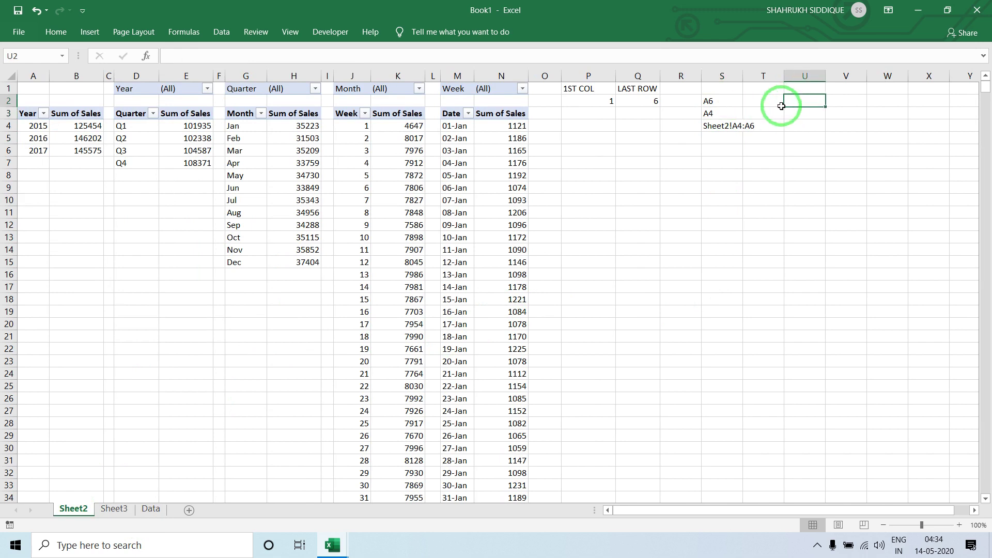
pyautogui.click(781, 104)
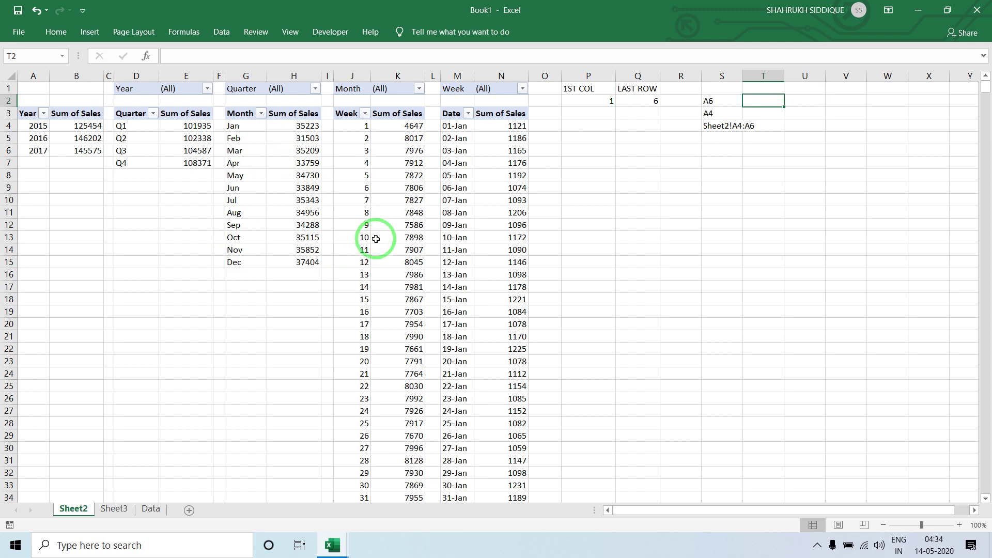
pyautogui.press('Right')
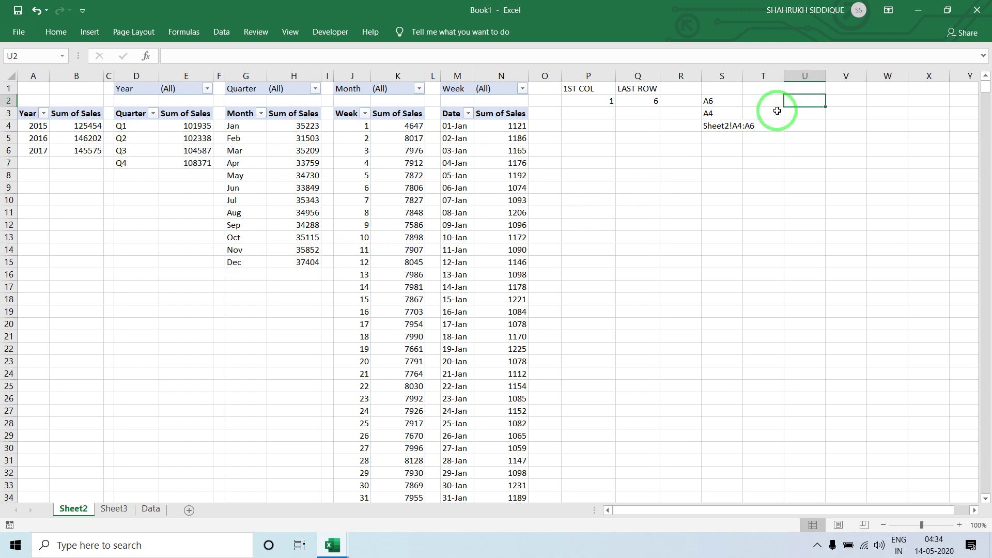
pyautogui.write('=ad')
pyautogui.press('Tab')
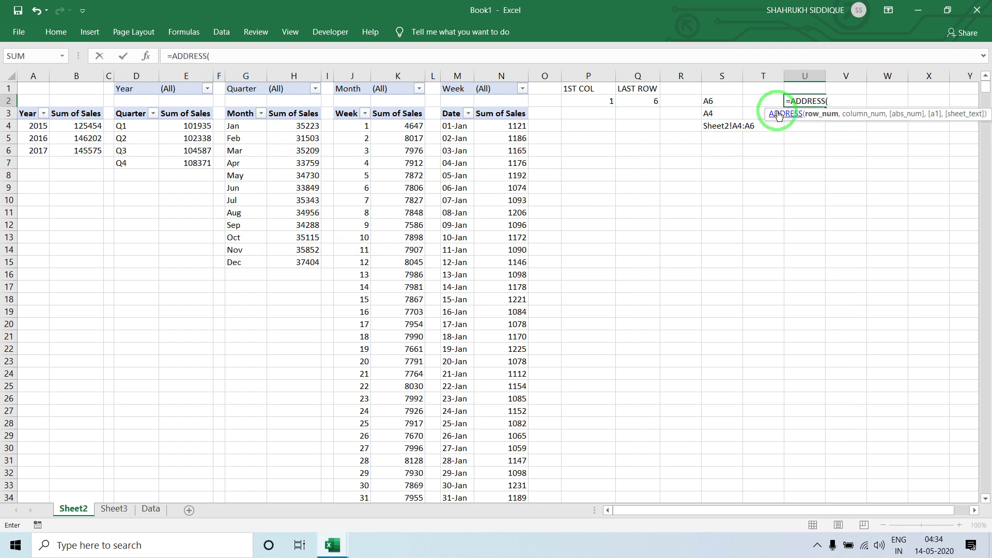
# Step: Complete the U2 formula as =ADDRESS(4,P2+1,4) to build the first cell reference of the sales range
pyautogui.write('4,')
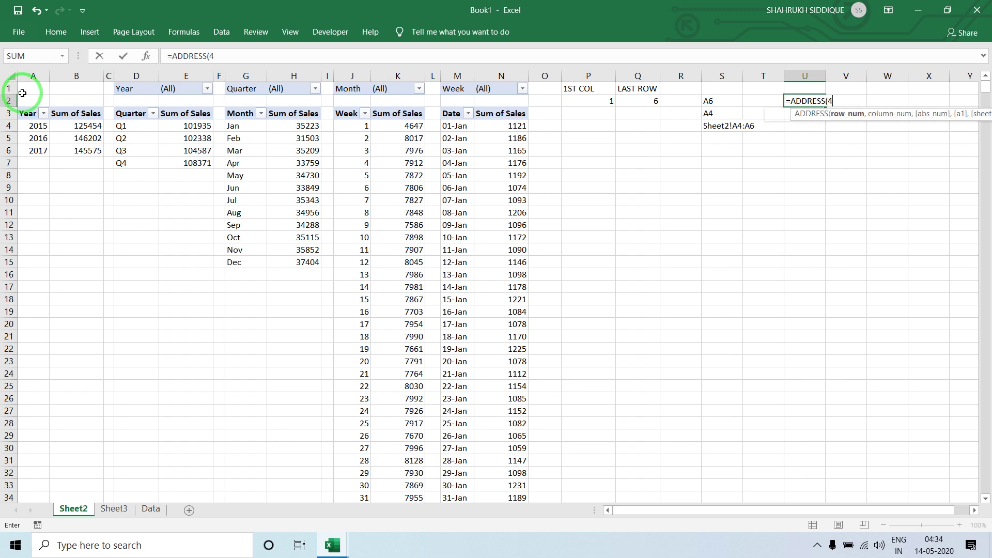
pyautogui.click(602, 98)
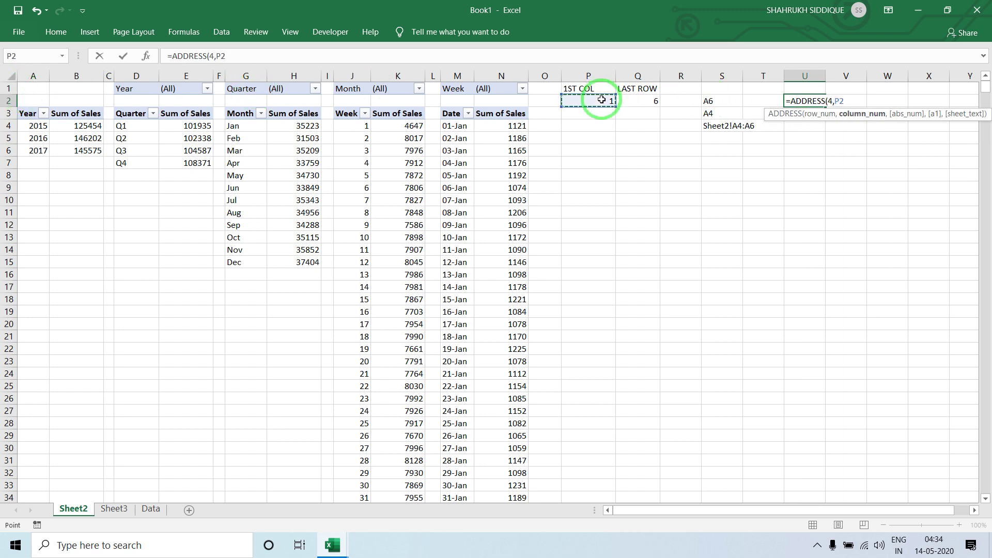
pyautogui.write('+1,4')
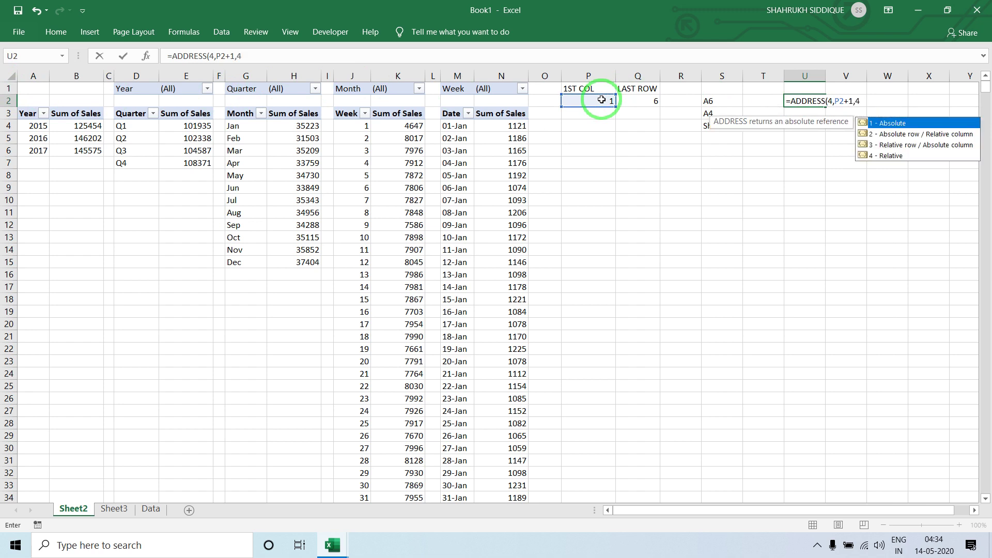
pyautogui.press('Return')
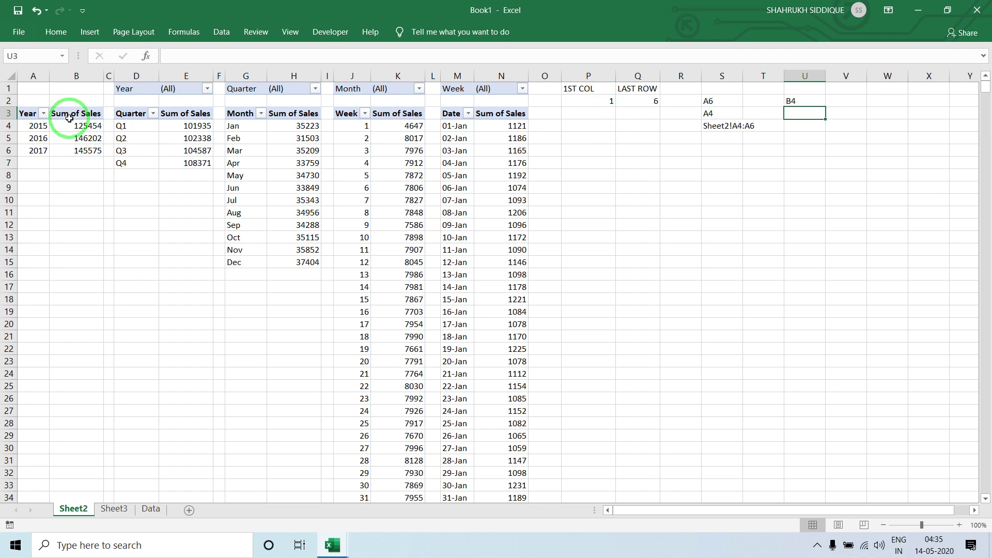
# Step: Enter =ADDRESS(Q2,P2+1,4) in U3 for the last cell reference of the sales range
pyautogui.write('=')
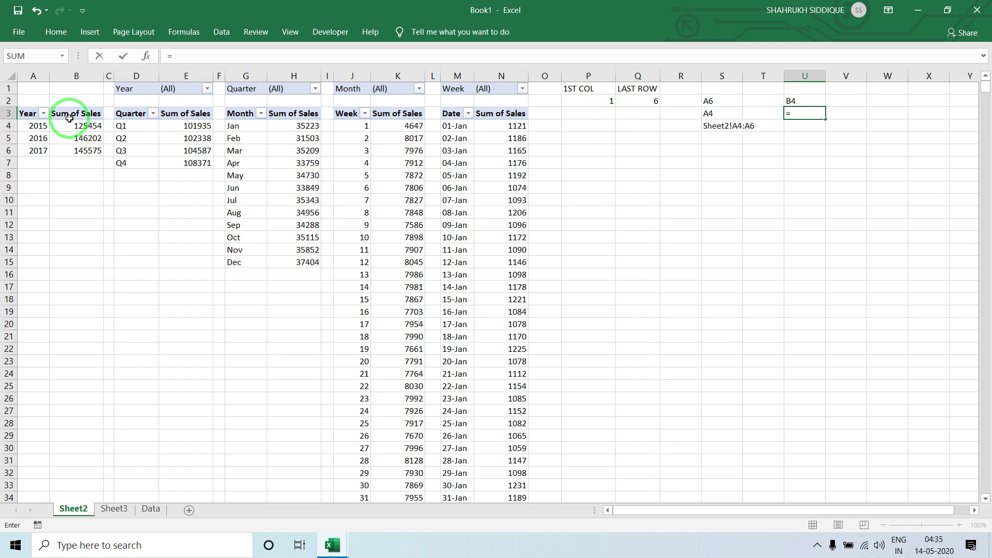
pyautogui.write('add')
pyautogui.press('Tab')
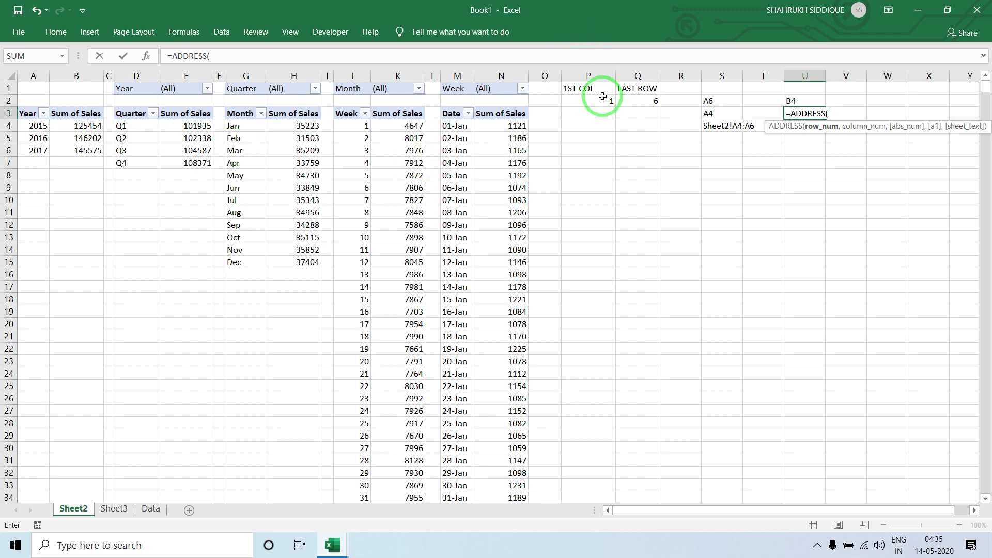
pyautogui.click(626, 100)
pyautogui.write(',')
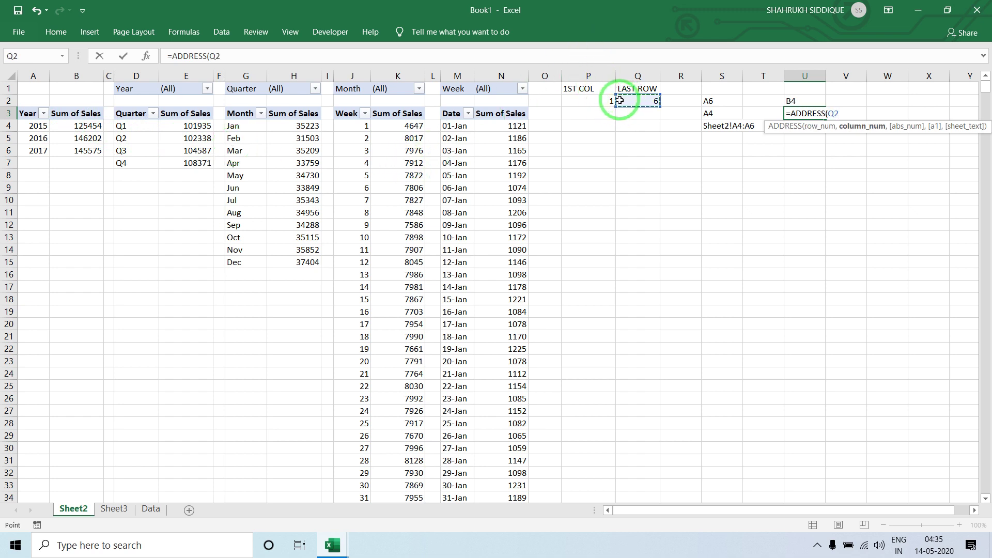
pyautogui.click(592, 104)
pyautogui.write('+1,4')
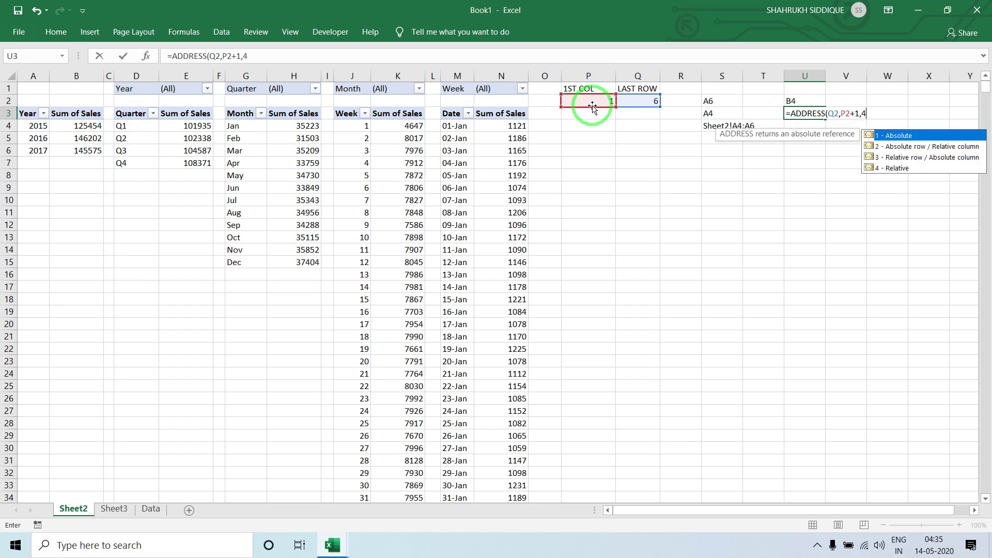
pyautogui.press('Return')
pyautogui.press('Up')
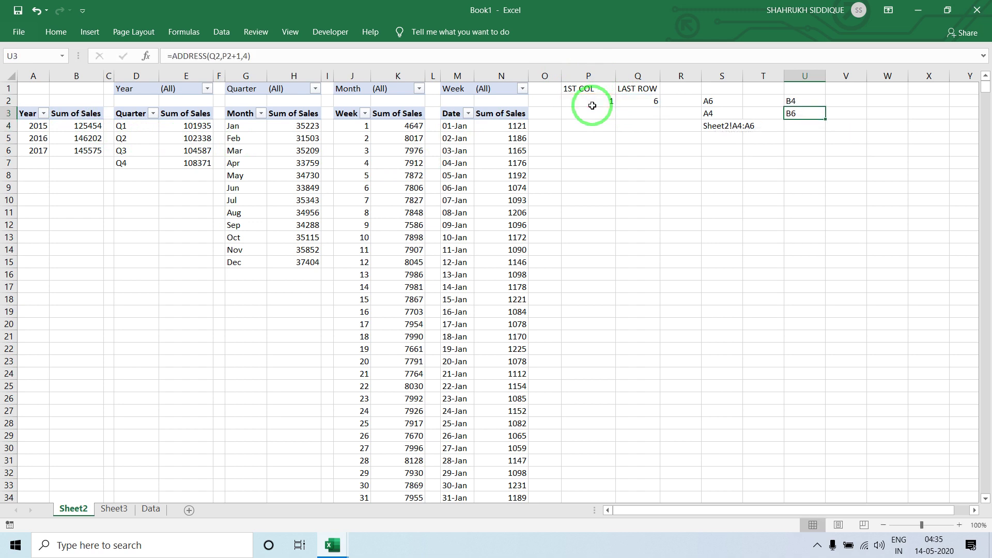
pyautogui.press('Up')
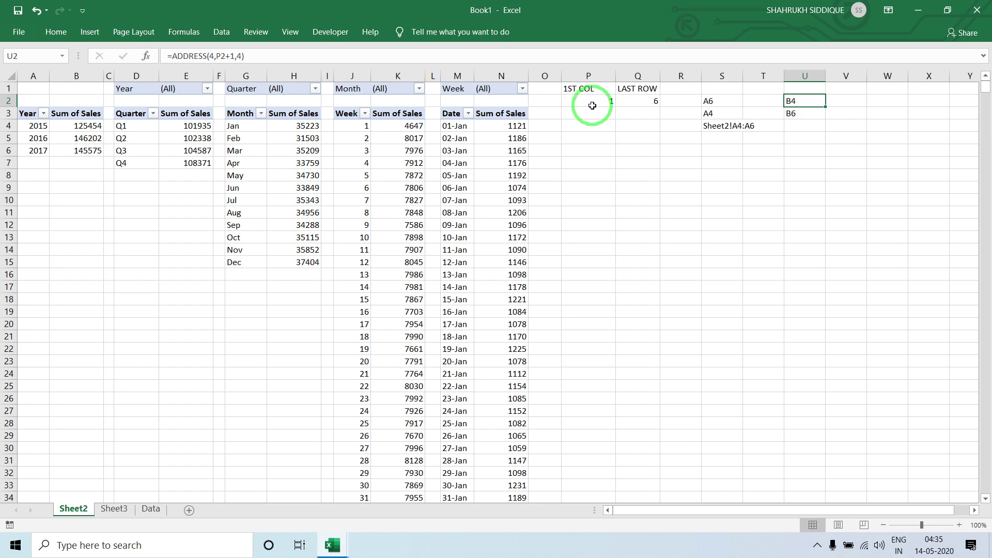
pyautogui.press('Down')
pyautogui.press('Down')
pyautogui.press('Up')
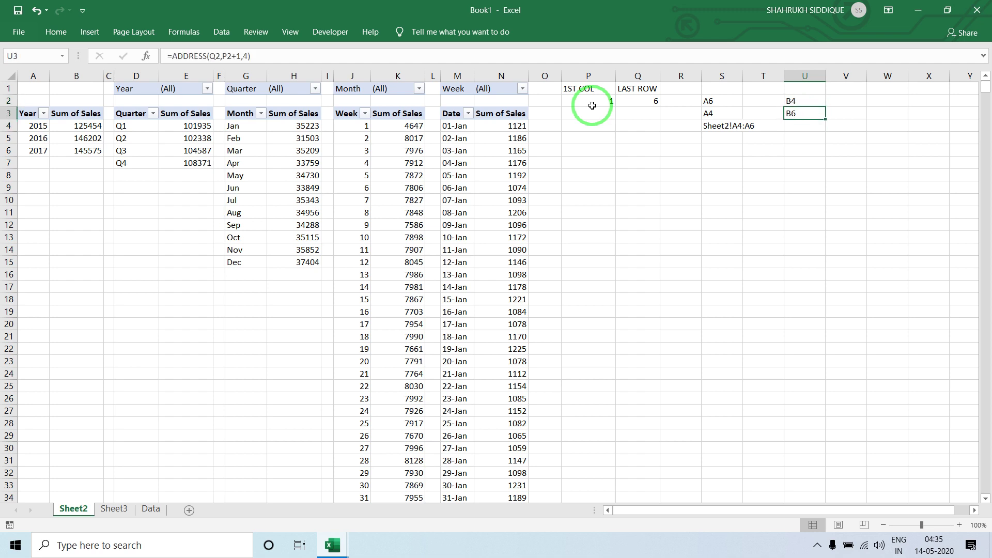
pyautogui.press('Up')
pyautogui.press('Down')
pyautogui.press('Down')
# Step: Enter ="Sheet2!"&U2&":"&U3 in U4 to join the two references into a full range address
pyautogui.write('=sh')
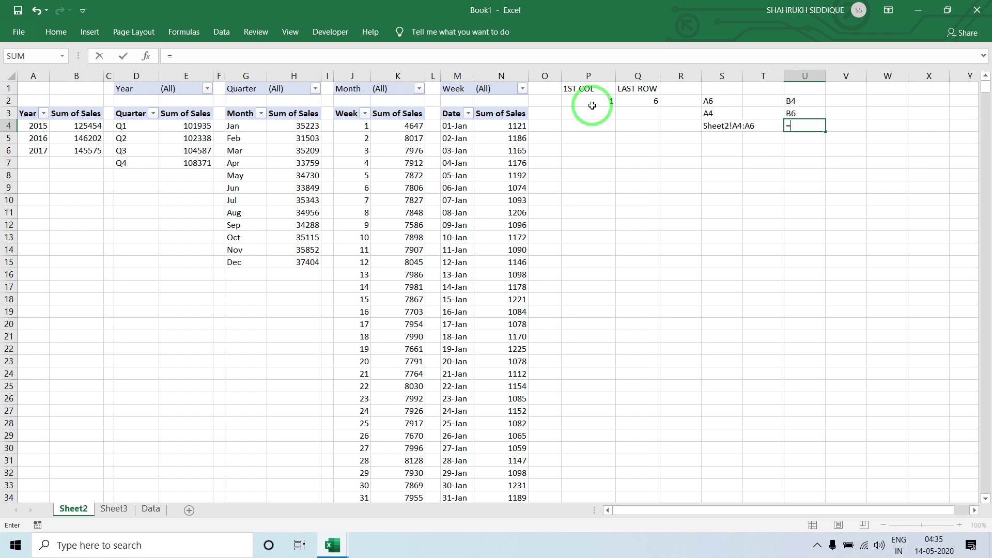
pyautogui.press('BackSpace')
pyautogui.press('BackSpace')
pyautogui.write('"Sheet2!"&')
pyautogui.press('Up')
pyautogui.press('Up')
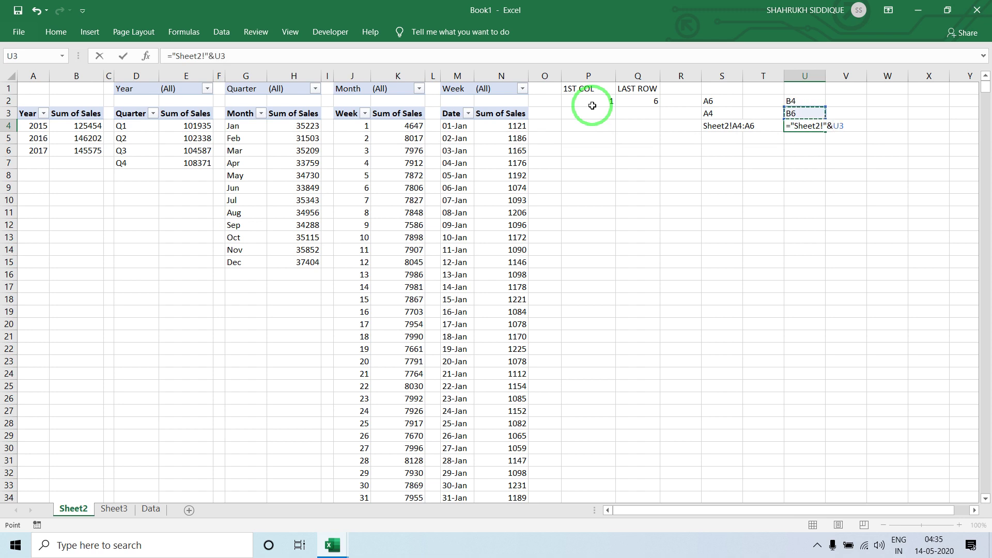
pyautogui.write('&"')
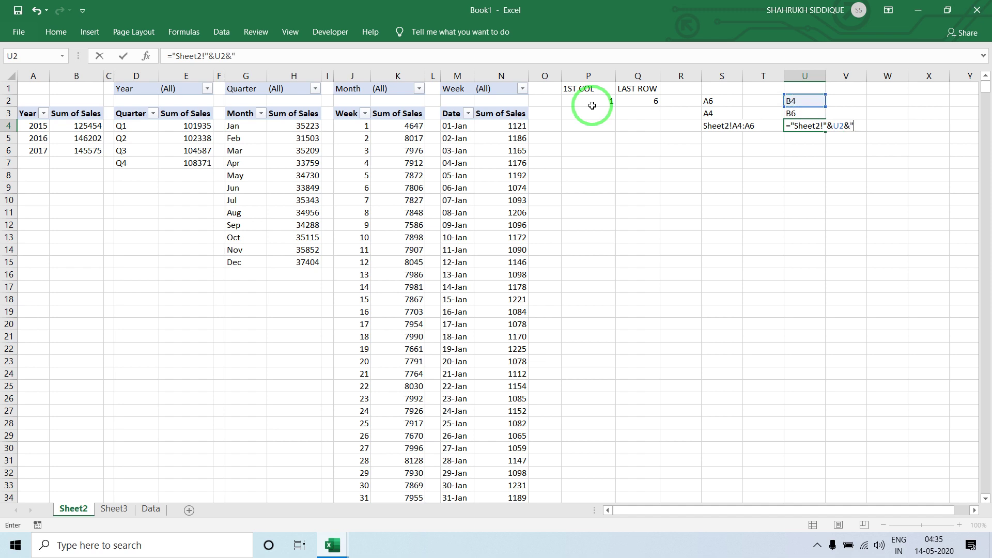
pyautogui.write(':"&')
pyautogui.press('Up')
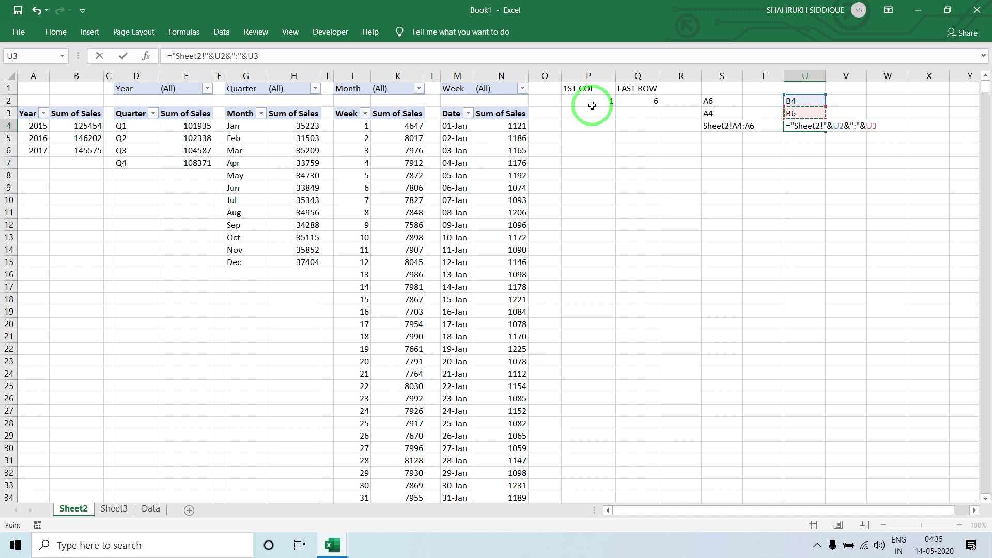
pyautogui.press('Return')
# Step: Replace the U2 reference in the U4 formula with U2's own expression, ADDRESS(4,P2+1,4)
pyautogui.press('Up')
pyautogui.press('Up')
pyautogui.press('Up')
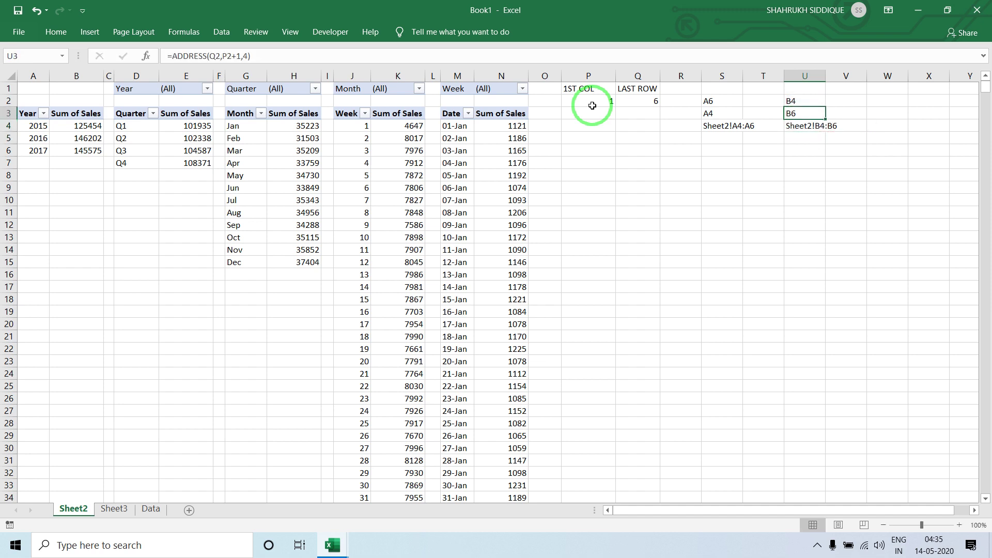
pyautogui.press('F2')
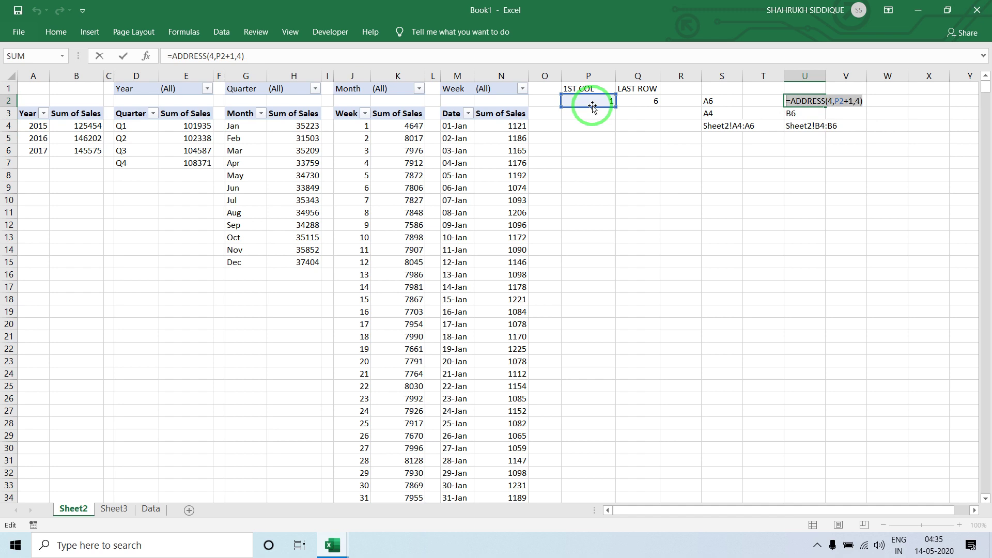
pyautogui.press('Escape')
pyautogui.press('F2')
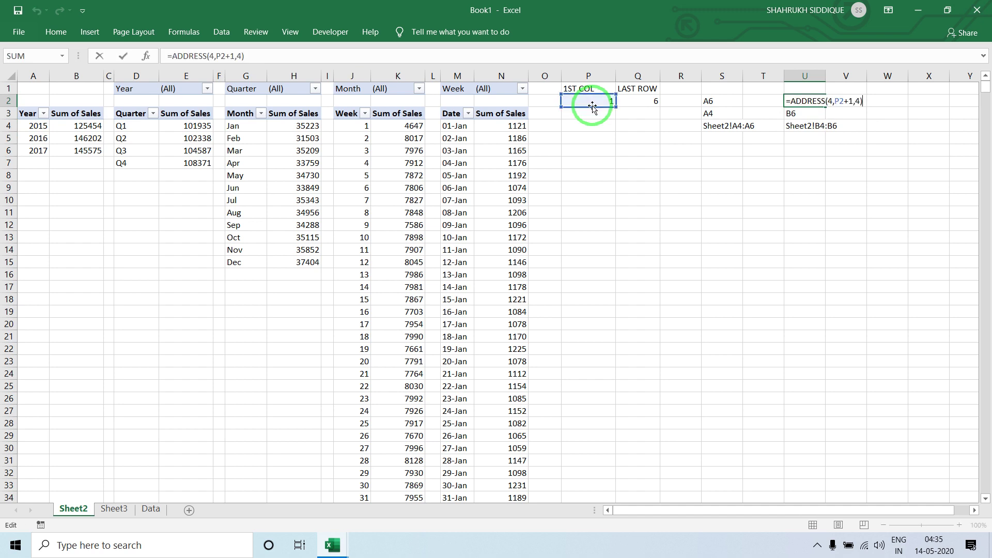
pyautogui.hotkey('shift', 'Right')
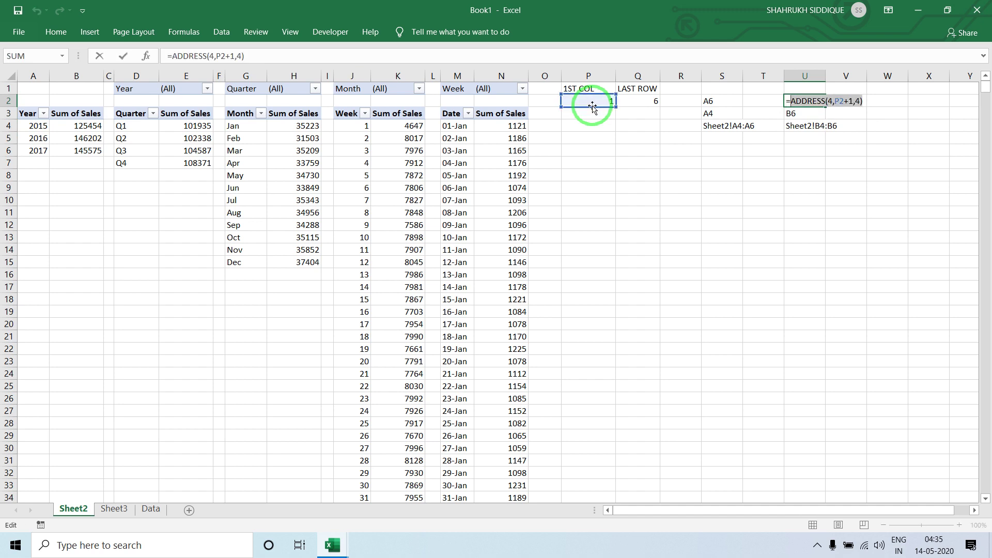
pyautogui.press('Return')
pyautogui.press('Down')
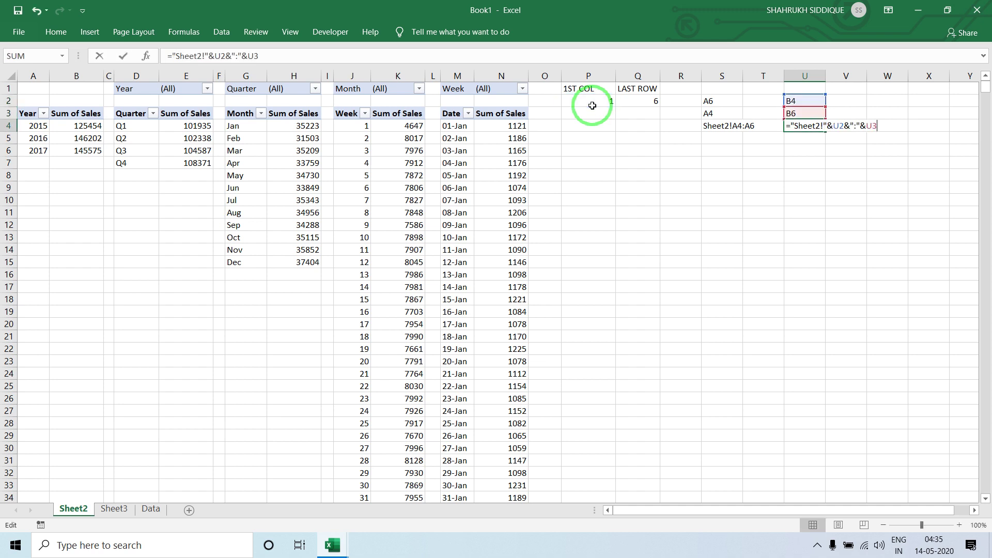
pyautogui.press('F2')
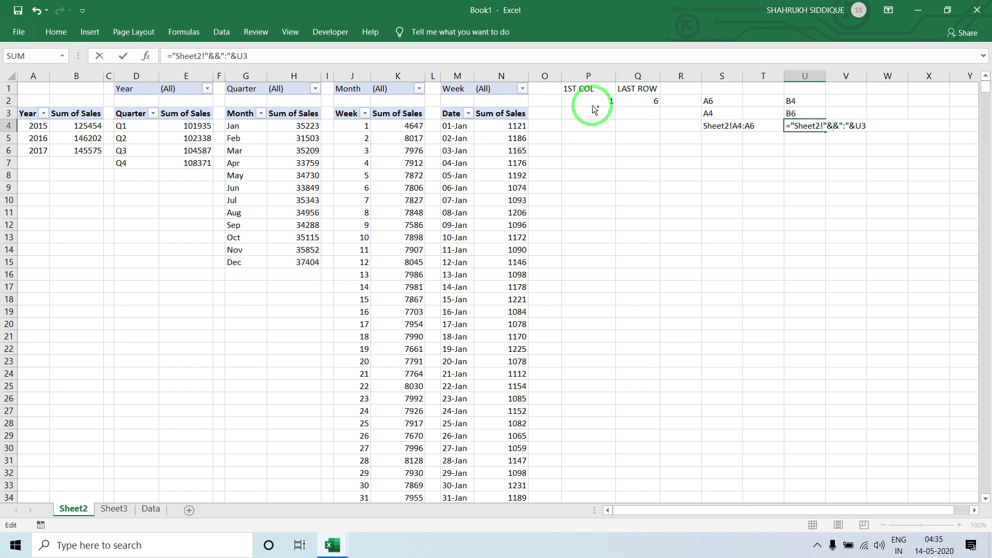
pyautogui.hotkey('ctrl', 'v')
pyautogui.press('Return')
# Step: Replace the U3 reference in the U4 formula with U3's own expression, ADDRESS(Q2,P2+1,4)
pyautogui.press('Up')
pyautogui.press('Up')
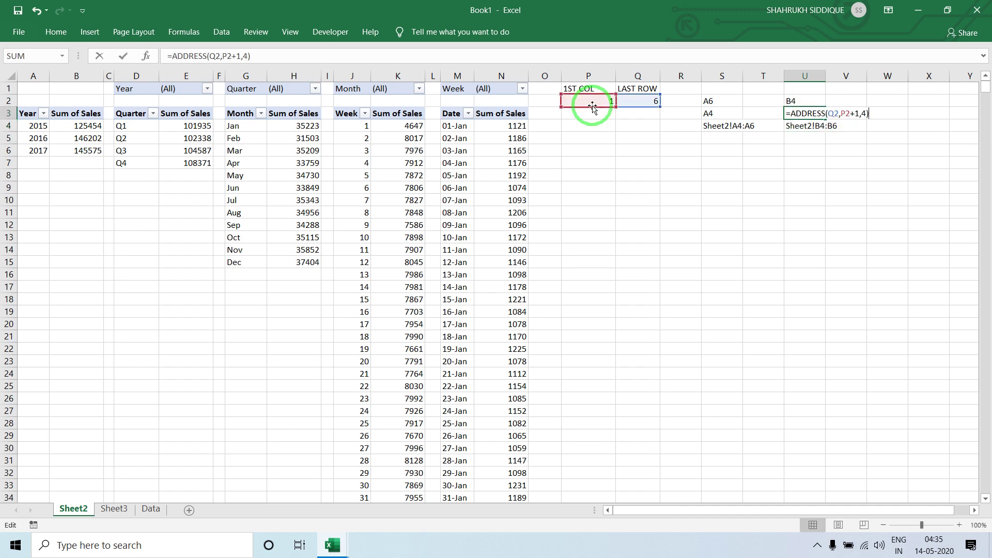
pyautogui.press('F2')
pyautogui.hotkey('shift', 'Home')
pyautogui.hotkey('shift', 'Return')
pyautogui.hotkey('shift', 'Right')
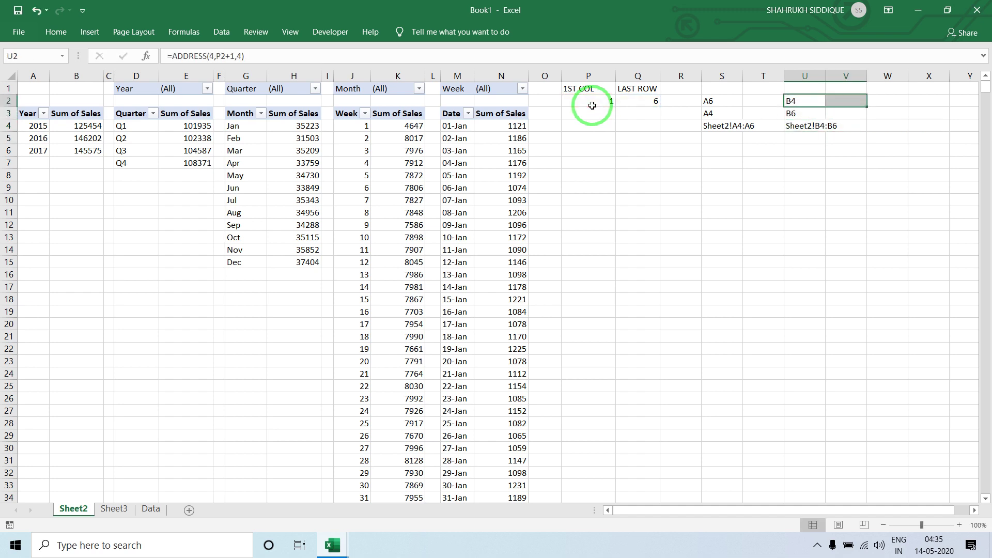
pyautogui.press('Down')
pyautogui.press('F2')
pyautogui.hotkey('shift', 'Home')
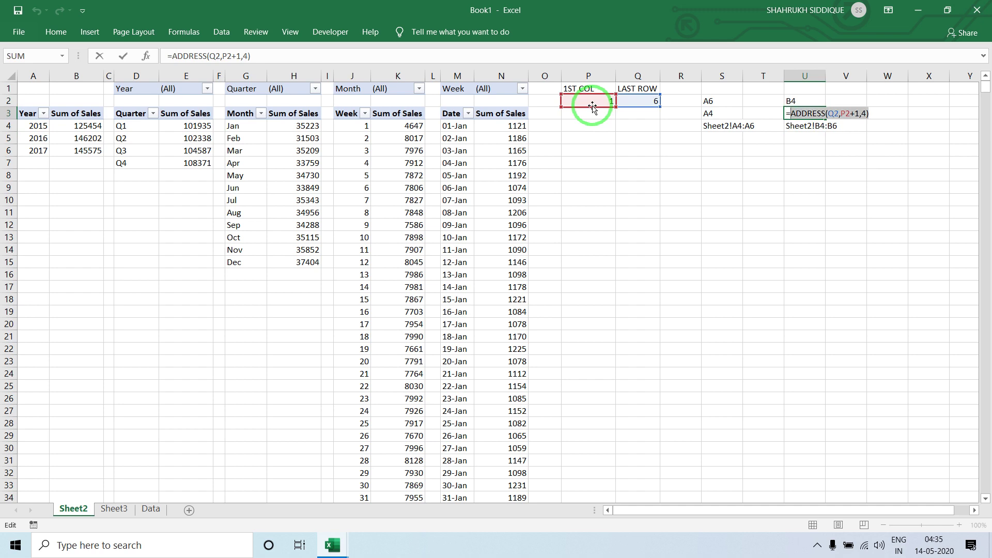
pyautogui.press('Return')
pyautogui.press('F2')
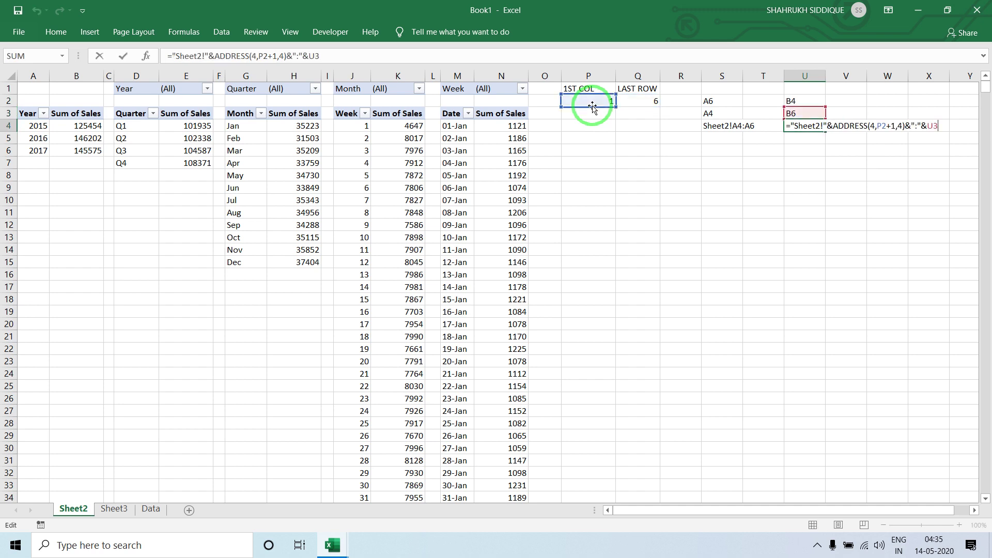
pyautogui.press('BackSpace')
pyautogui.press('BackSpace')
pyautogui.hotkey('ctrl', 'v')
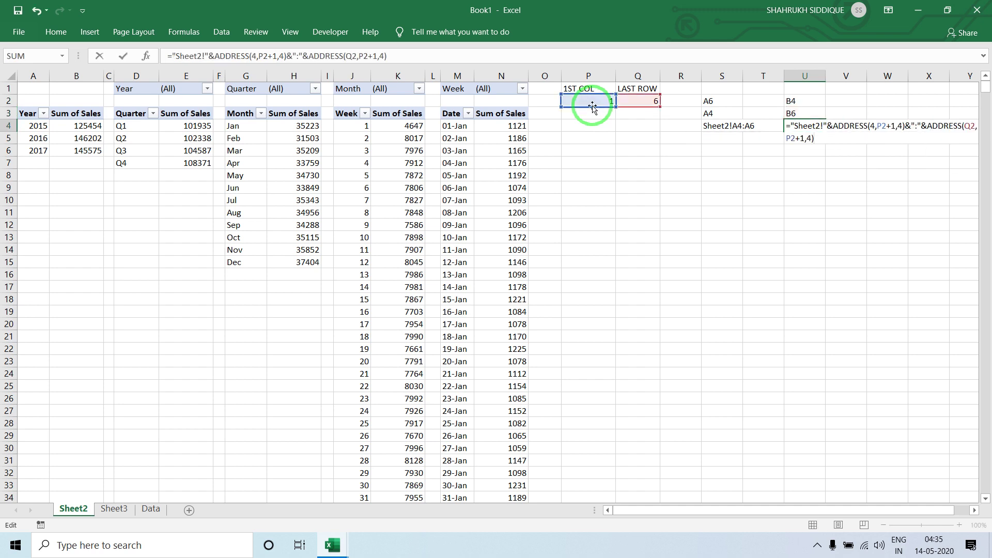
pyautogui.press('Return')
# Step: Clear the helper ADDRESS formulas from cells U2, U3, S2 and S3
pyautogui.press('Up')
pyautogui.press('Up')
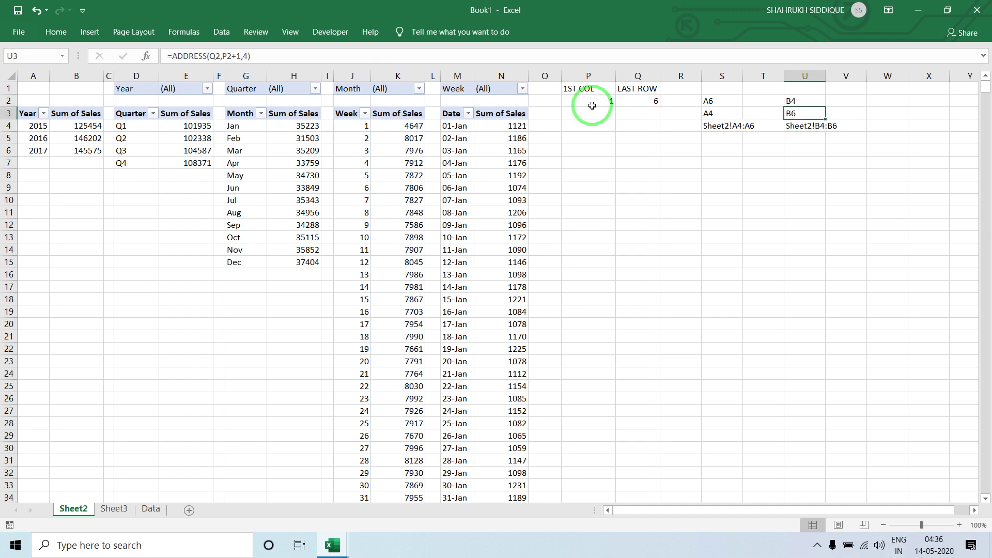
pyautogui.press('Up')
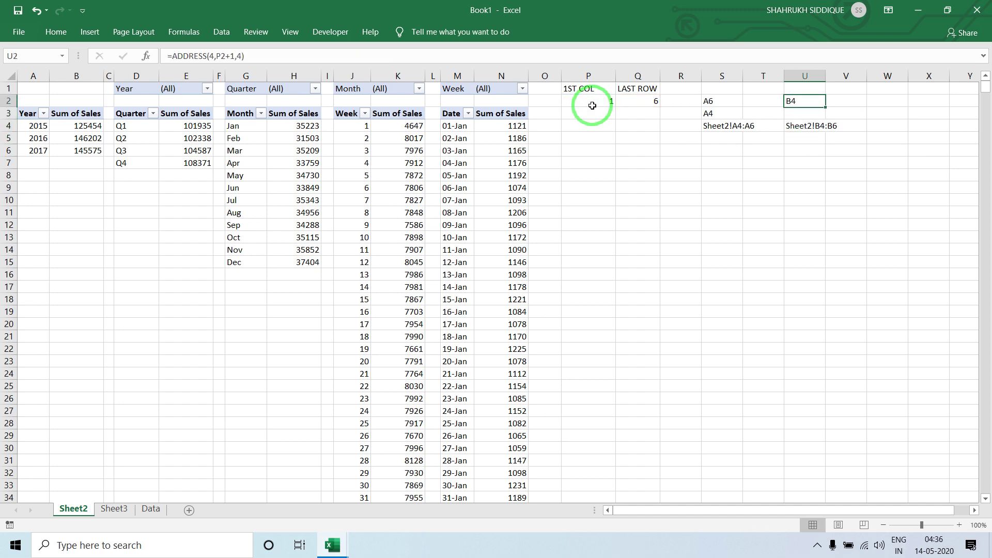
pyautogui.press('Left')
pyautogui.press('Left')
pyautogui.press('Delete')
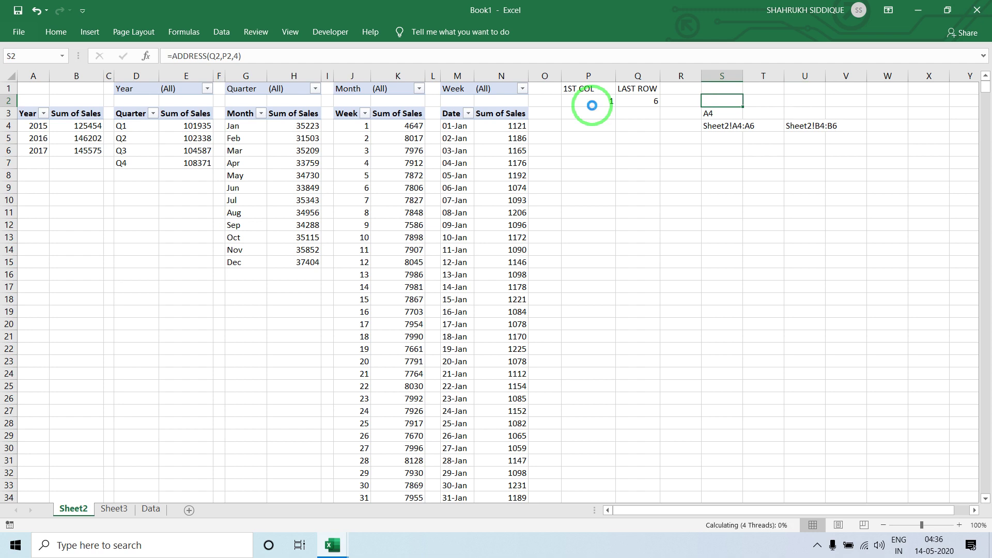
pyautogui.press('Down')
pyautogui.press('Delete')
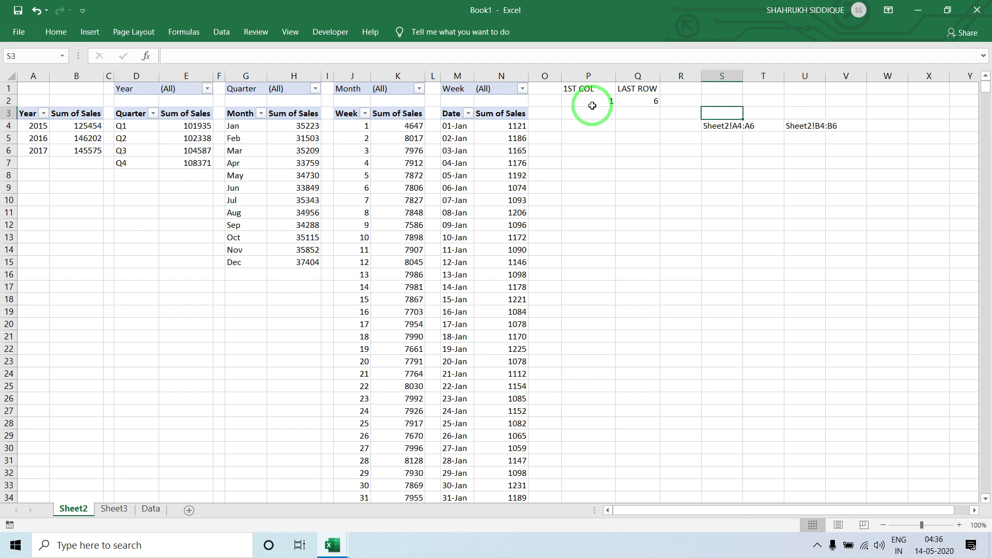
# Step: Move the combined range address formula from S4 up to S2
pyautogui.press('Down')
pyautogui.hotkey('ctrl', 'x')
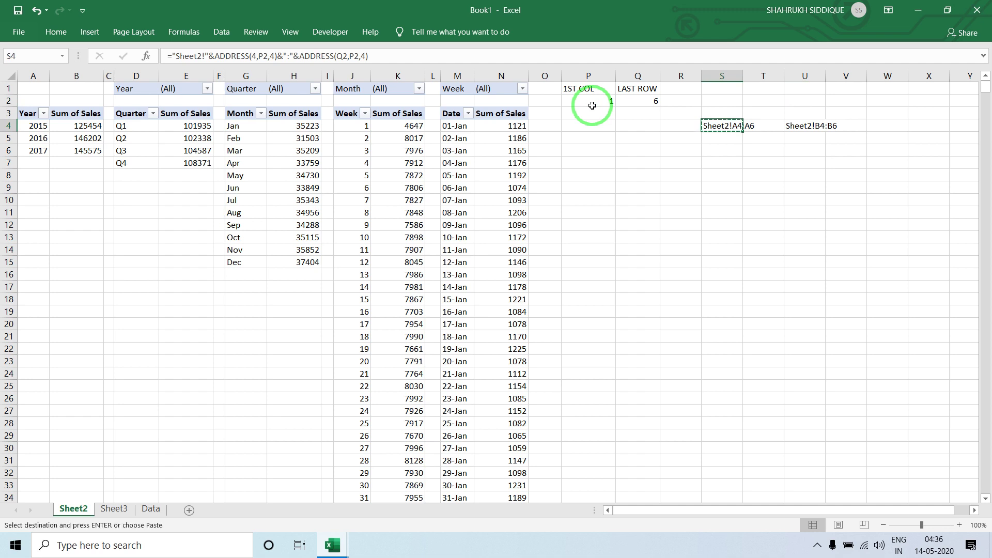
pyautogui.press('Up')
pyautogui.press('Up')
pyautogui.hotkey('ctrl', 'v')
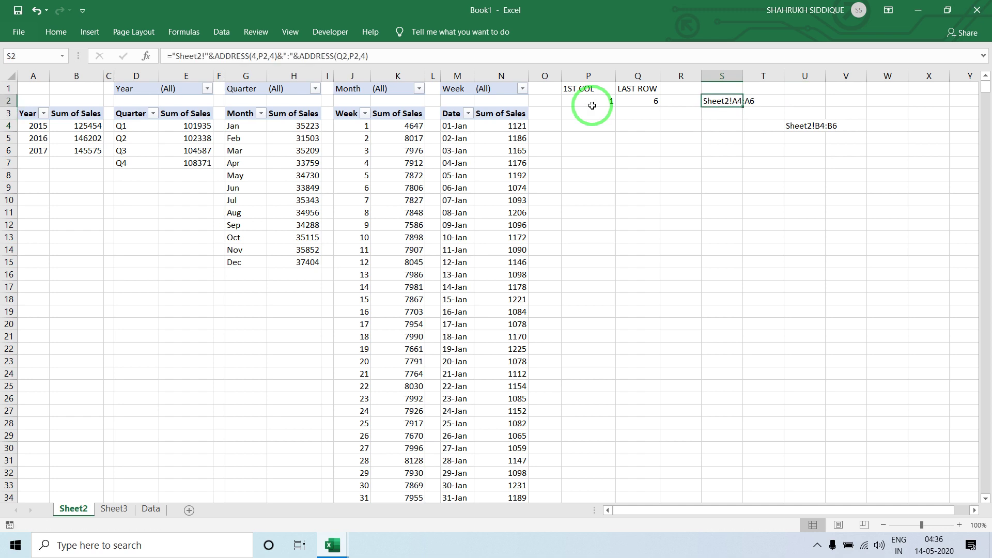
# Step: Move the combined range address formula from U4 up to U2, and select S2
pyautogui.press('Right')
pyautogui.press('Right')
pyautogui.press('Down')
pyautogui.press('Down')
pyautogui.hotkey('ctrl', 'x')
pyautogui.press('Up')
pyautogui.press('Up')
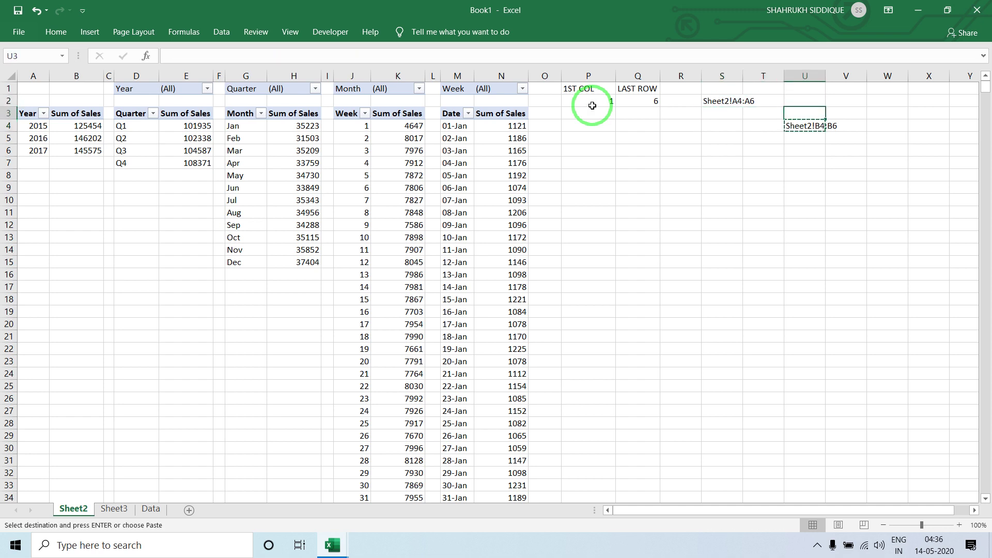
pyautogui.hotkey('ctrl', 'v')
pyautogui.press('Left')
pyautogui.press('Left')
pyautogui.press('Up')
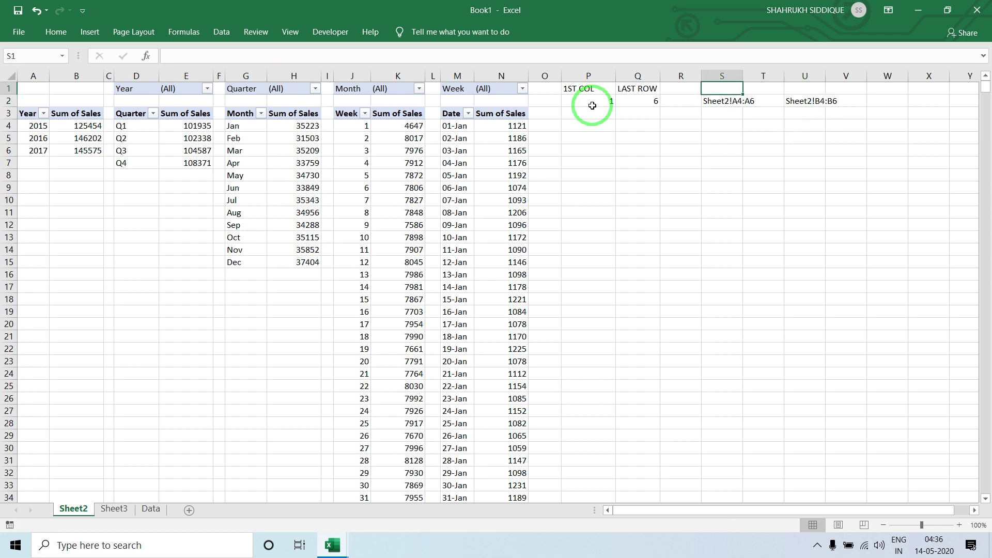
pyautogui.press('Down')
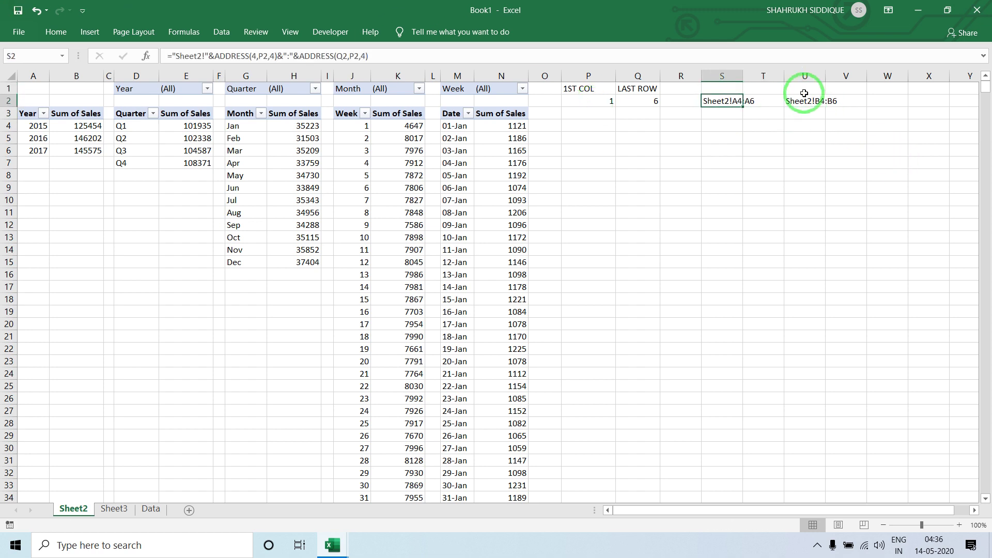
# Step: Autofit column S and enter the headings XVALUE in S1 and YVALUE in U1
pyautogui.doubleClick(743, 76)
pyautogui.click(739, 89)
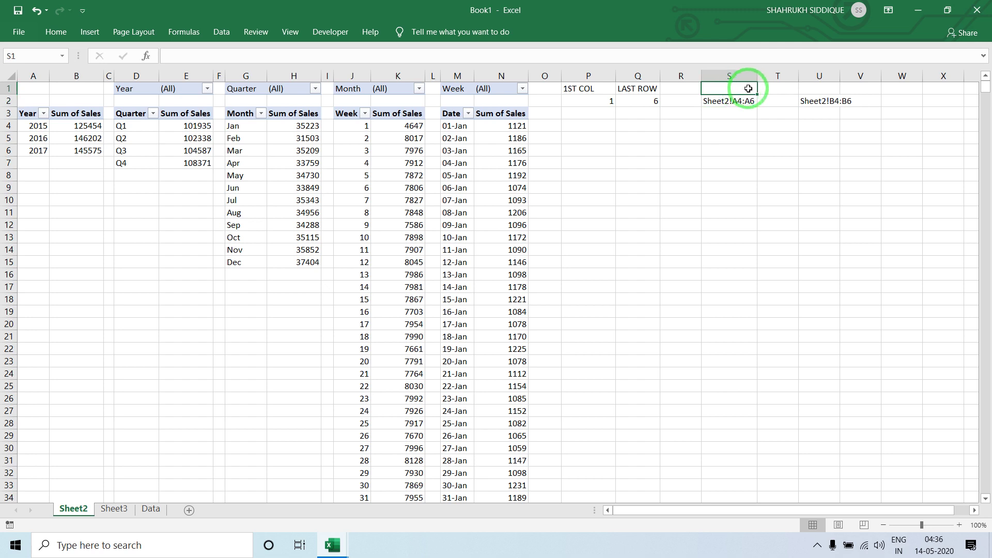
pyautogui.write('XVALUE')
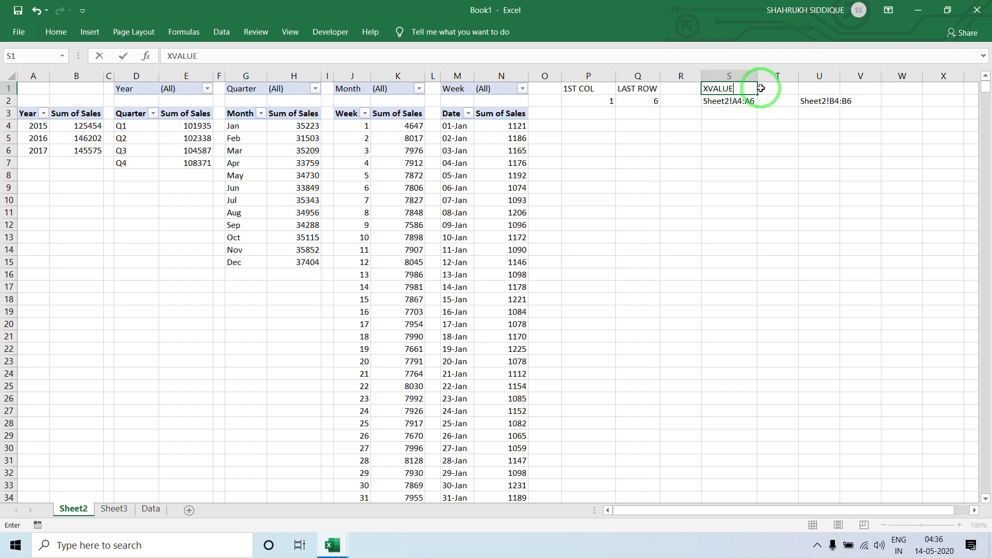
pyautogui.press('Tab')
pyautogui.press('Tab')
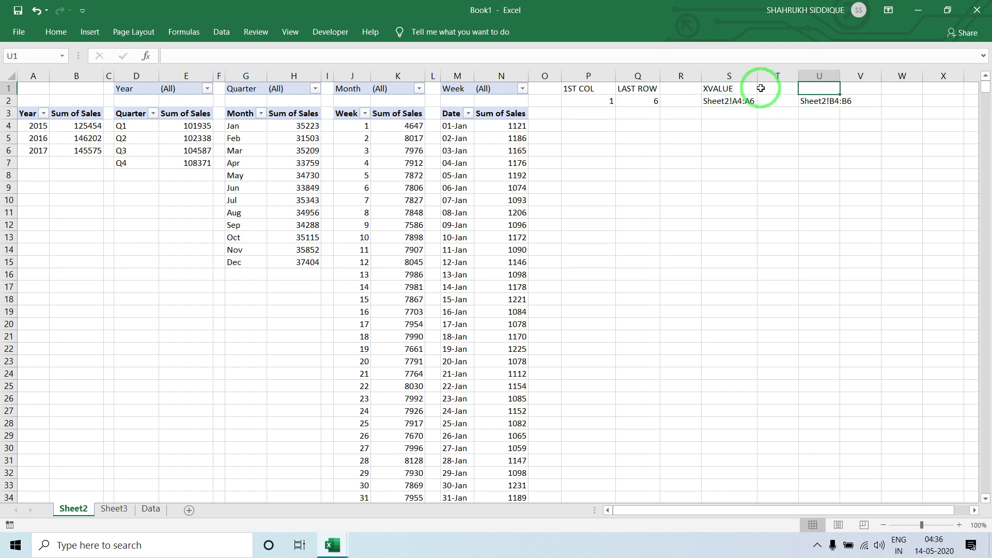
pyautogui.write('V')
pyautogui.press('Escape')
pyautogui.write('YVALUE')
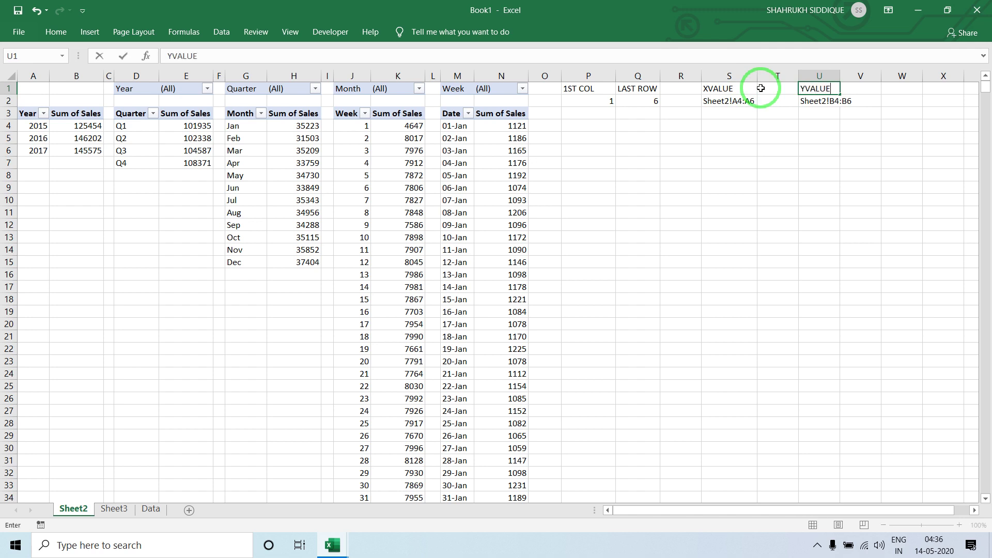
pyautogui.press('Return')
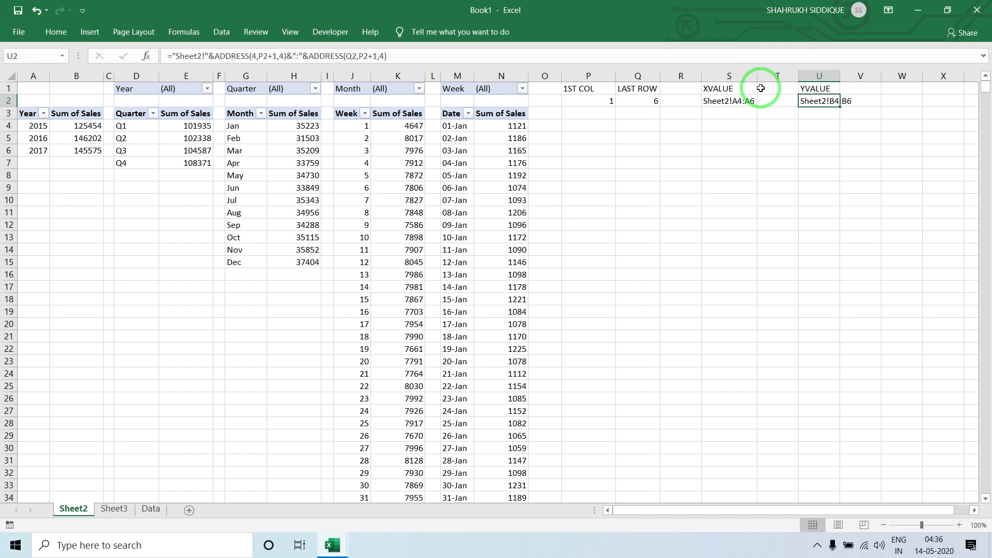
# Step: Enter =ADDRESS(3,P2+1,4) in cell W2 to build a relative reference to a pivot header cell
pyautogui.press('Right')
pyautogui.press('Right')
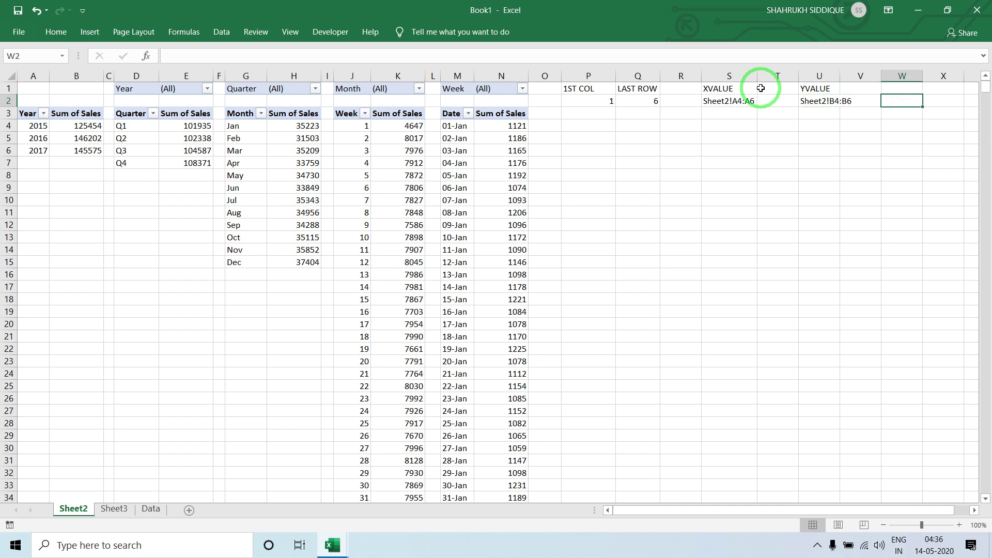
pyautogui.write('=ADD')
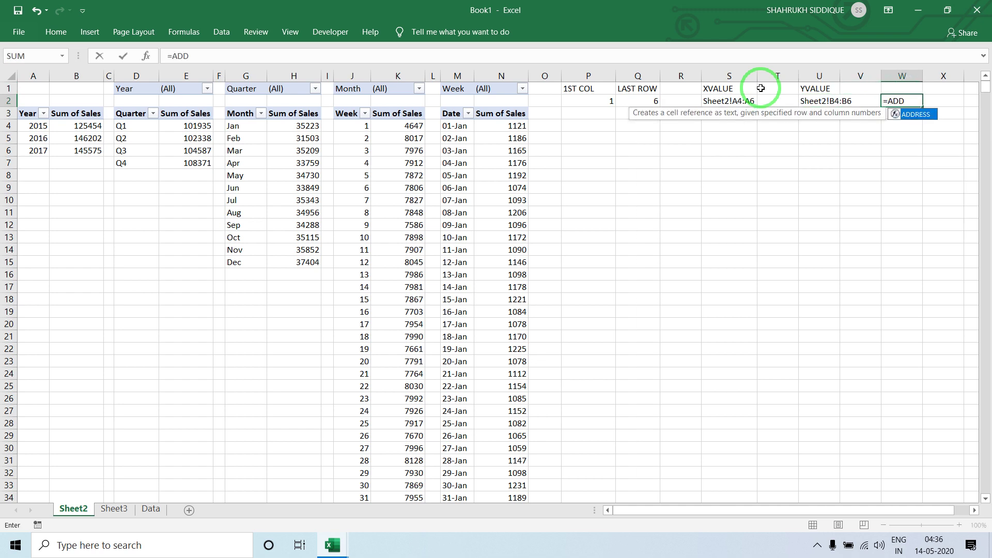
pyautogui.press('Tab')
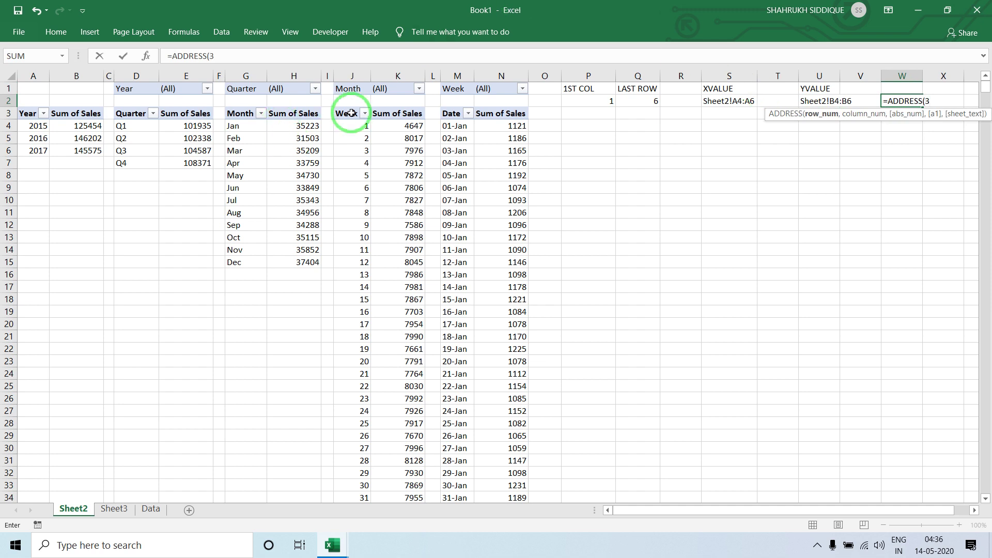
pyautogui.write('3,')
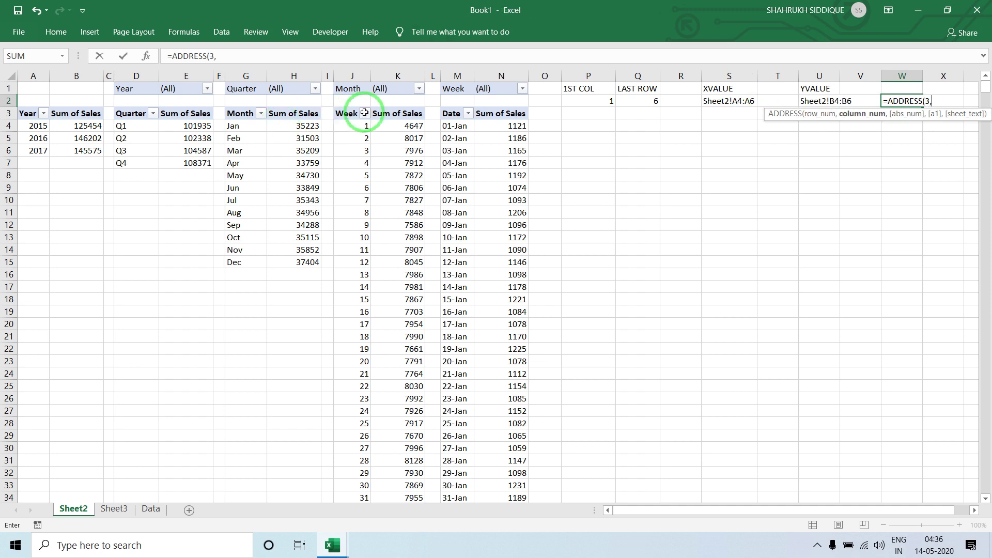
pyautogui.click(640, 100)
pyautogui.click(605, 101)
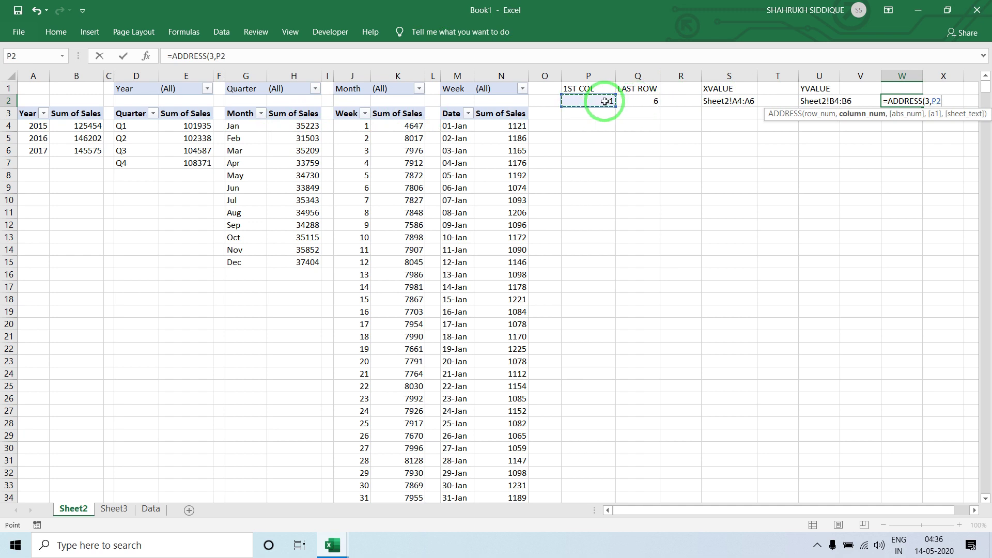
pyautogui.write('+1,4')
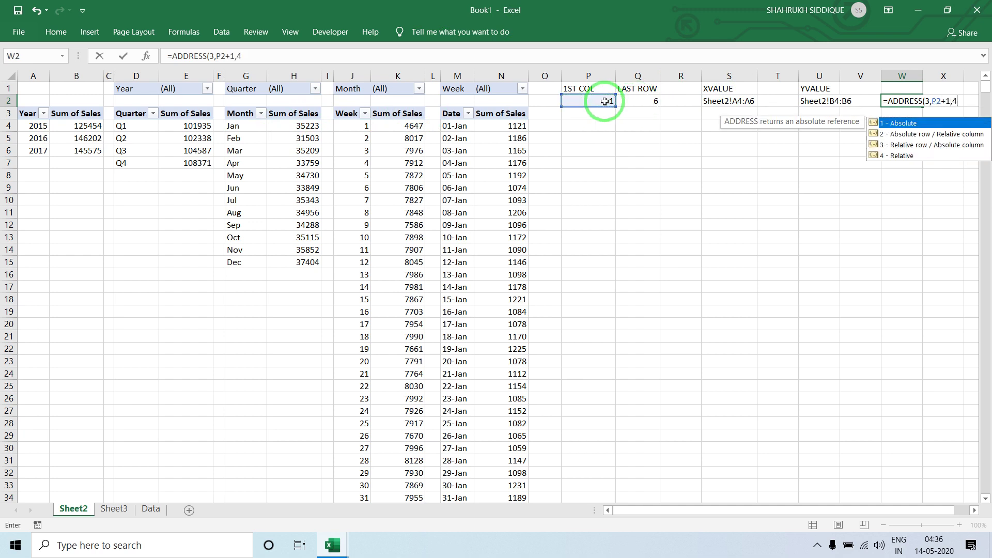
pyautogui.press('Return')
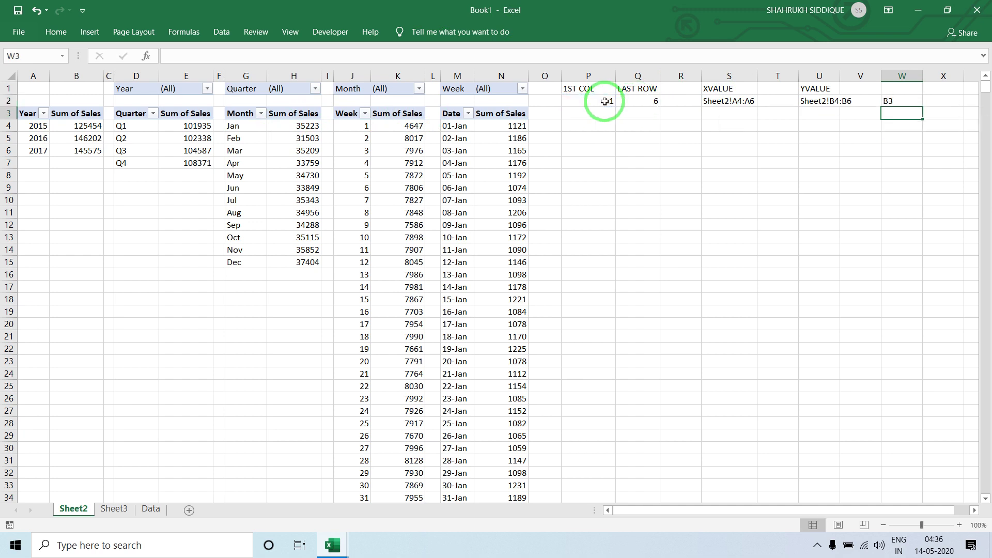
# Step: Enter the title formula ="Sale By"&W2 in cell W3
pyautogui.write('="s')
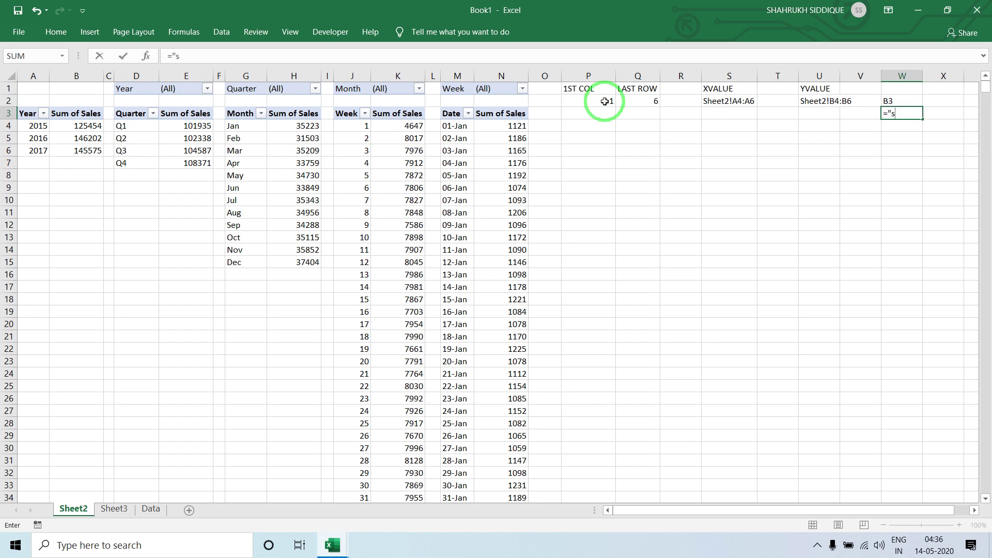
pyautogui.press('BackSpace')
pyautogui.write('Sale By"&')
pyautogui.press('Up')
pyautogui.press('Return')
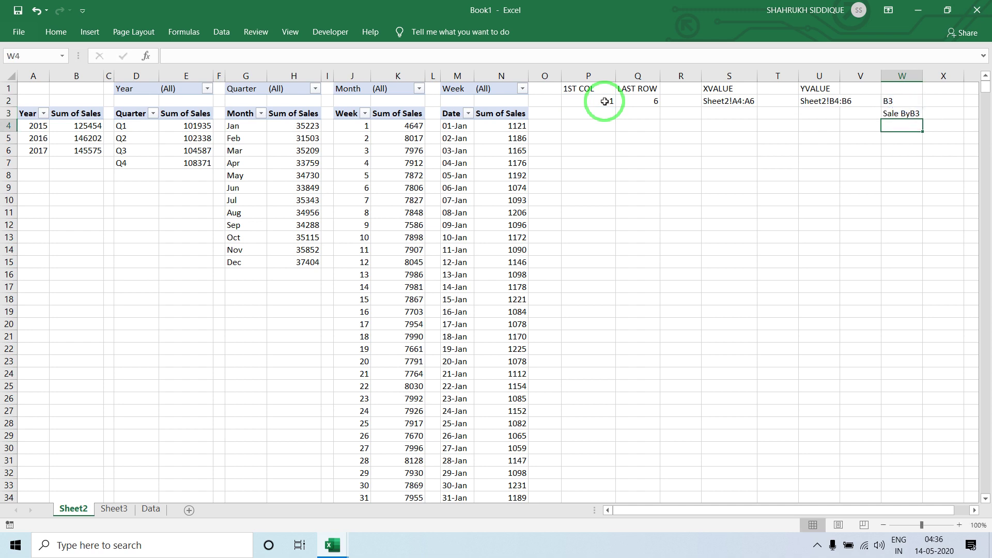
# Step: Wrap the W2 reference in the W3 title formula with INDIRECT, accepting the closing-bracket correction
pyautogui.press('Up')
pyautogui.press('F2')
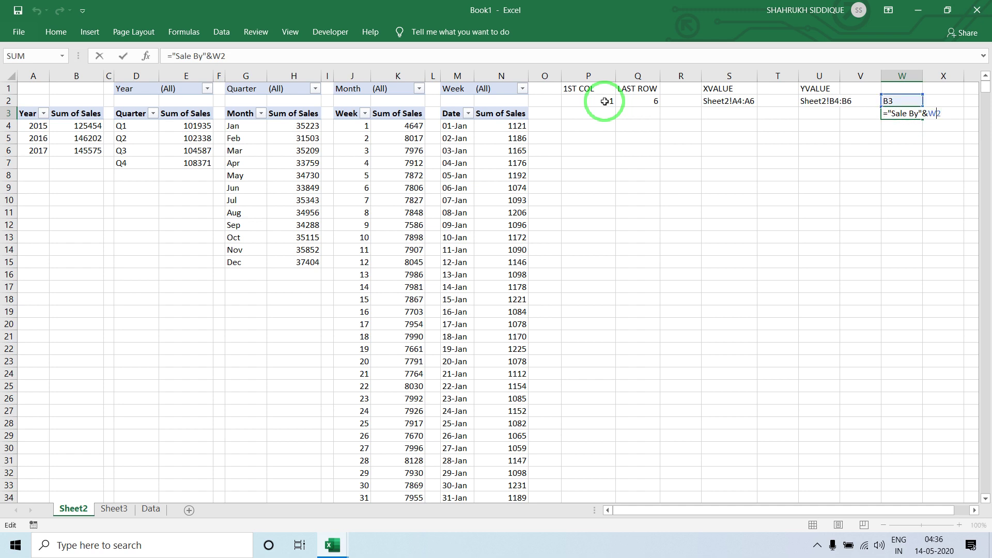
pyautogui.press('Left')
pyautogui.press('Left')
pyautogui.write('ind')
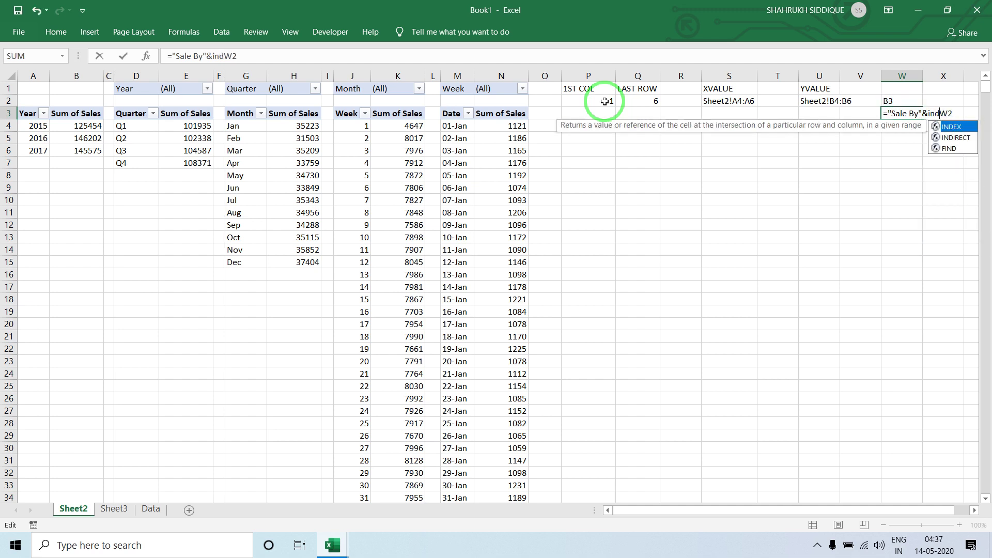
pyautogui.press('Down')
pyautogui.press('Tab')
pyautogui.press('Return')
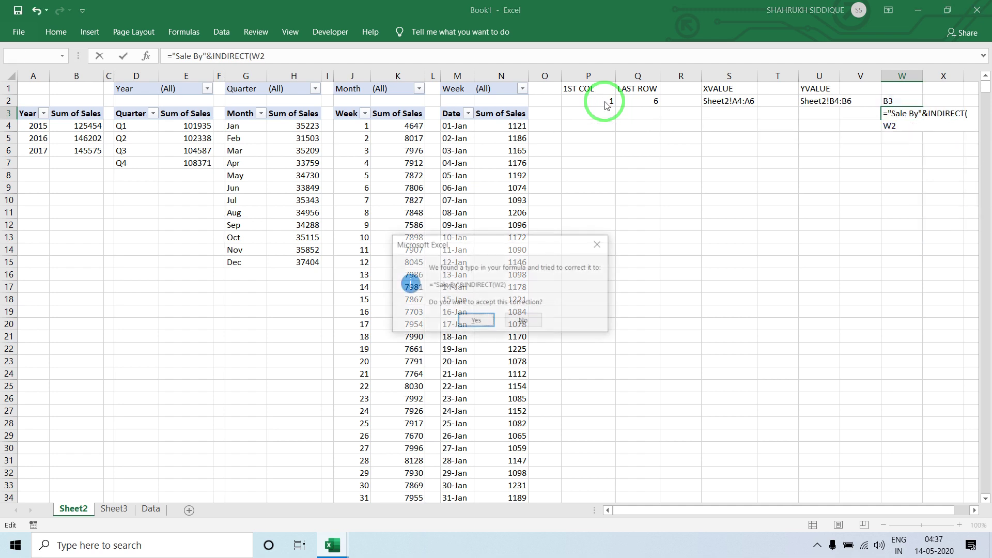
pyautogui.press('Return')
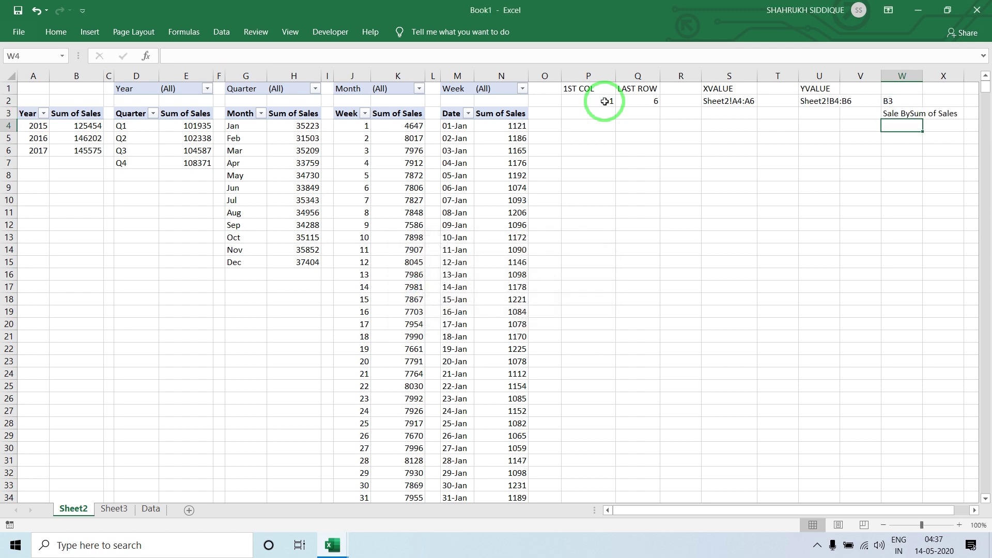
# Step: Remove the +1 from the column argument in W2 so the formula reads =ADDRESS(3,P2,4)
pyautogui.press('Up')
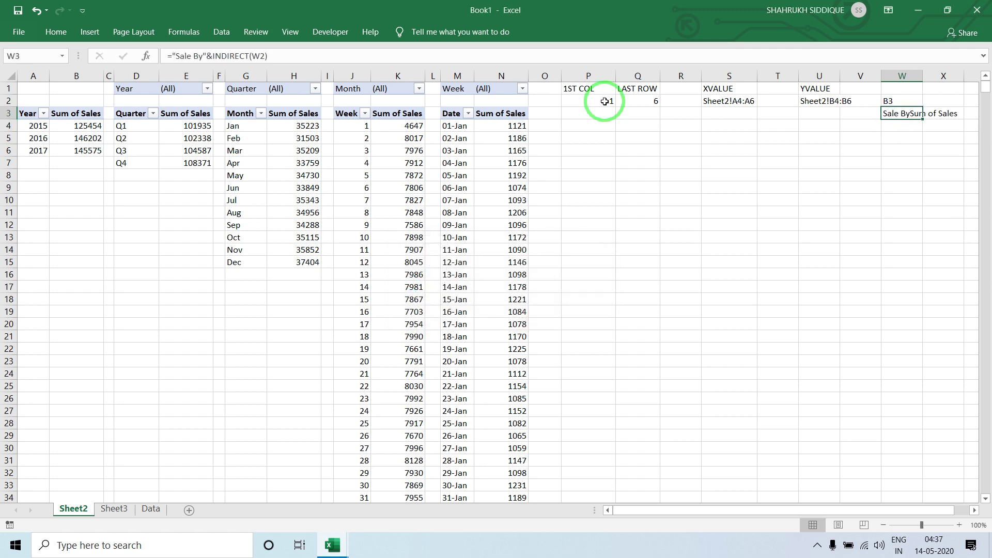
pyautogui.press('Up')
pyautogui.press('F2')
pyautogui.press('Left')
pyautogui.press('Left')
pyautogui.press('Left')
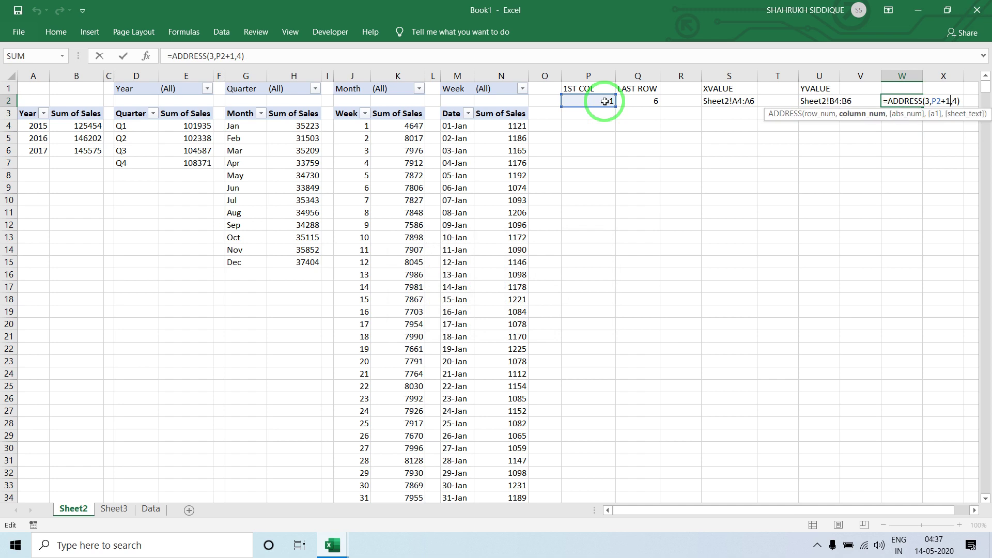
pyautogui.press('BackSpace')
pyautogui.press('BackSpace')
pyautogui.press('Return')
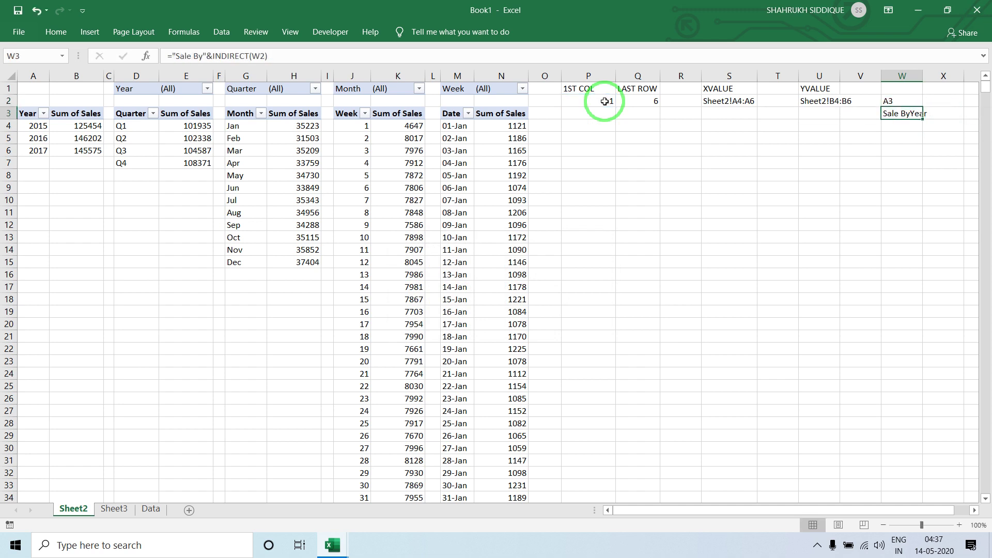
# Step: Add a single space after "Sale By" inside the quoted text of the W3 title formula
pyautogui.press('F2')
pyautogui.press('Left')
pyautogui.press('Left')
pyautogui.press('Left')
pyautogui.press('Left')
pyautogui.press('Left')
pyautogui.press('Left')
pyautogui.press('Left')
pyautogui.press('Left')
pyautogui.press('Left')
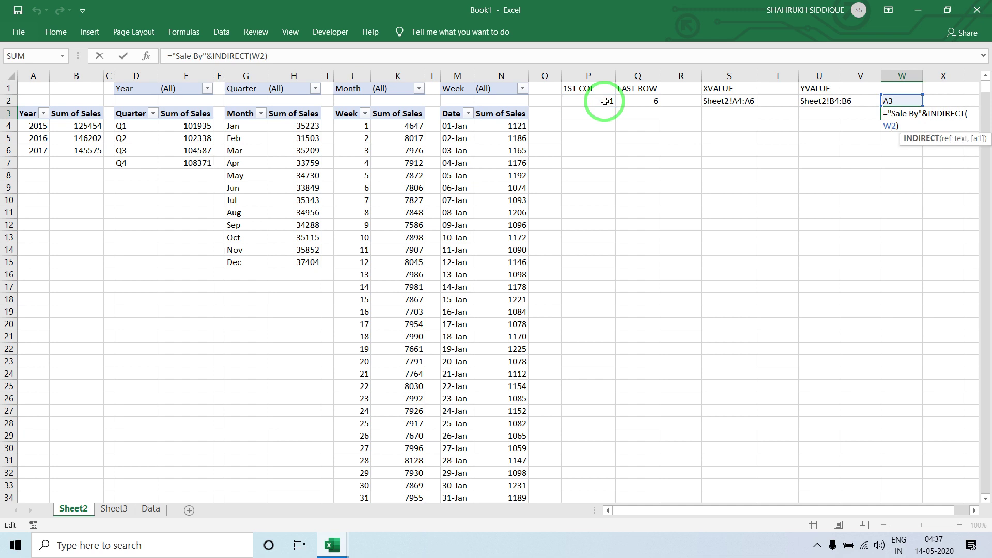
pyautogui.press('Left')
pyautogui.press('Left')
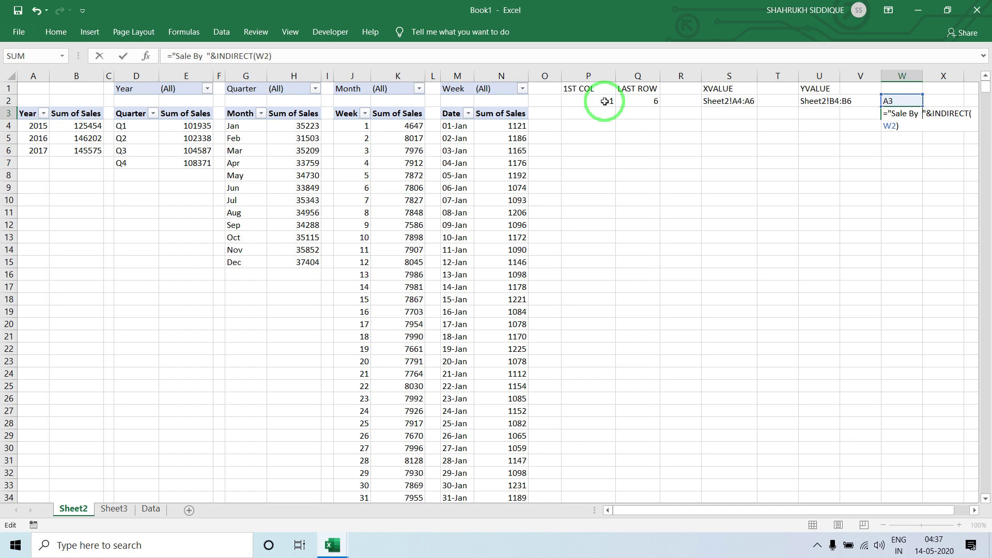
pyautogui.press('Return')
pyautogui.press('Up')
pyautogui.press('F2')
pyautogui.press('Left')
pyautogui.press('Left')
pyautogui.press('Left')
pyautogui.press('Left')
pyautogui.press('Left')
pyautogui.press('Left')
pyautogui.press('Left')
pyautogui.press('Left')
pyautogui.press('Left')
pyautogui.press('Left')
pyautogui.press('Left')
pyautogui.press('Left')
pyautogui.press('BackSpace')
pyautogui.press('Return')
pyautogui.press('Up')
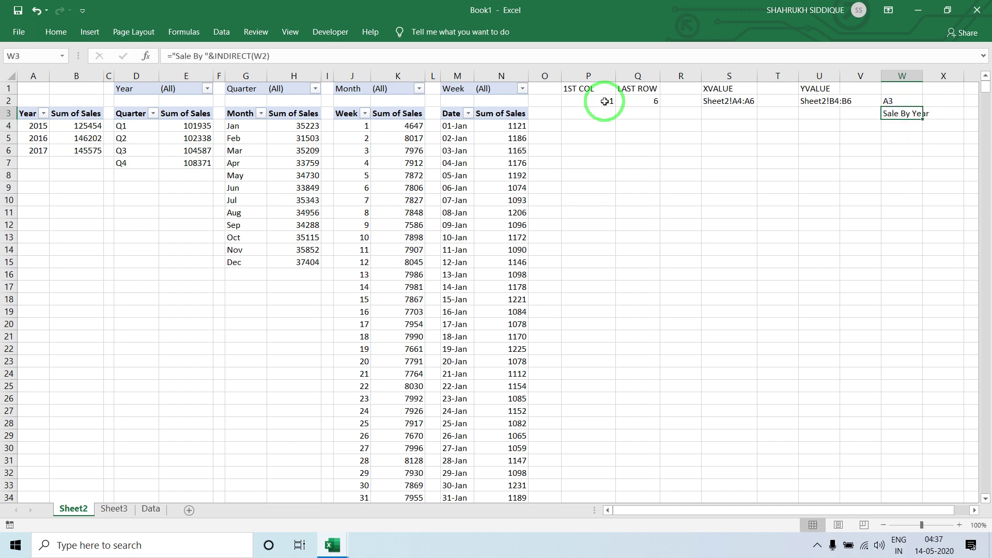
# Step: Replace the W2 reference in the W3 title formula with W2's own expression, ADDRESS(3,P2,4)
pyautogui.press('Up')
pyautogui.press('F2')
pyautogui.hotkey('shift', 'Home')
pyautogui.hotkey('ctrl', 'c')
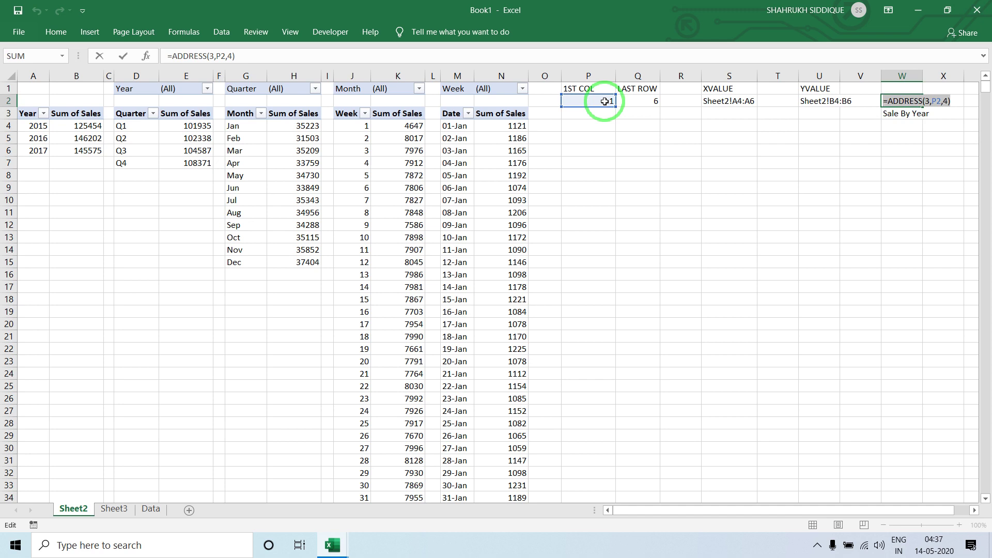
pyautogui.press('Return')
pyautogui.press('F2')
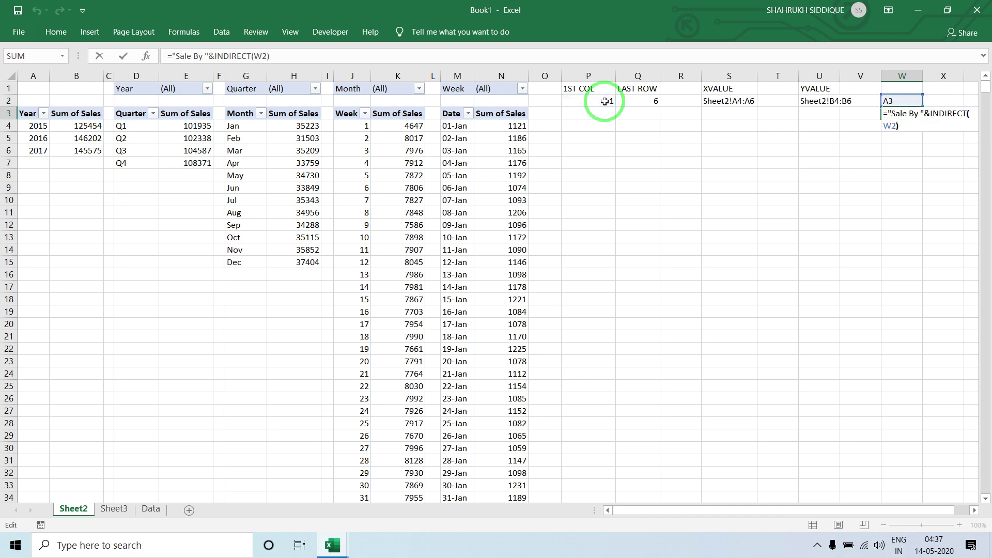
pyautogui.press('BackSpace')
pyautogui.press('BackSpace')
pyautogui.hotkey('ctrl', 'v')
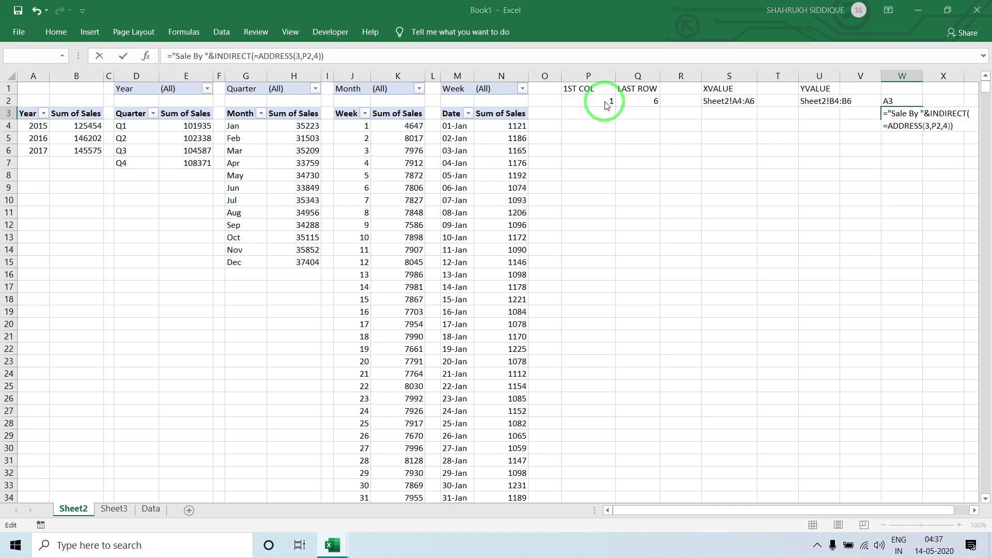
pyautogui.press('Return')
pyautogui.press('Return')
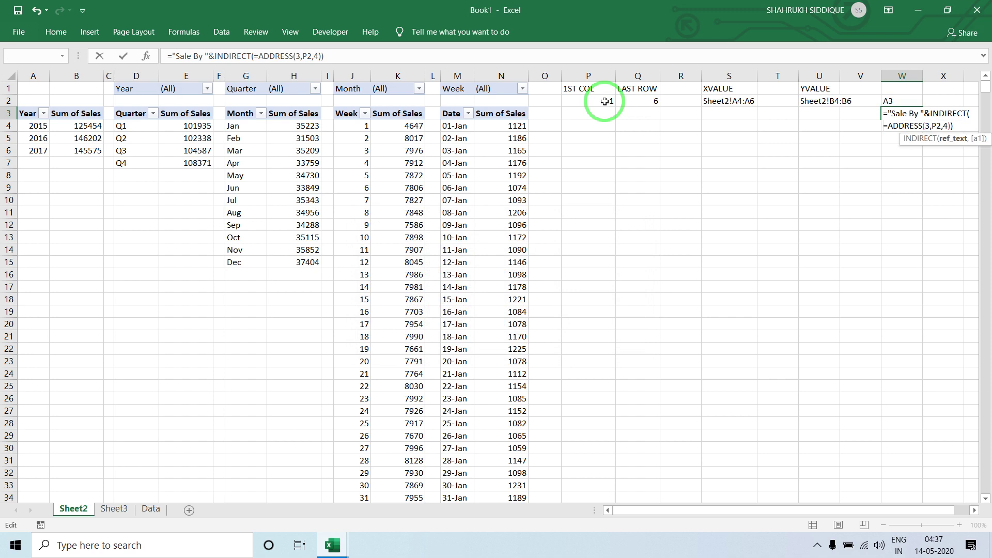
pyautogui.press('BackSpace')
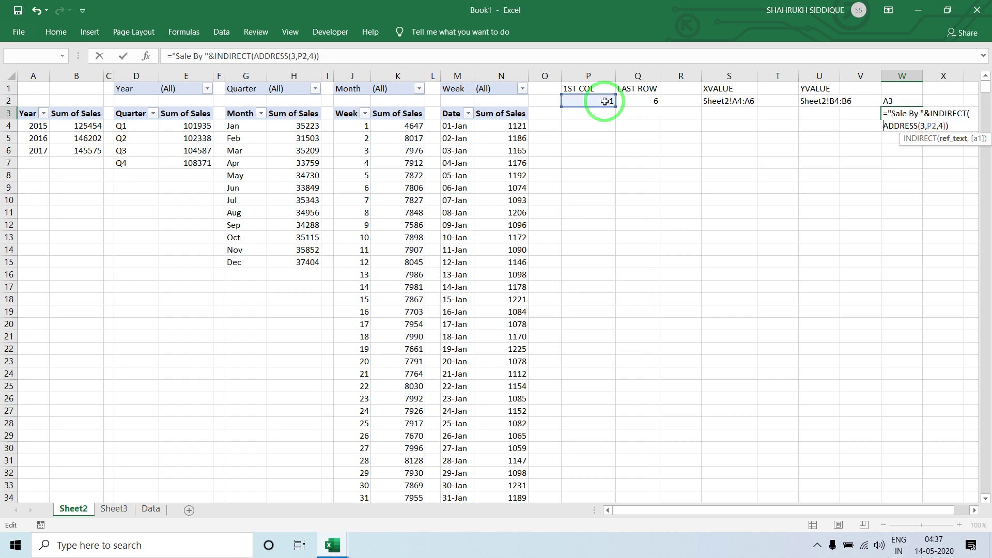
pyautogui.press('Return')
# Step: Clear the helper ADDRESS formula from cell W2 and select W3
pyautogui.press('Up')
pyautogui.press('Up')
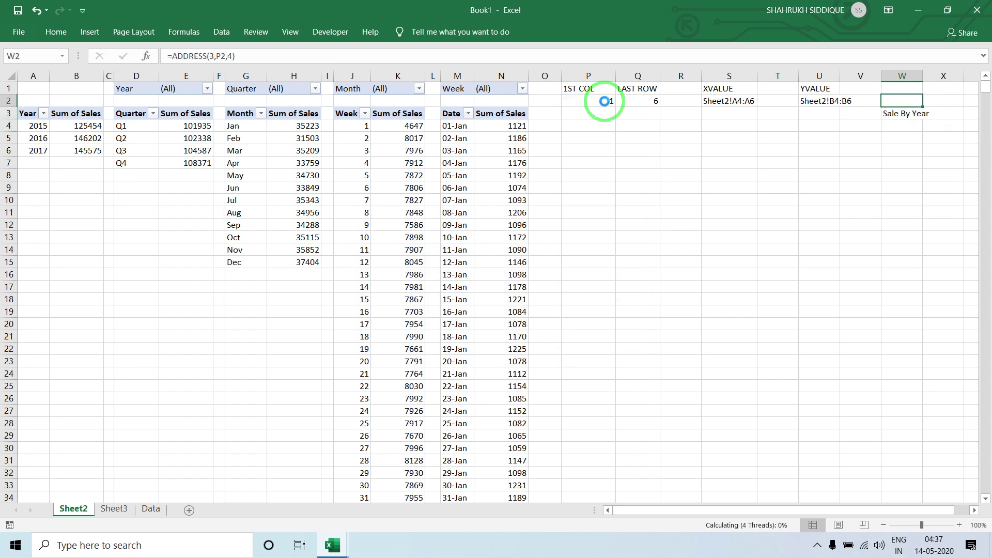
pyautogui.press('Delete')
pyautogui.press('Down')
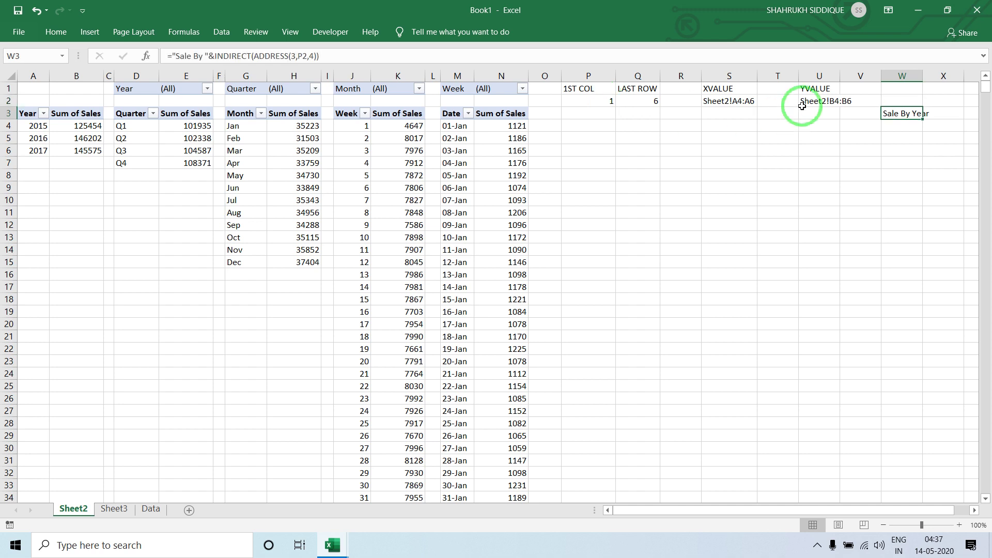
# Step: Start a new workbook-scoped defined name called Sale_Lebel
pyautogui.click(740, 102)
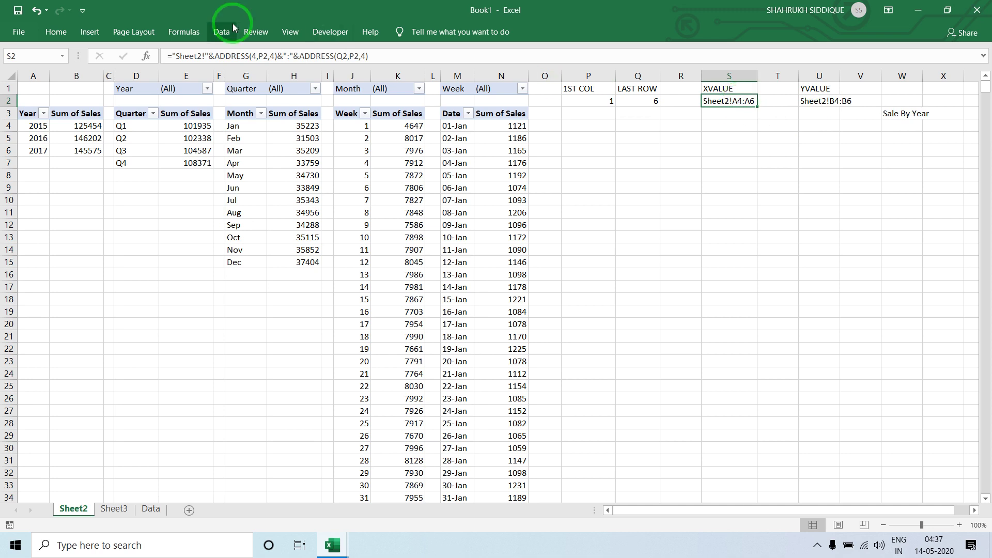
pyautogui.click(183, 32)
pyautogui.click(355, 75)
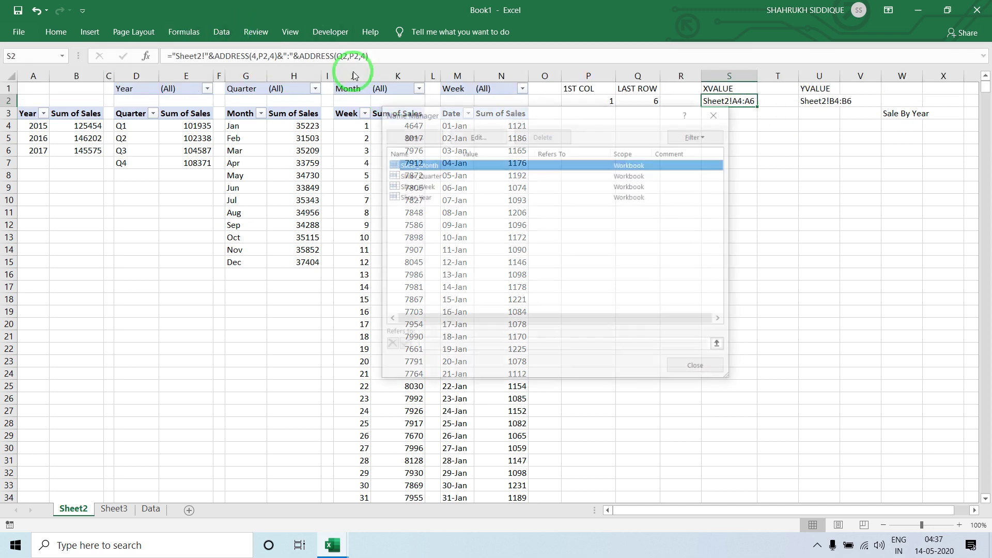
pyautogui.click(413, 138)
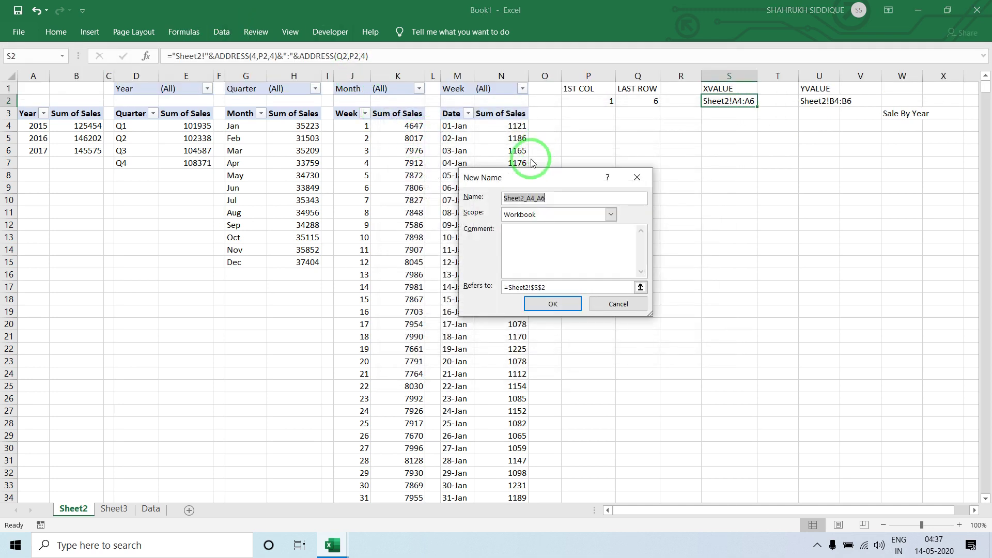
pyautogui.write('Sale_L')
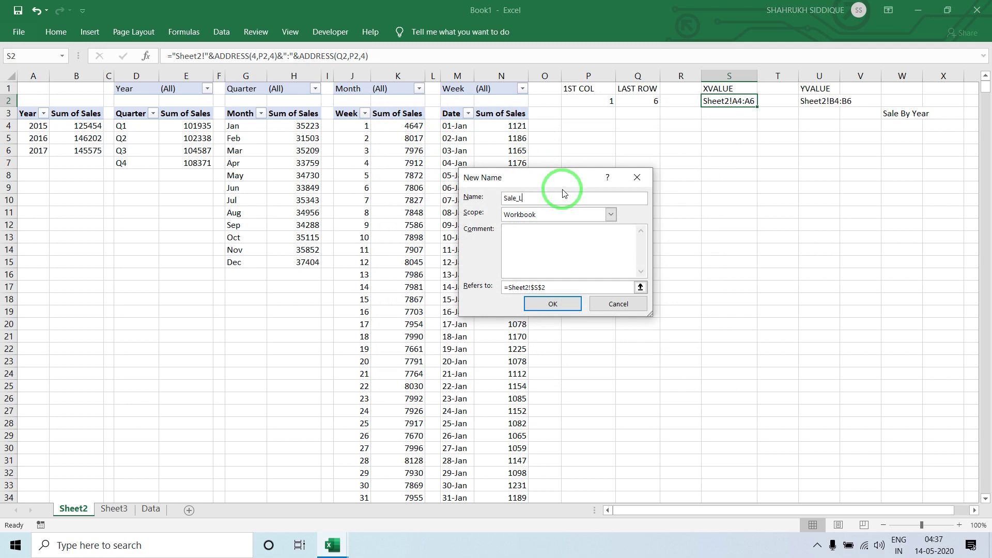
pyautogui.write('evel')
pyautogui.press('BackSpace')
pyautogui.press('BackSpace')
pyautogui.press('BackSpace')
pyautogui.write('bel')
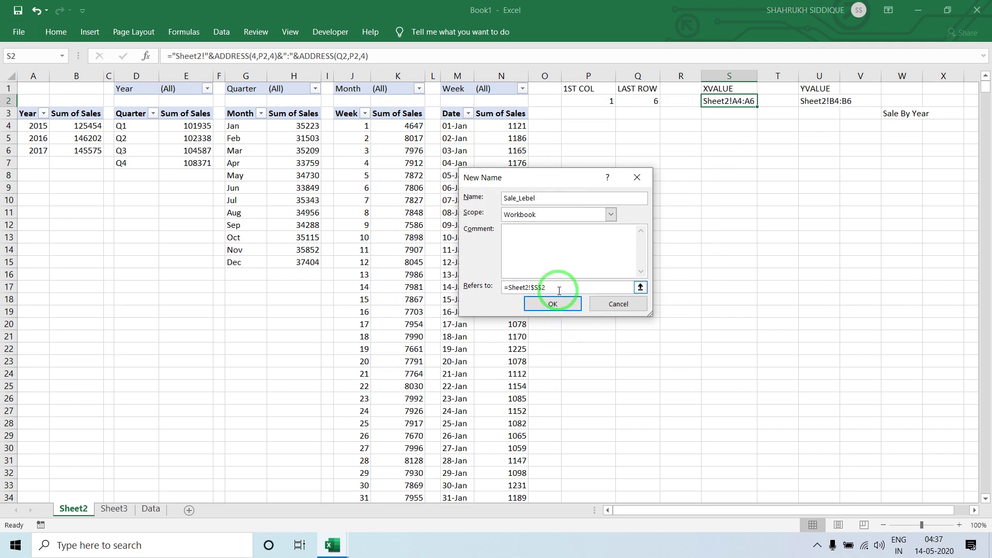
# Step: Make Sale_Lebel refer to =INDIRECT(Sheet2!$S$2) and save the name
pyautogui.moveTo(558, 289); pyautogui.dragTo(418, 287)
pyautogui.write('=indirect(')
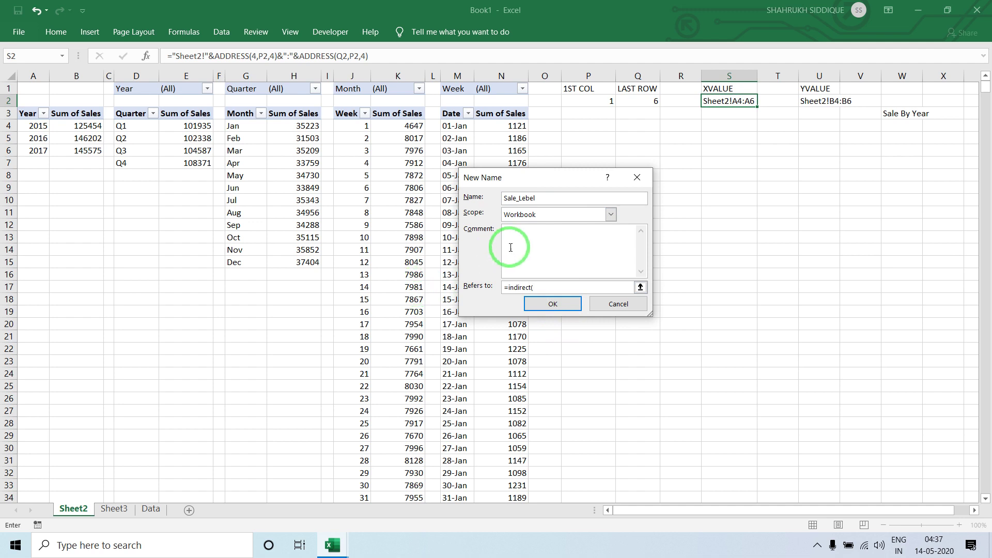
pyautogui.click(731, 101)
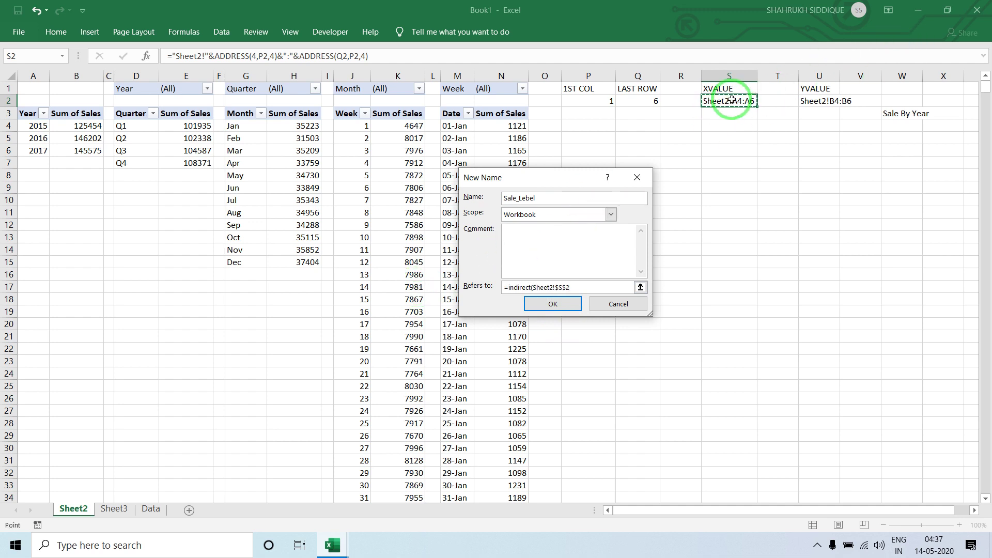
pyautogui.write(')')
pyautogui.press('Return')
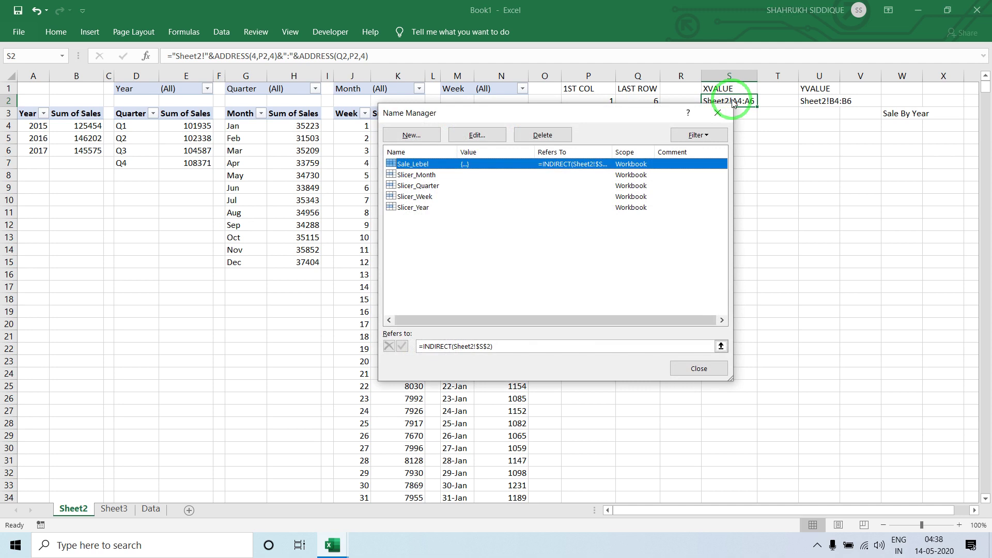
# Step: Define a second workbook name, sale_Value, referring to =INDIRECT(Sheet2!$U$2), and close the Name Manager
pyautogui.click(412, 135)
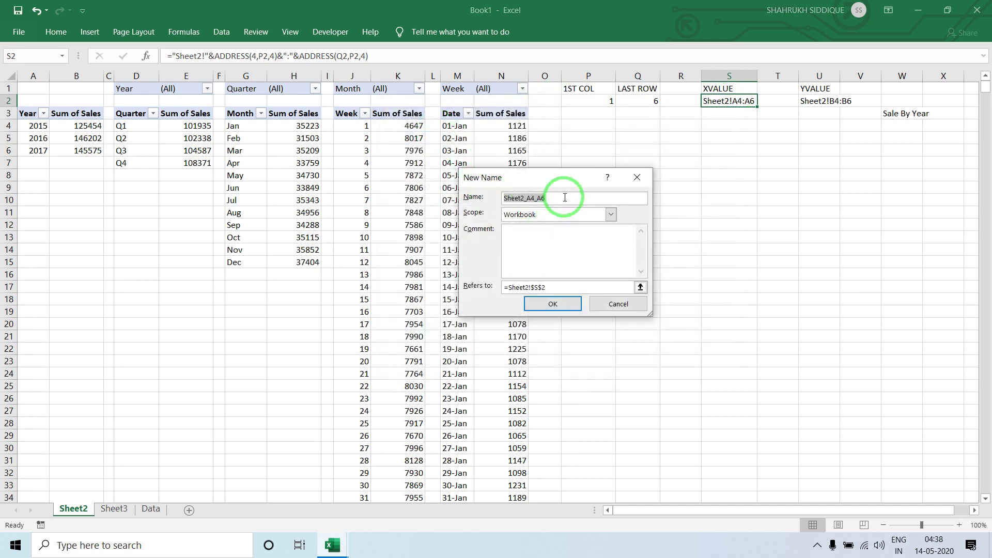
pyautogui.write('sale_Value')
pyautogui.moveTo(559, 287); pyautogui.dragTo(435, 288)
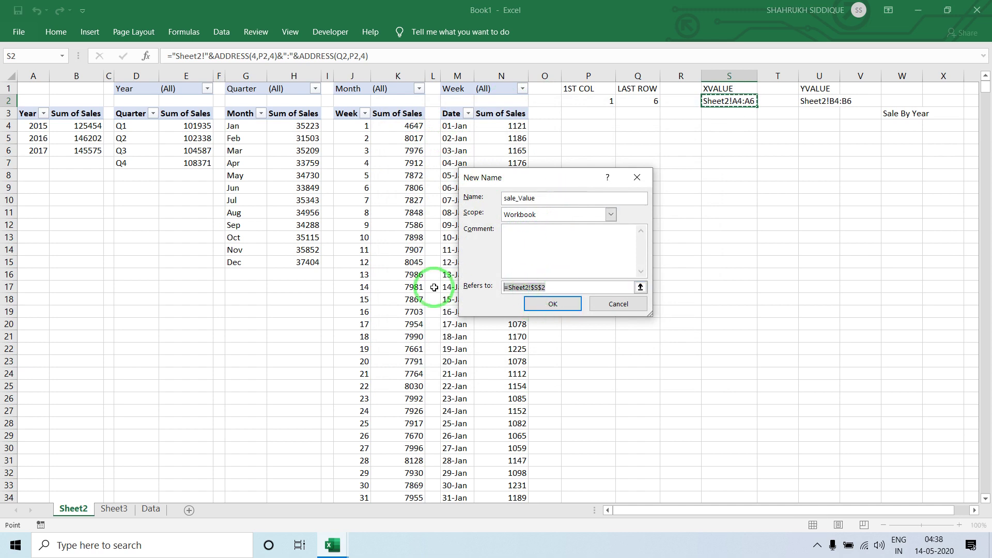
pyautogui.write('=indirect(')
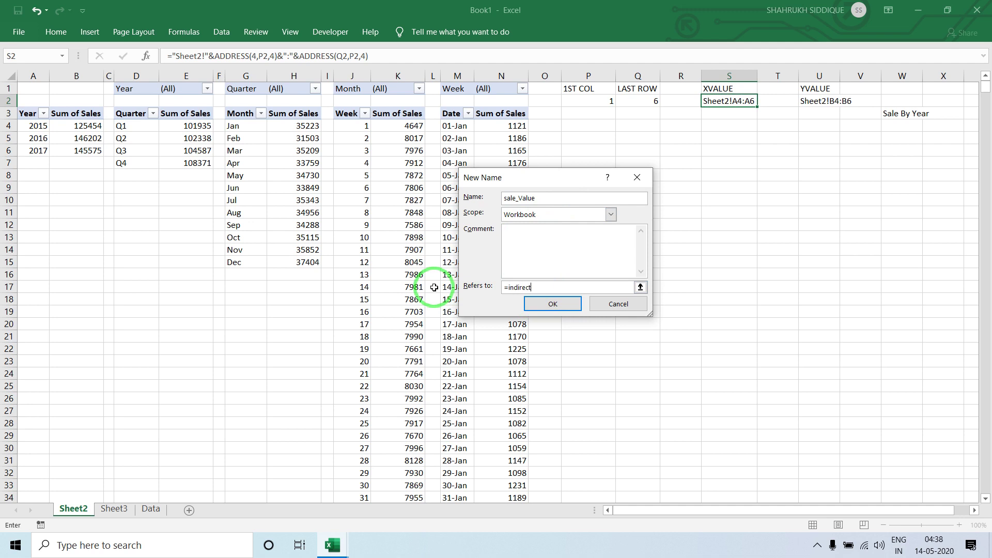
pyautogui.click(815, 101)
pyautogui.press('Return')
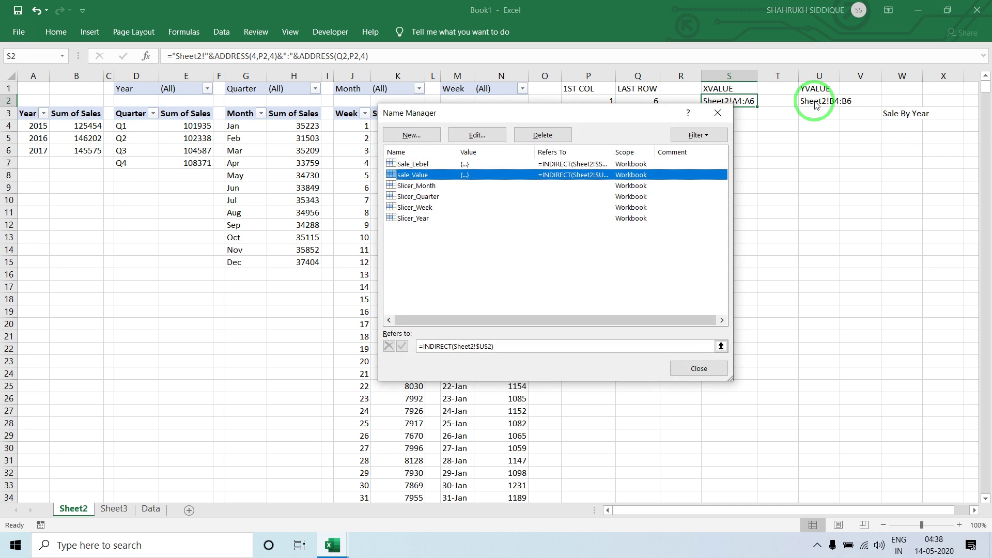
pyautogui.press('Escape')
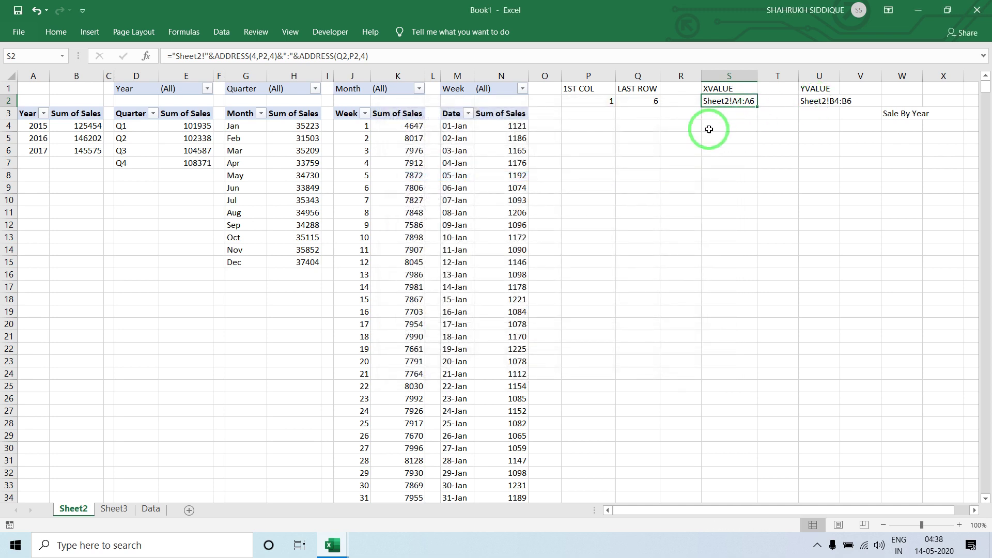
# Step: Insert an empty 3-D clustered column chart on Sheet3, starting from a blank cell beside the slicers
pyautogui.click(115, 509)
pyautogui.click(376, 149)
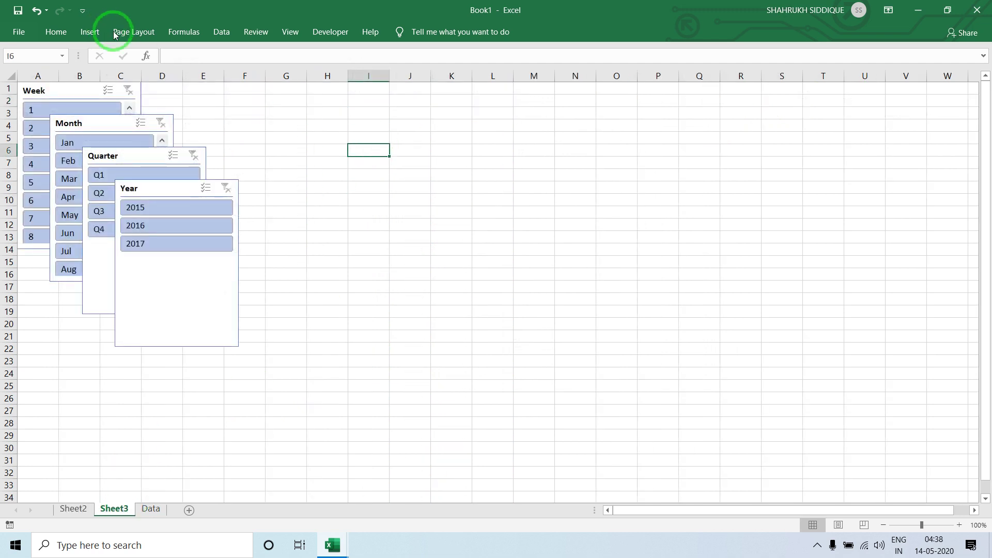
pyautogui.click(184, 32)
pyautogui.click(89, 32)
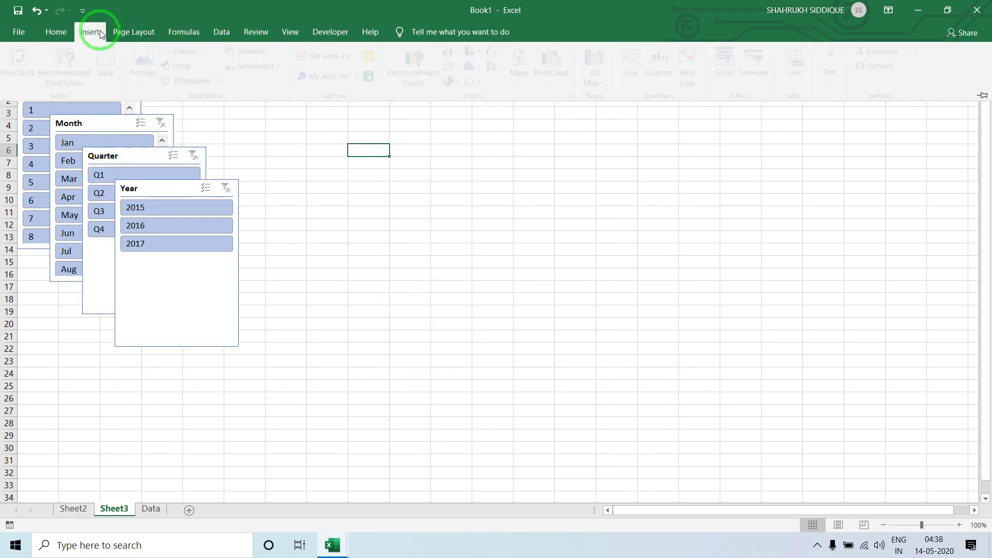
pyautogui.click(453, 52)
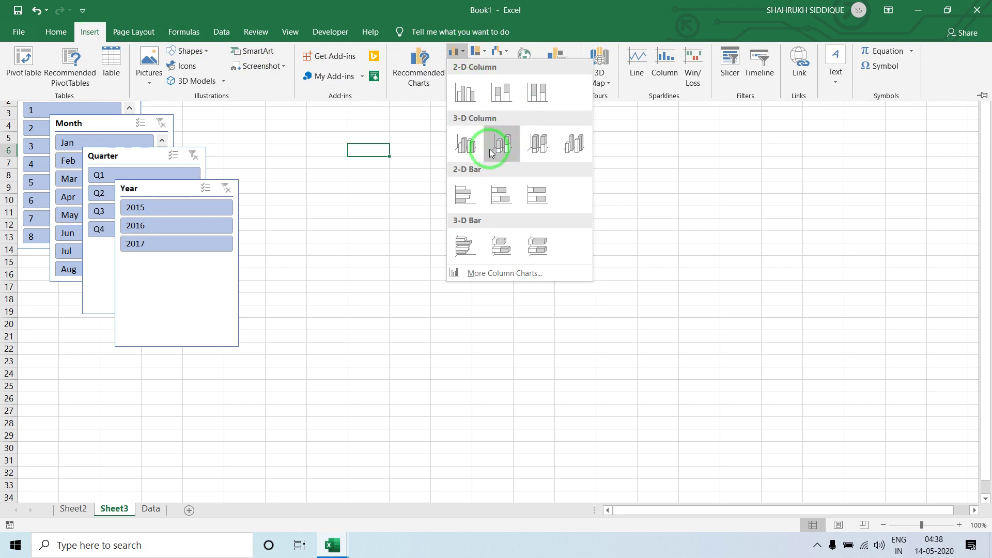
pyautogui.click(463, 145)
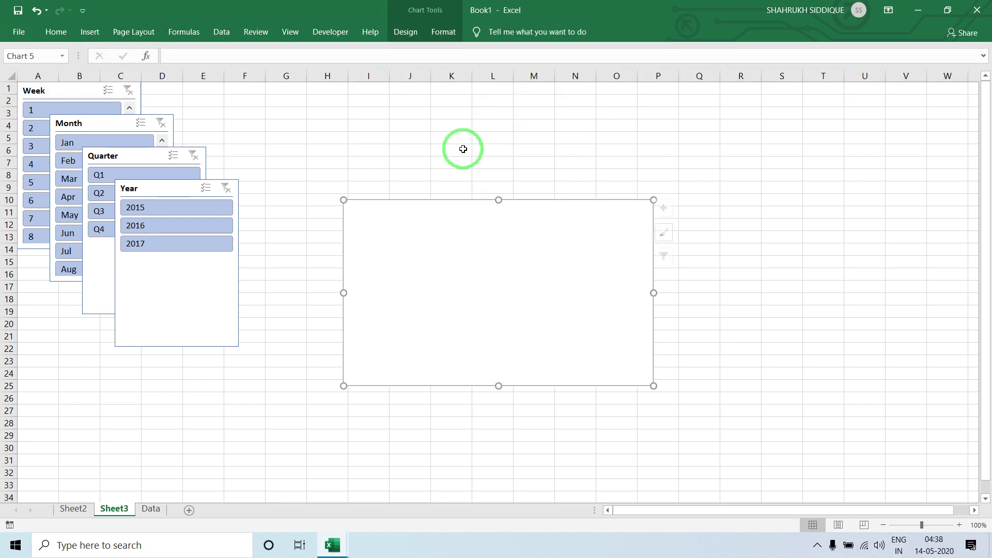
pyautogui.rightClick(448, 208)
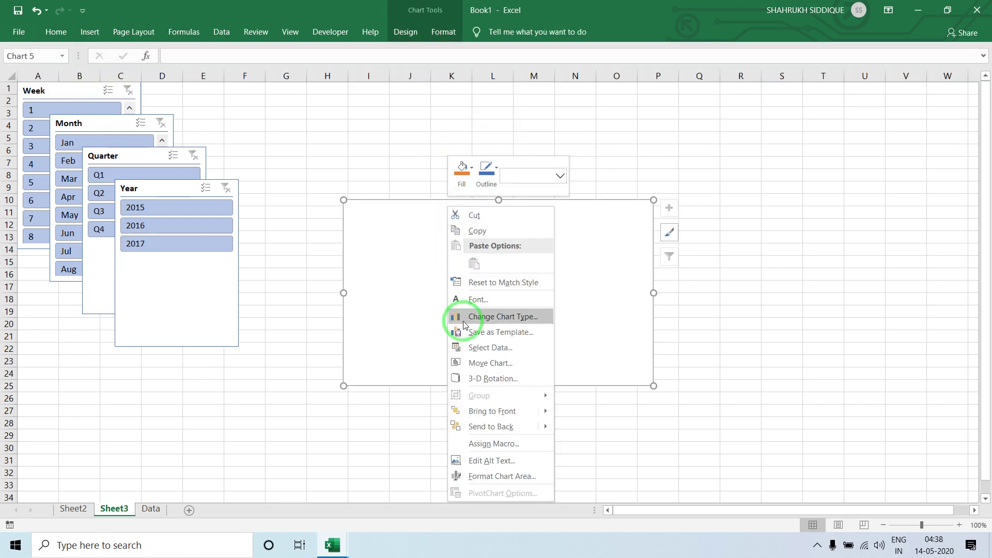
pyautogui.click(471, 348)
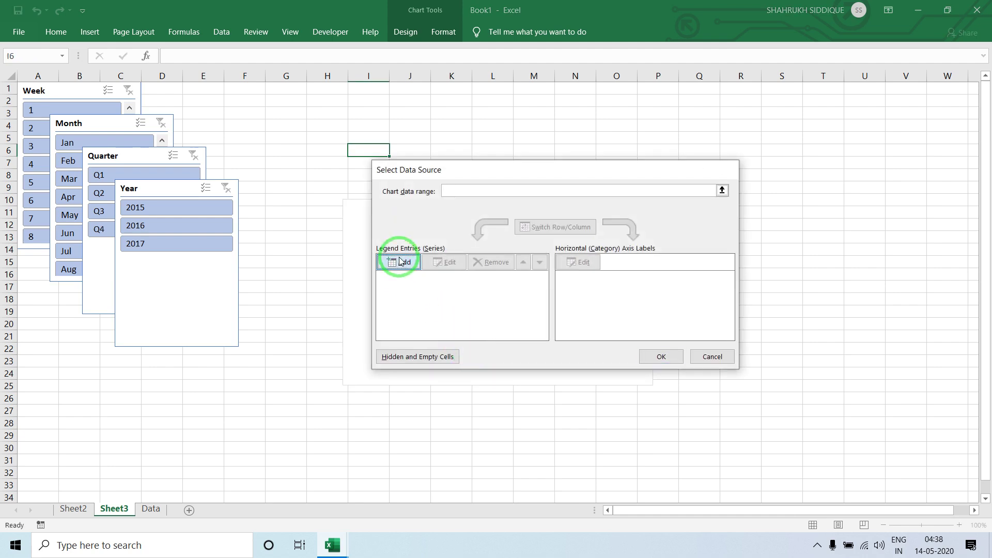
pyautogui.click(399, 262)
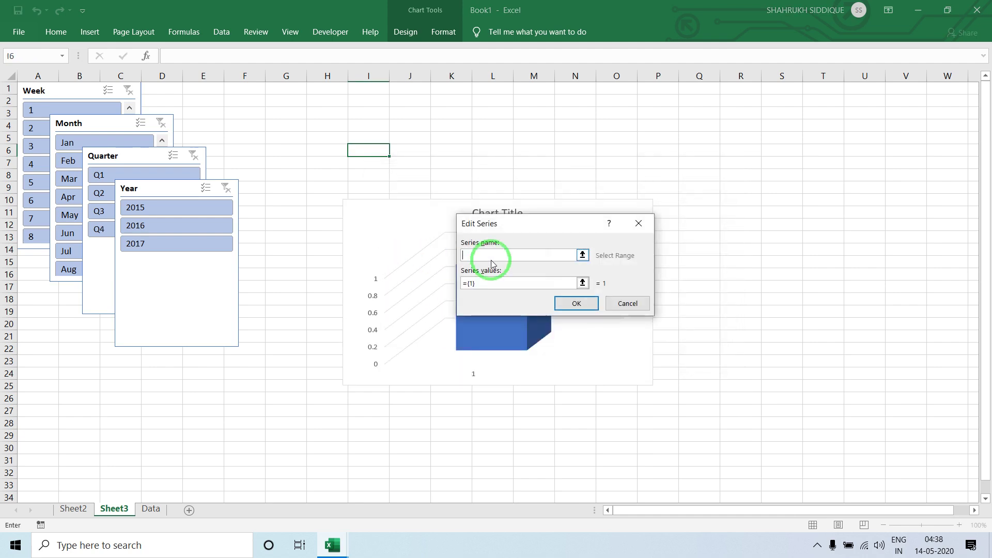
pyautogui.click(583, 255)
pyautogui.click(73, 509)
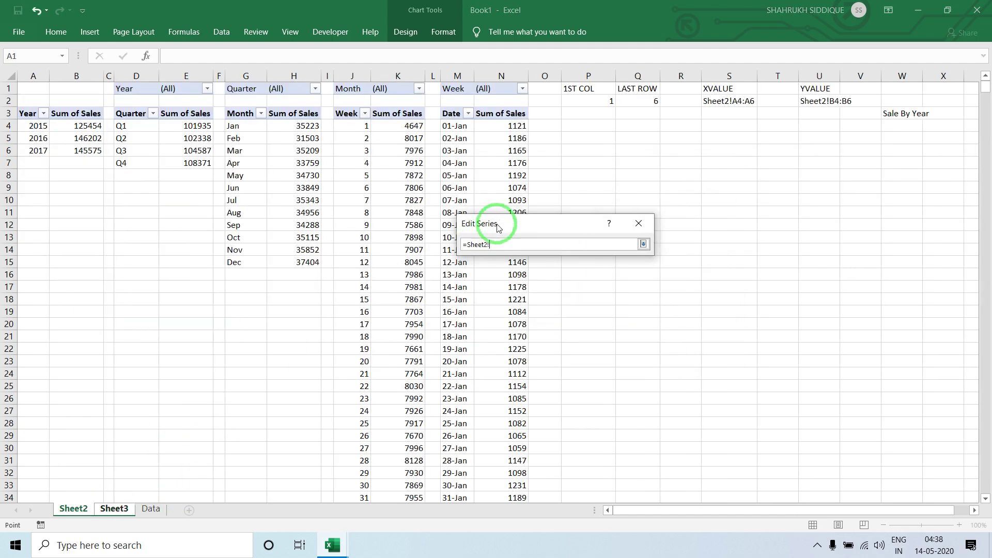
pyautogui.click(718, 91)
pyautogui.click(643, 244)
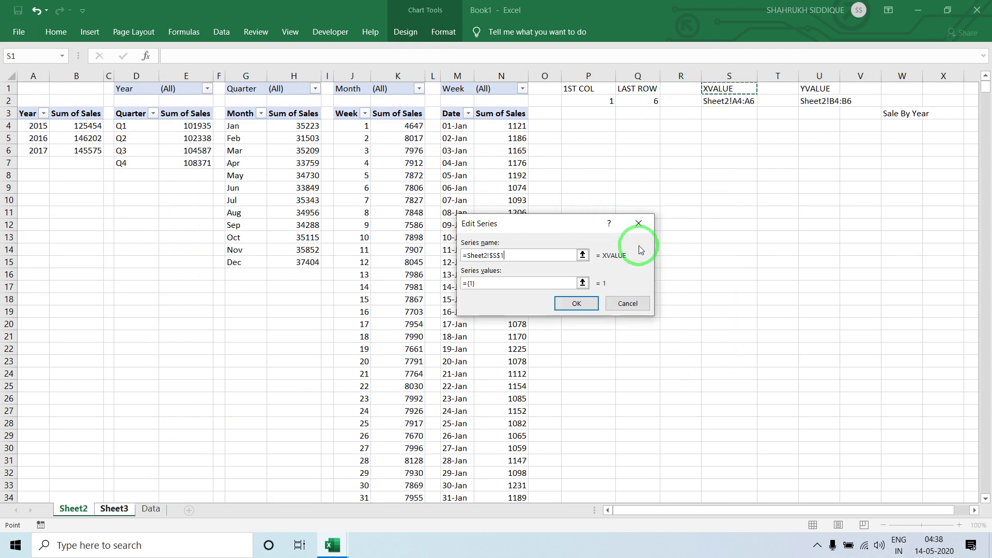
pyautogui.click(528, 281)
pyautogui.press('BackSpace')
pyautogui.press('BackSpace')
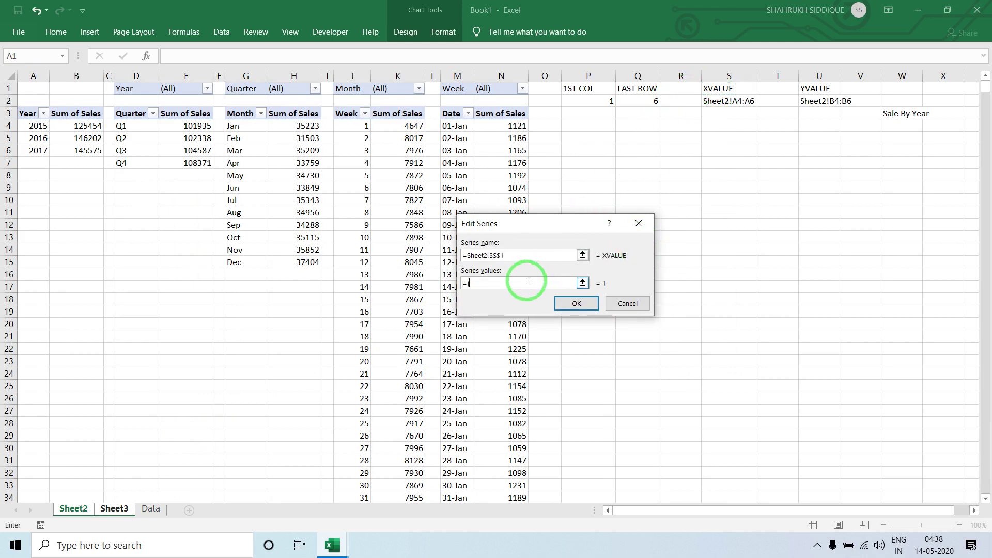
pyautogui.click(241, 307)
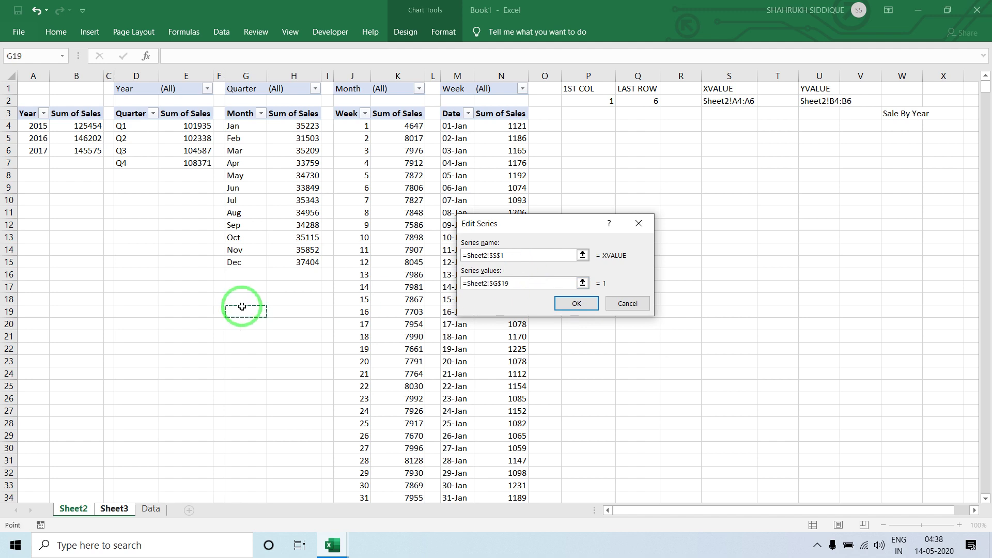
pyautogui.press('BackSpace')
pyautogui.press('BackSpace')
pyautogui.press('BackSpace')
pyautogui.press('BackSpace')
pyautogui.hotkey('ctrl', 'v')
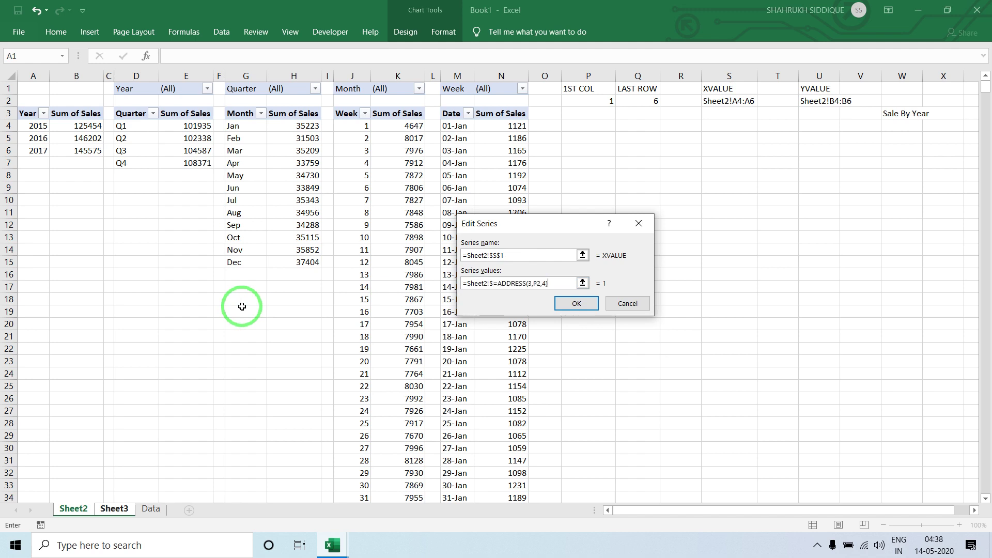
pyautogui.press('BackSpace')
pyautogui.press('BackSpace')
pyautogui.press('BackSpace')
pyautogui.press('BackSpace')
pyautogui.press('BackSpace')
pyautogui.press('BackSpace')
pyautogui.press('BackSpace')
pyautogui.press('BackSpace')
pyautogui.press('BackSpace')
pyautogui.press('BackSpace')
pyautogui.press('BackSpace')
pyautogui.press('BackSpace')
pyautogui.press('BackSpace')
pyautogui.press('F3')
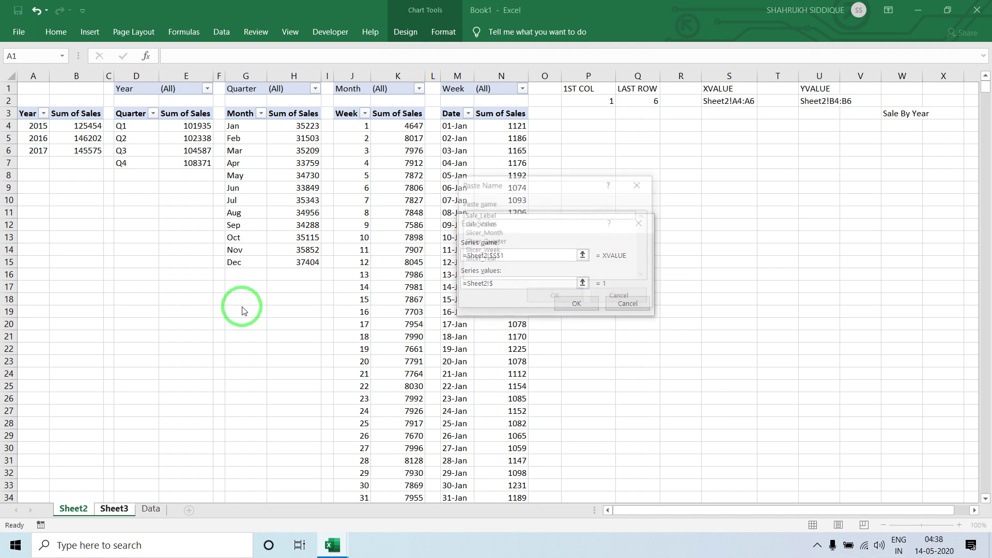
pyautogui.press('Down')
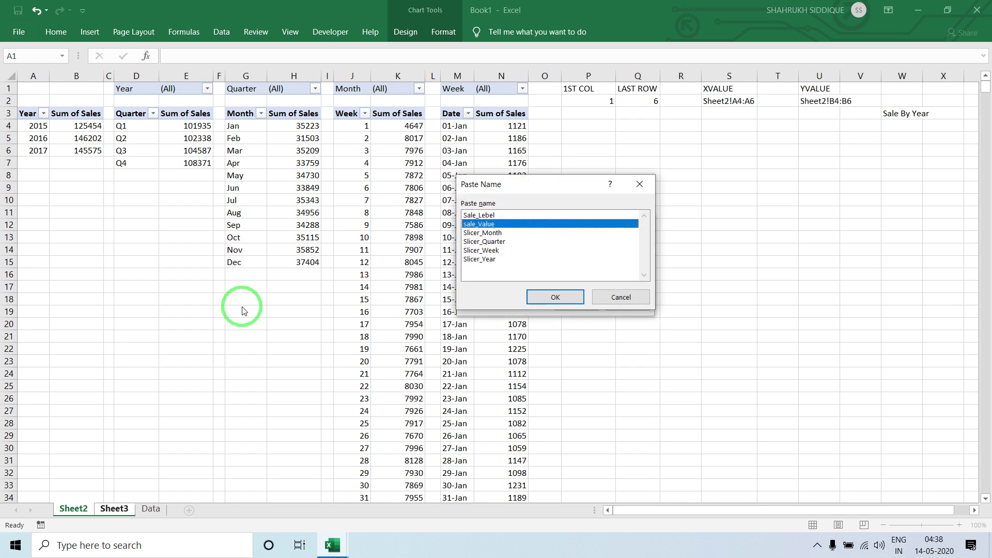
pyautogui.press('Up')
pyautogui.press('Return')
pyautogui.press('Return')
pyautogui.press('Return')
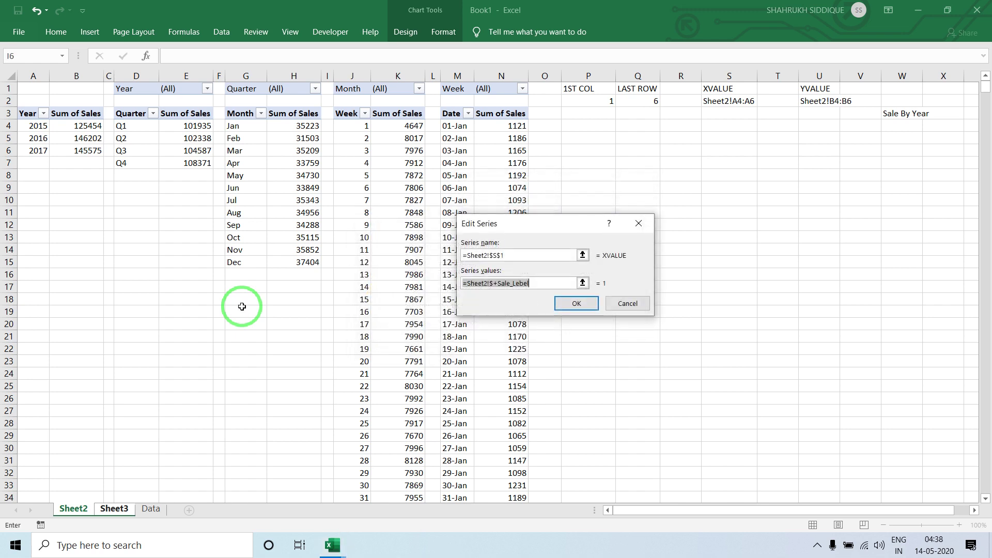
pyautogui.click(499, 282)
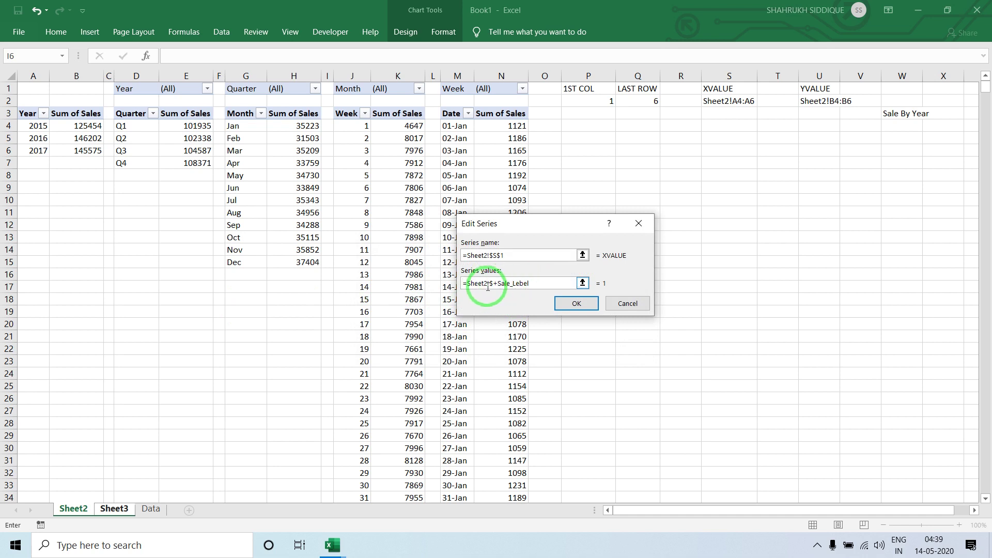
pyautogui.click(582, 284)
pyautogui.click(575, 286)
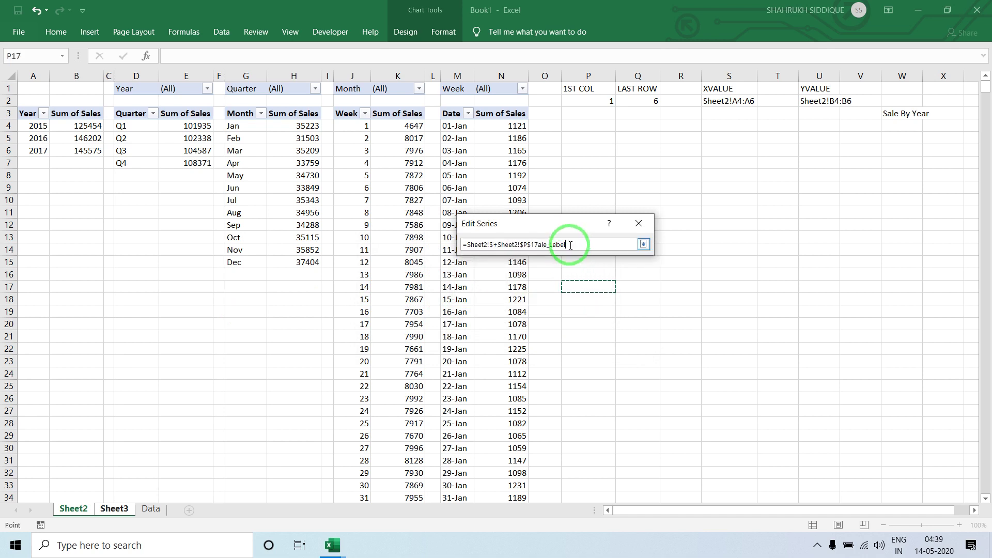
pyautogui.press('Escape')
pyautogui.press('Escape')
pyautogui.press('Escape')
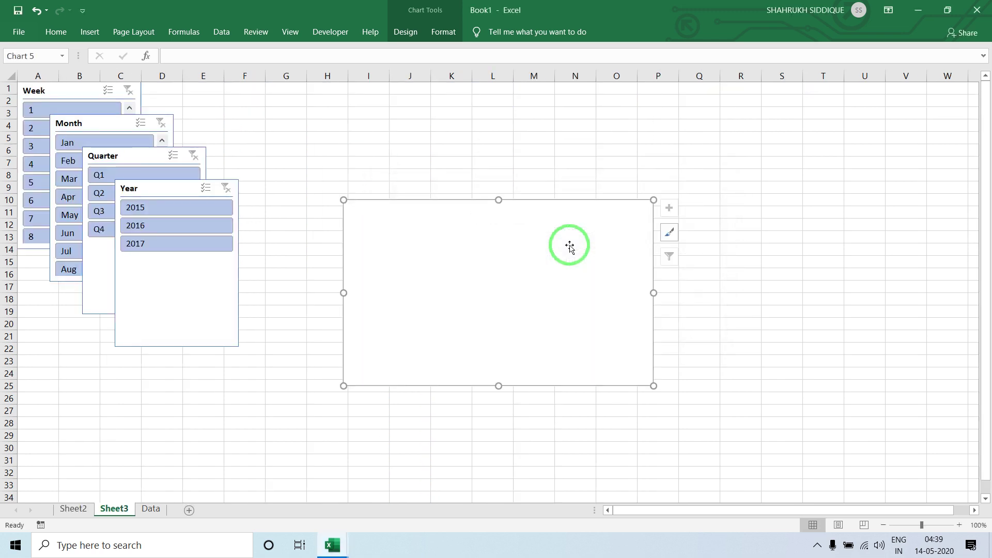
# Step: Add a new data series to the empty chart, taking its name from cell S1 of Sheet2
pyautogui.rightClick(569, 245)
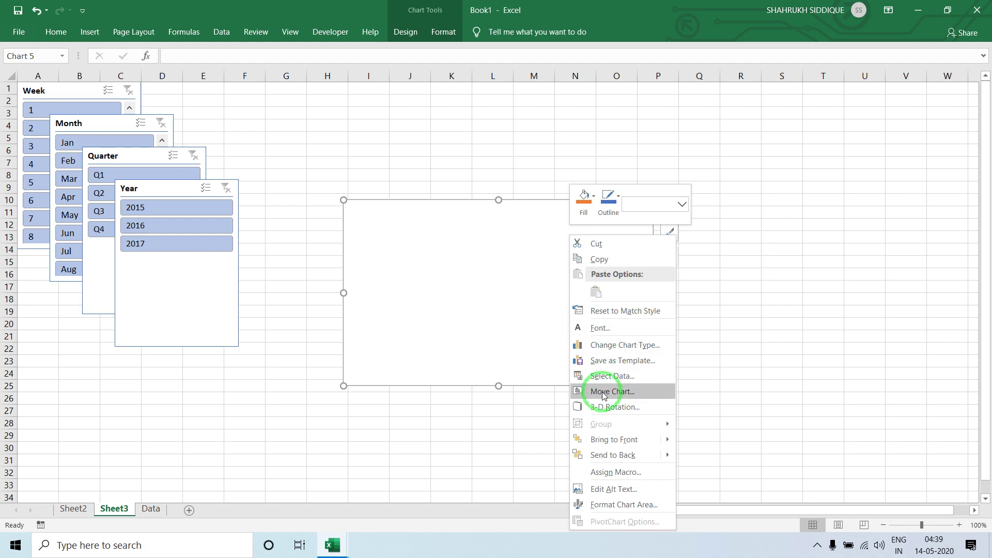
pyautogui.click(612, 376)
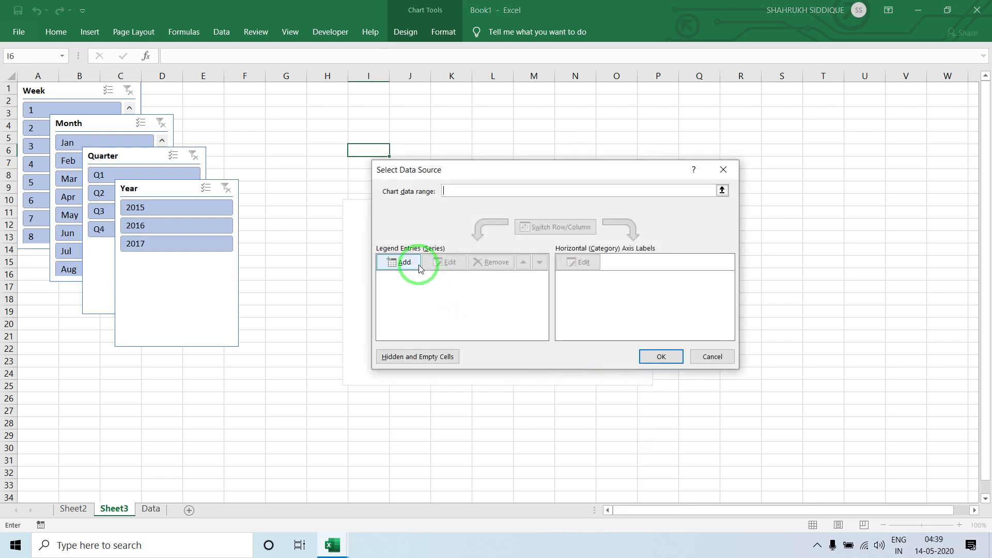
pyautogui.click(408, 262)
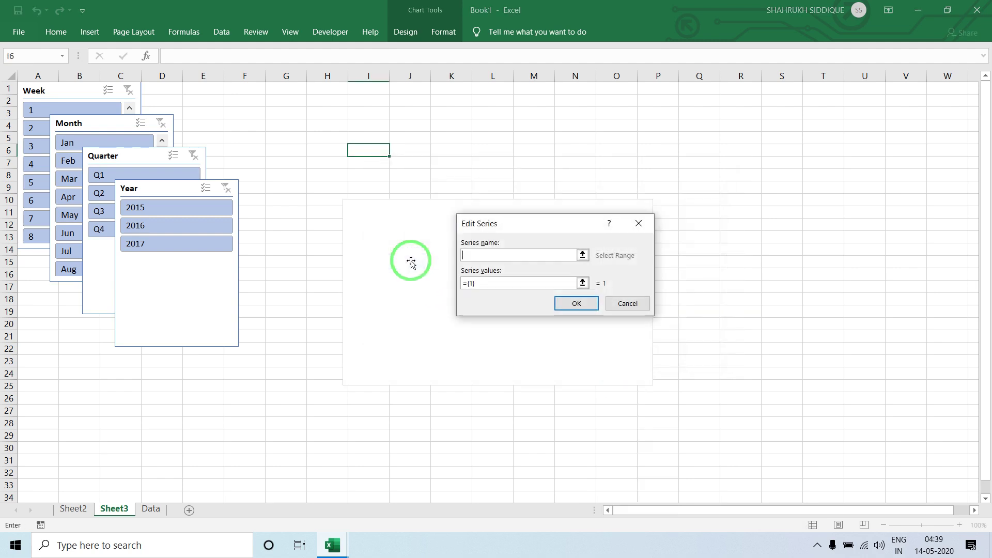
pyautogui.click(81, 510)
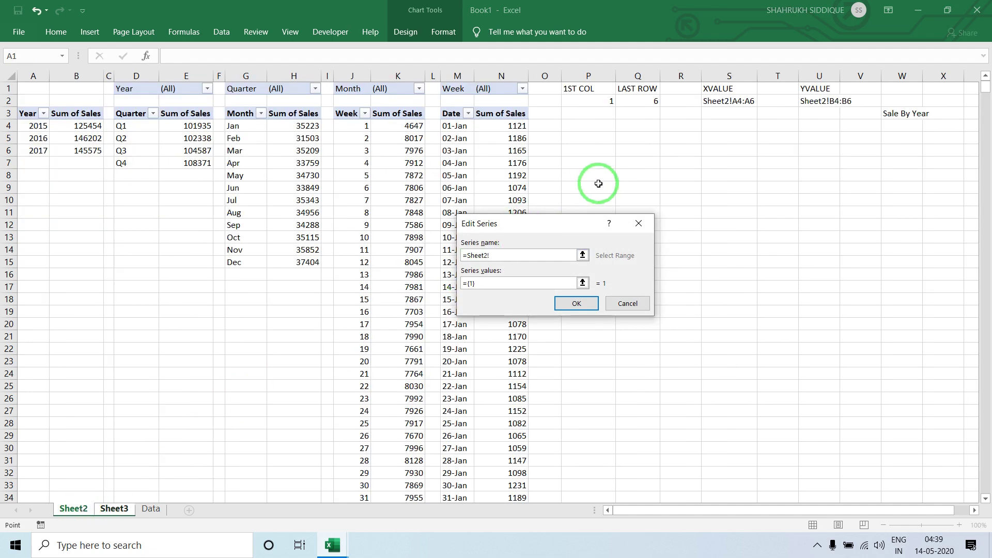
pyautogui.click(729, 89)
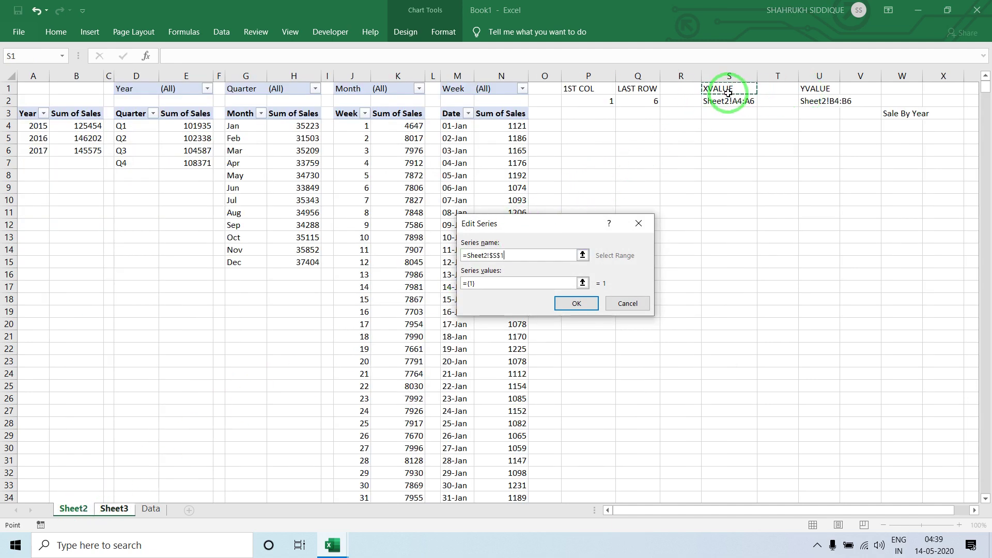
pyautogui.click(576, 307)
# Step: Set the series values to =Sheet2!sale_Value, apply the data source, and move the chart slightly upward on Sheet3
pyautogui.click(548, 288)
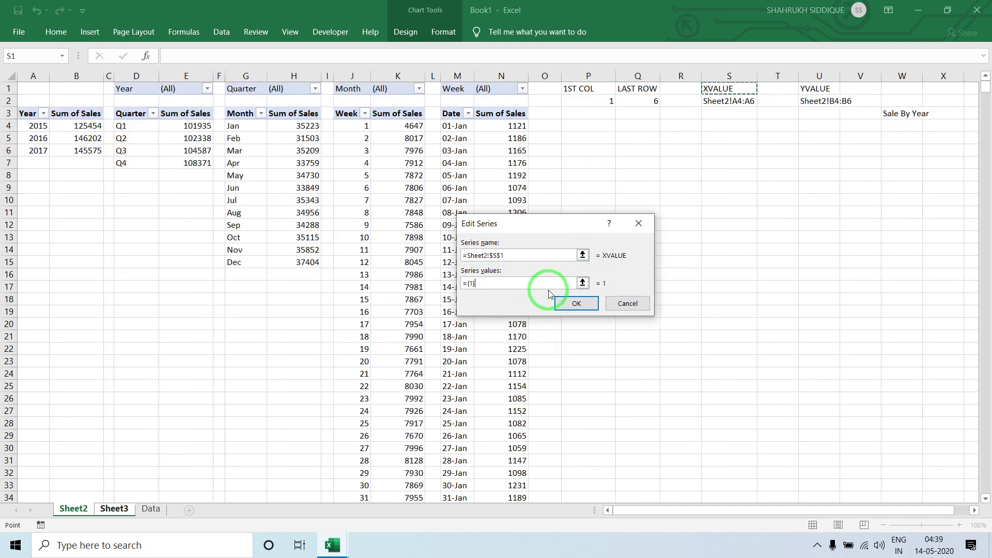
pyautogui.press('BackSpace')
pyautogui.press('BackSpace')
pyautogui.press('BackSpace')
pyautogui.click(737, 284)
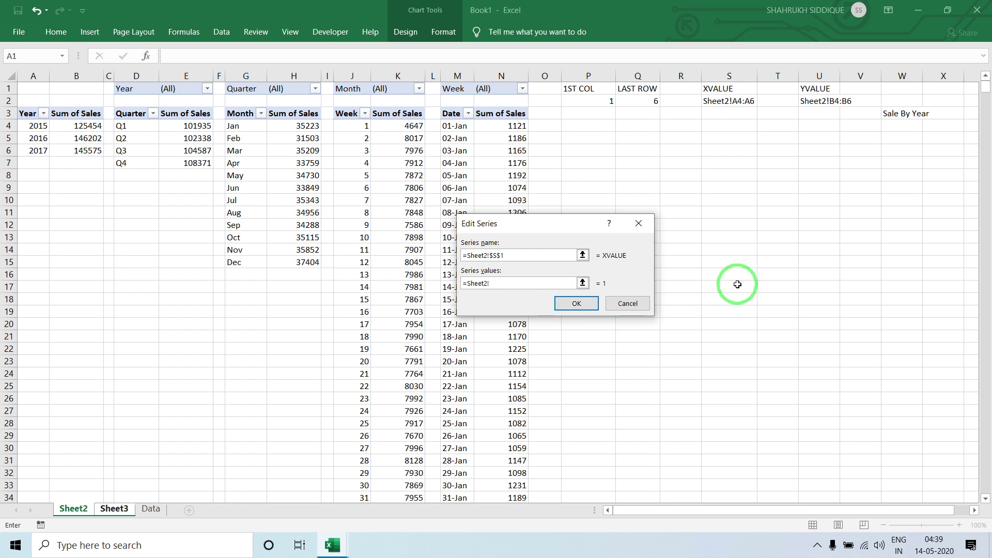
pyautogui.press('F3')
pyautogui.press('Down')
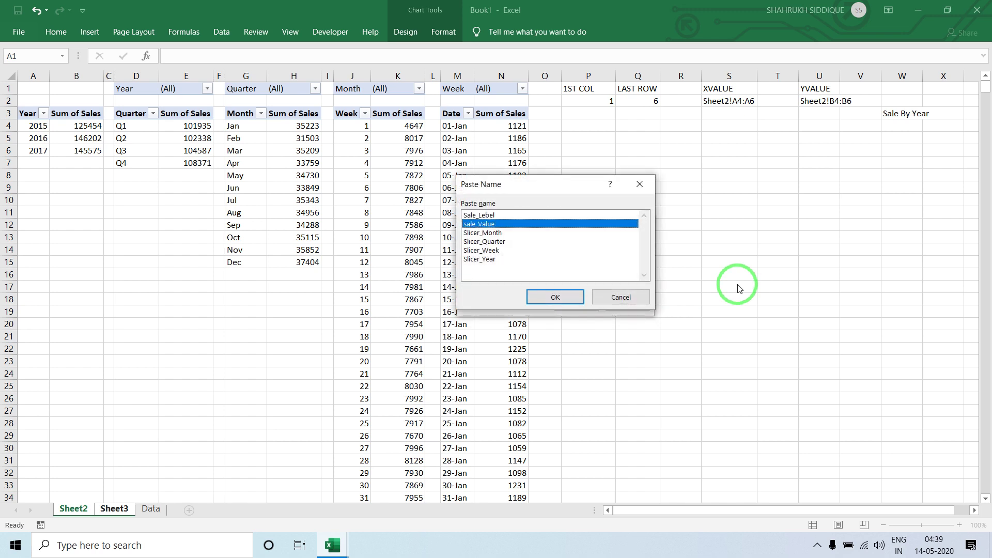
pyautogui.press('Return')
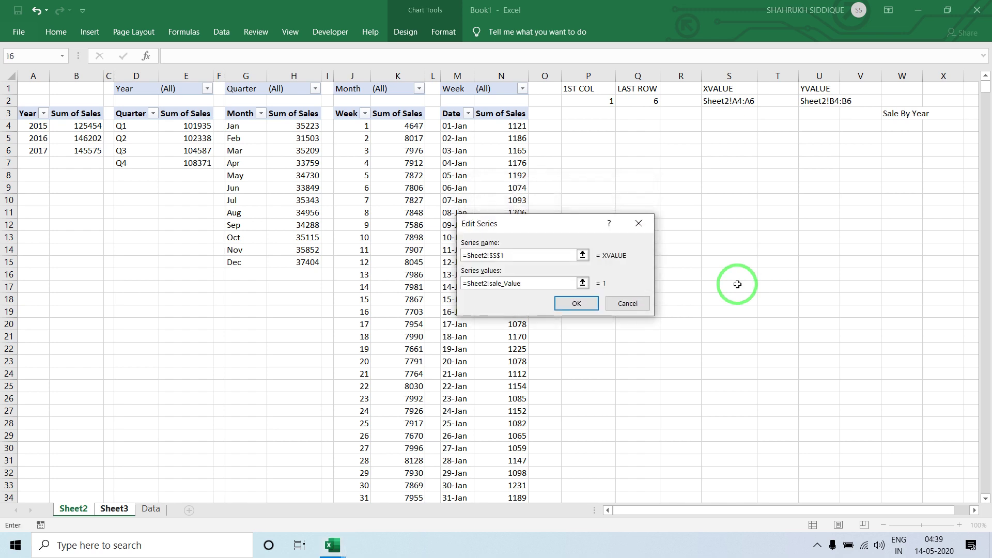
pyautogui.click(576, 304)
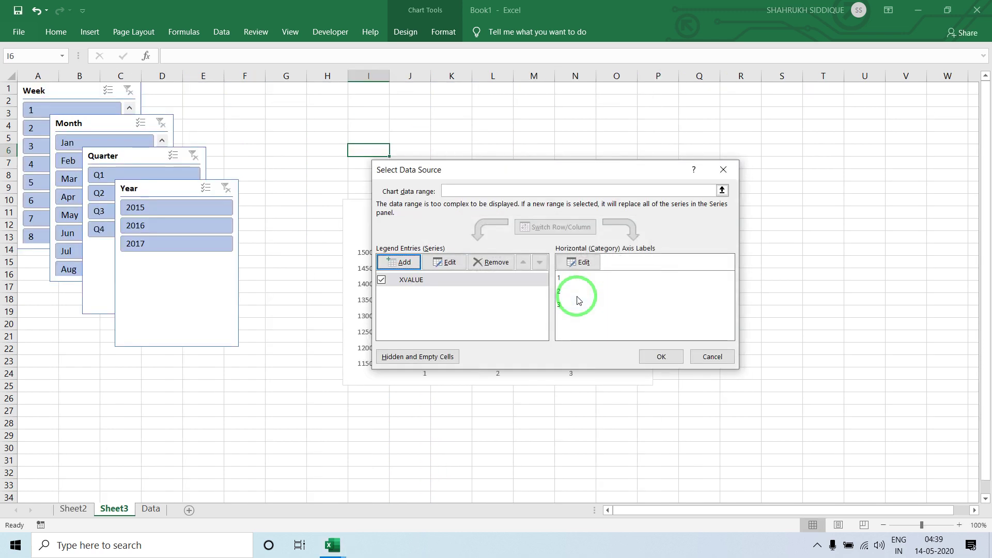
pyautogui.click(660, 356)
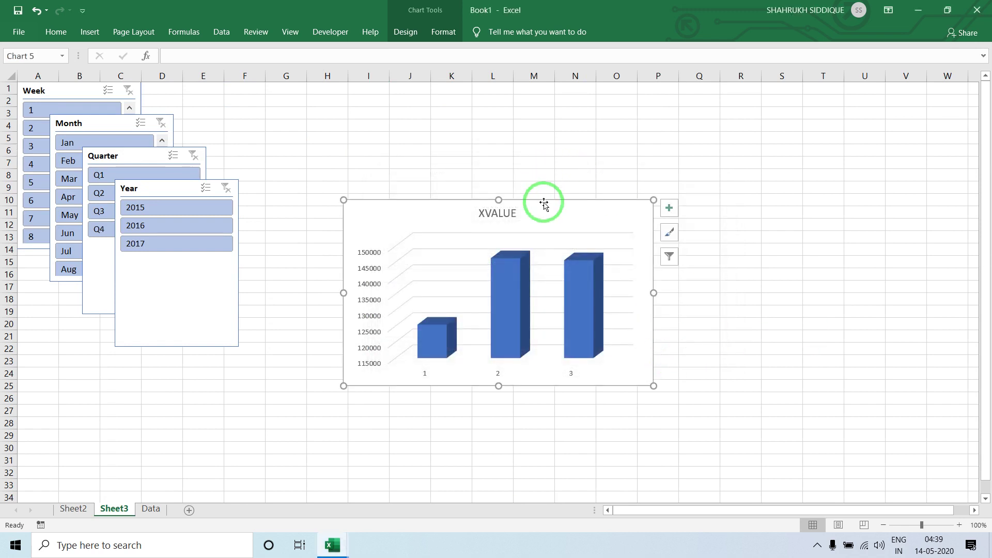
pyautogui.moveTo(542, 203); pyautogui.dragTo(541, 164)
# Step: Set the chart's horizontal axis label range to =Sheet2!Sale_Lebel and apply the data source
pyautogui.rightClick(519, 279)
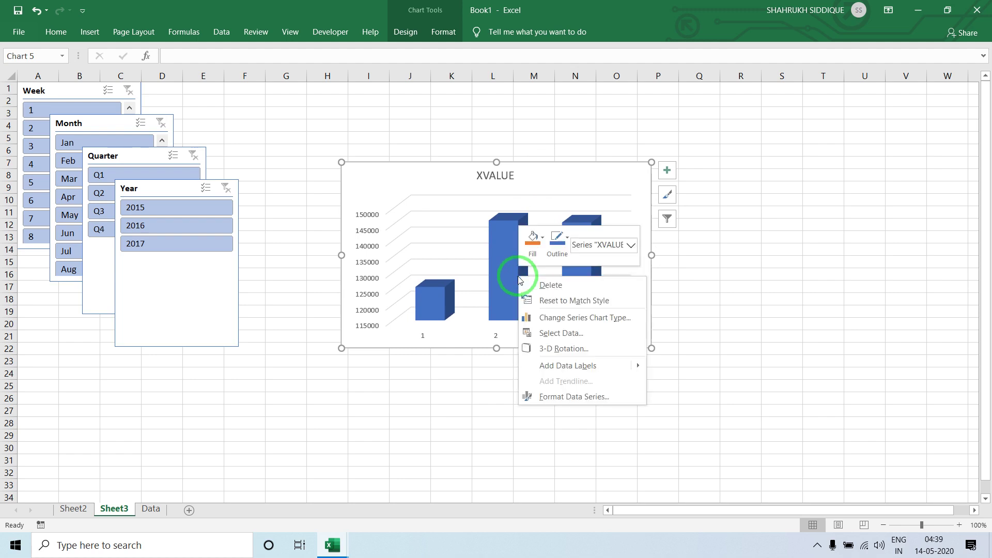
pyautogui.click(558, 334)
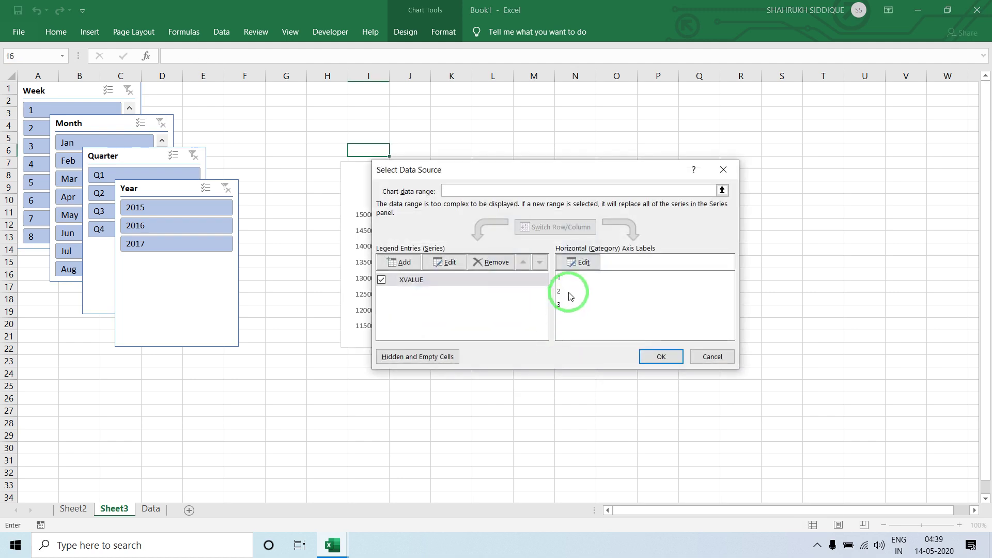
pyautogui.click(572, 263)
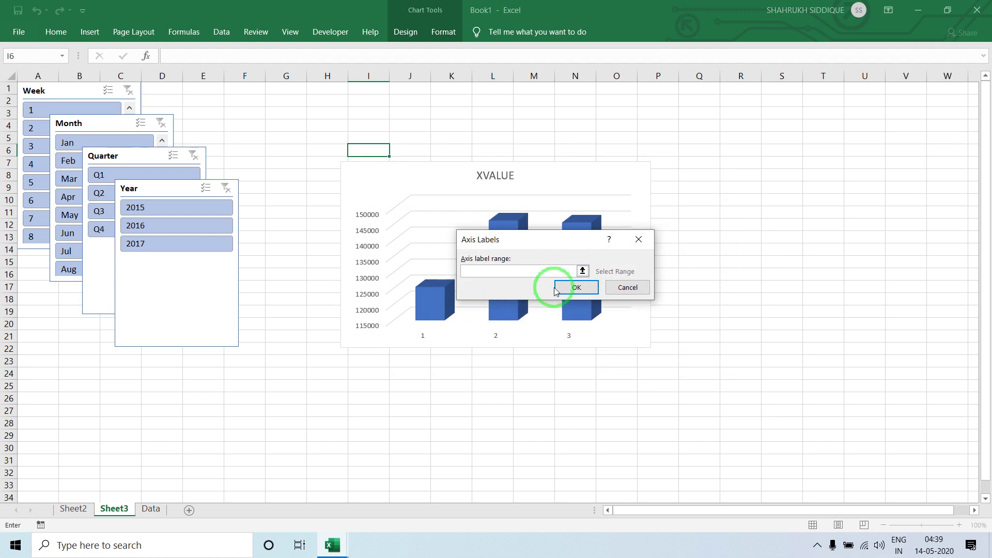
pyautogui.click(583, 270)
pyautogui.click(88, 508)
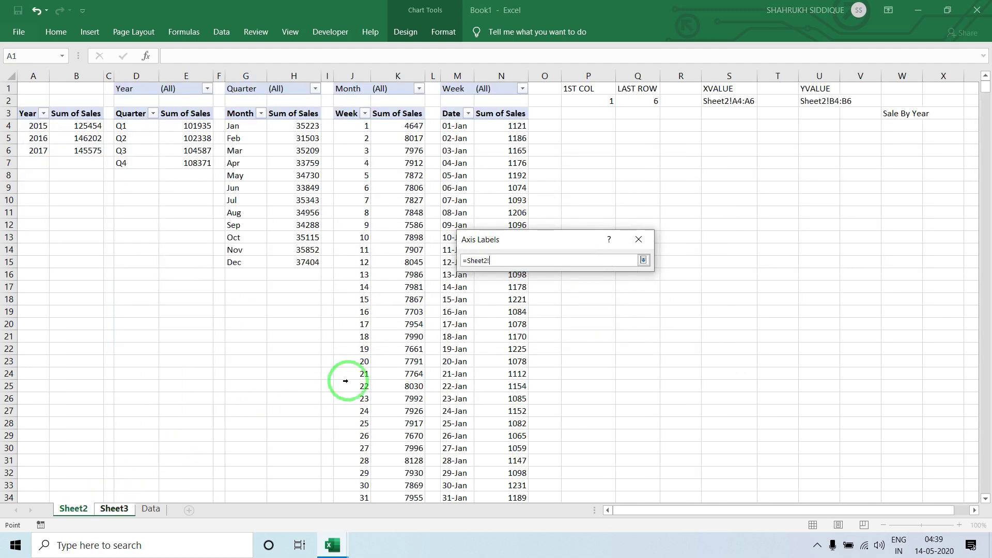
pyautogui.click(754, 325)
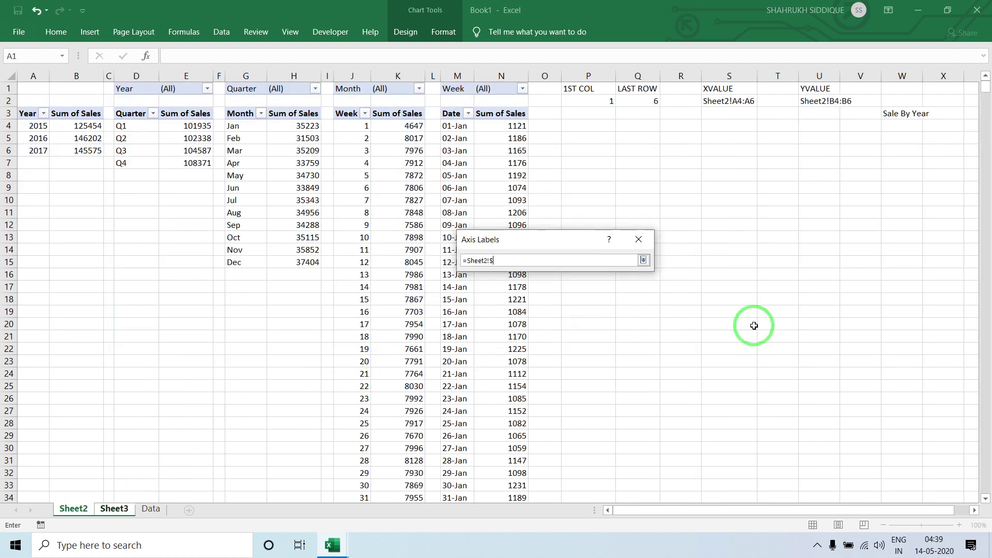
pyautogui.press('F3')
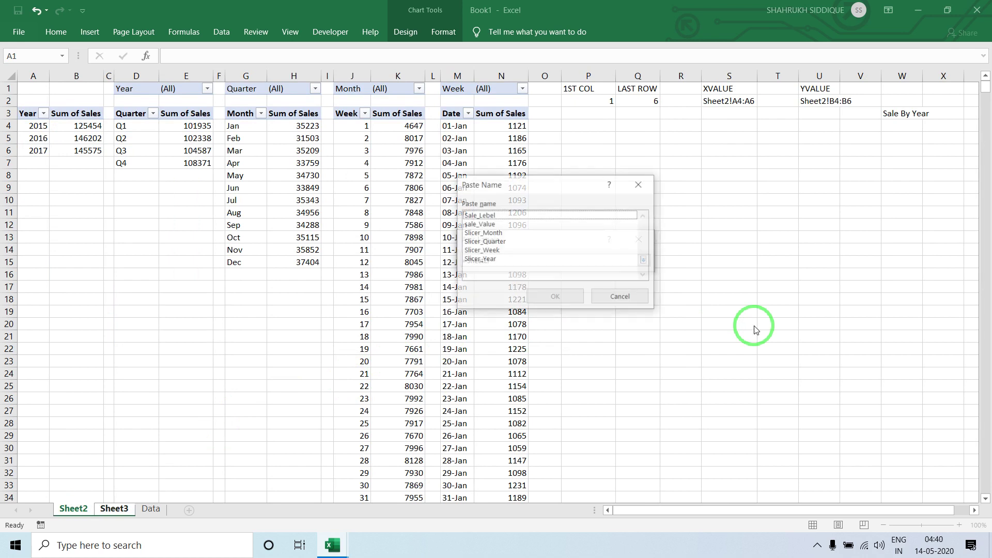
pyautogui.press('Down')
pyautogui.press('Return')
pyautogui.press('Return')
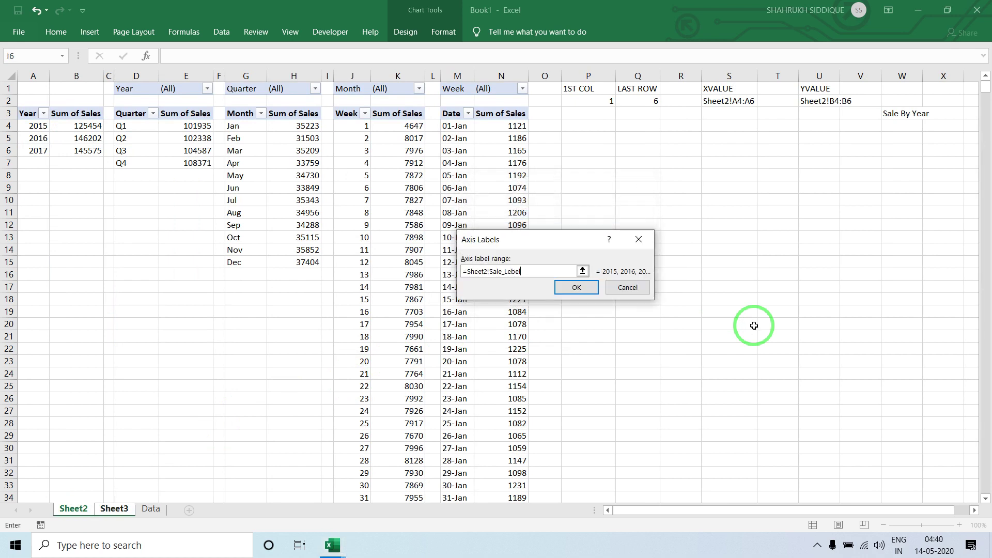
pyautogui.press('Return')
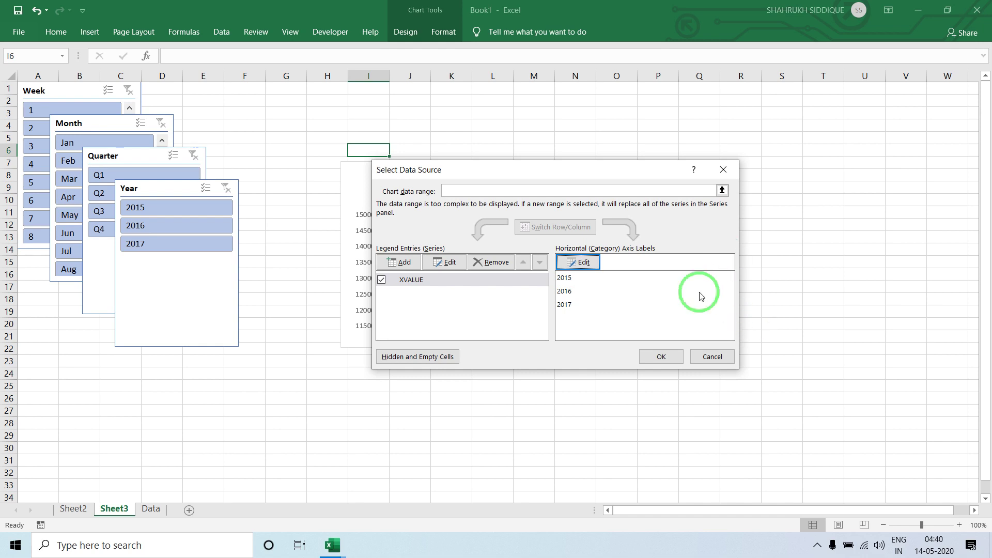
pyautogui.click(661, 357)
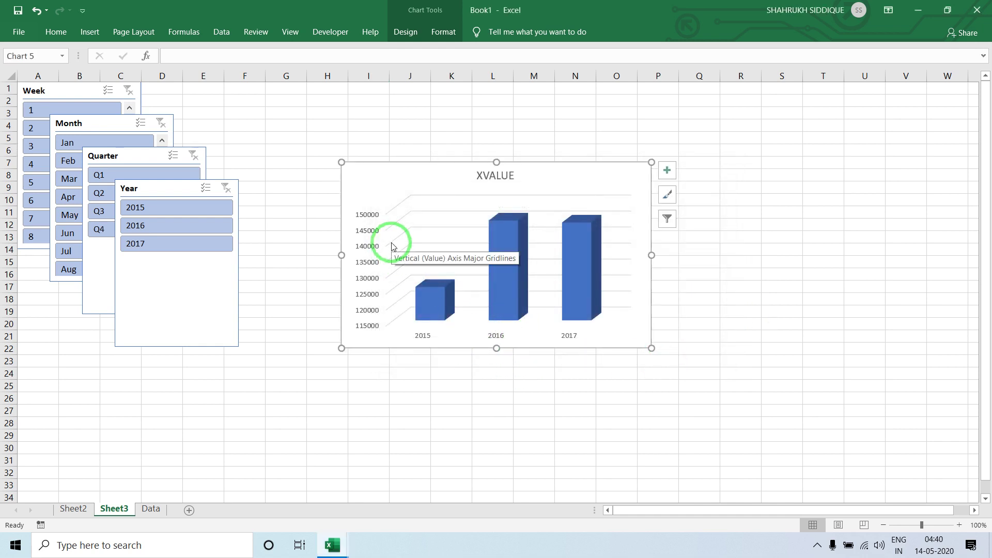
# Step: Examine the finished chart on the Drill Down sheet of the Multiple drill down Chart in Excel workbook and return to Book1
pyautogui.hotkey('alt', 'Tab')
pyautogui.click(77, 513)
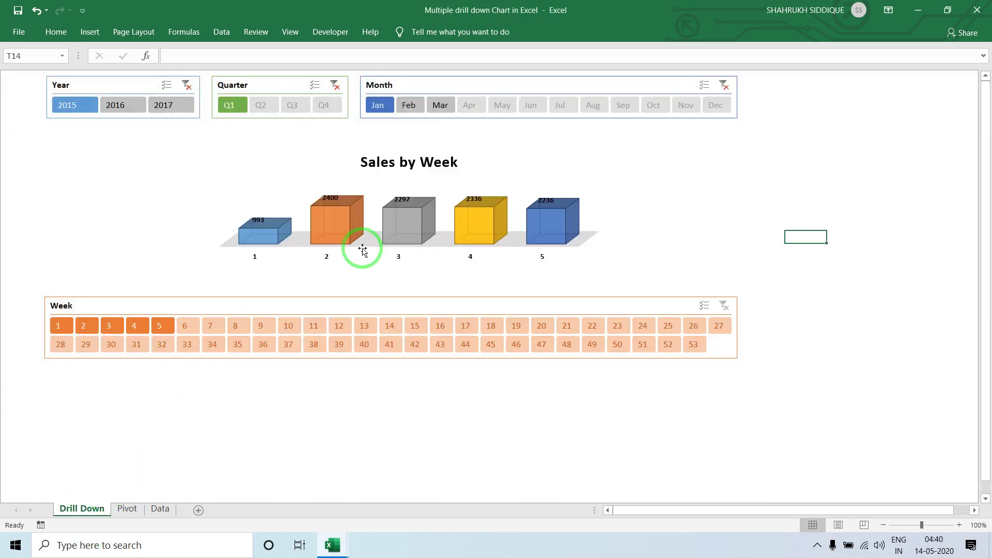
pyautogui.hotkey('alt', 'Tab')
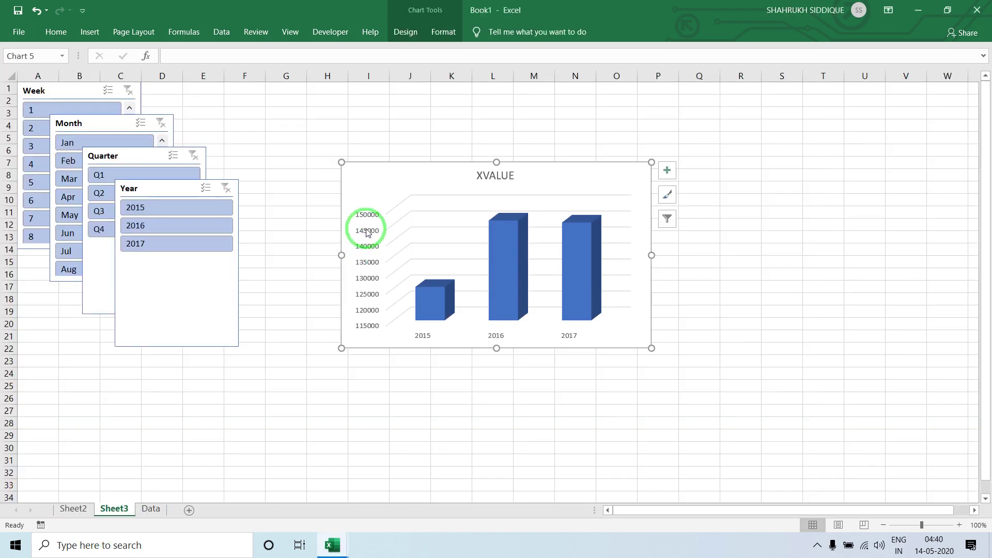
# Step: Remove the vertical value axis and the gridlines from the column chart
pyautogui.press('Delete')
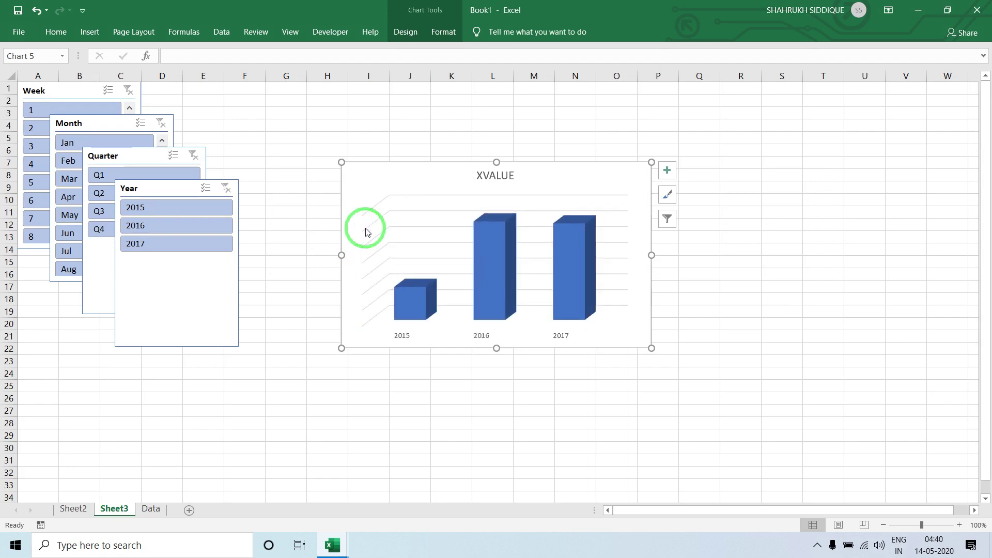
pyautogui.click(667, 170)
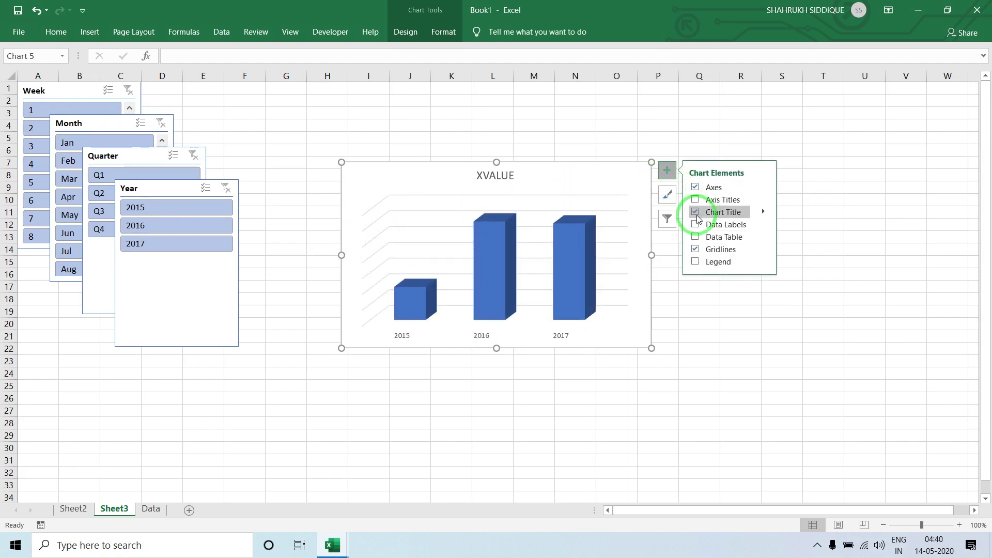
pyautogui.click(702, 249)
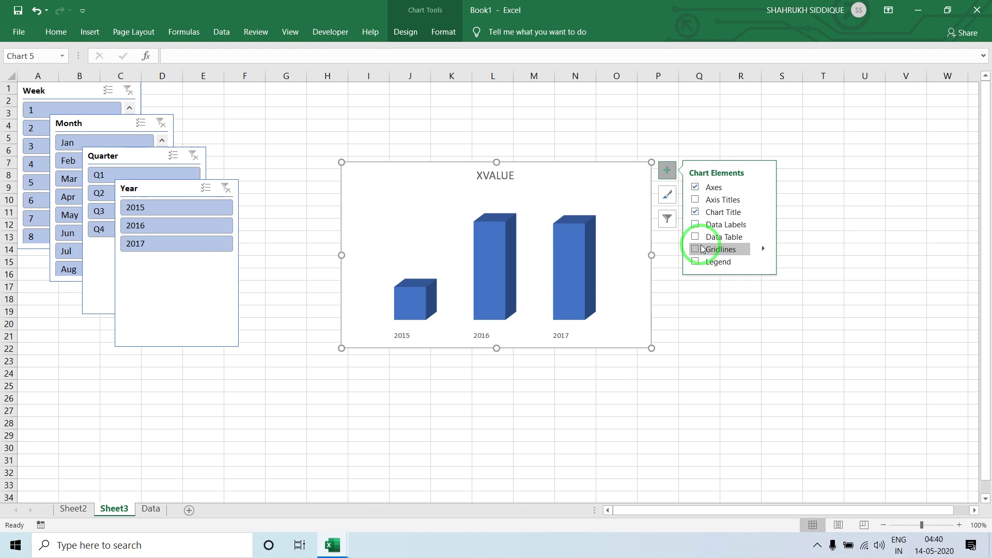
pyautogui.click(532, 130)
pyautogui.click(423, 169)
pyautogui.click(444, 31)
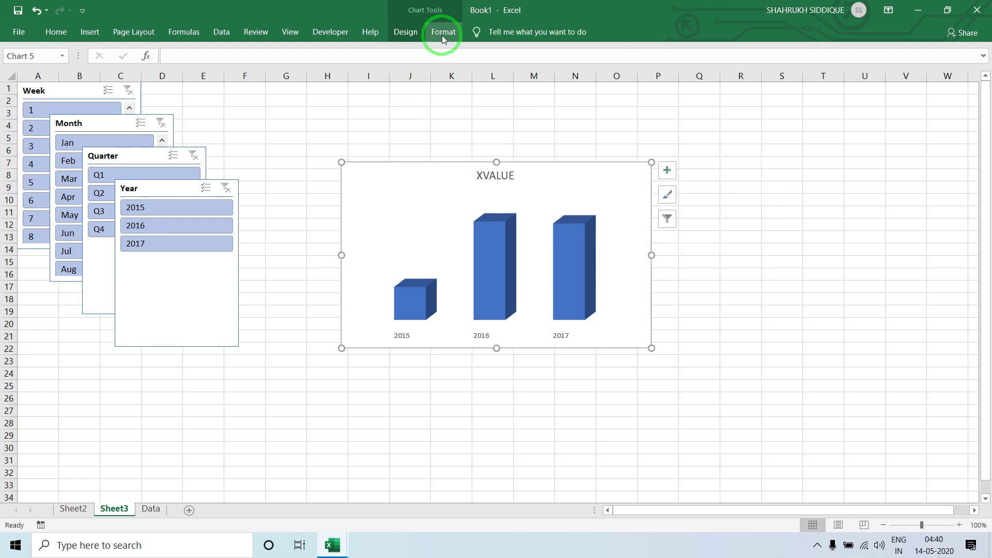
pyautogui.click(463, 79)
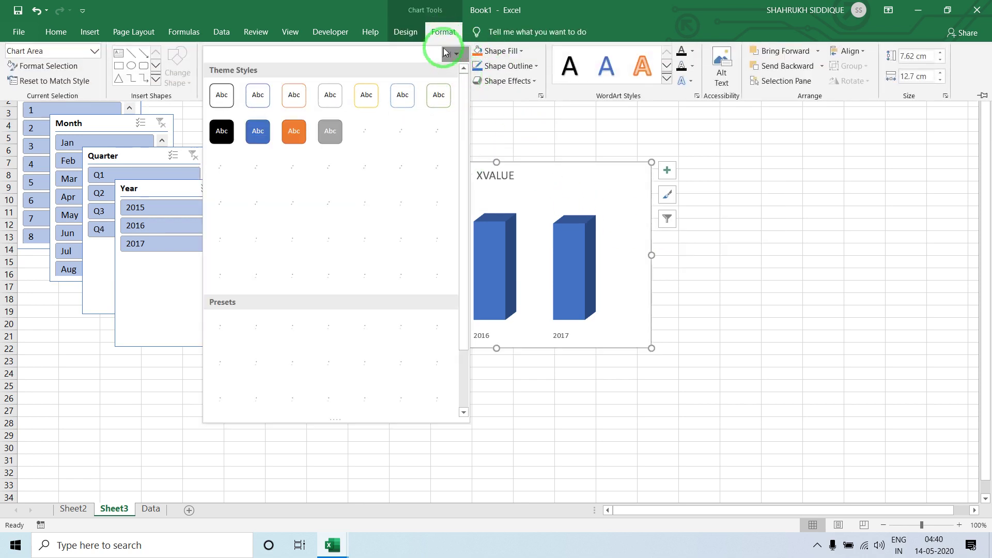
pyautogui.click(405, 32)
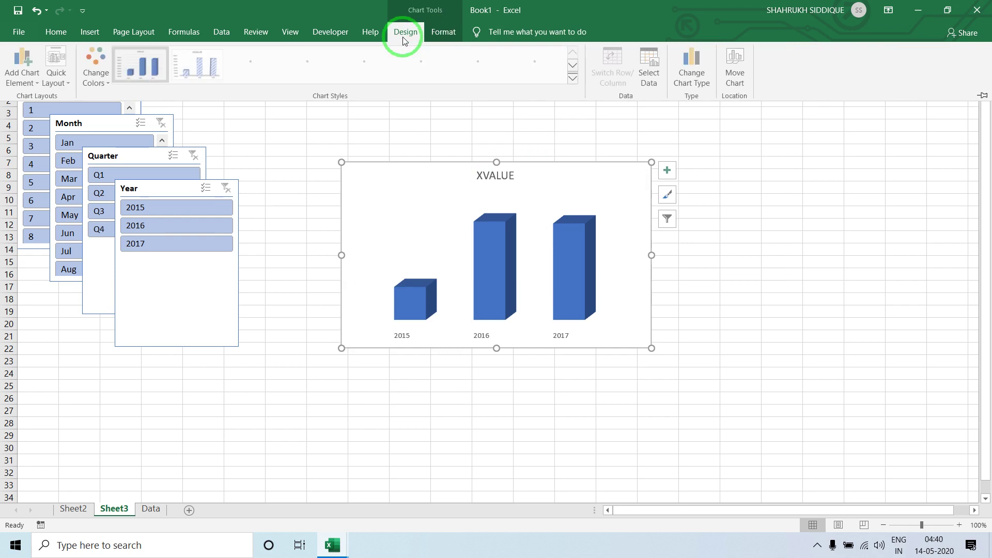
pyautogui.click(573, 78)
pyautogui.click(423, 299)
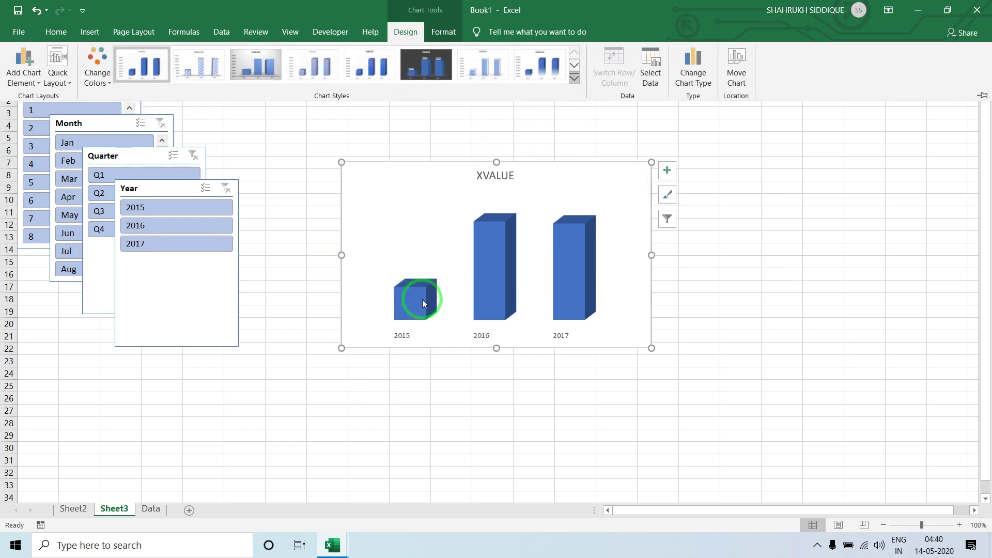
pyautogui.rightClick(422, 300)
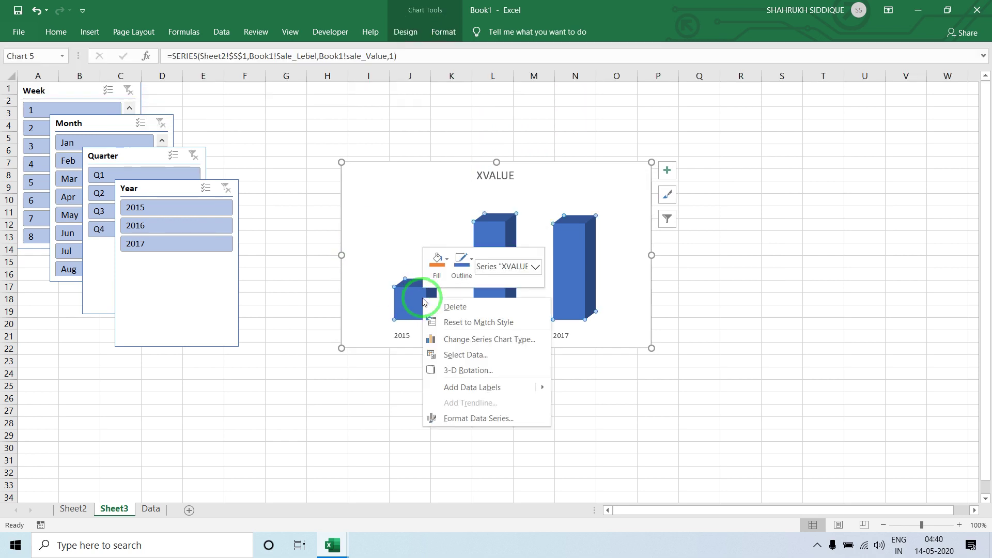
pyautogui.click(448, 322)
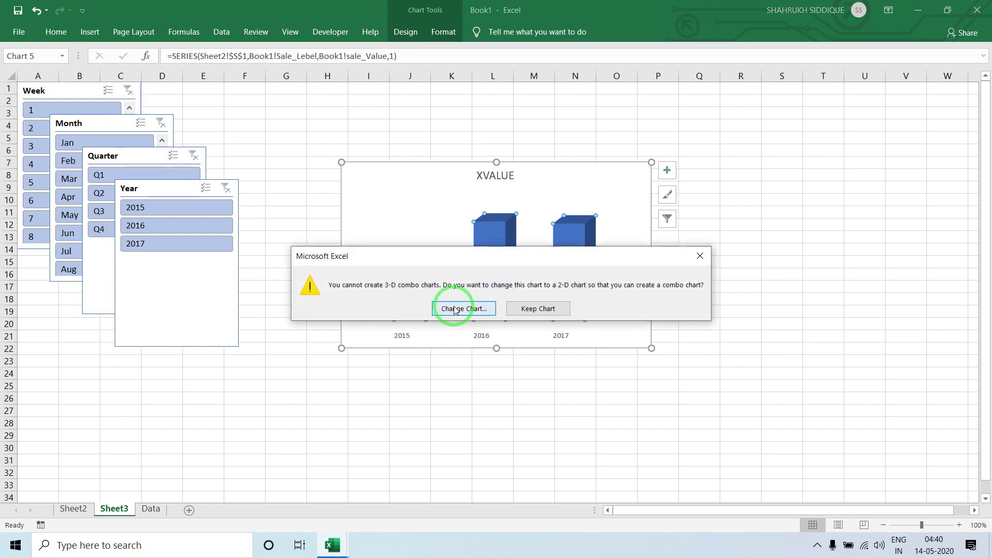
pyautogui.click(455, 308)
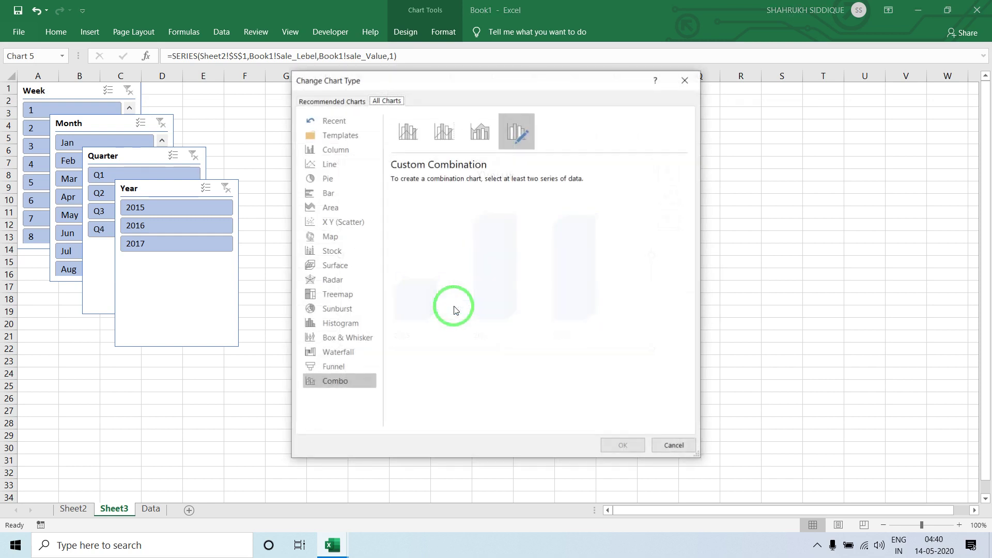
pyautogui.click(360, 155)
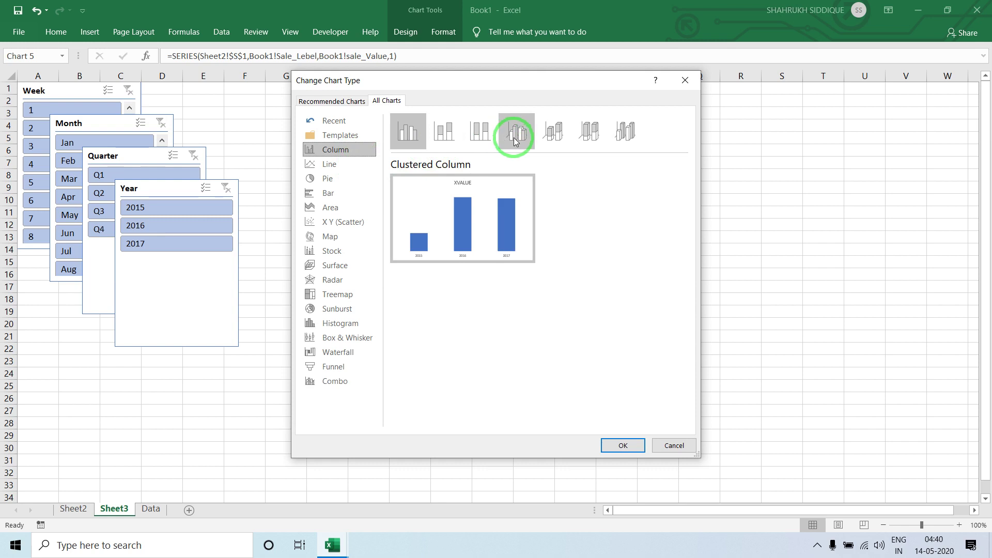
pyautogui.moveTo(519, 92); pyautogui.dragTo(227, 226)
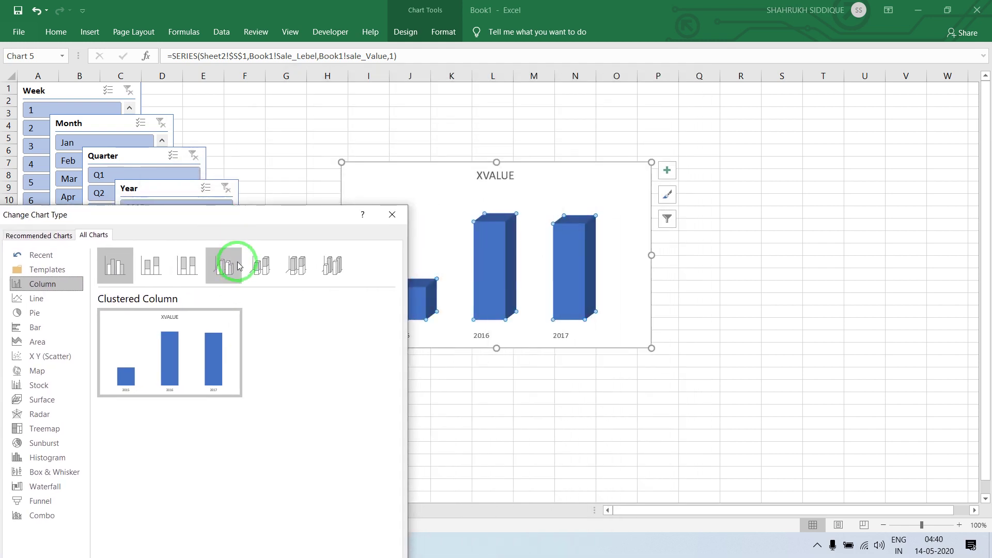
pyautogui.click(234, 264)
pyautogui.click(264, 265)
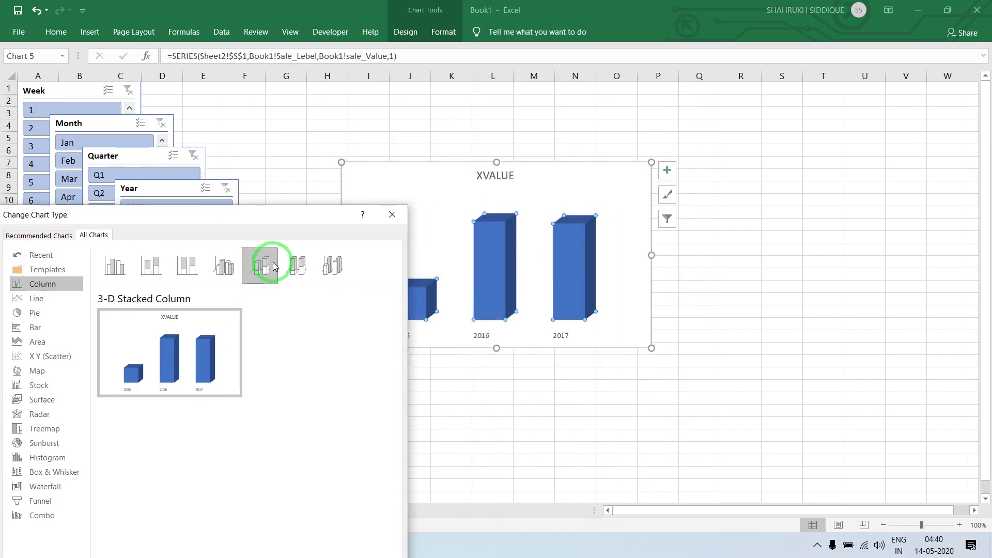
pyautogui.click(305, 266)
pyautogui.click(333, 265)
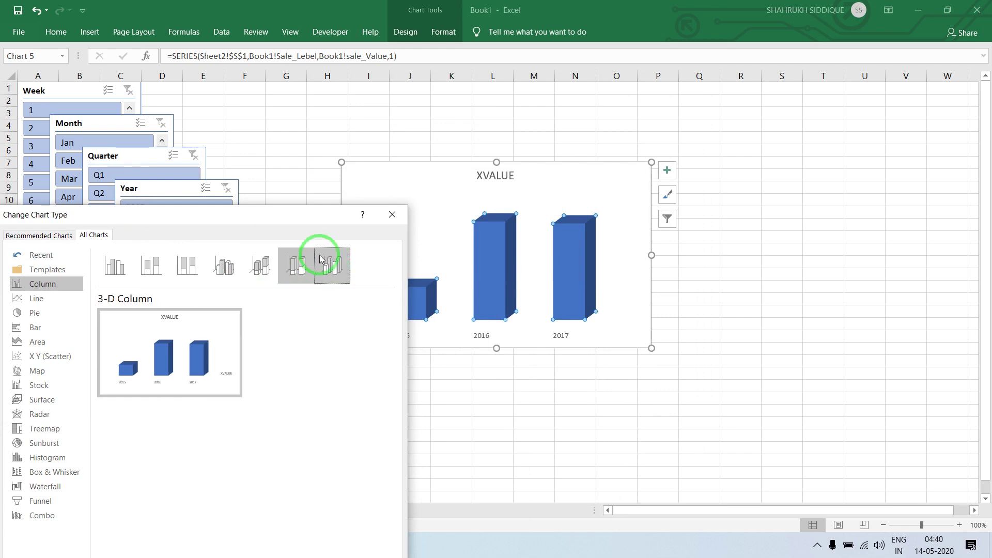
pyautogui.click(391, 215)
# Step: Vary the column series' fill colors by point so each year's column gets its own color
pyautogui.click(491, 257)
pyautogui.rightClick(491, 257)
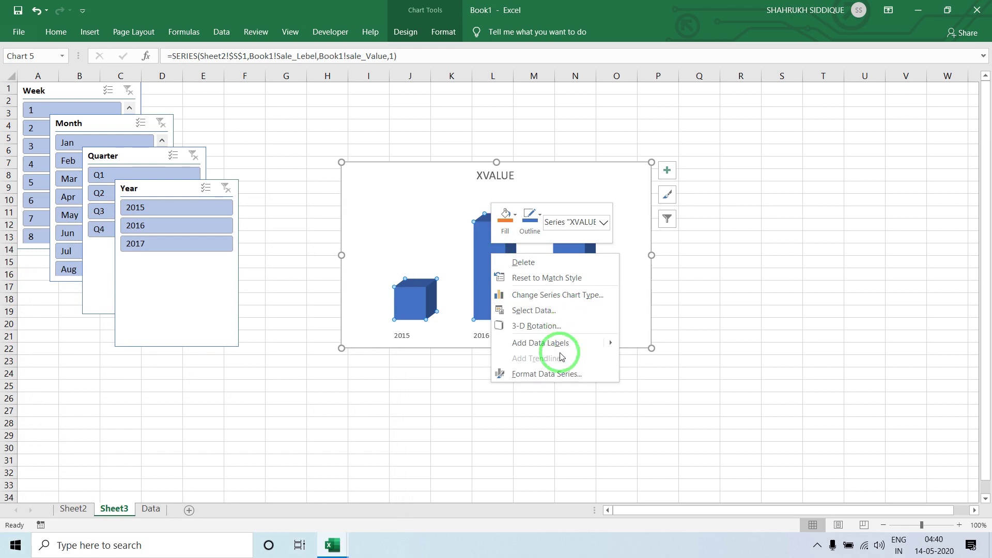
pyautogui.click(557, 371)
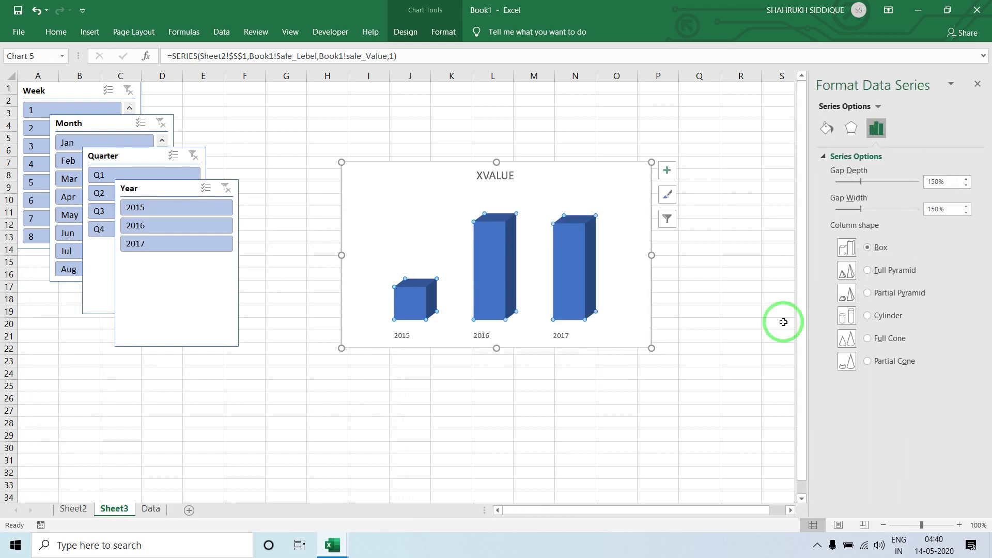
pyautogui.click(828, 130)
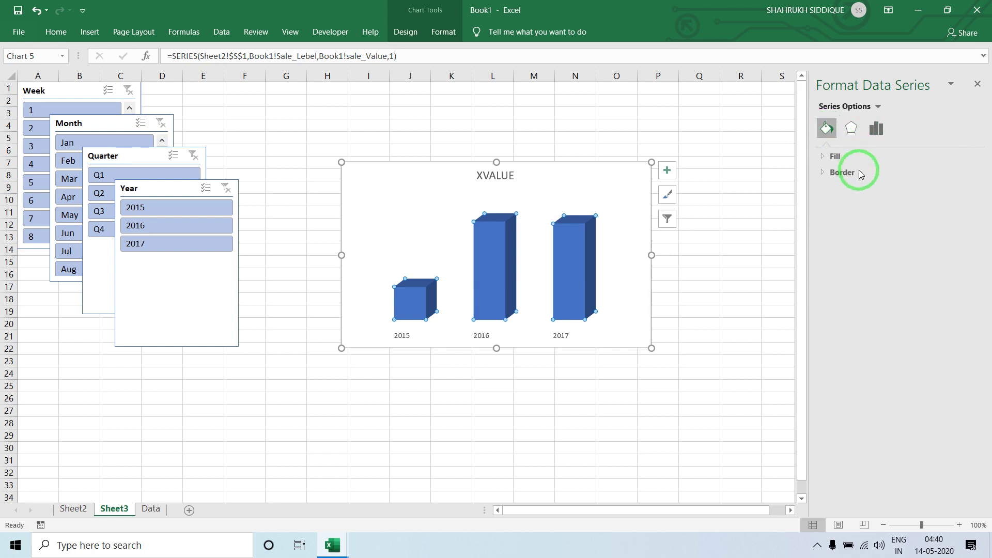
pyautogui.click(844, 156)
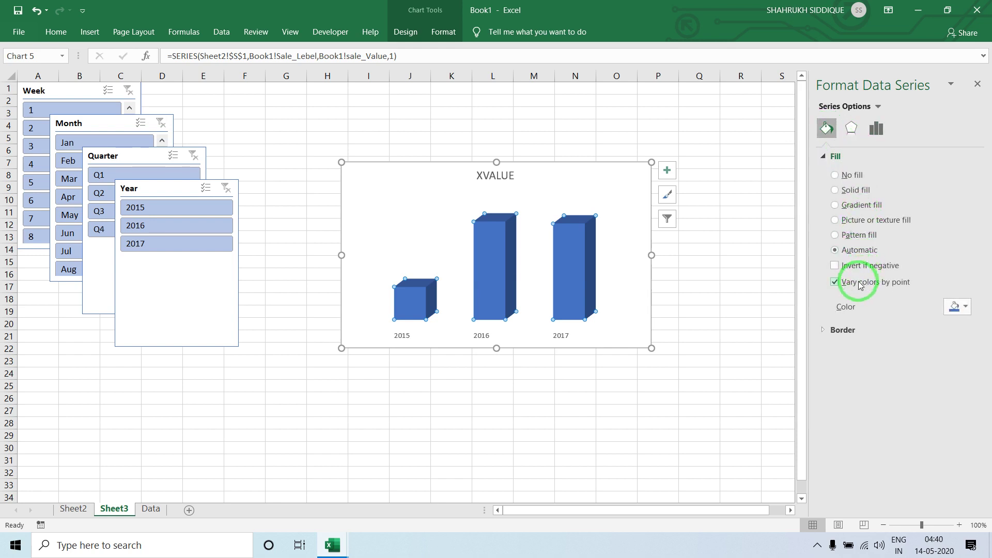
pyautogui.click(745, 249)
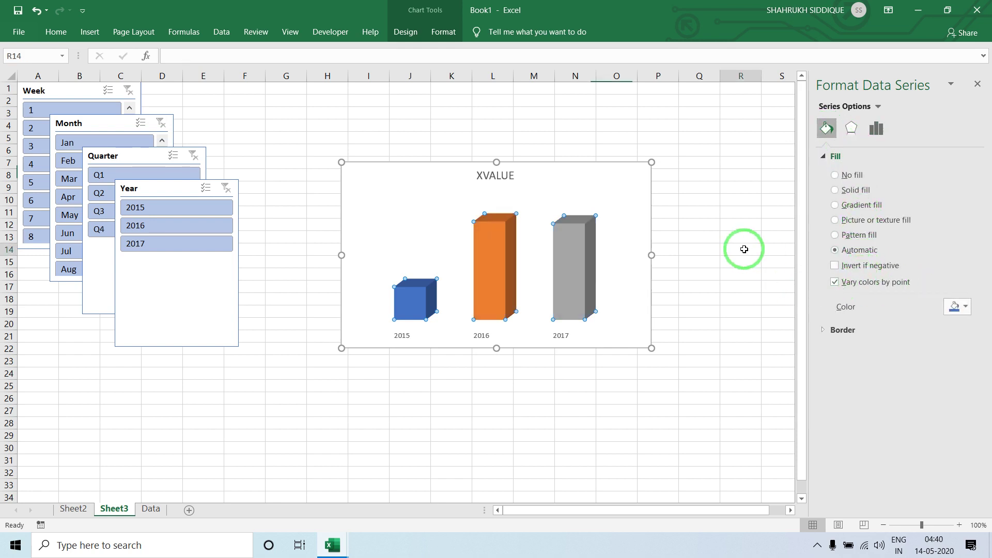
# Step: Add data labels to the column series
pyautogui.click(407, 284)
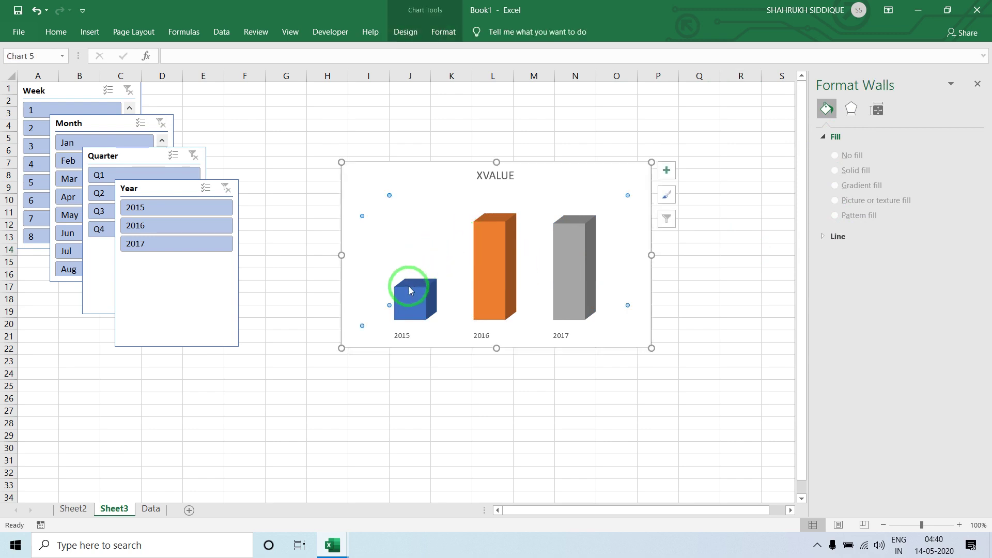
pyautogui.rightClick(406, 306)
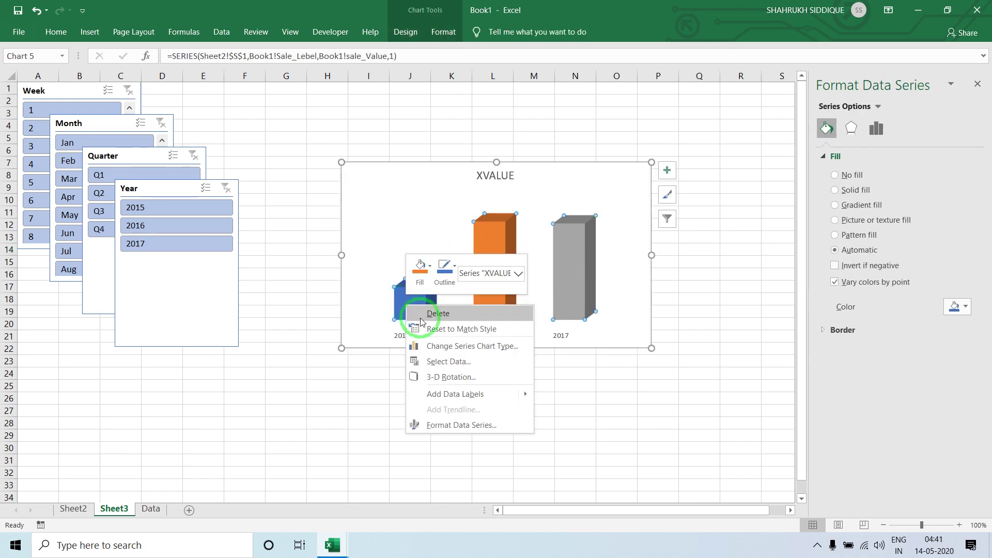
pyautogui.click(447, 394)
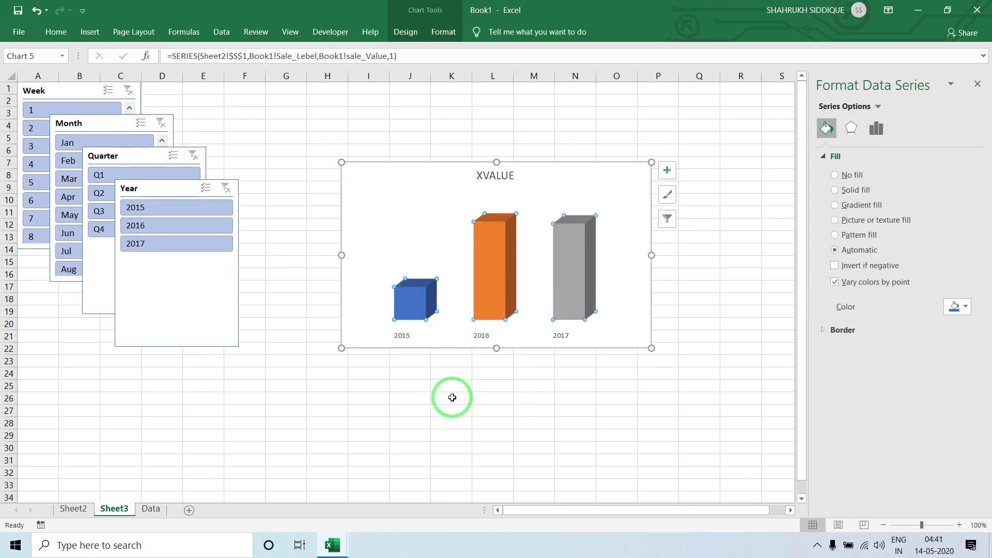
pyautogui.rightClick(420, 280)
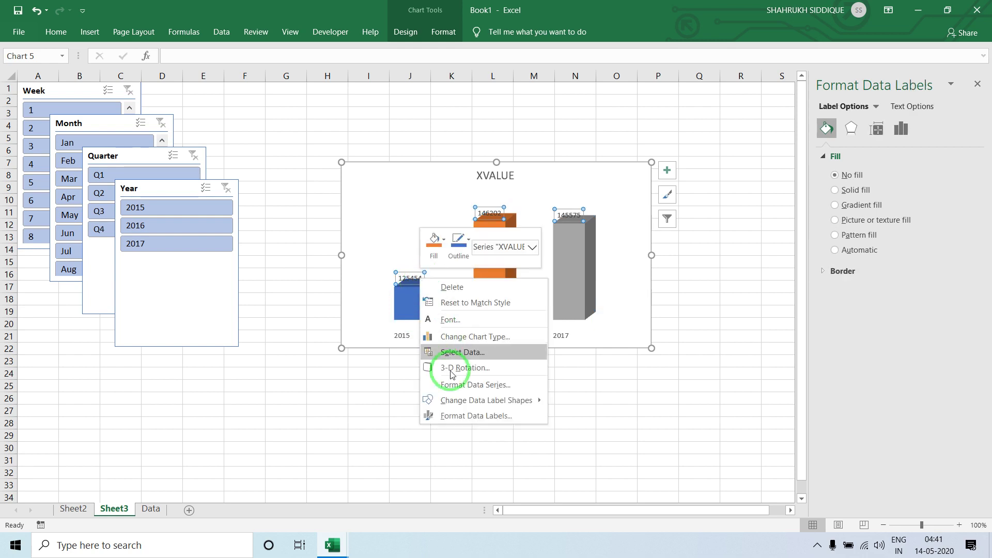
pyautogui.click(458, 417)
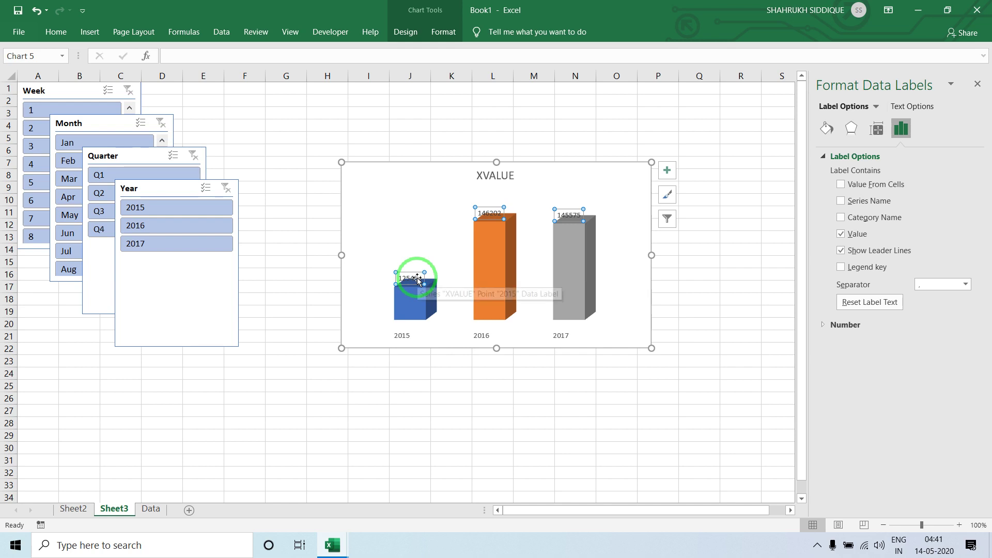
pyautogui.click(855, 325)
pyautogui.click(876, 355)
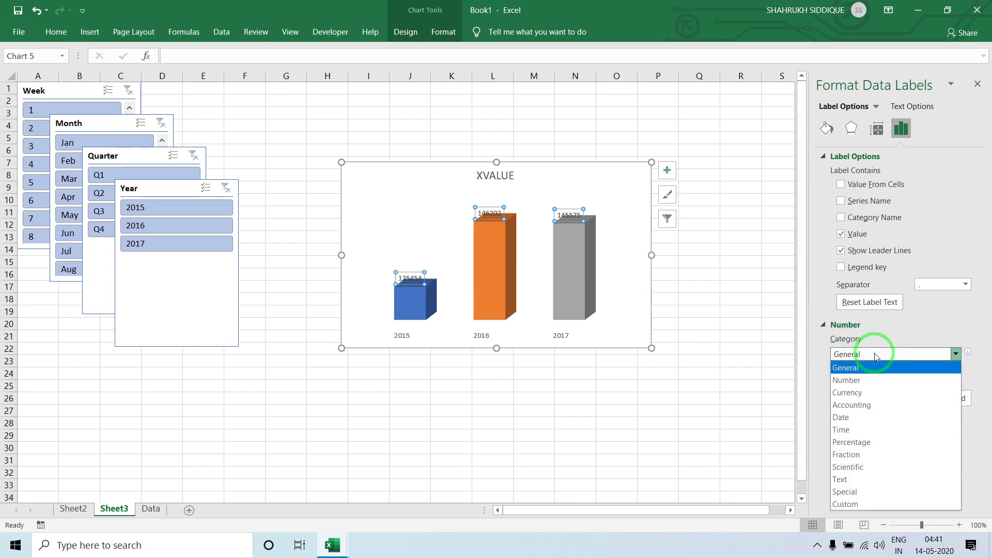
pyautogui.click(876, 357)
pyautogui.rightClick(409, 281)
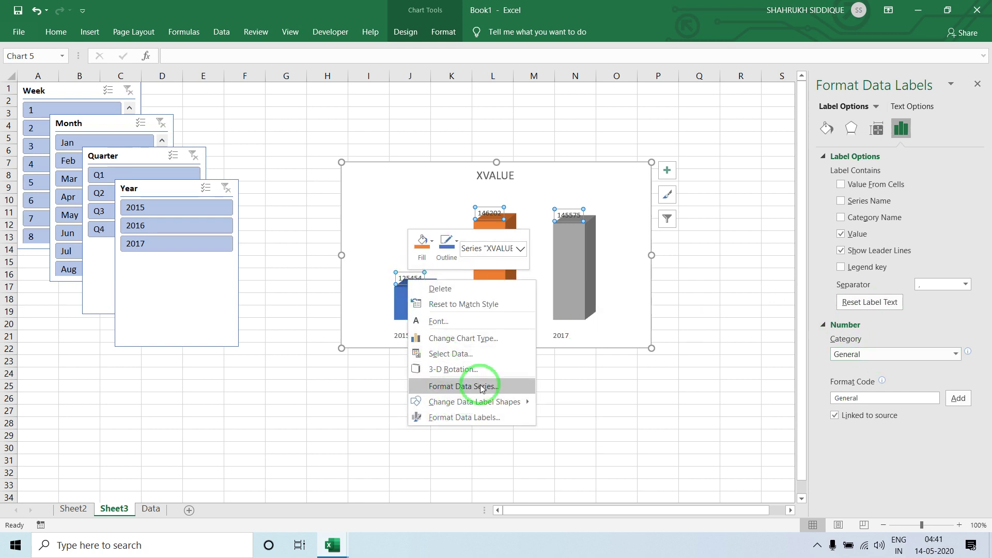
pyautogui.press('Escape')
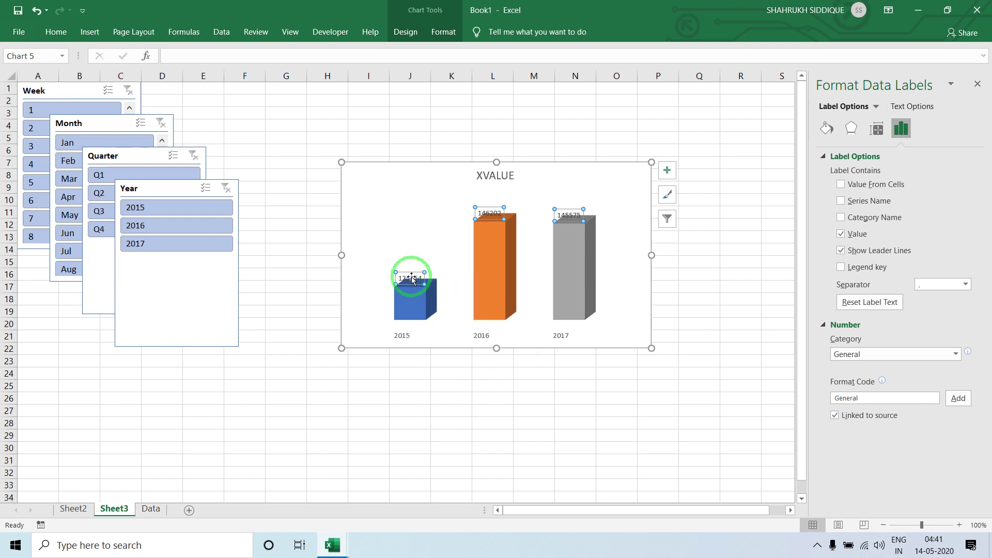
pyautogui.rightClick(412, 277)
pyautogui.click(445, 383)
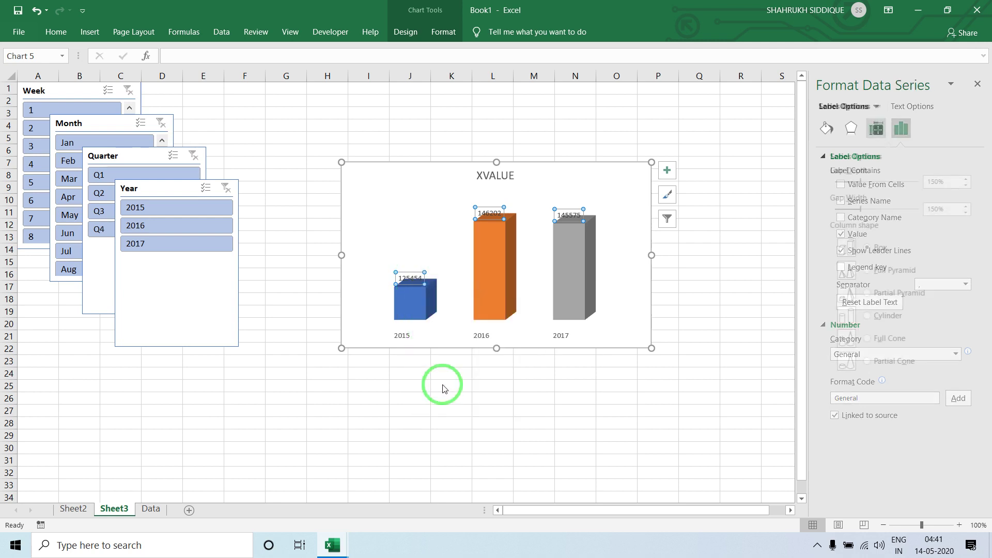
pyautogui.click(824, 130)
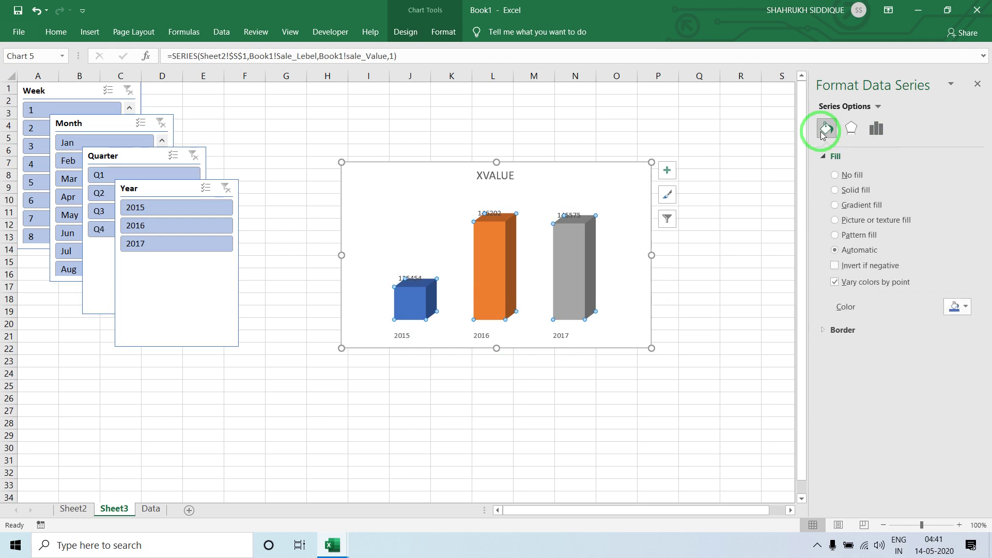
pyautogui.click(522, 250)
pyautogui.click(504, 213)
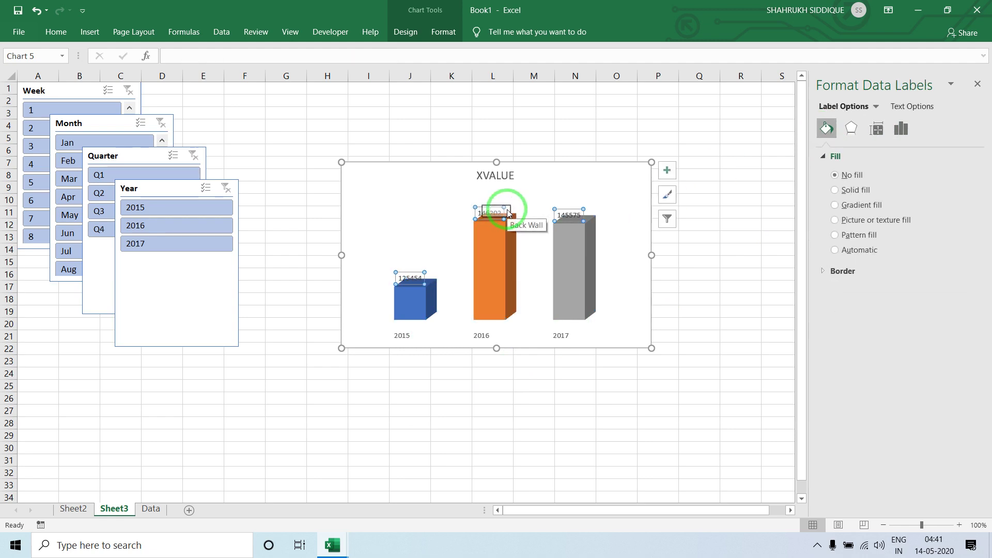
pyautogui.click(430, 131)
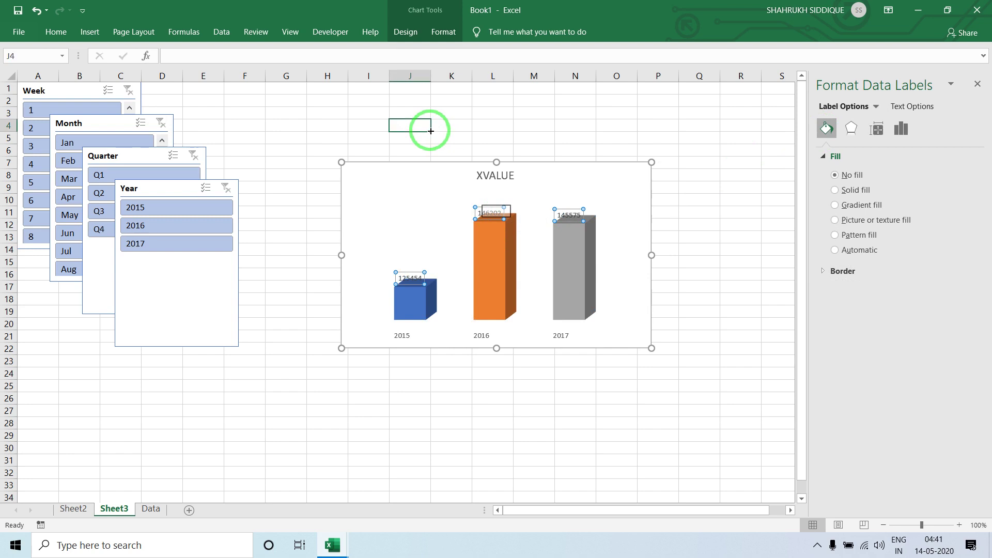
# Step: Set the text fill of the column series' data labels to black
pyautogui.click(492, 212)
pyautogui.click(444, 32)
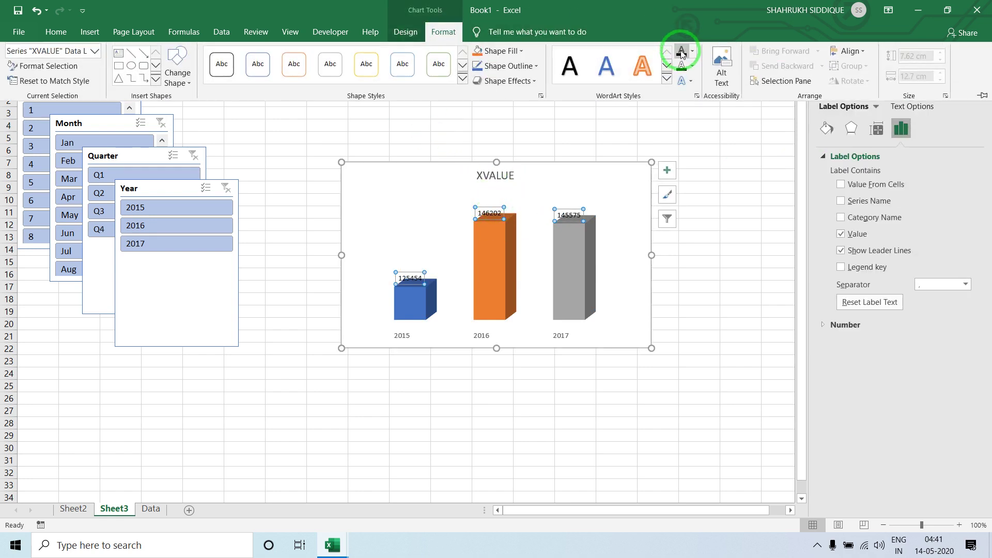
pyautogui.click(492, 211)
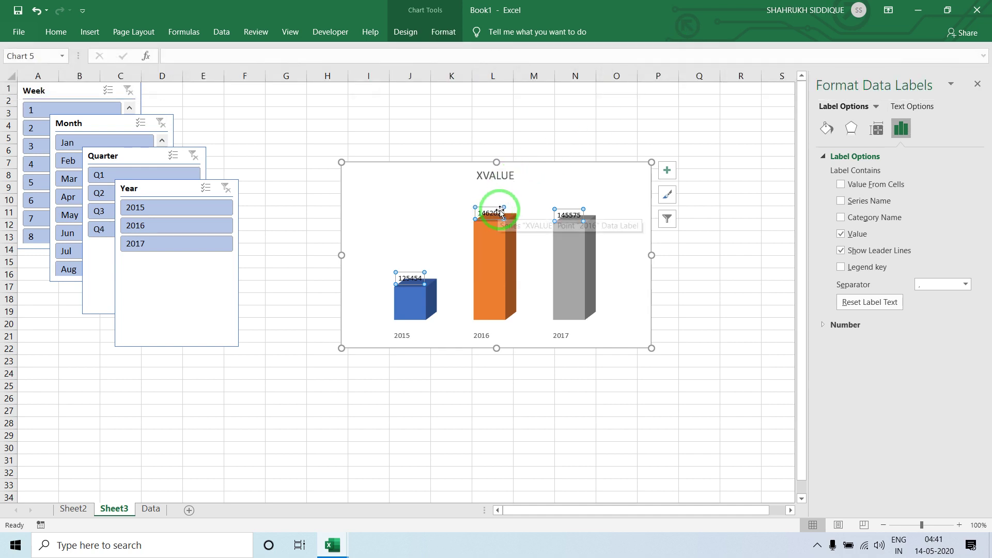
# Step: Move the 2015, 2016 and 2017 data labels individually so each one sits just above its column
pyautogui.click(435, 230)
pyautogui.click(419, 274)
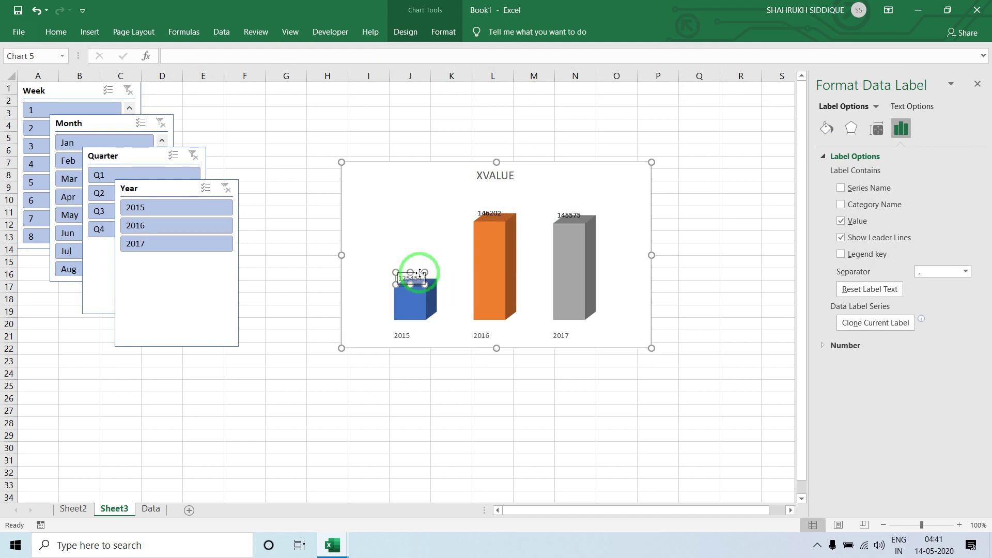
pyautogui.moveTo(423, 272); pyautogui.dragTo(425, 269)
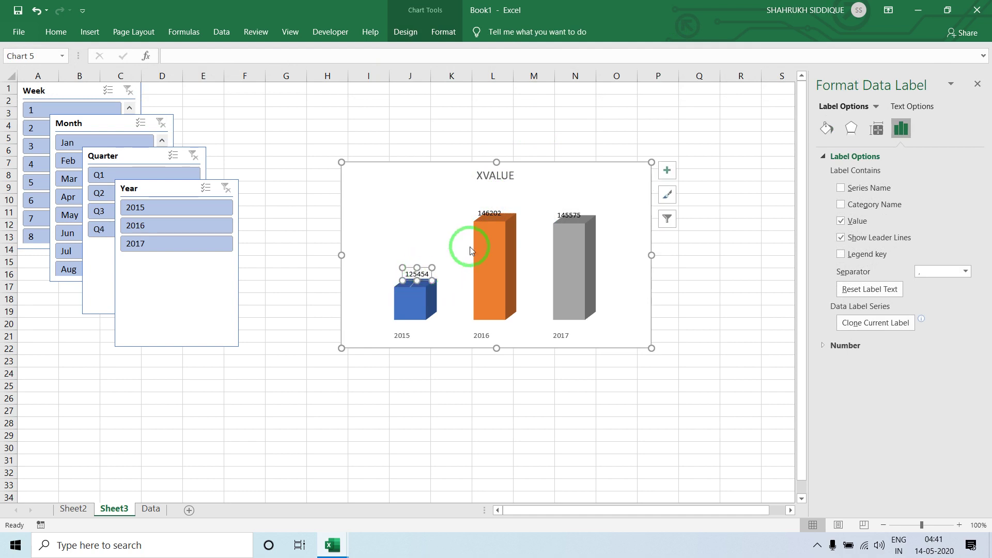
pyautogui.click(498, 209)
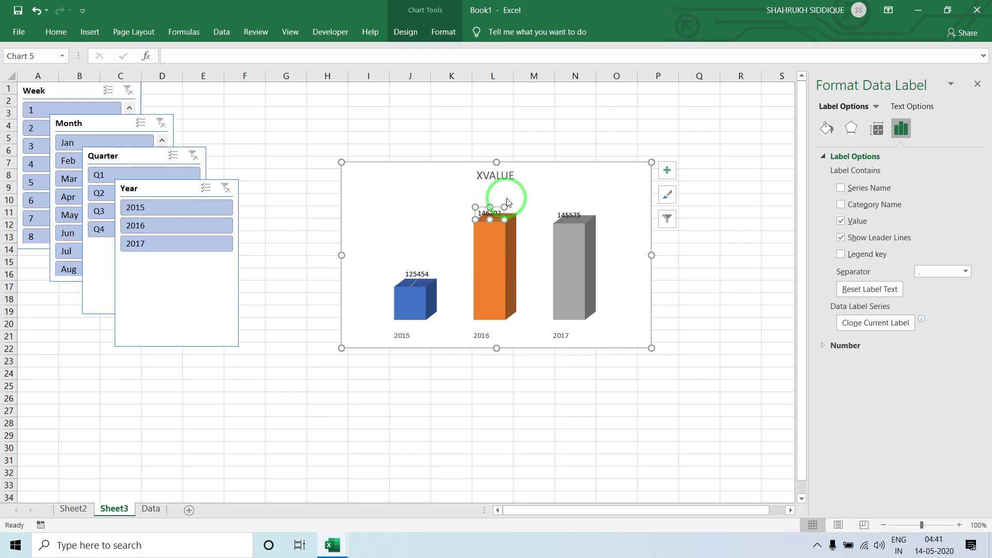
pyautogui.moveTo(496, 207); pyautogui.dragTo(499, 203)
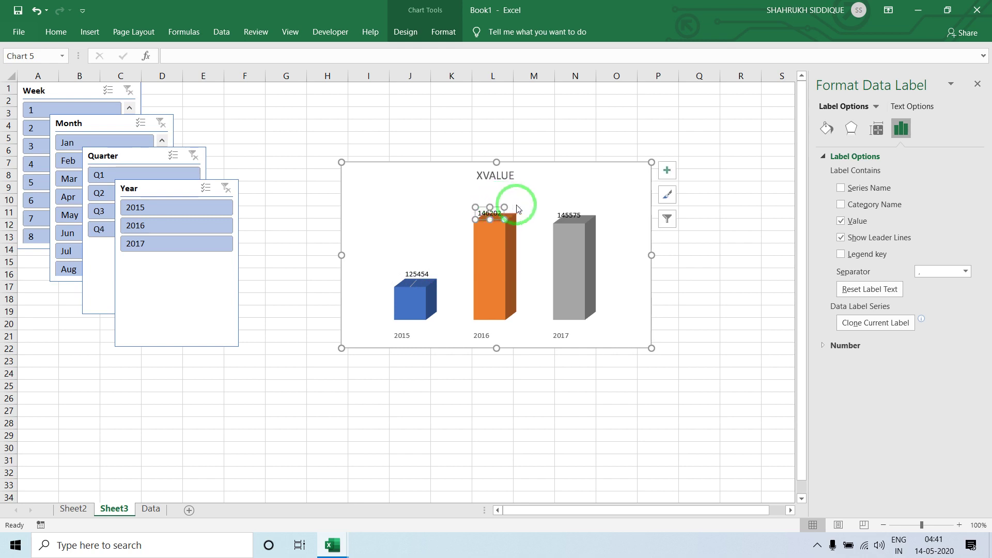
pyautogui.click(581, 211)
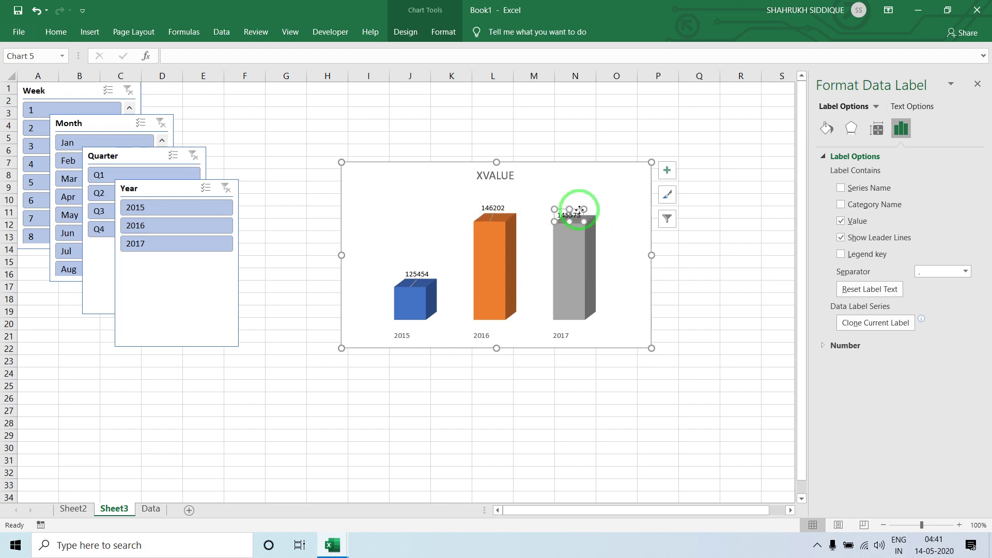
pyautogui.moveTo(580, 209); pyautogui.dragTo(585, 203)
# Step: Hide the data labels' leader lines by setting them to No line
pyautogui.click(572, 222)
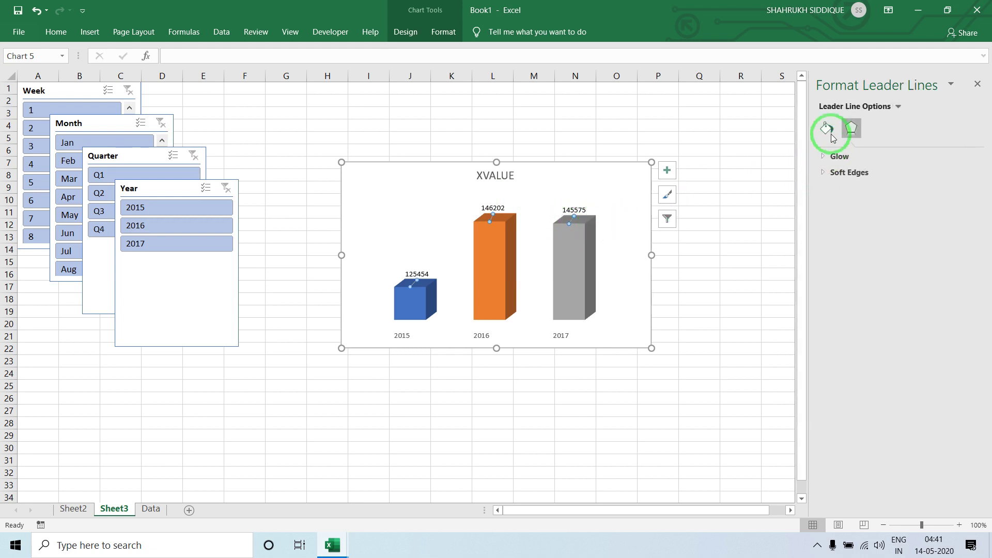
pyautogui.click(590, 138)
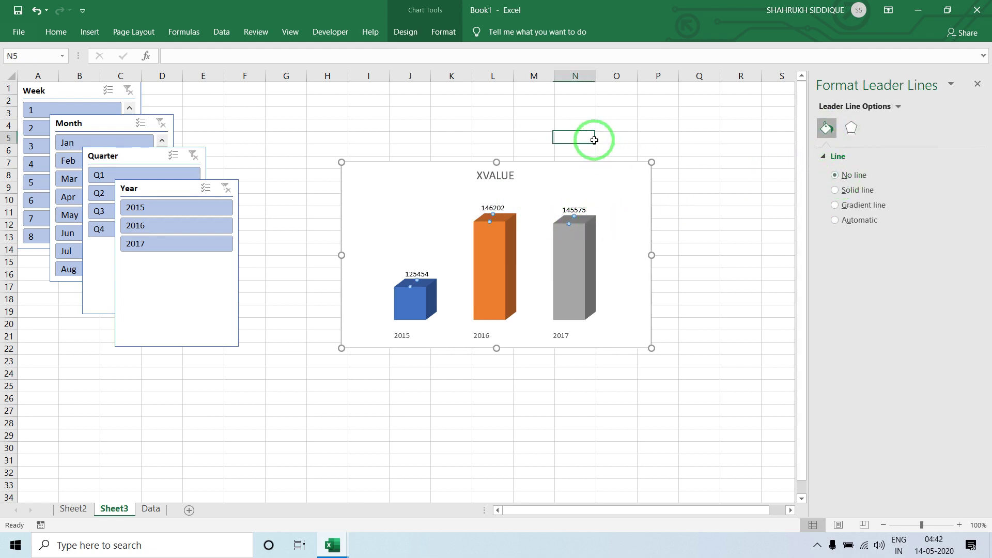
pyautogui.click(383, 138)
# Step: Apply the dark-background chart style with semi-transparent columns and boxed data labels to the column chart
pyautogui.click(395, 175)
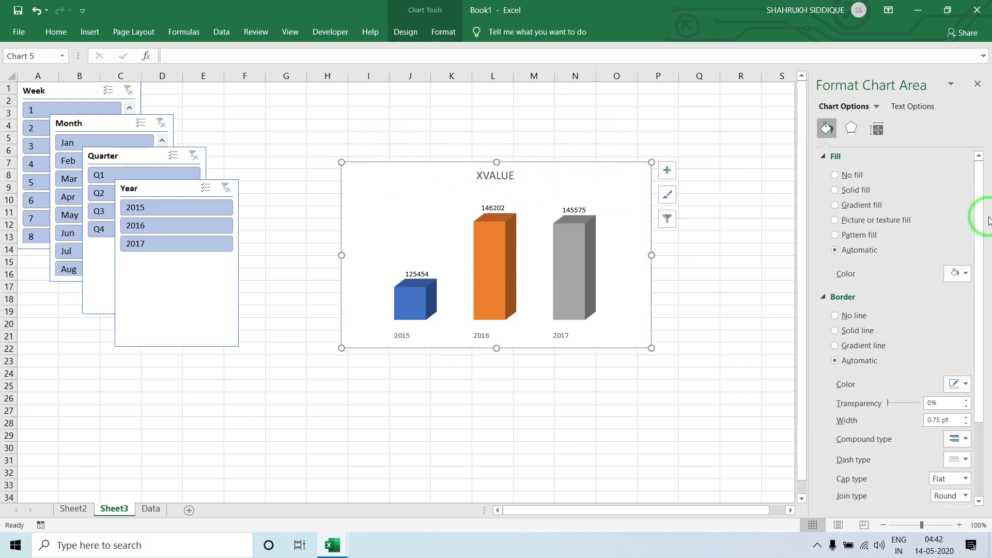
pyautogui.click(444, 31)
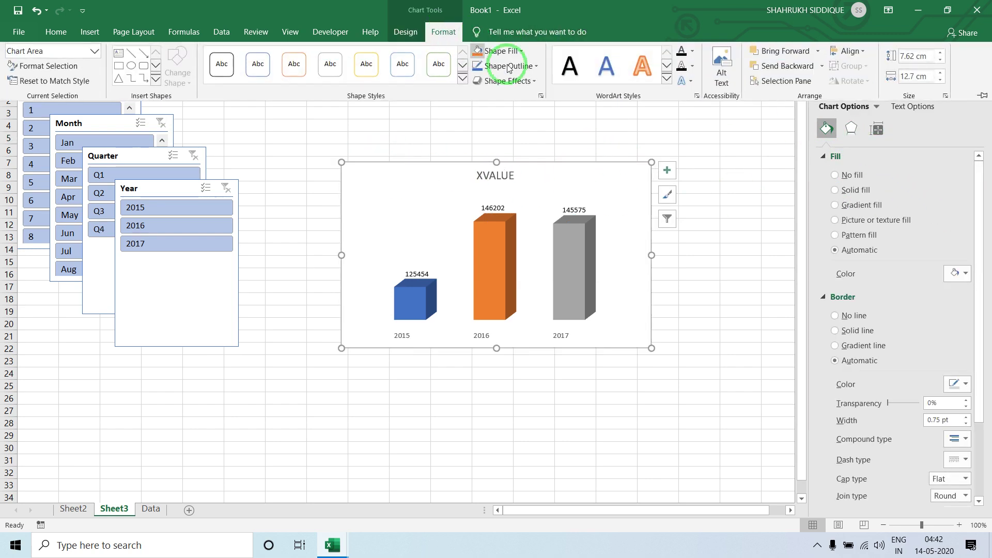
pyautogui.click(406, 32)
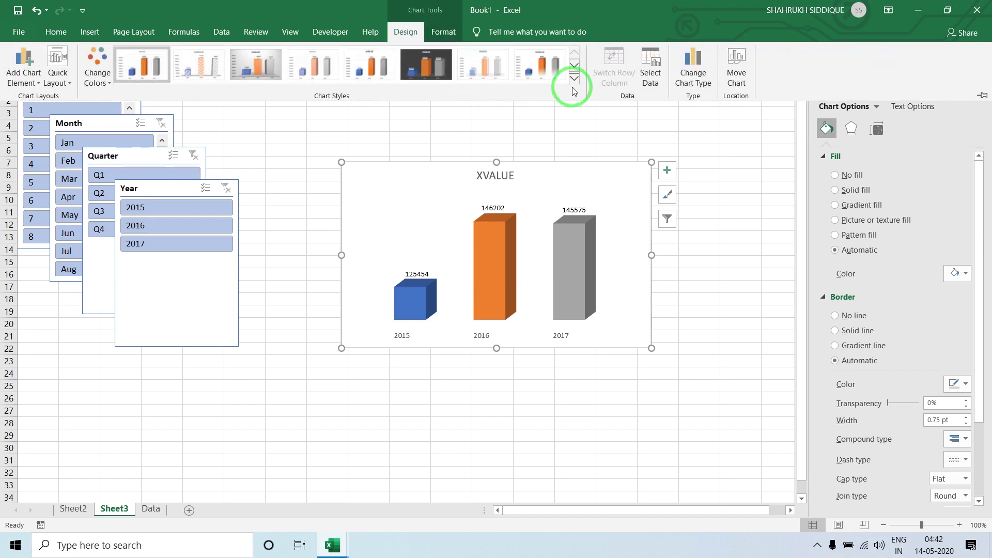
pyautogui.click(575, 84)
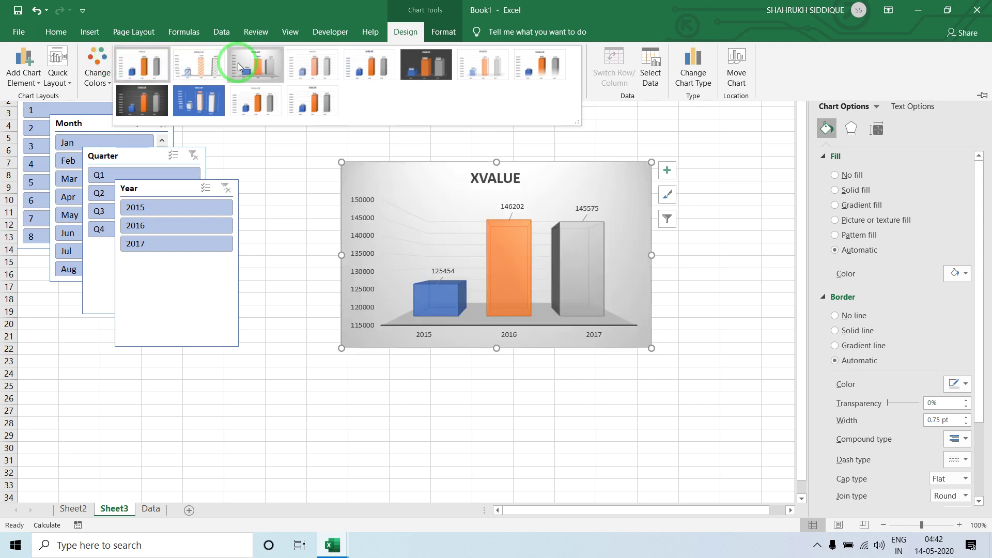
pyautogui.click(406, 72)
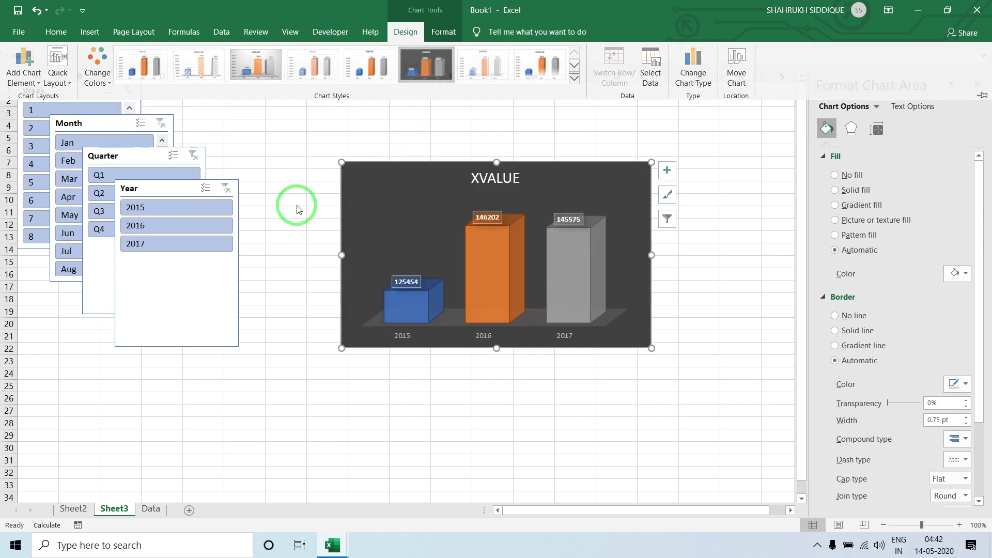
pyautogui.click(296, 206)
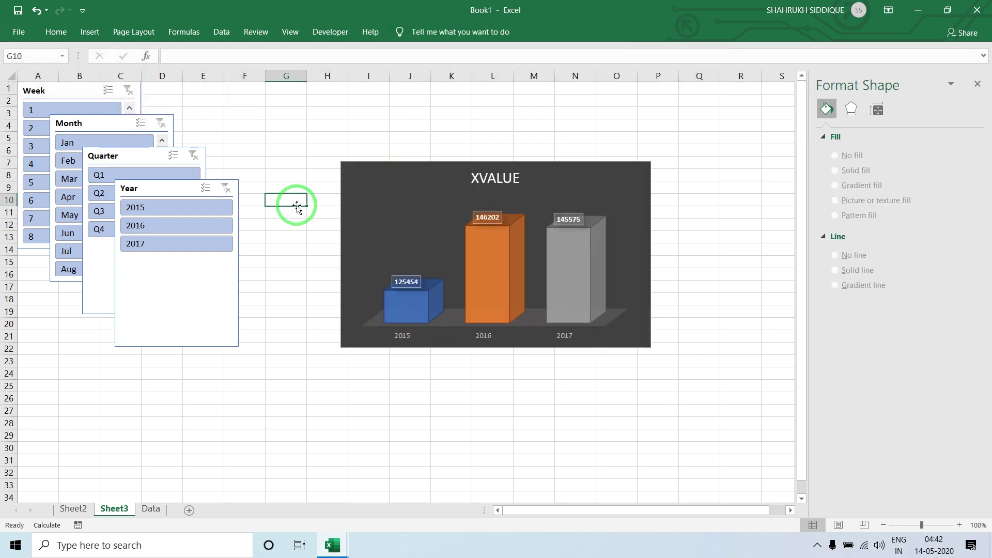
# Step: Link the chart title to cell W3 on Sheet2 with the formula =Sheet2!$W$3
pyautogui.click(500, 181)
pyautogui.click(497, 194)
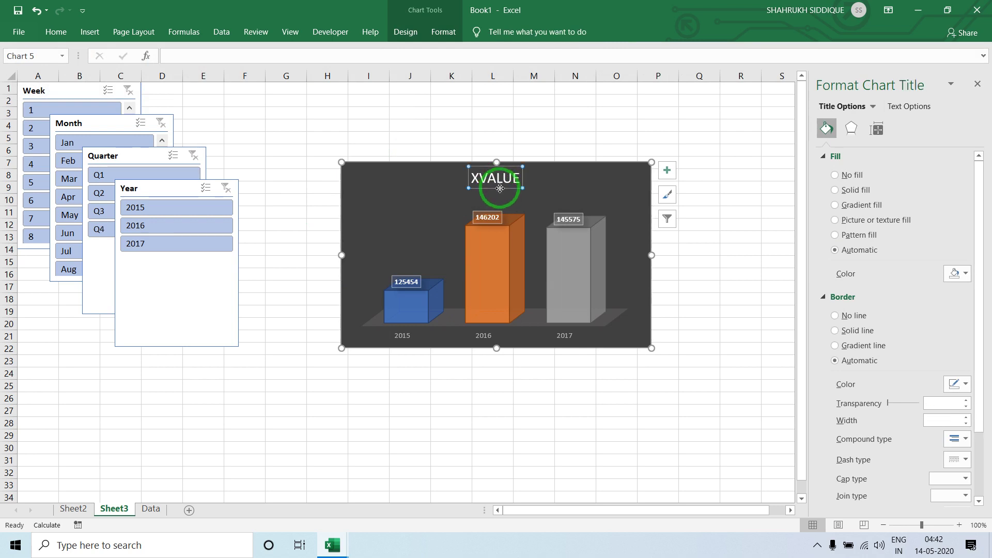
pyautogui.click(248, 58)
pyautogui.write('=')
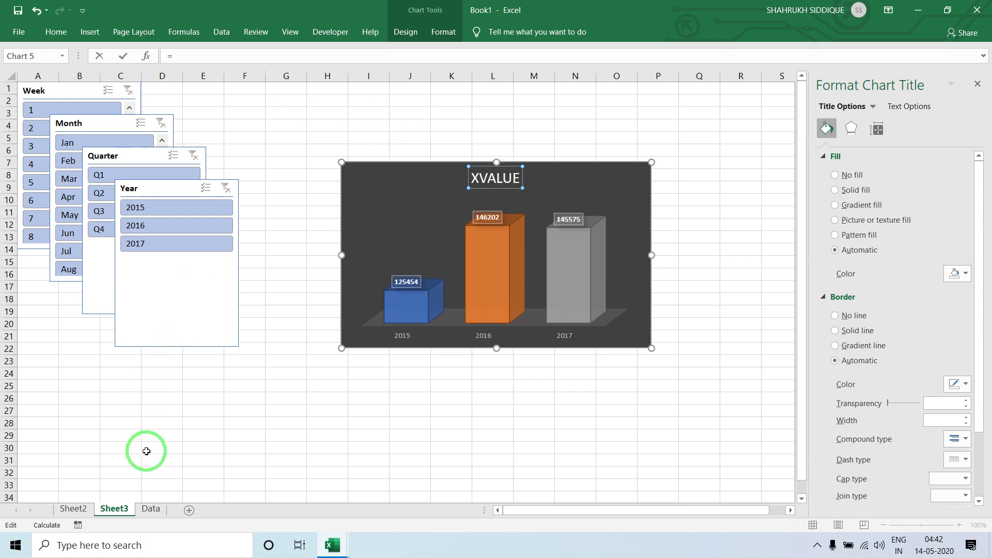
pyautogui.click(73, 509)
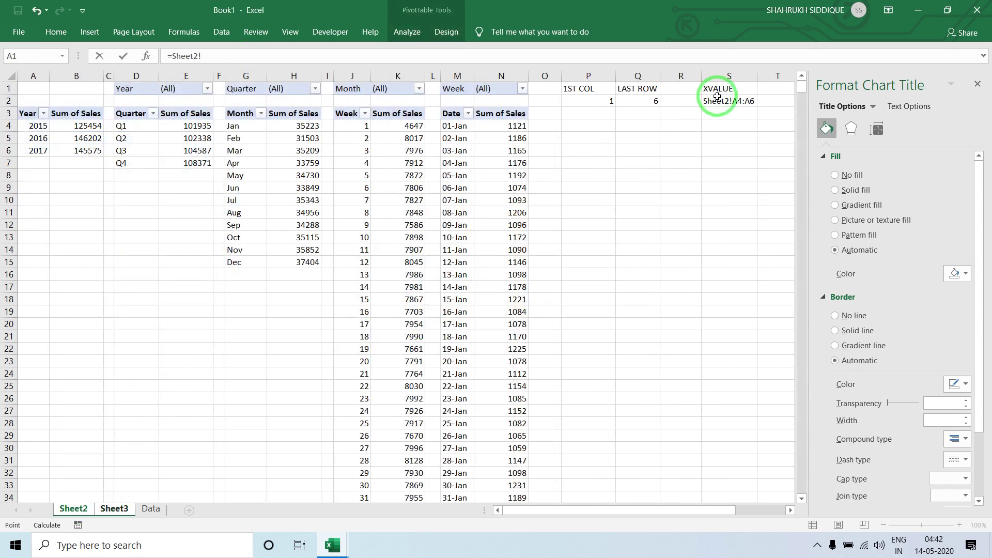
pyautogui.click(979, 86)
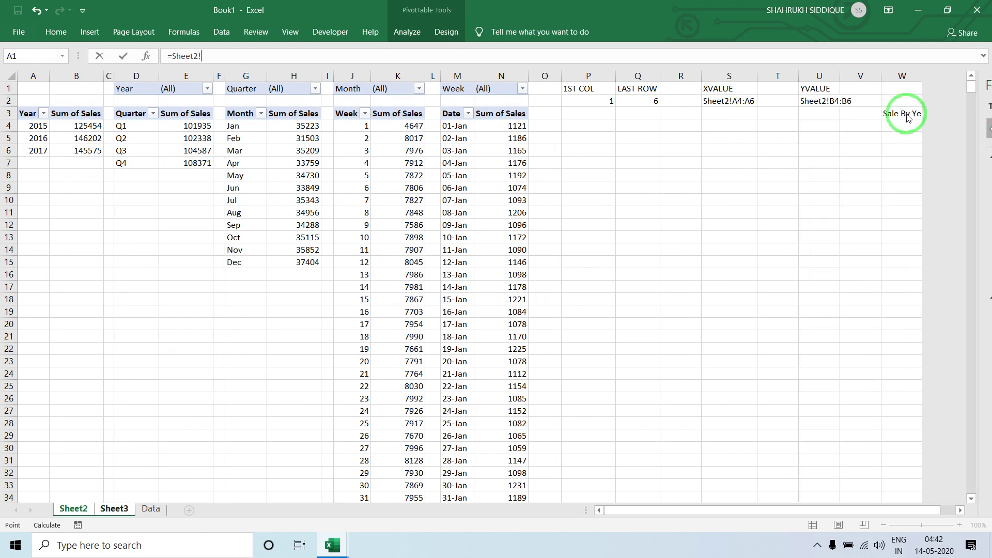
pyautogui.click(890, 114)
pyautogui.press('Return')
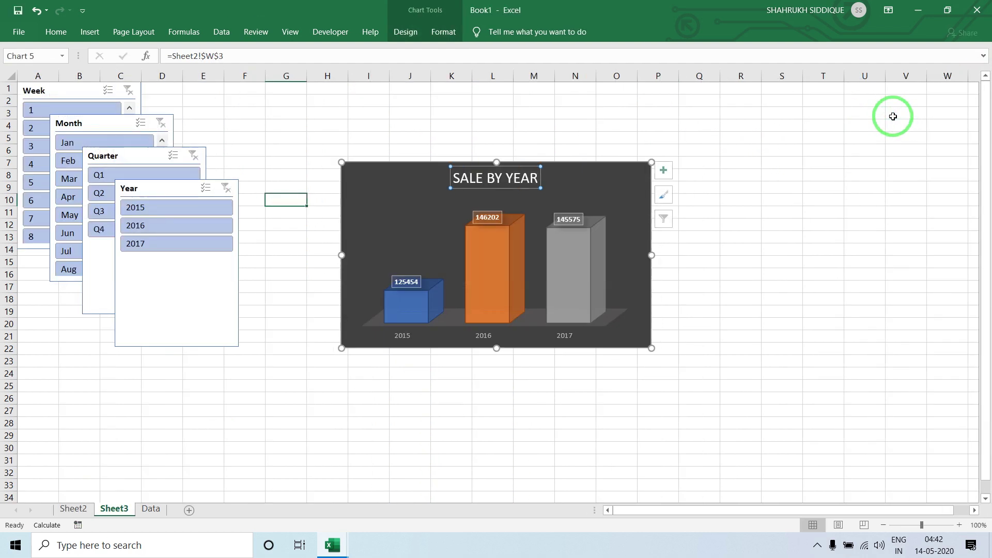
# Step: Make the chart title bold
pyautogui.click(452, 142)
pyautogui.click(507, 173)
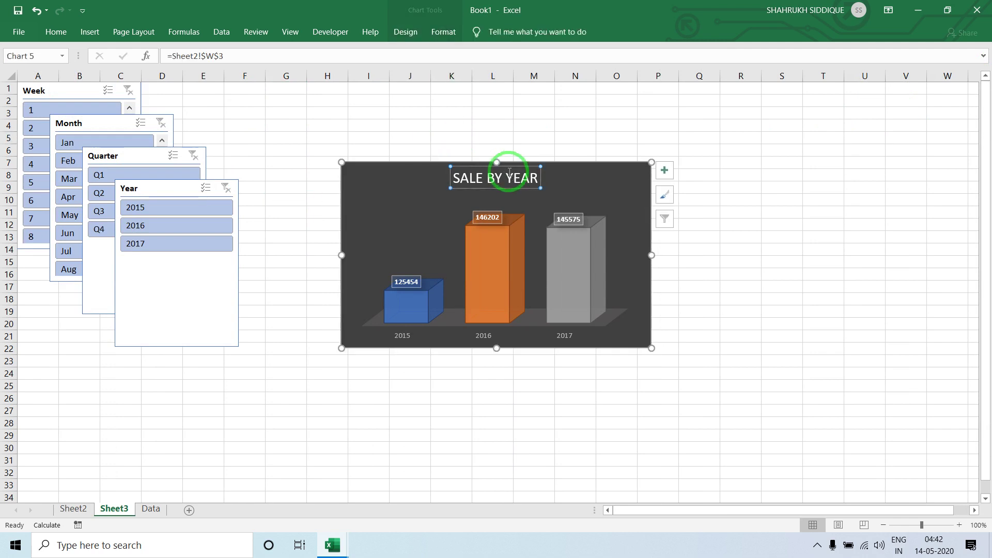
pyautogui.click(55, 31)
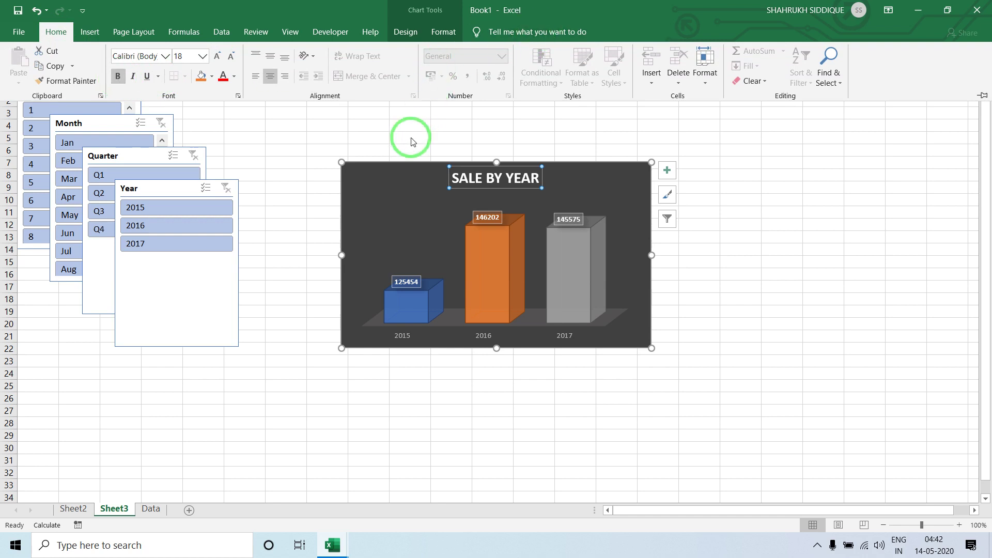
pyautogui.click(419, 157)
# Step: Remove the chart area's background by setting its shape fill to No Fill
pyautogui.click(417, 167)
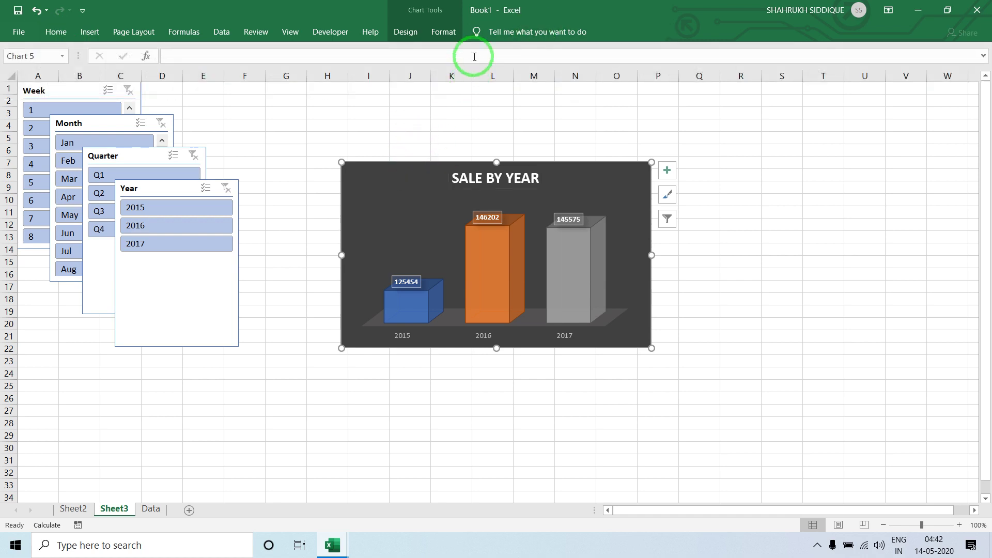
pyautogui.click(444, 32)
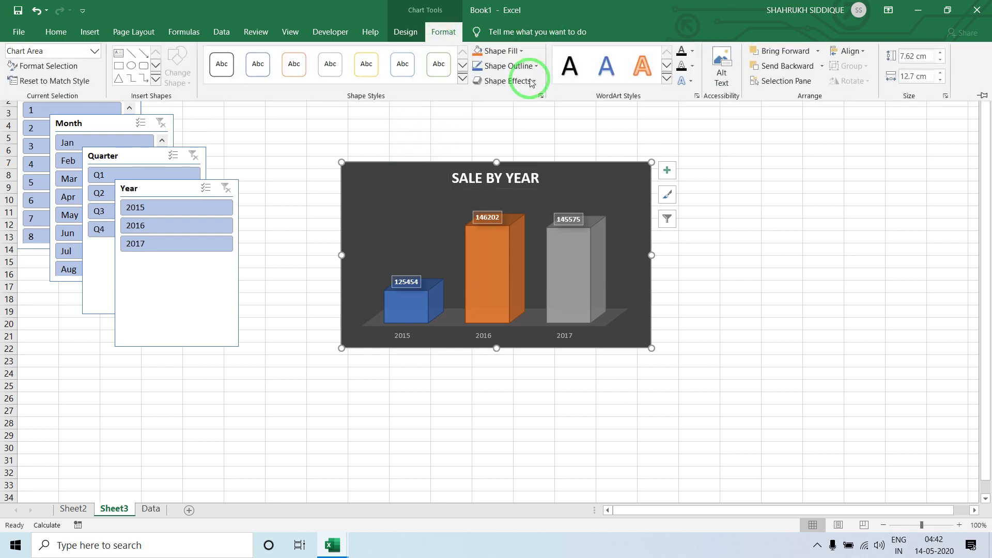
pyautogui.click(510, 51)
pyautogui.click(508, 179)
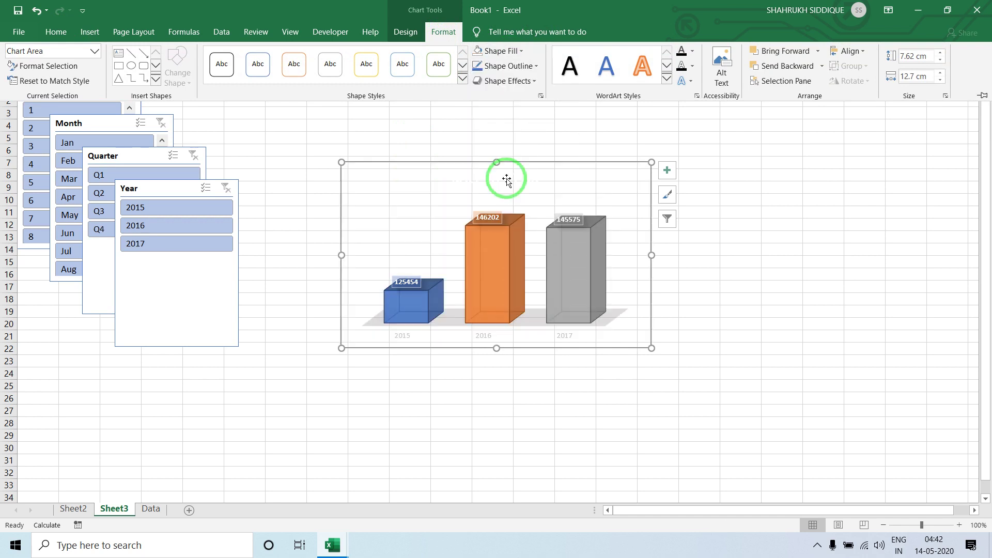
pyautogui.click(513, 138)
# Step: Make the year labels on the horizontal axis bold and black, at font size 10
pyautogui.click(492, 322)
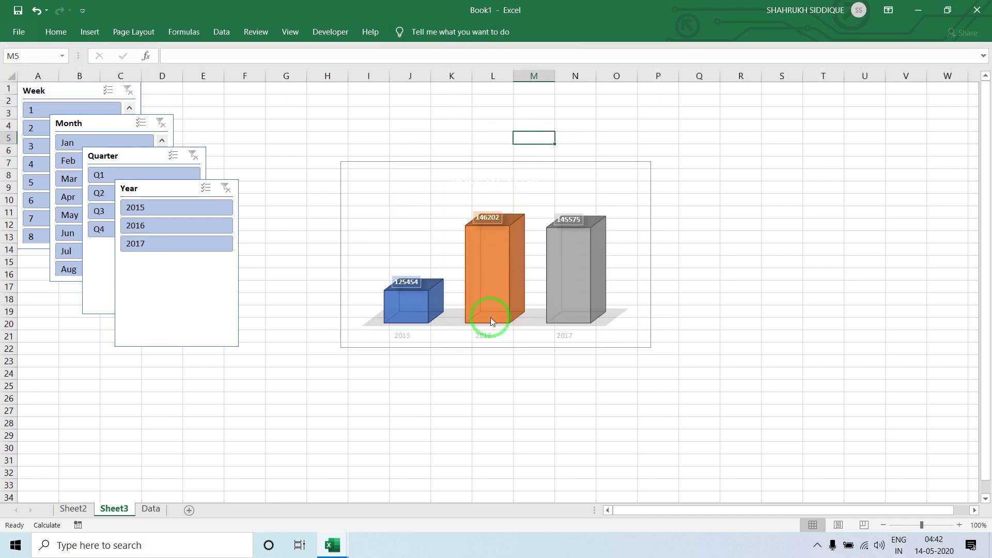
pyautogui.click(406, 337)
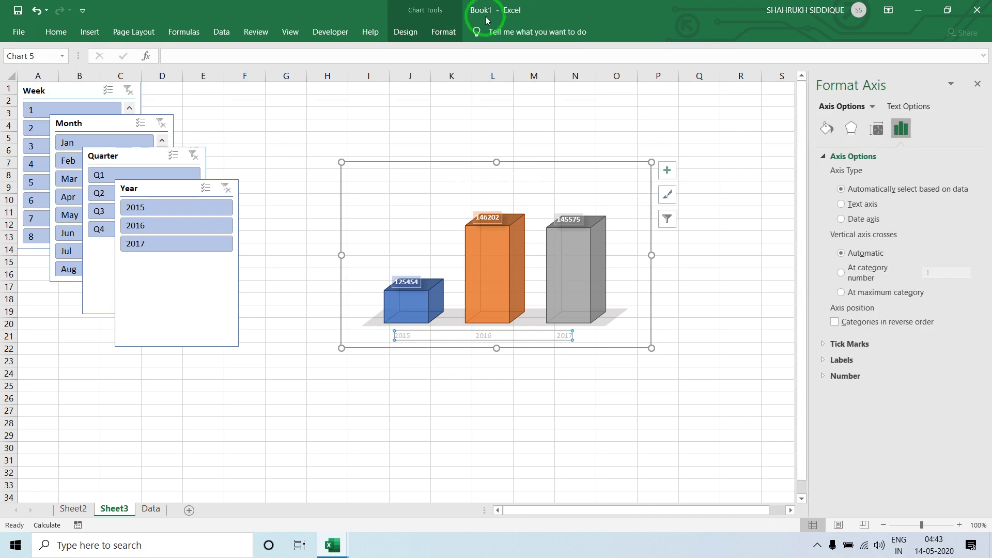
pyautogui.click(443, 32)
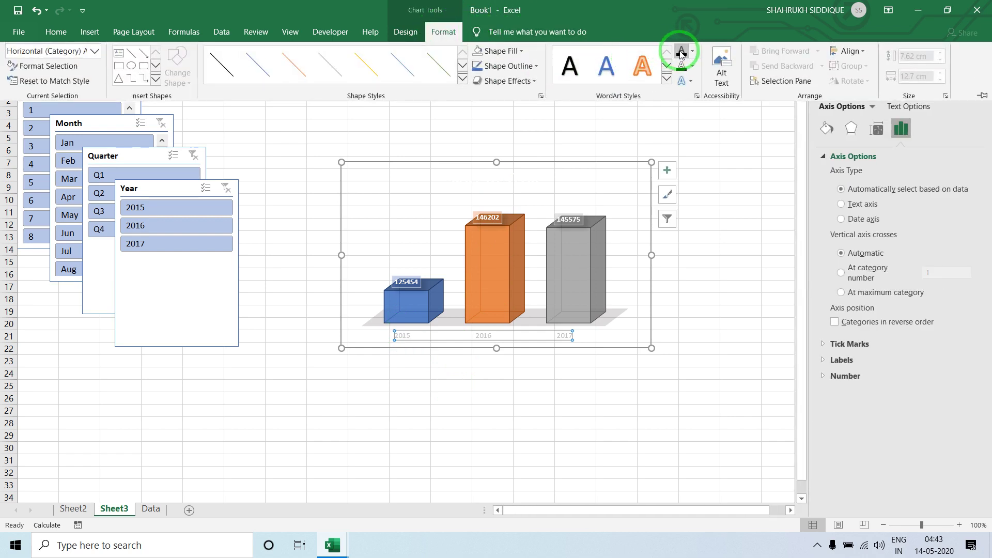
pyautogui.click(56, 32)
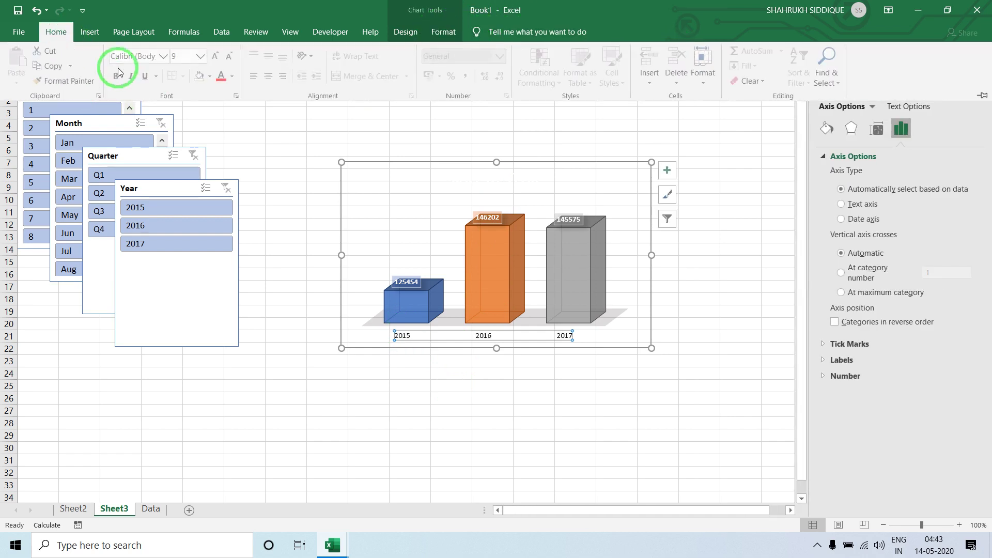
pyautogui.click(215, 54)
pyautogui.click(234, 77)
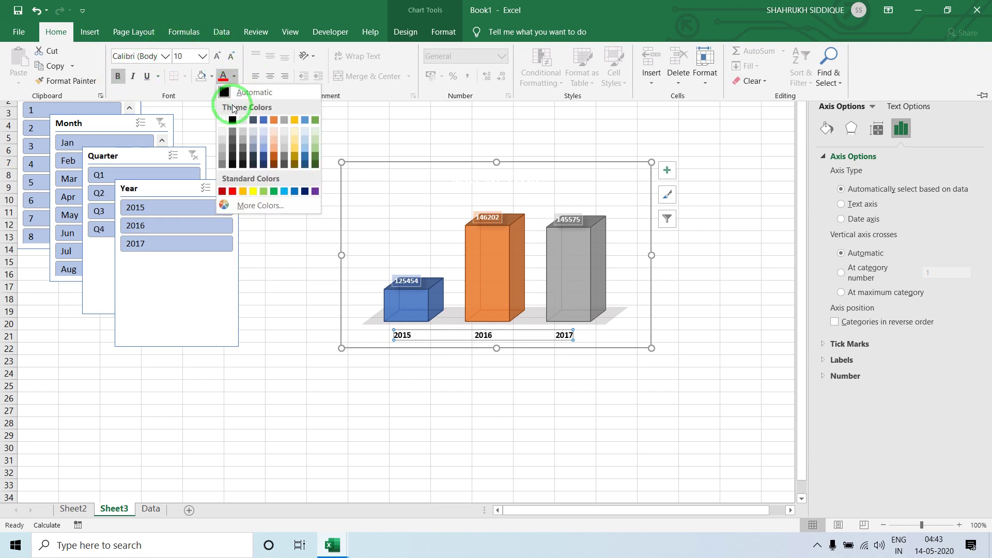
pyautogui.click(232, 119)
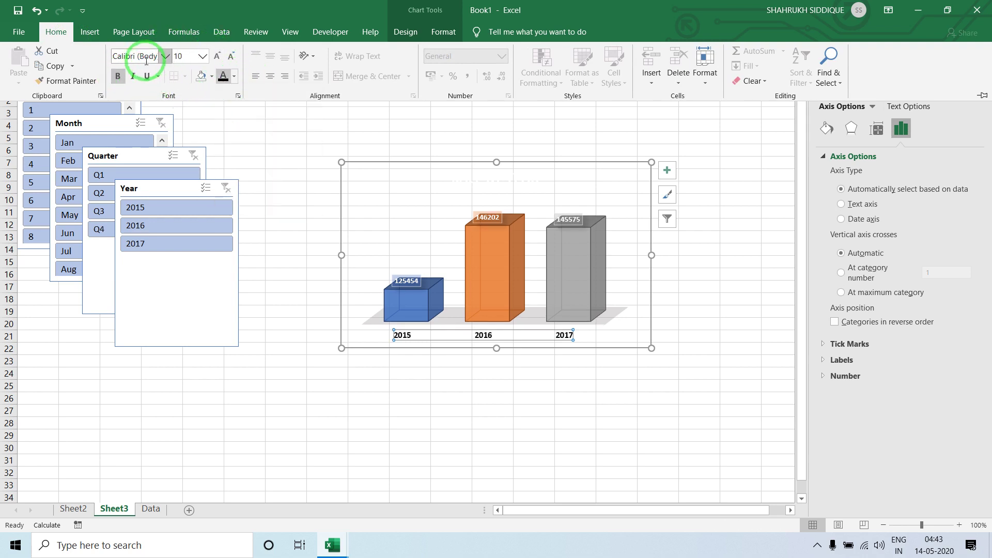
# Step: Set the horizontal axis year labels to the Agency FB font at size 16
pyautogui.click(219, 56)
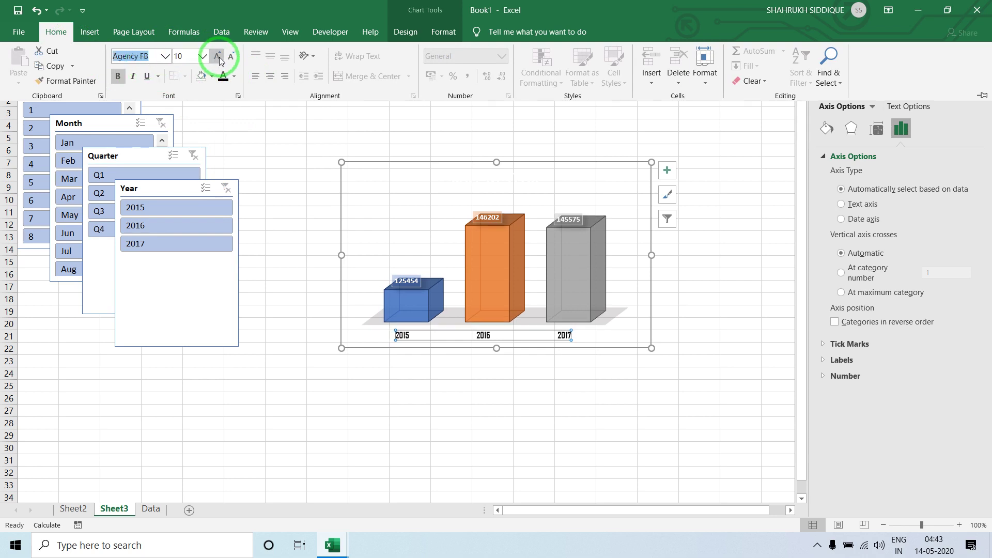
pyautogui.click(221, 56)
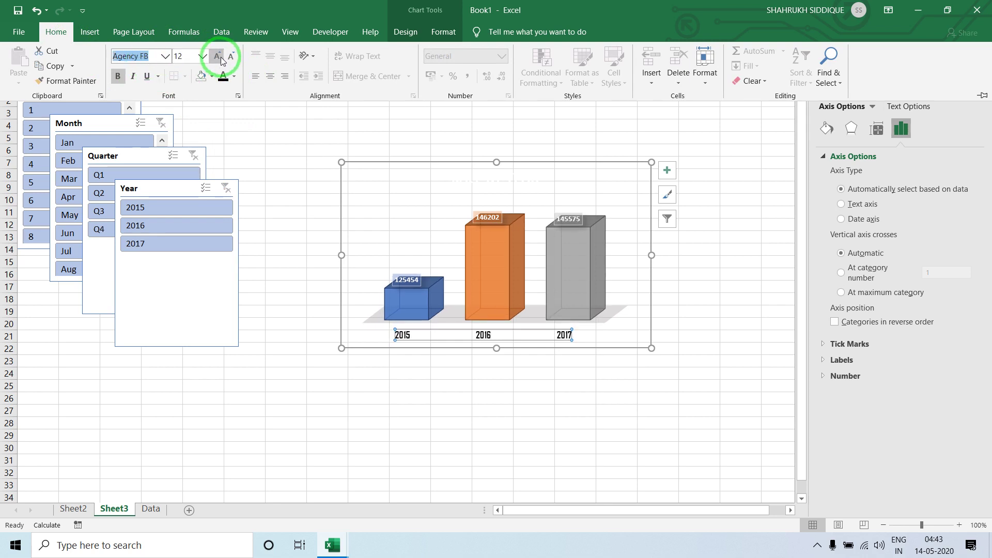
pyautogui.click(221, 57)
pyautogui.click(222, 56)
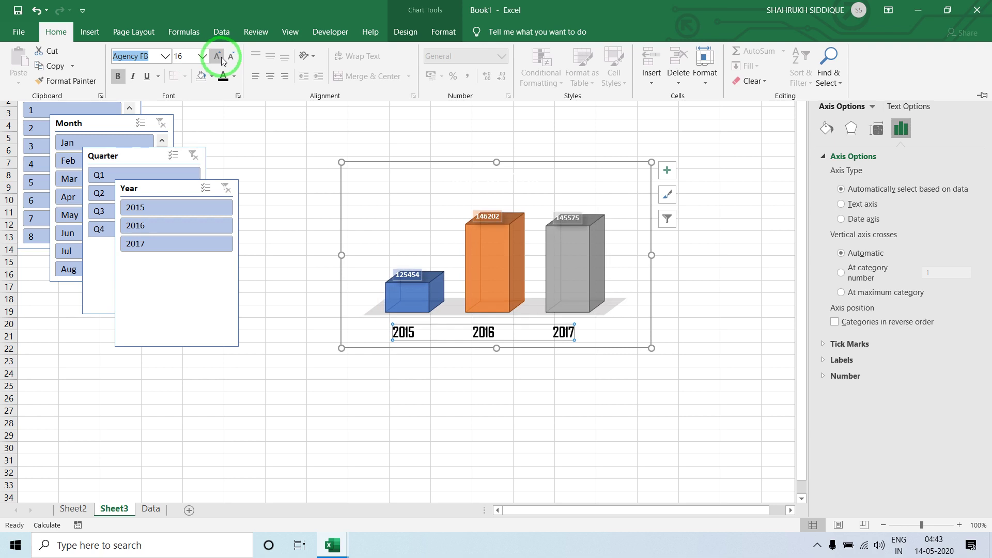
pyautogui.click(282, 154)
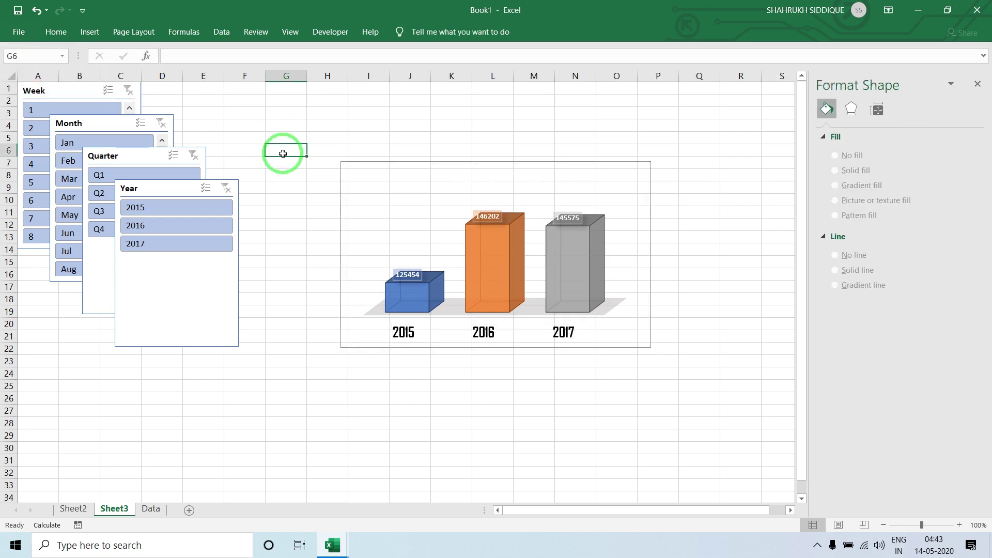
# Step: Hide the gridlines and the row and column headings on Sheet3
pyautogui.click(289, 31)
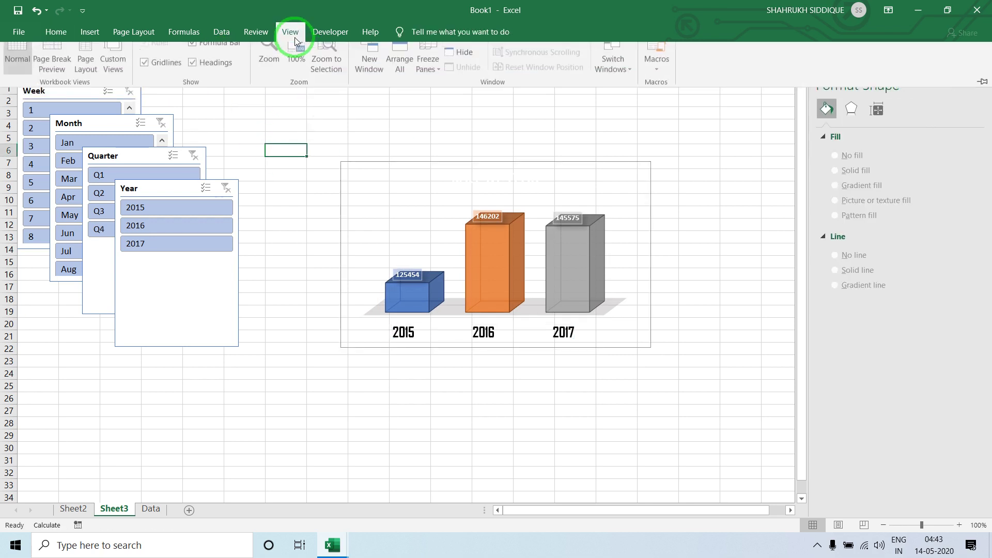
pyautogui.click(168, 79)
pyautogui.click(231, 81)
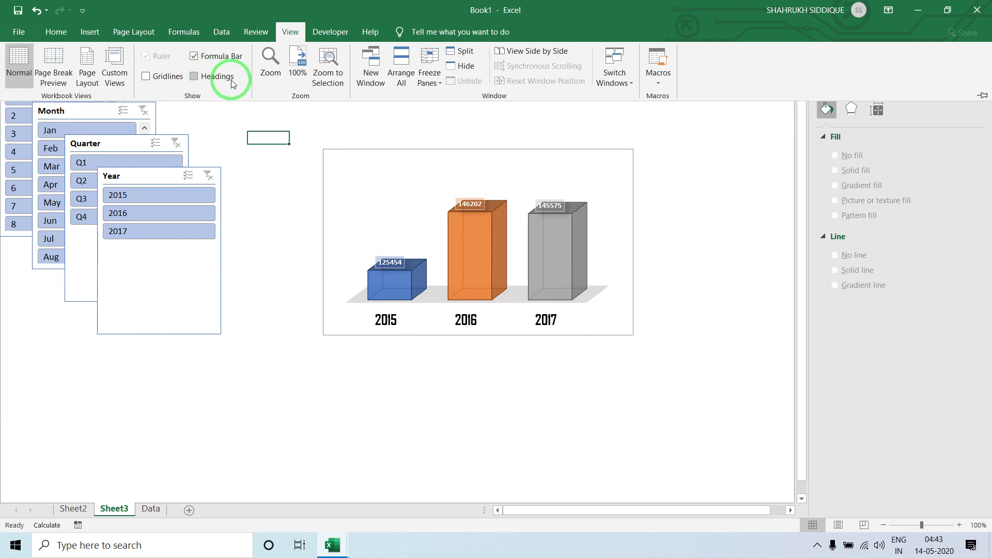
# Step: Set the chart title's text fill to black
pyautogui.click(493, 153)
pyautogui.click(492, 152)
pyautogui.click(467, 163)
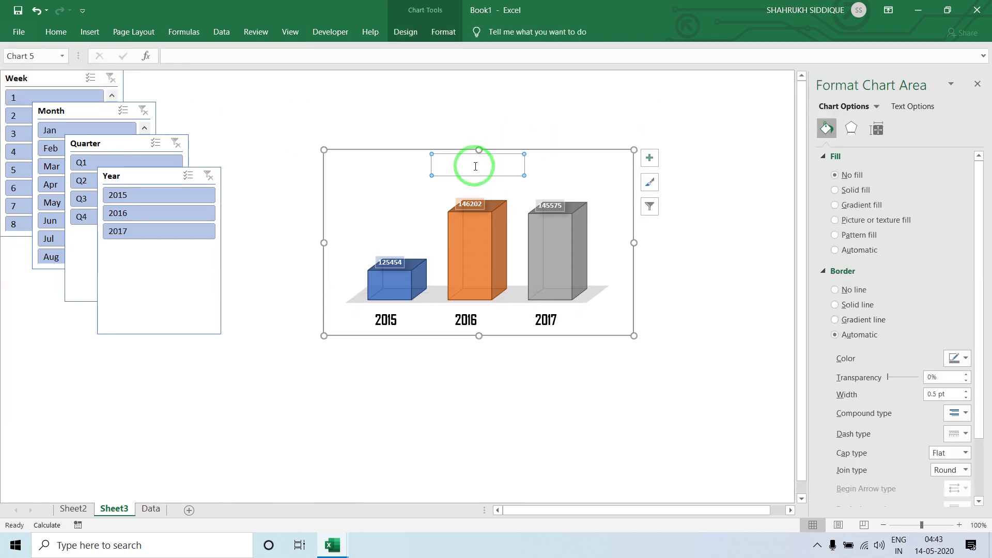
pyautogui.click(459, 152)
pyautogui.click(459, 153)
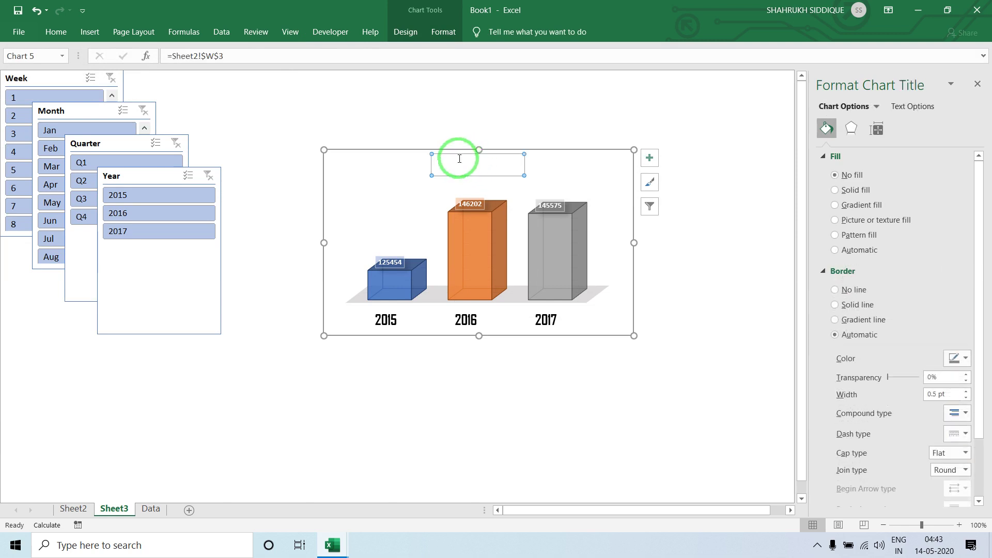
pyautogui.click(445, 28)
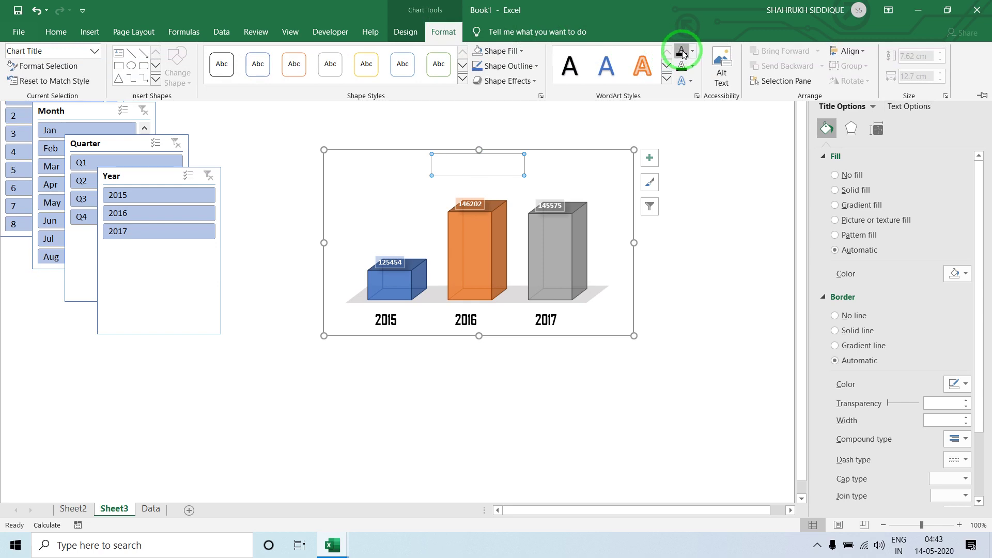
# Step: Set the chart title's font to Agency FB at size 20
pyautogui.click(55, 32)
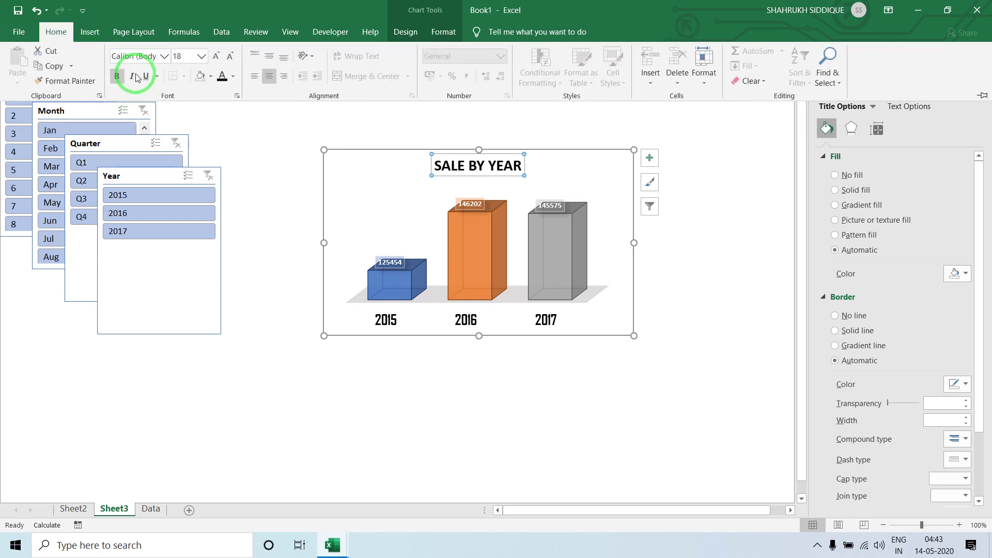
pyautogui.write('Agency FB')
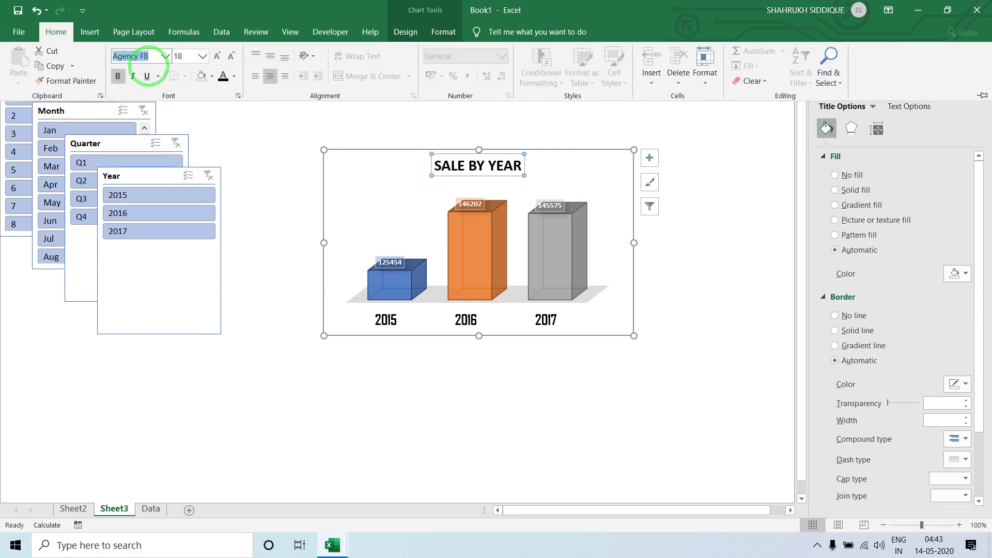
pyautogui.press('Return')
pyautogui.click(217, 60)
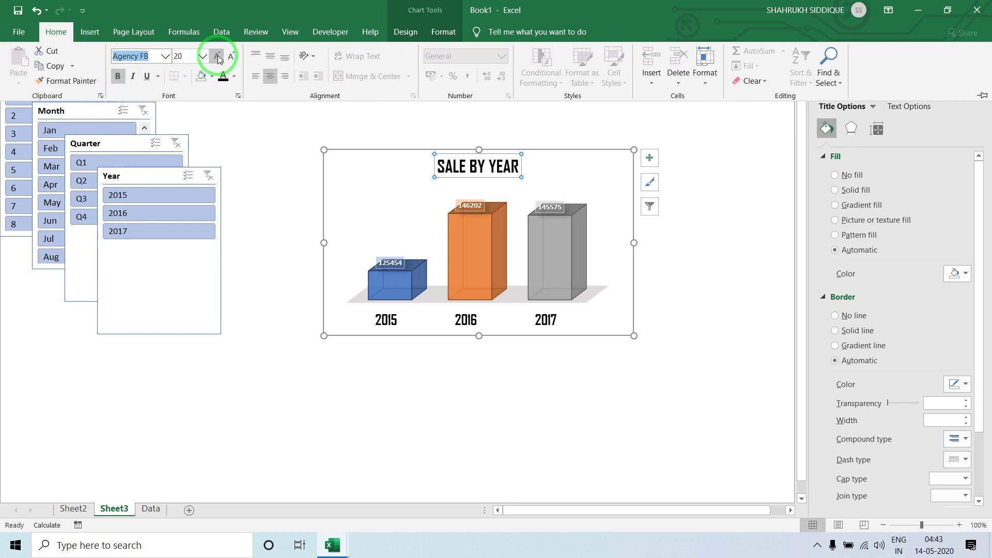
pyautogui.click(334, 126)
pyautogui.click(336, 126)
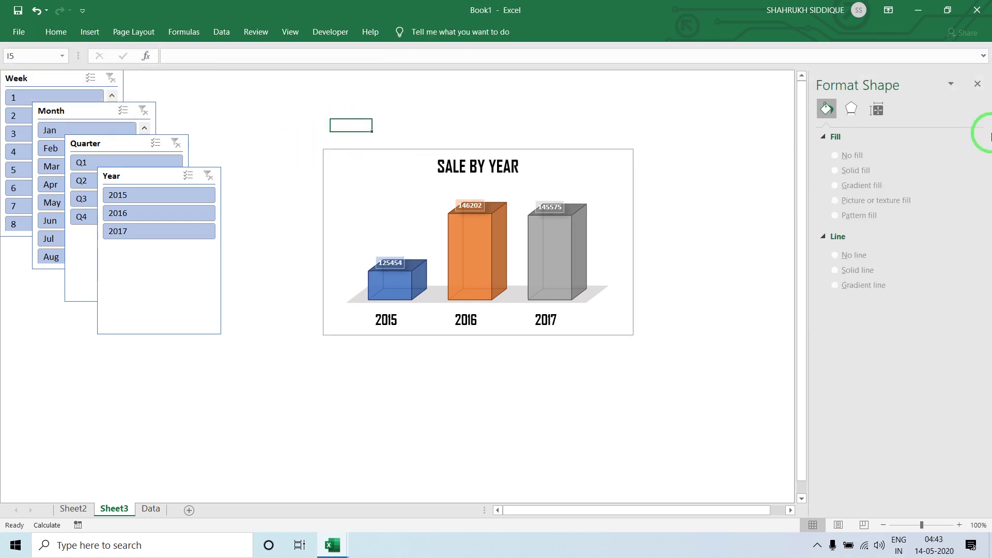
# Step: Close the shape formatting pane and widen the chart on both sides, raising its upper edge slightly
pyautogui.click(979, 83)
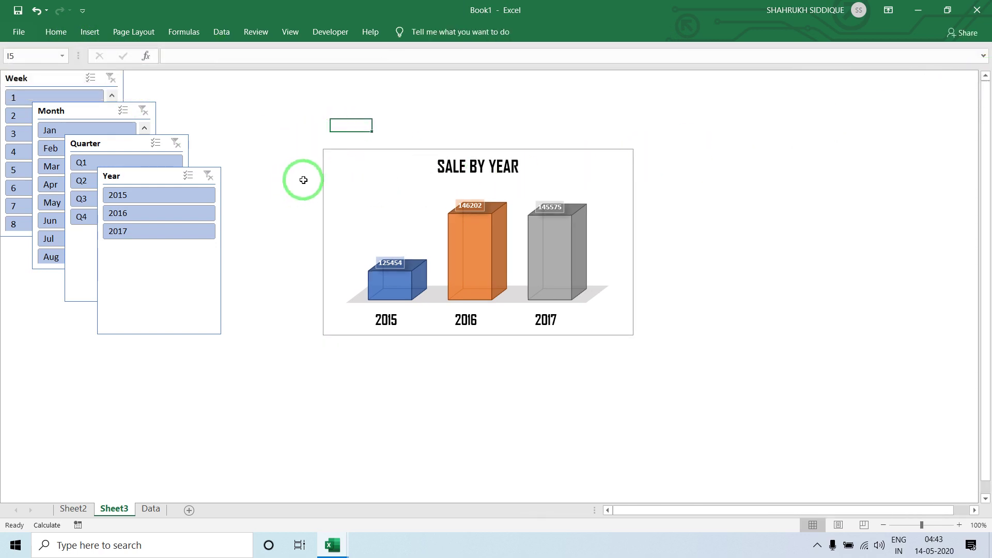
pyautogui.click(326, 204)
pyautogui.moveTo(326, 241); pyautogui.dragTo(255, 242)
pyautogui.moveTo(637, 242); pyautogui.dragTo(816, 243)
pyautogui.moveTo(535, 150); pyautogui.dragTo(536, 140)
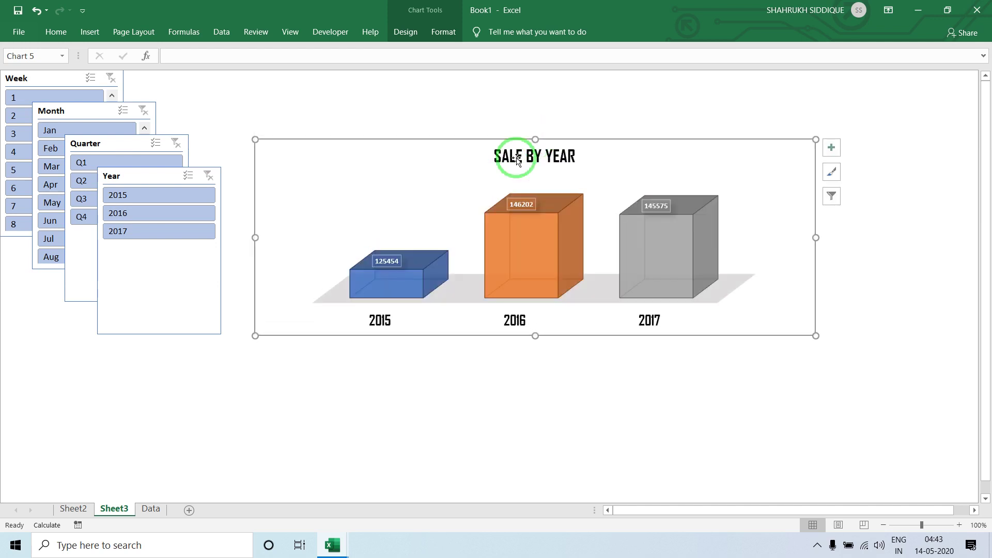
# Step: Move the Year slicer to the chart's upper-left corner and stretch the Week slicer into a wide strip below the Quarter slicer
pyautogui.moveTo(143, 177); pyautogui.dragTo(279, 104)
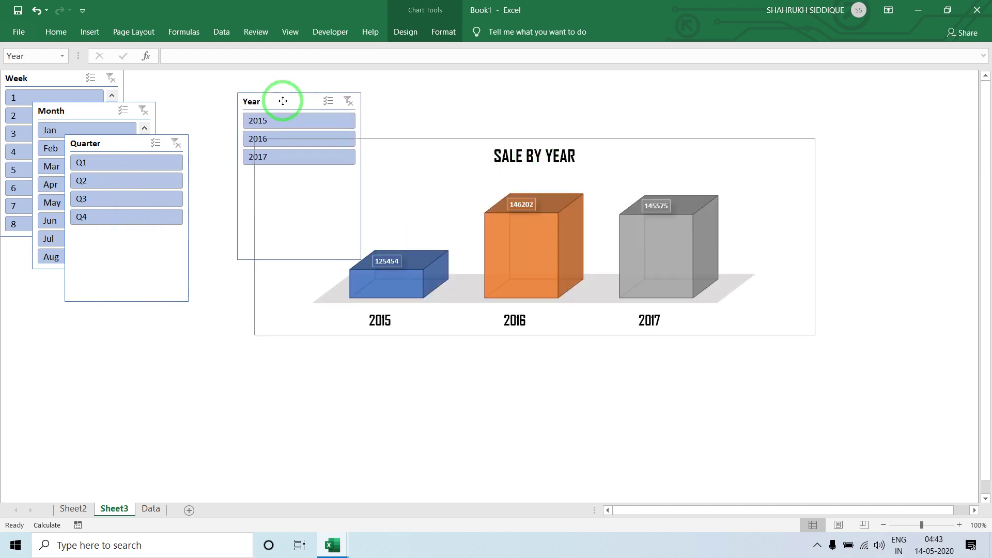
pyautogui.click(19, 82)
pyautogui.moveTo(18, 85); pyautogui.dragTo(83, 329)
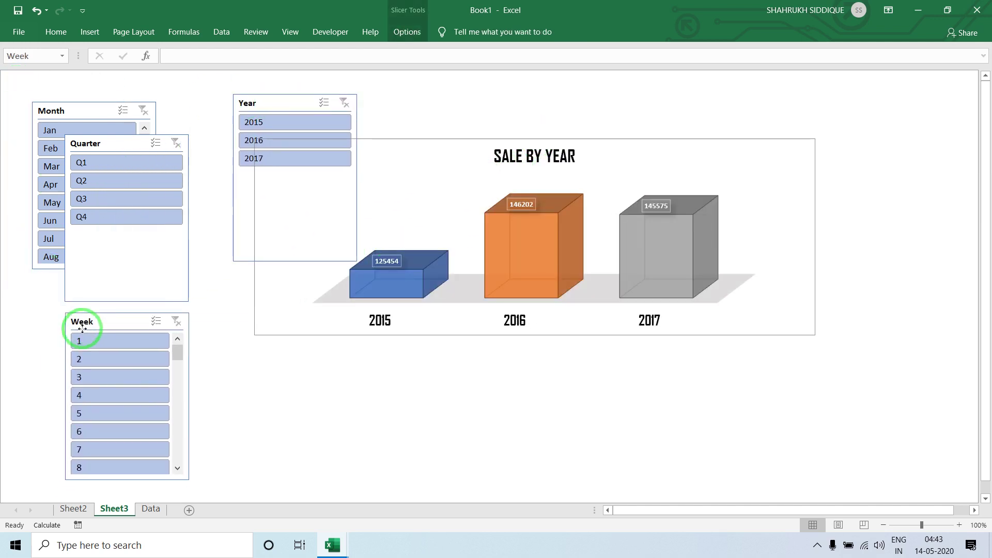
pyautogui.moveTo(128, 480); pyautogui.dragTo(128, 399)
pyautogui.moveTo(191, 356); pyautogui.dragTo(853, 367)
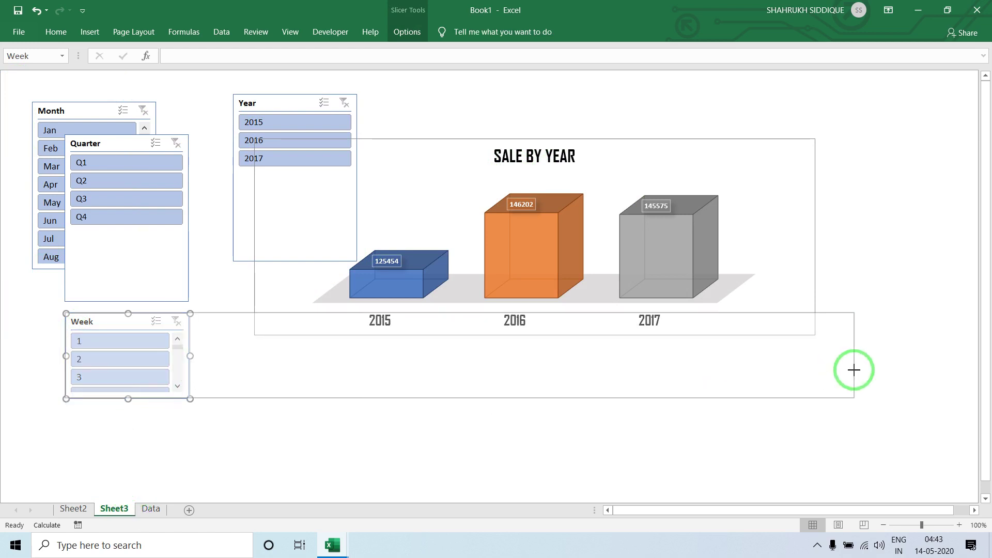
pyautogui.moveTo(460, 399); pyautogui.dragTo(457, 434)
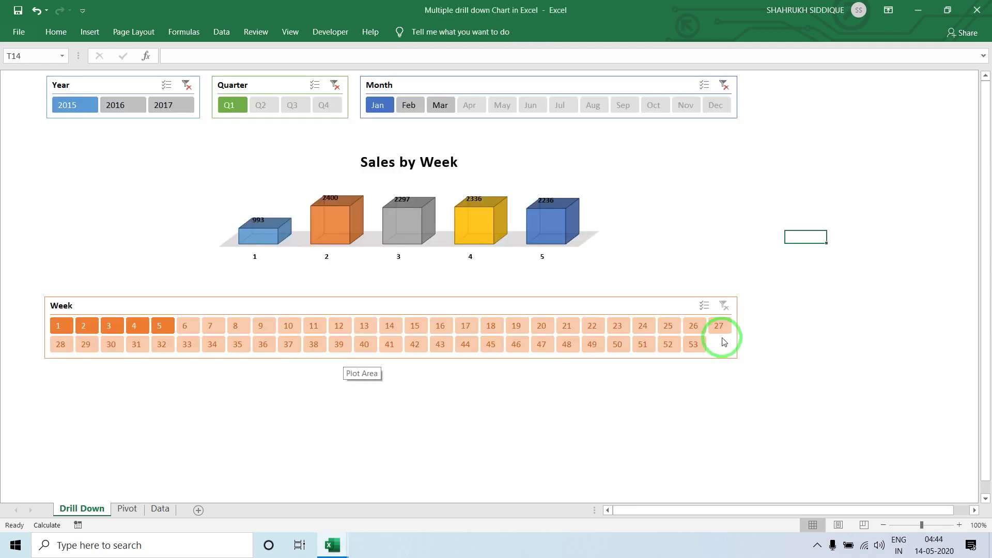
# Step: Return to Book1 and set the Week slicer's buttons to 27 columns
pyautogui.hotkey('alt', 'Tab')
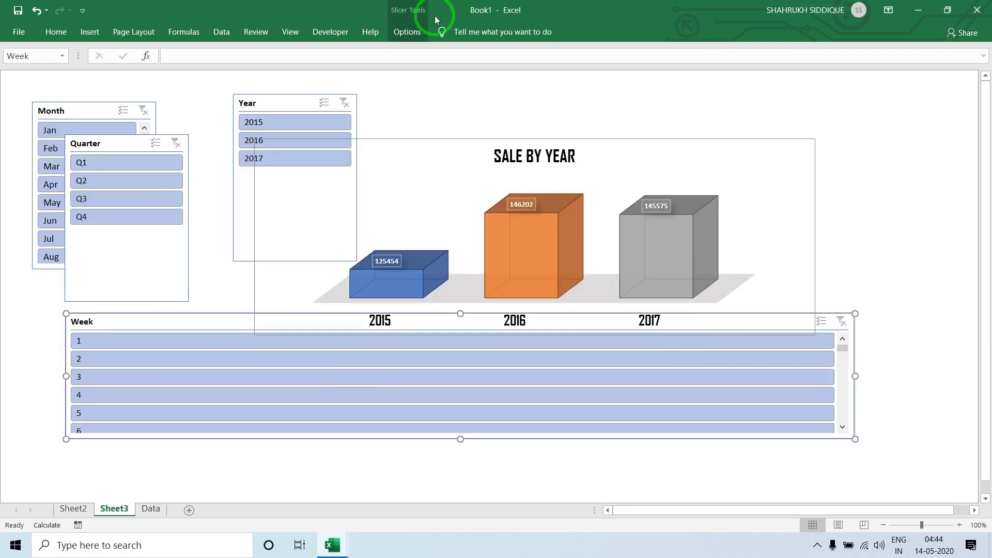
pyautogui.click(428, 26)
pyautogui.click(695, 48)
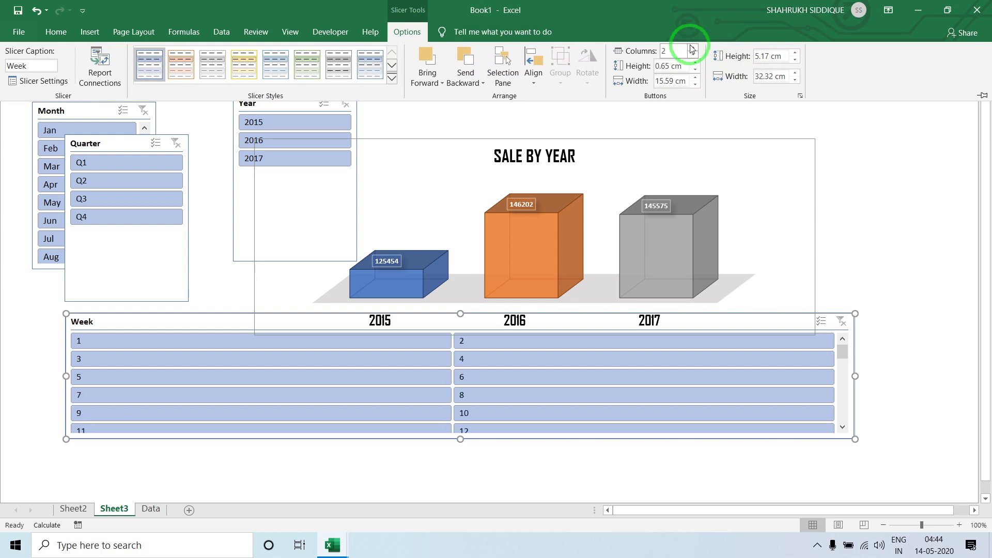
pyautogui.click(693, 48)
pyautogui.click(693, 48)
pyautogui.click(693, 48)
pyautogui.click(693, 48)
pyautogui.click(693, 48)
pyautogui.click(693, 48)
pyautogui.click(693, 48)
pyautogui.click(693, 48)
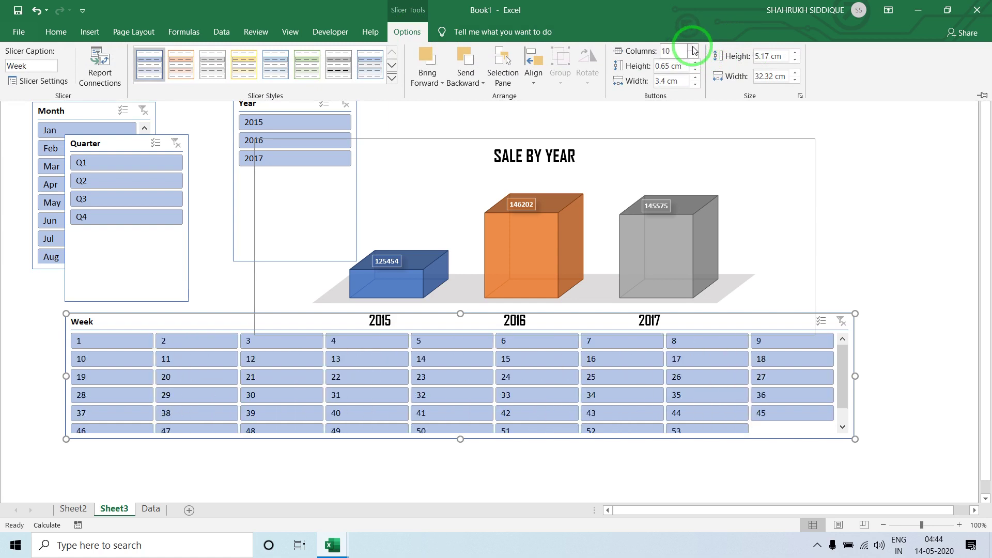
pyautogui.click(693, 48)
pyautogui.click(693, 48)
pyautogui.click(693, 48)
pyautogui.click(693, 49)
pyautogui.click(693, 48)
pyautogui.click(693, 48)
pyautogui.click(693, 48)
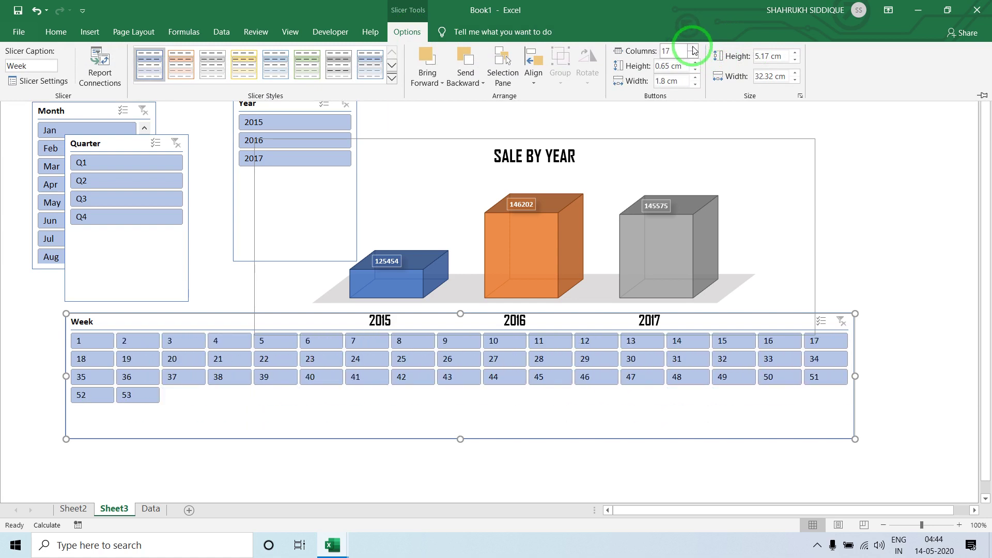
pyautogui.click(693, 48)
pyautogui.click(693, 48)
pyautogui.click(693, 48)
pyautogui.click(693, 48)
pyautogui.click(693, 48)
pyautogui.click(693, 48)
pyautogui.click(693, 48)
pyautogui.click(693, 48)
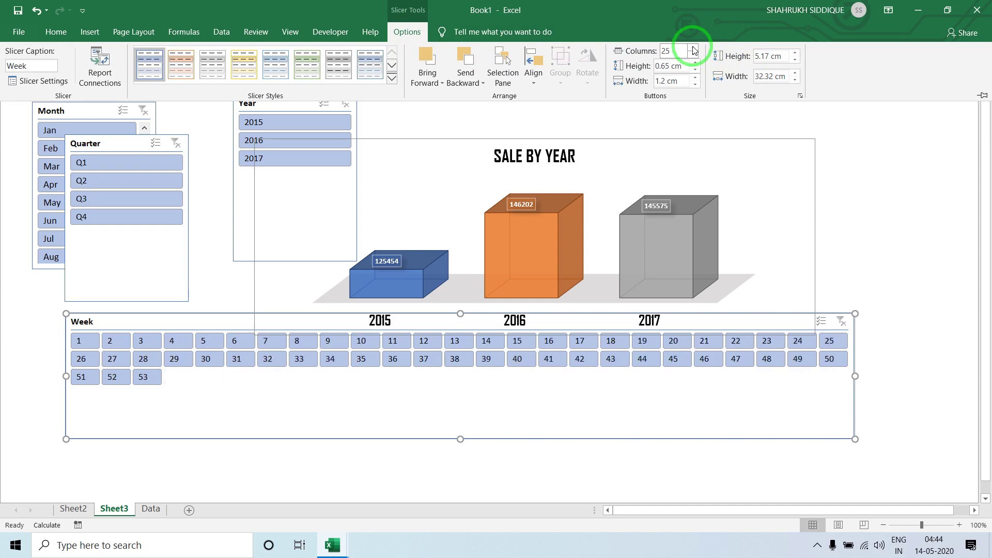
pyautogui.click(693, 48)
pyautogui.click(693, 48)
pyautogui.click(693, 48)
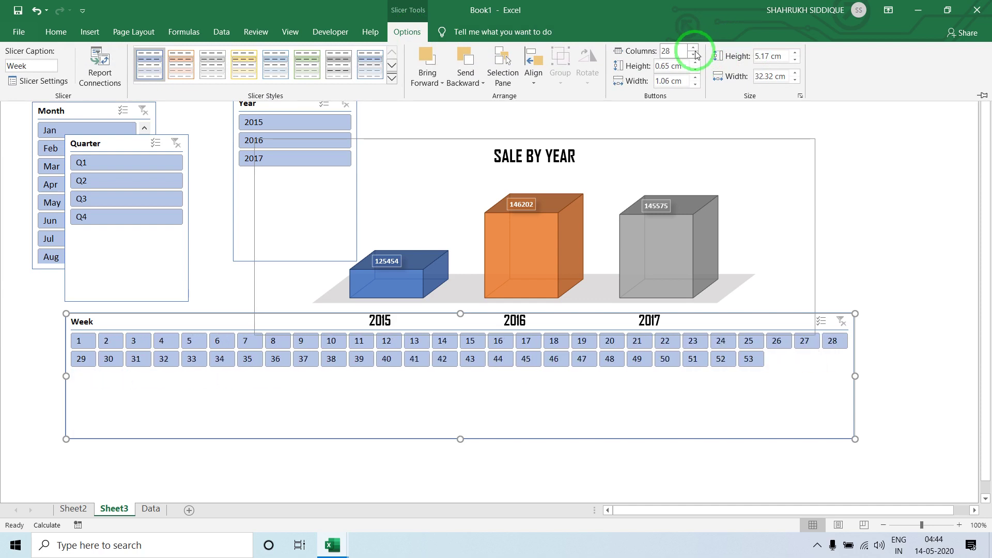
pyautogui.click(694, 54)
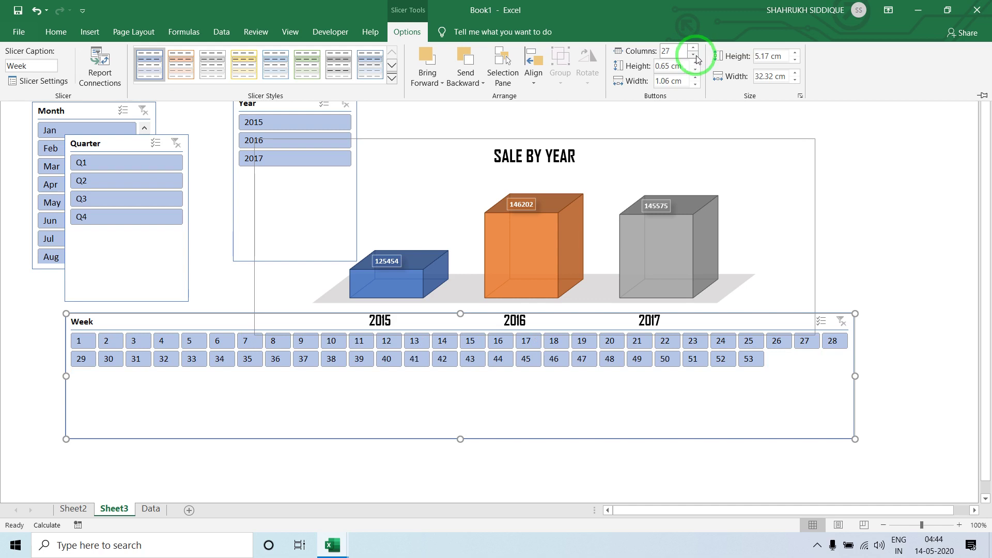
# Step: Reduce the Week slicer's height and place it directly below the chart
pyautogui.click(460, 438)
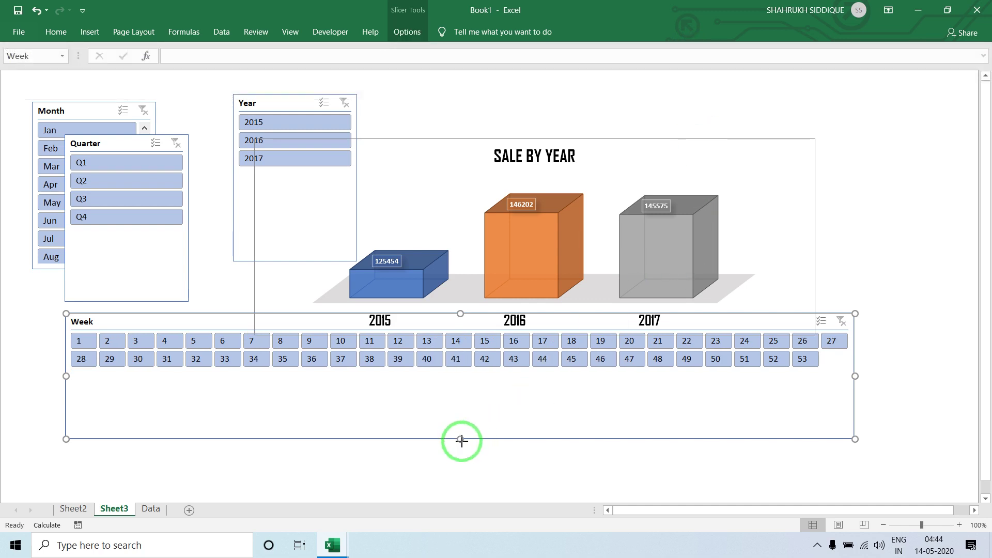
pyautogui.moveTo(461, 439); pyautogui.dragTo(460, 407)
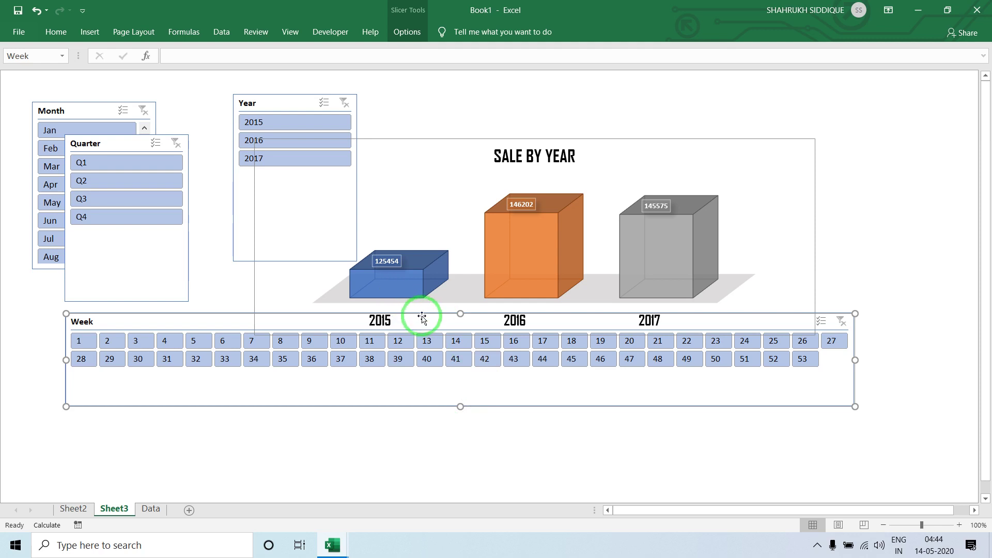
pyautogui.moveTo(422, 317); pyautogui.dragTo(439, 345)
# Step: Place the Month slicer left of the chart and the Quarter slicer right of it, enlarging both to roughly the chart's height
pyautogui.click(114, 146)
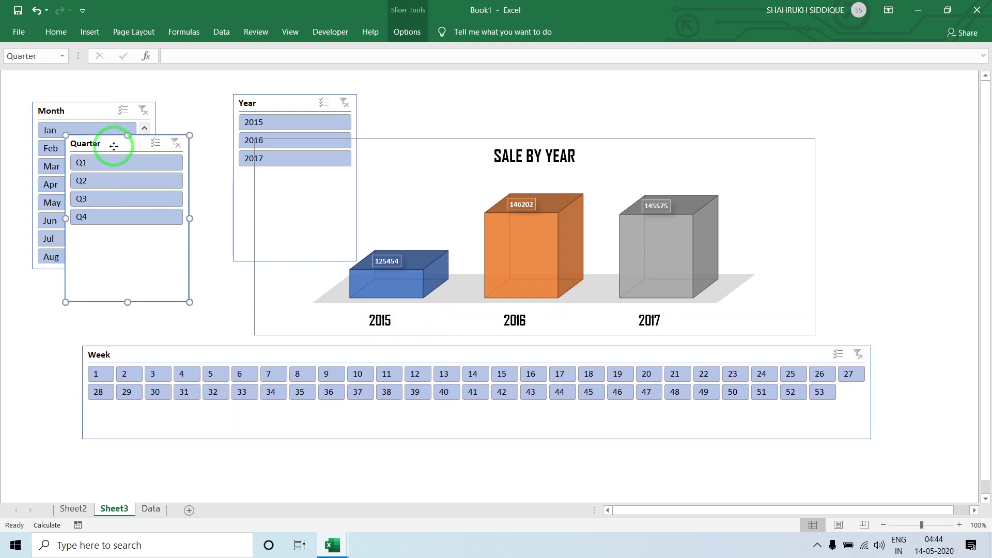
pyautogui.moveTo(113, 147); pyautogui.dragTo(623, 100)
pyautogui.moveTo(78, 115); pyautogui.dragTo(134, 187)
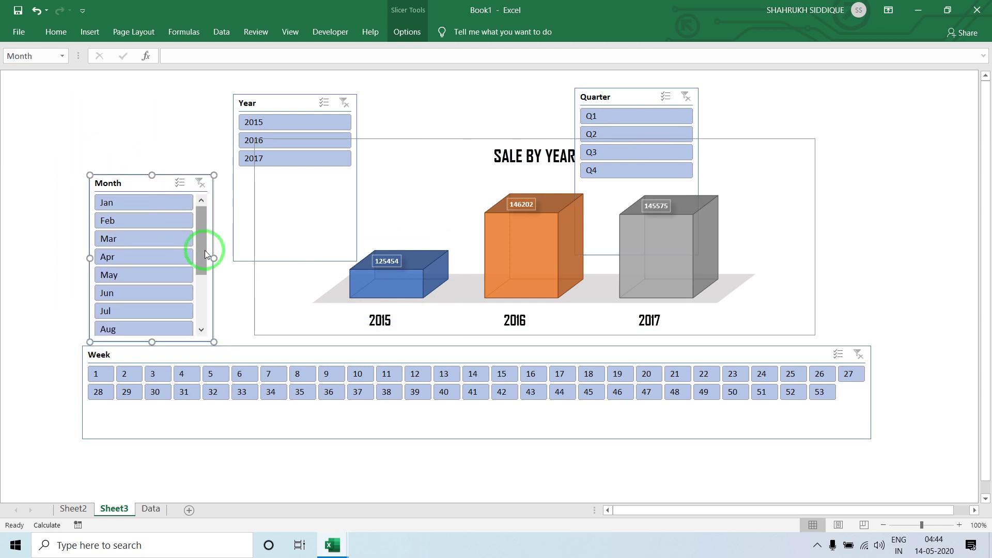
pyautogui.moveTo(212, 255); pyautogui.dragTo(245, 268)
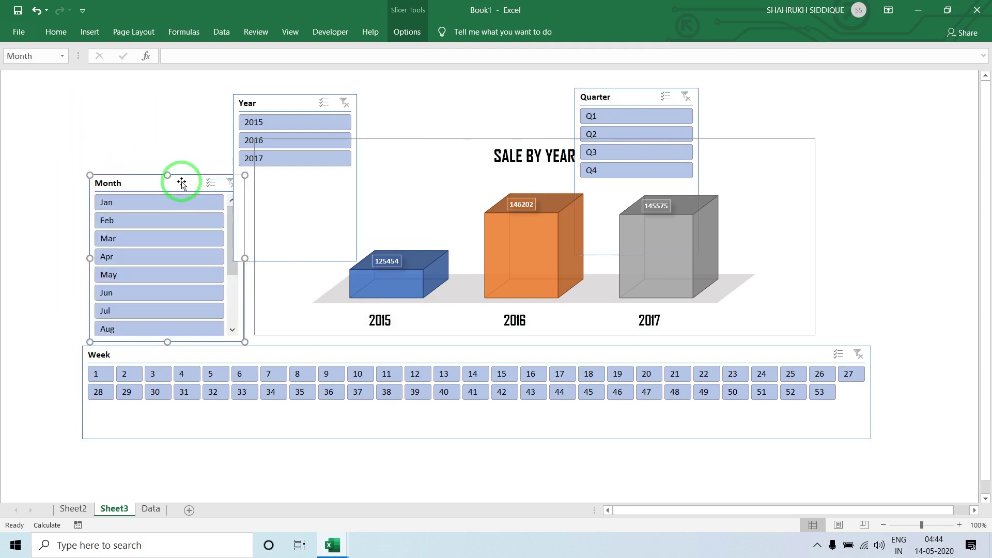
pyautogui.moveTo(169, 174); pyautogui.dragTo(167, 144)
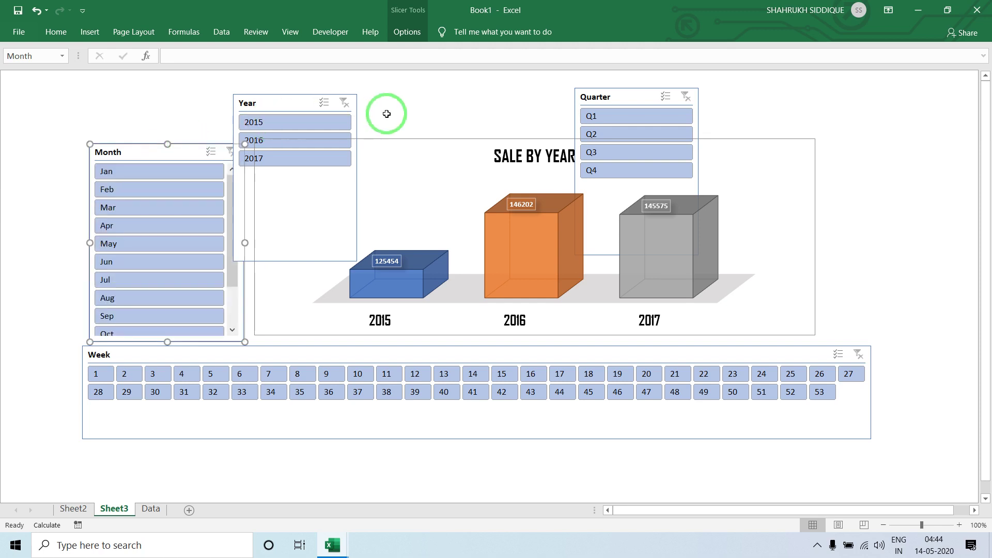
pyautogui.moveTo(641, 100); pyautogui.dragTo(883, 151)
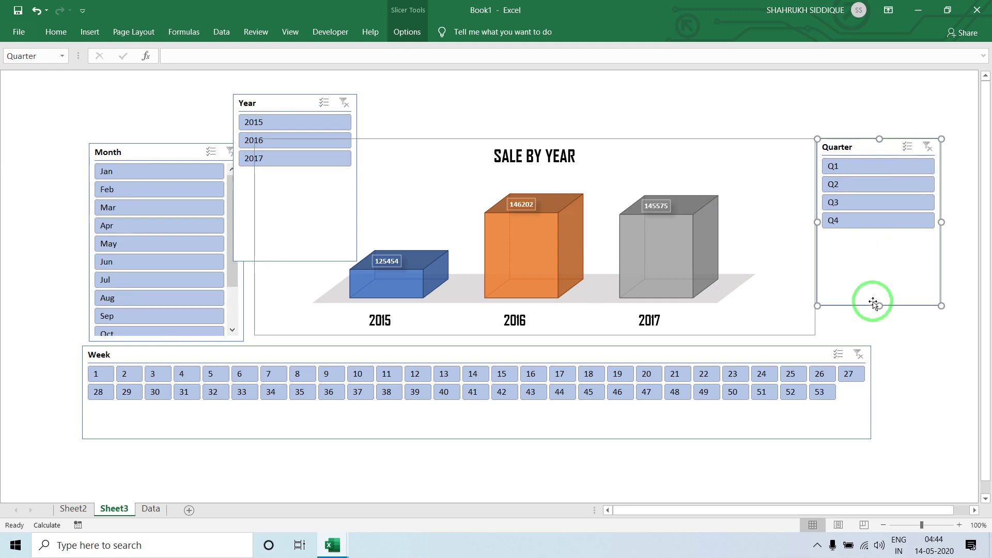
pyautogui.moveTo(882, 306); pyautogui.dragTo(879, 345)
# Step: Reshape the Year slicer into a wide, low strip with 3 columns and centre it above the chart
pyautogui.moveTo(254, 112); pyautogui.dragTo(254, 90)
pyautogui.moveTo(296, 241); pyautogui.dragTo(300, 119)
pyautogui.moveTo(357, 97); pyautogui.dragTo(663, 115)
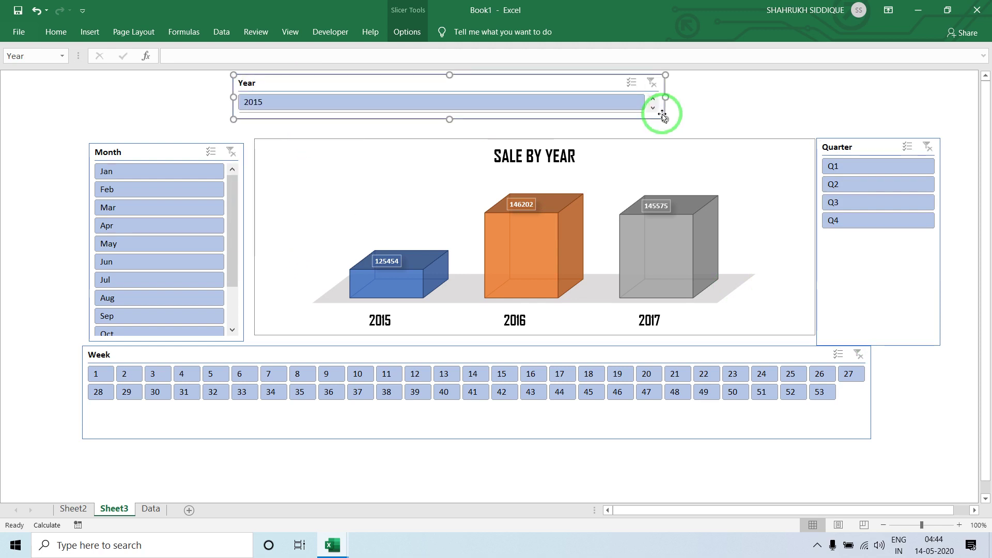
pyautogui.click(406, 33)
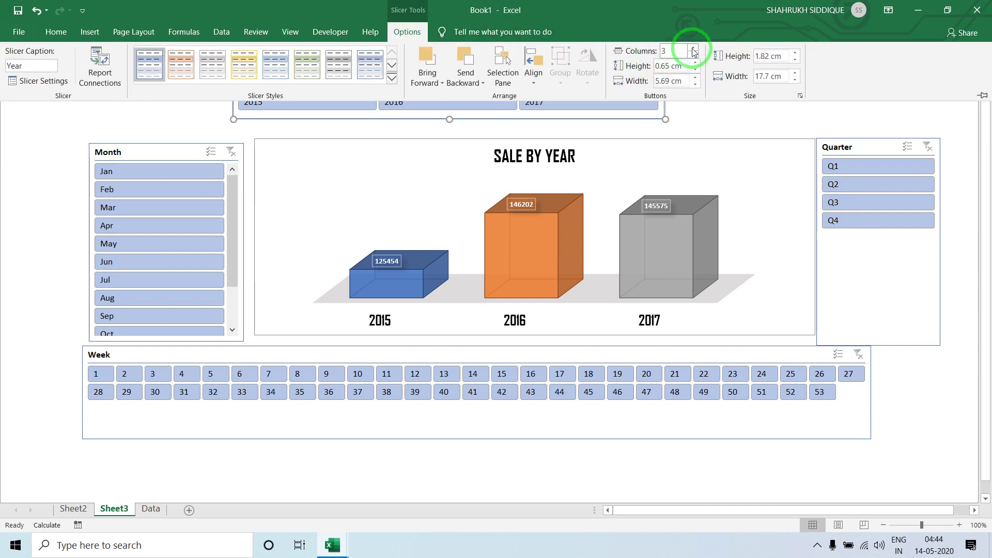
pyautogui.click(168, 117)
pyautogui.moveTo(347, 82); pyautogui.dragTo(434, 94)
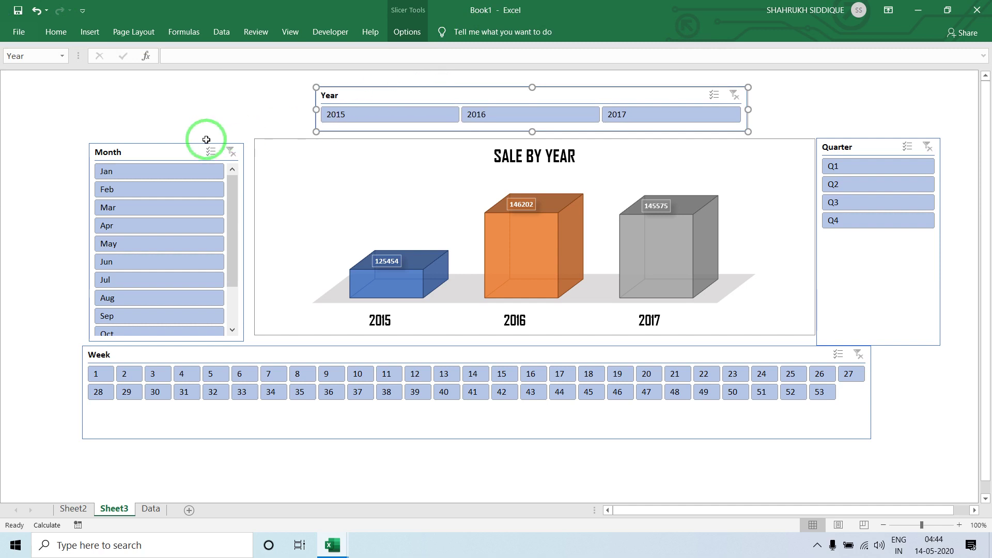
# Step: Apply the dark orange slicer style to the Year, Month, Week and Quarter slicers together
pyautogui.keyDown('ctrl'); pyautogui.click(164, 159); pyautogui.keyUp('ctrl')
pyautogui.keyDown('ctrl'); pyautogui.click(217, 354); pyautogui.keyUp('ctrl')
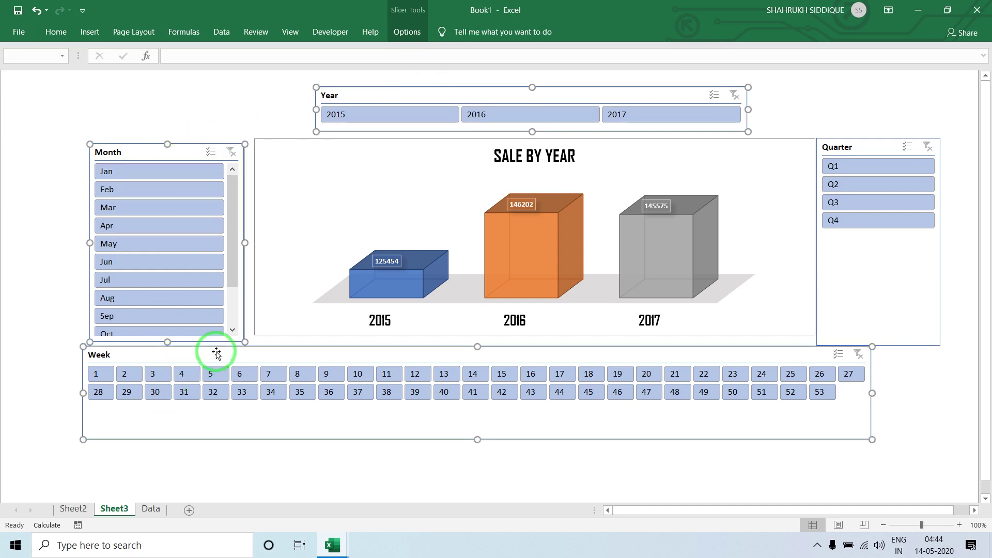
pyautogui.keyDown('ctrl'); pyautogui.click(873, 144); pyautogui.keyUp('ctrl')
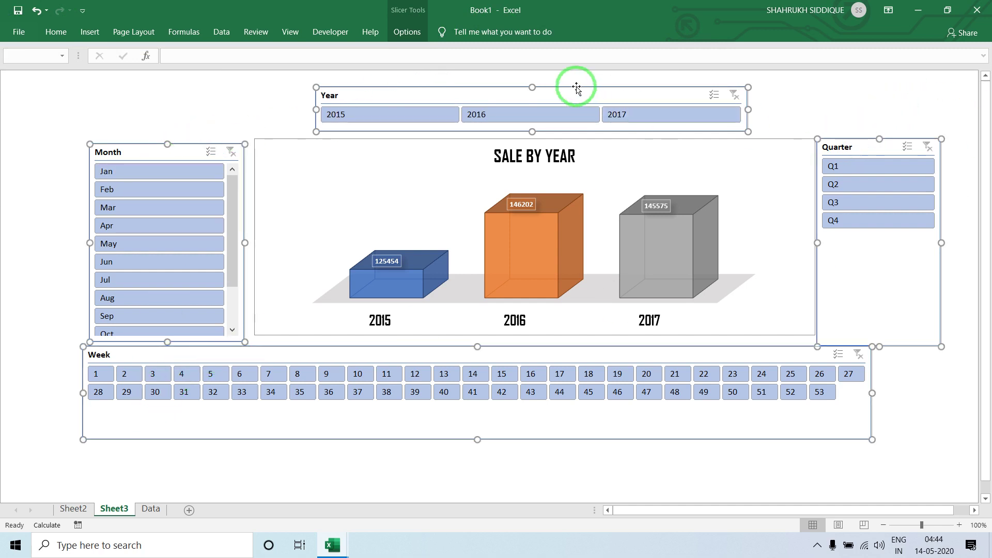
pyautogui.click(404, 33)
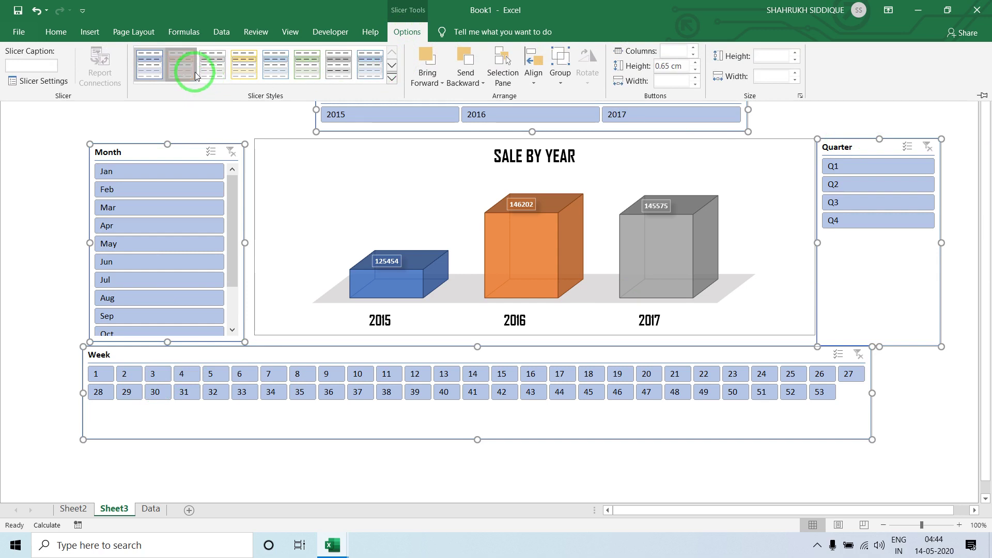
pyautogui.click(194, 72)
pyautogui.click(392, 79)
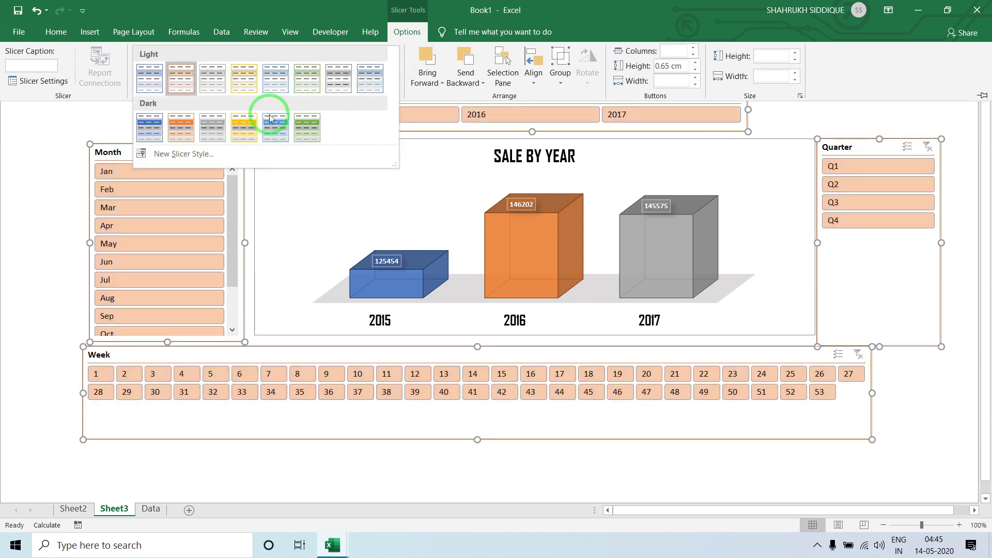
pyautogui.click(187, 123)
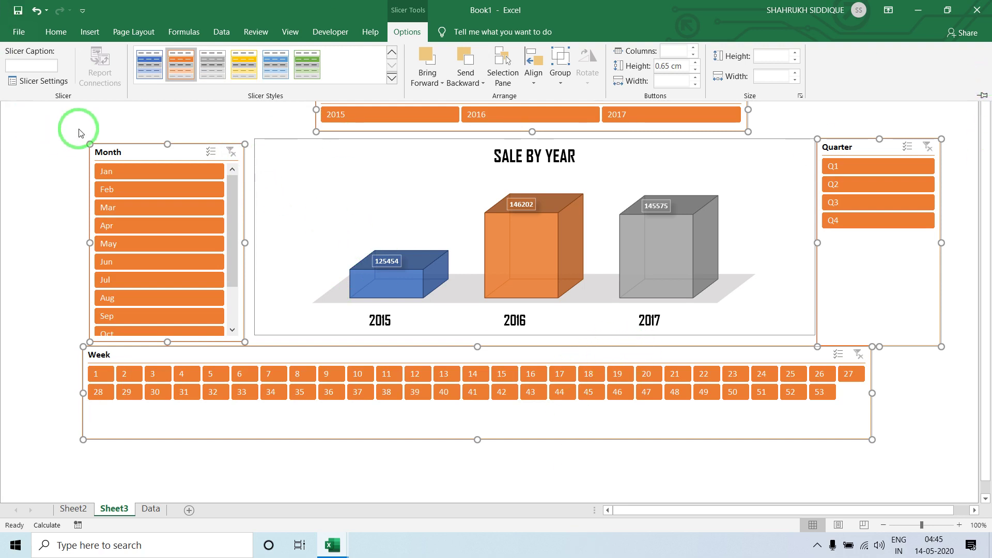
# Step: Group the chart and all four slicers into one object and deselect it
pyautogui.hotkey('ctrl', 'a')
pyautogui.rightClick(286, 139)
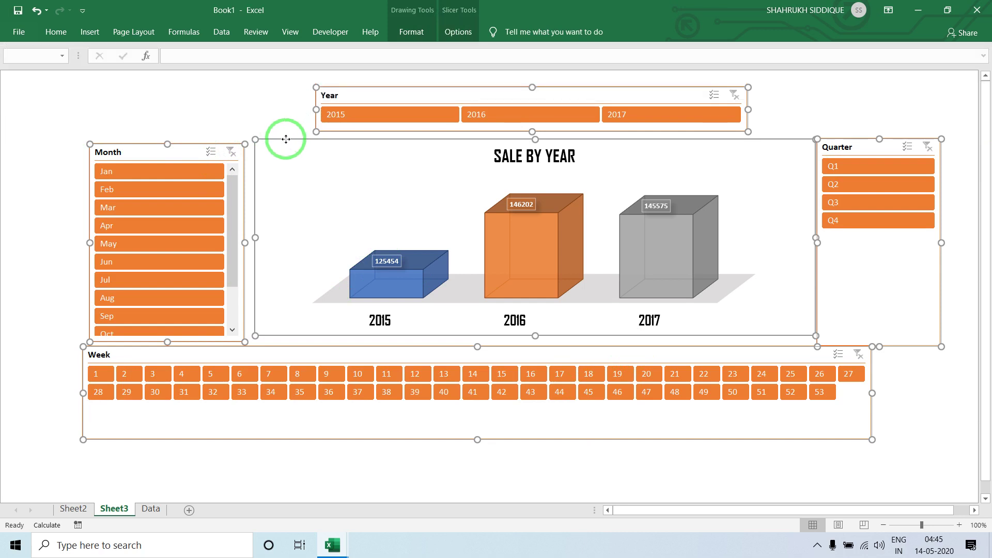
pyautogui.moveTo(330, 215)
pyautogui.click(409, 217)
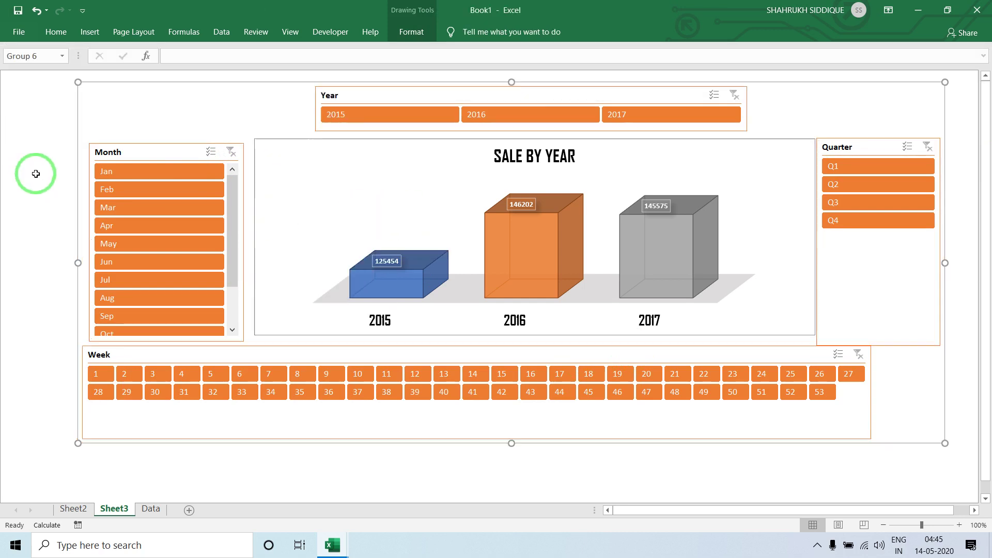
pyautogui.click(33, 112)
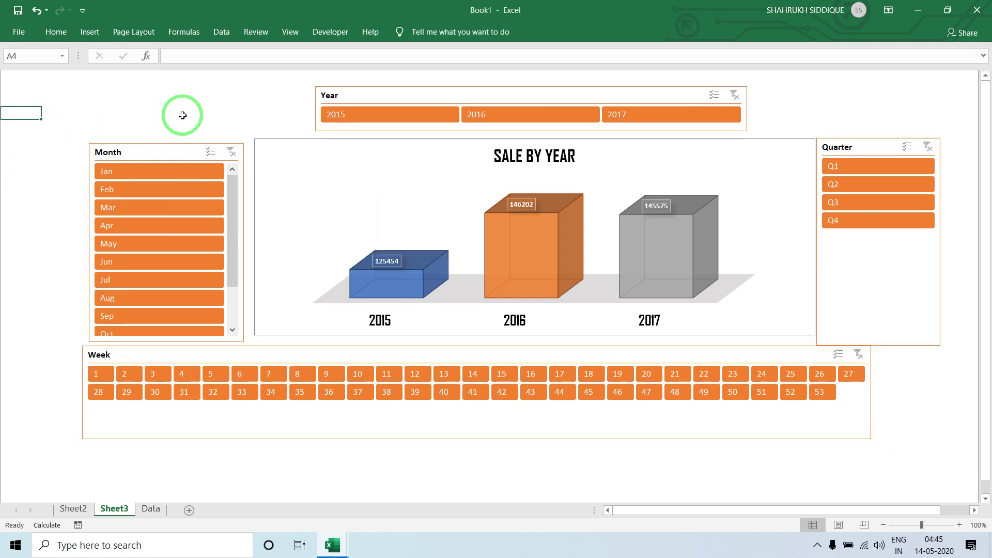
pyautogui.click(23, 177)
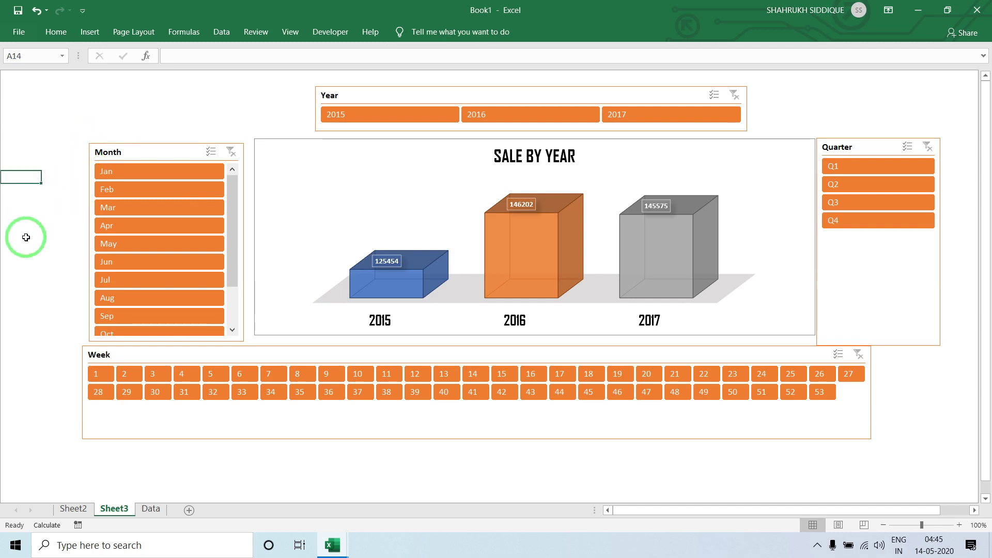
# Step: Drill the chart down to weekly sales by filtering to year 2015, quarter Q1 and month Jan
pyautogui.click(408, 115)
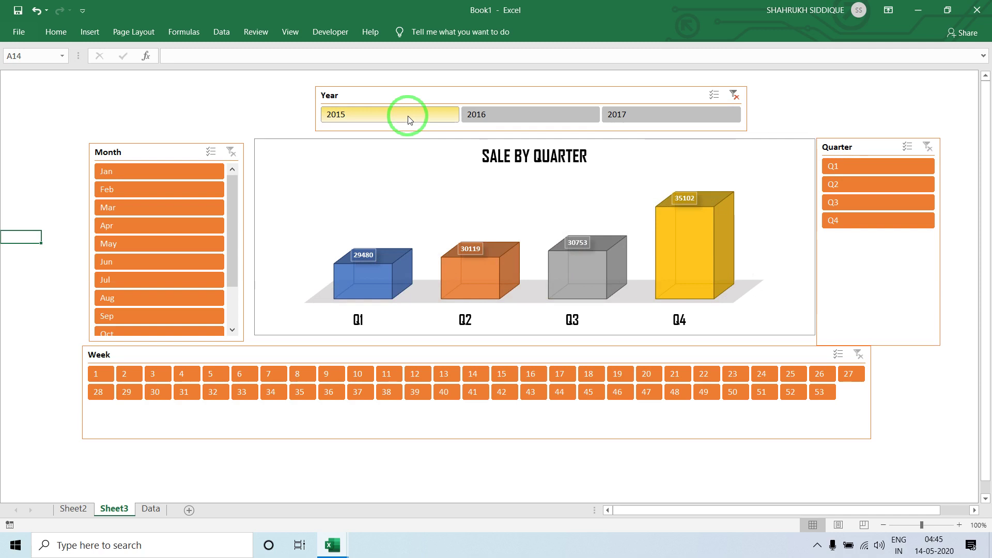
pyautogui.click(879, 167)
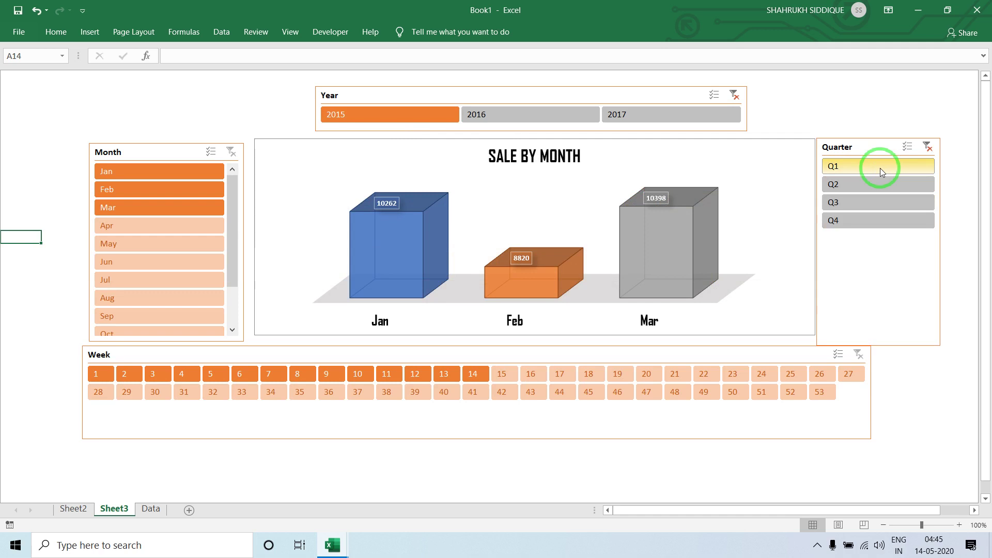
pyautogui.click(183, 178)
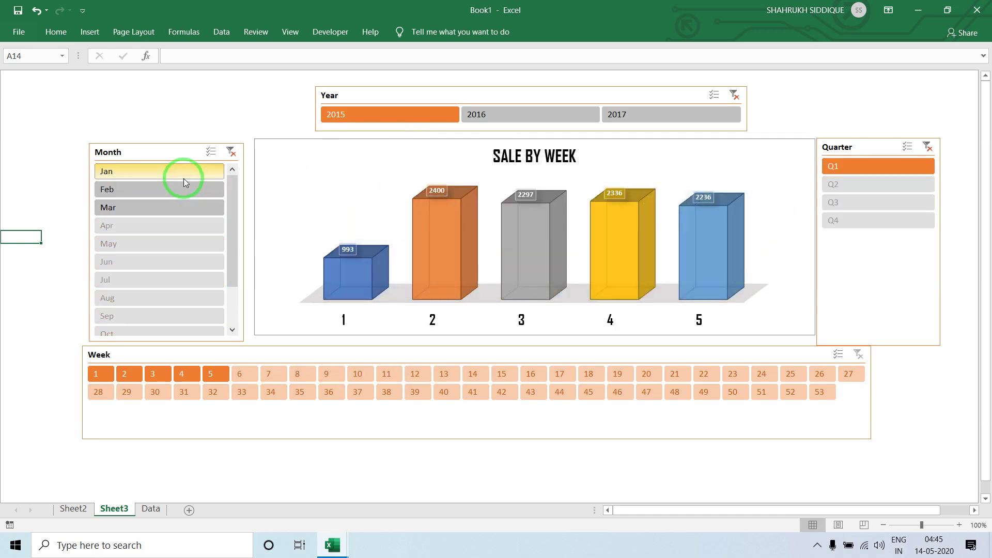
# Step: Drill the chart down to daily sales for week 1, and clear the Week, Quarter, Year and Month slicer filters to return to yearly sales
pyautogui.click(106, 372)
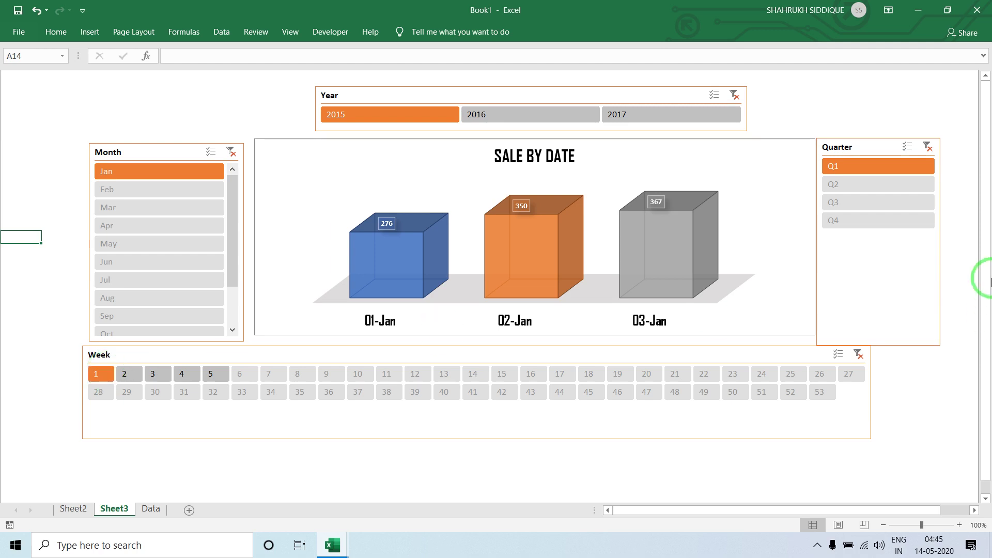
pyautogui.click(936, 143)
pyautogui.click(858, 355)
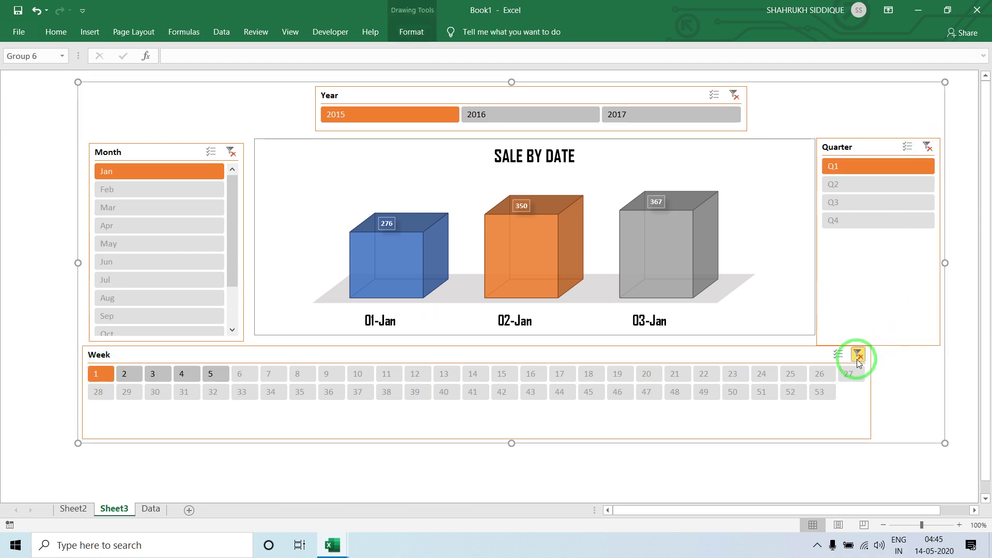
pyautogui.click(928, 147)
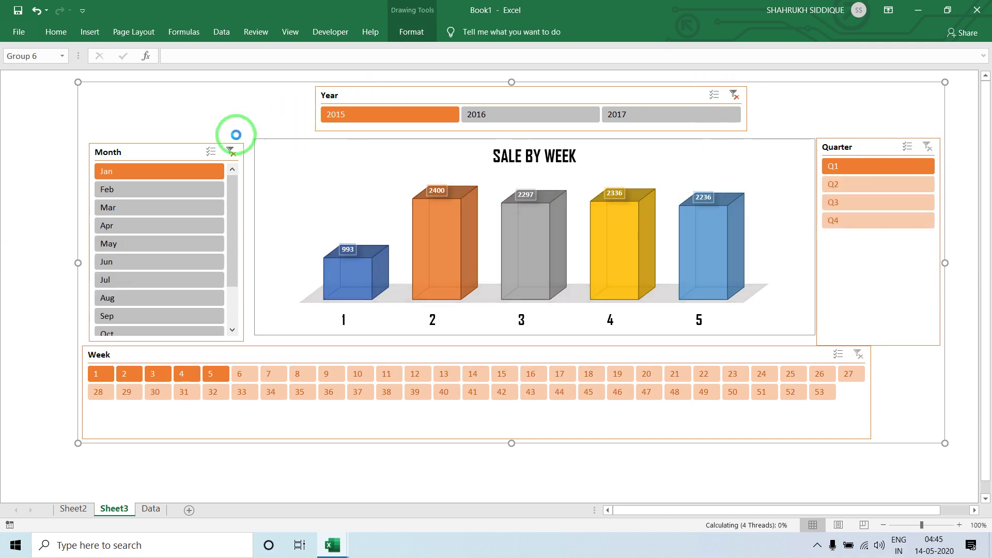
pyautogui.click(231, 151)
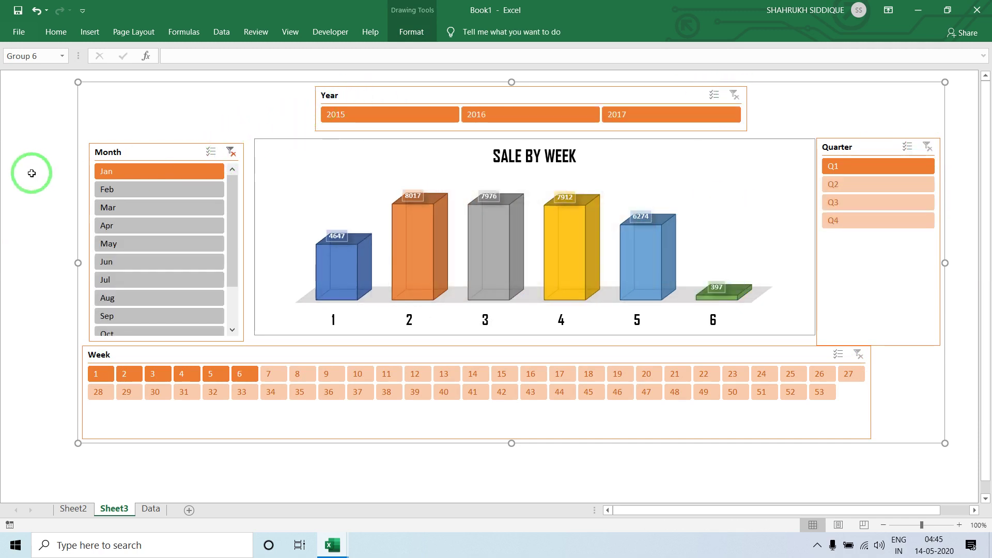
pyautogui.click(31, 174)
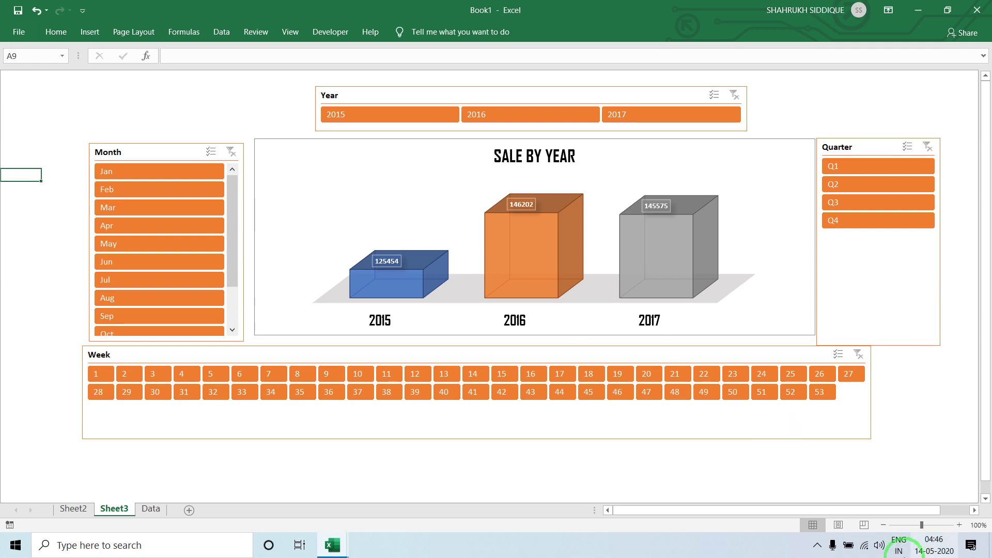
pyautogui.click(818, 546)
pyautogui.click(841, 519)
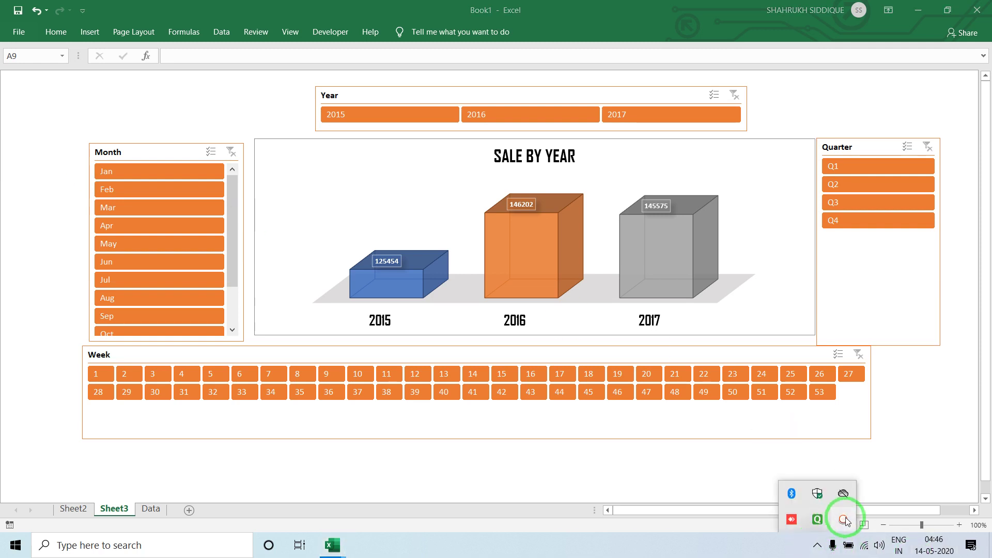